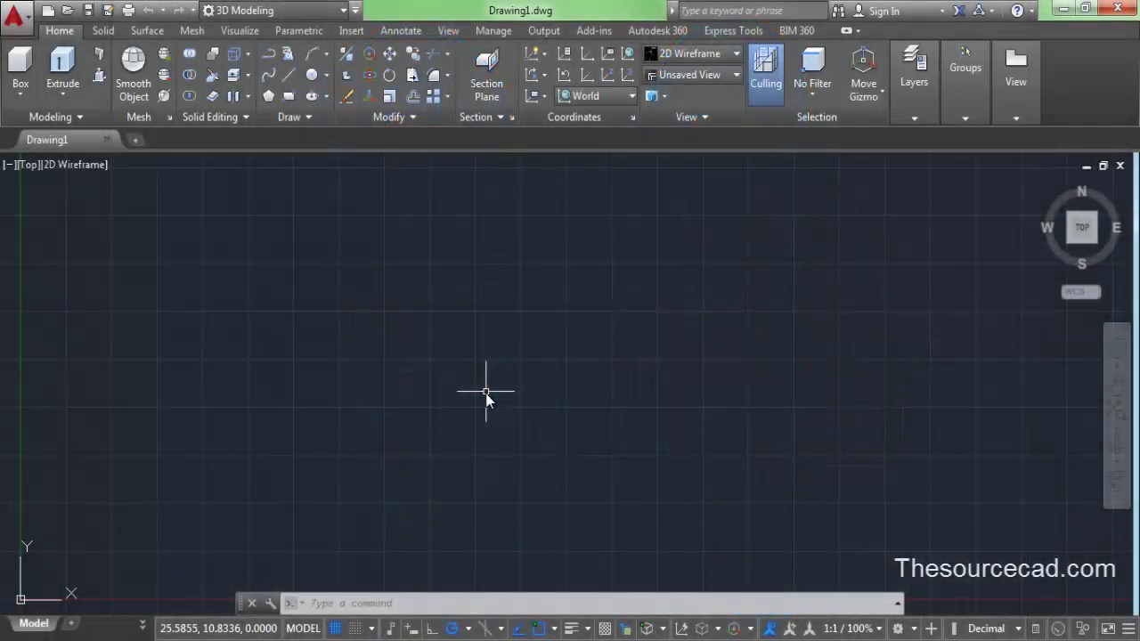
# Draw a circle of about 2.24 radius and a larger circle of about 4.62 radius directly below it, leaving a gap between them
pyautogui.click(322, 75)
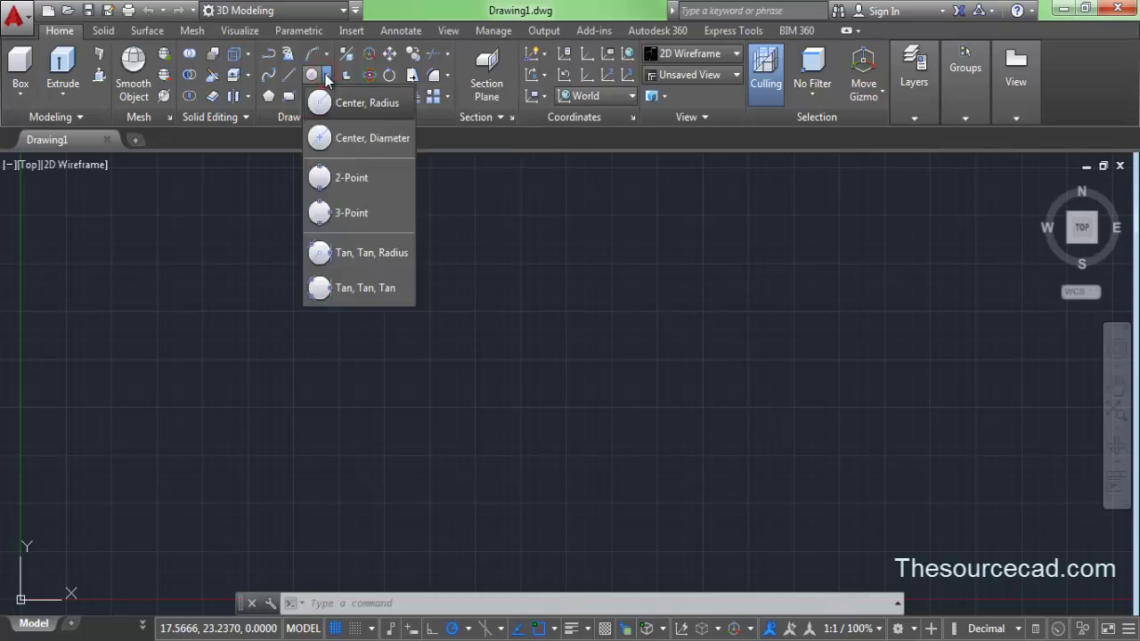
pyautogui.click(363, 105)
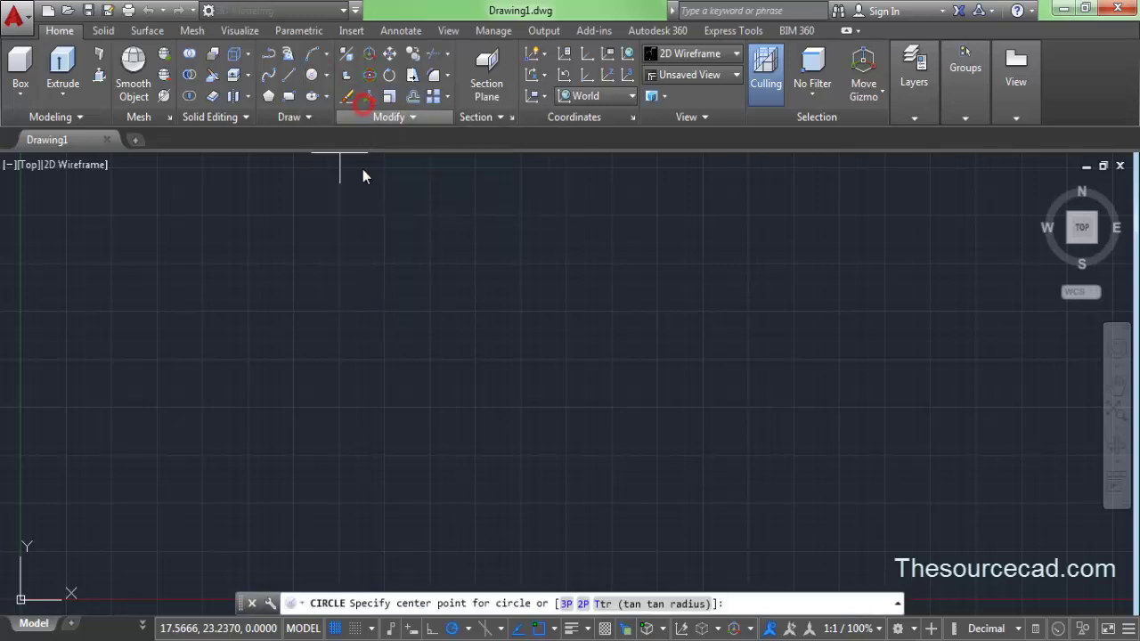
pyautogui.click(523, 279)
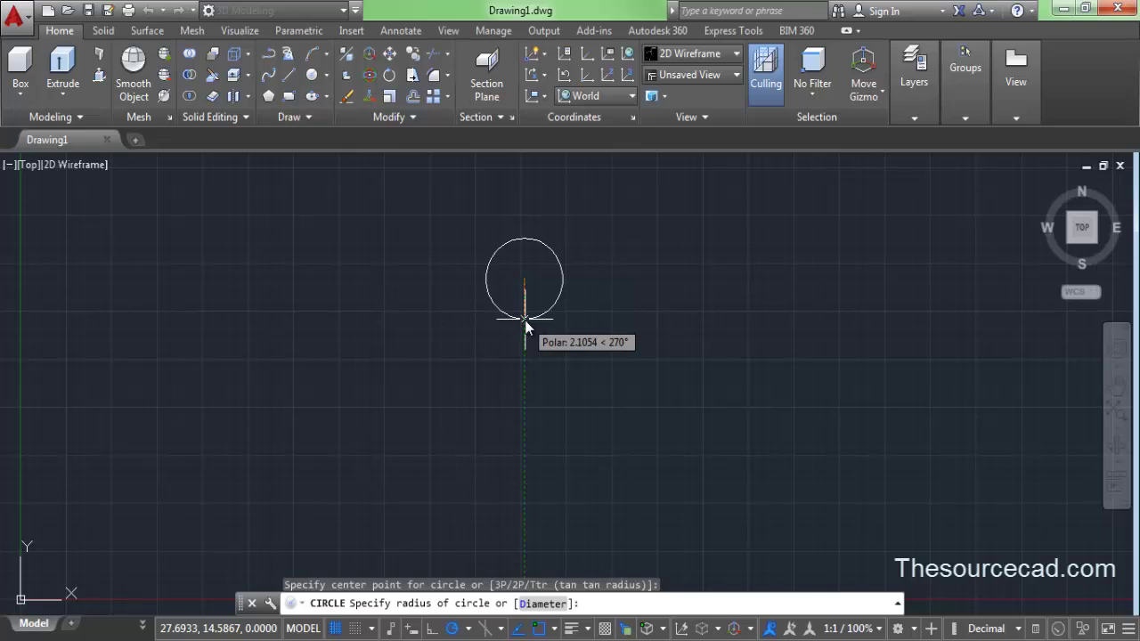
pyautogui.click(526, 322)
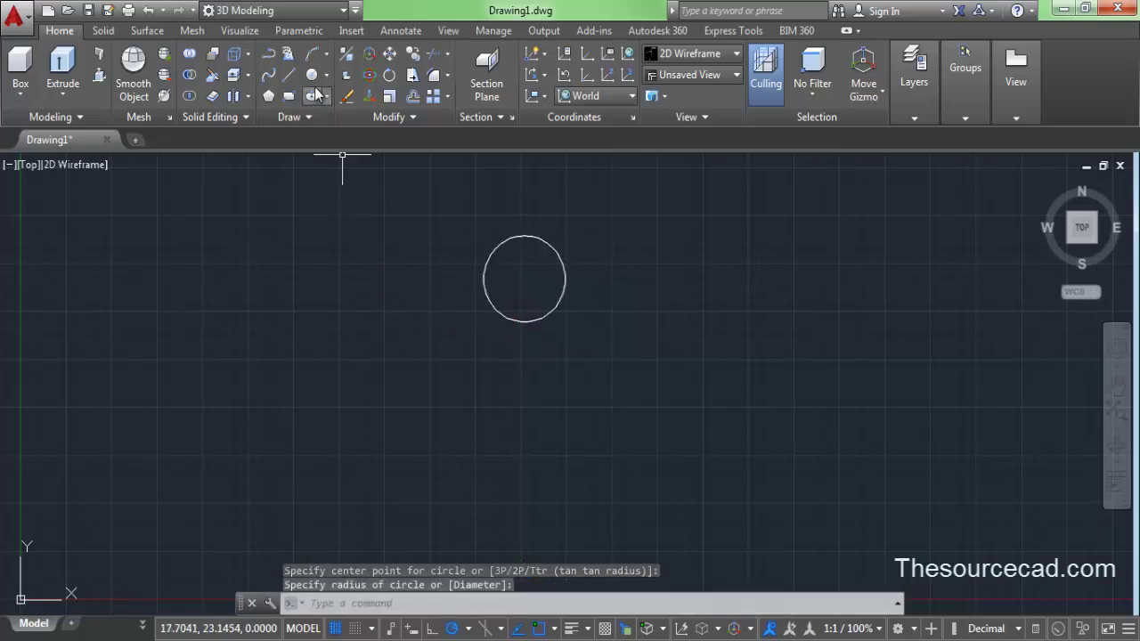
pyautogui.press('Return')
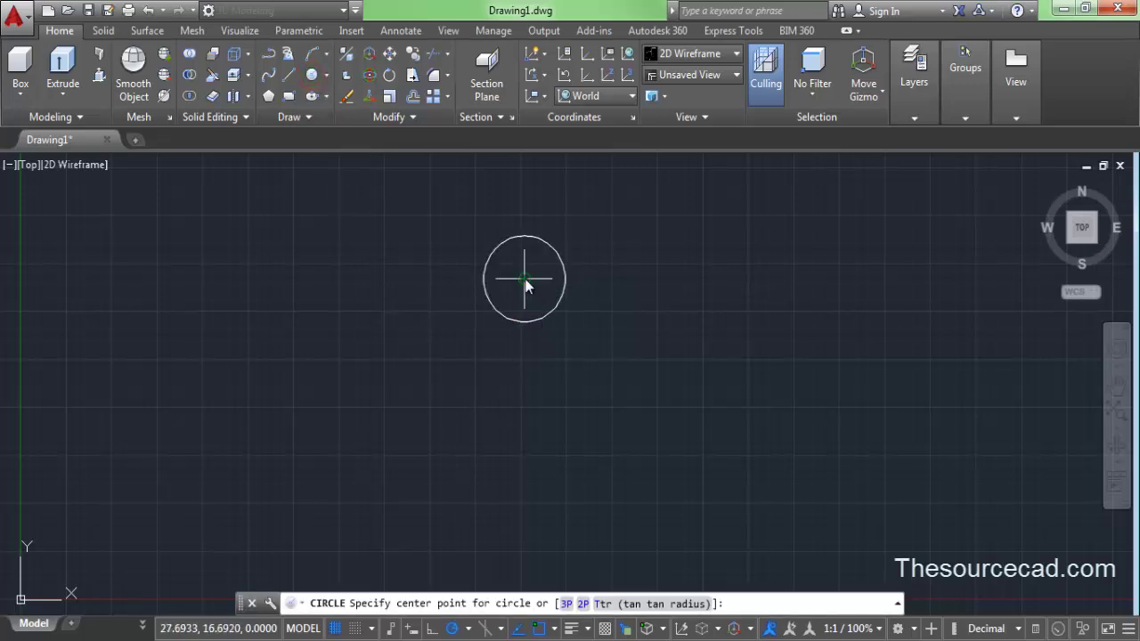
pyautogui.click(525, 469)
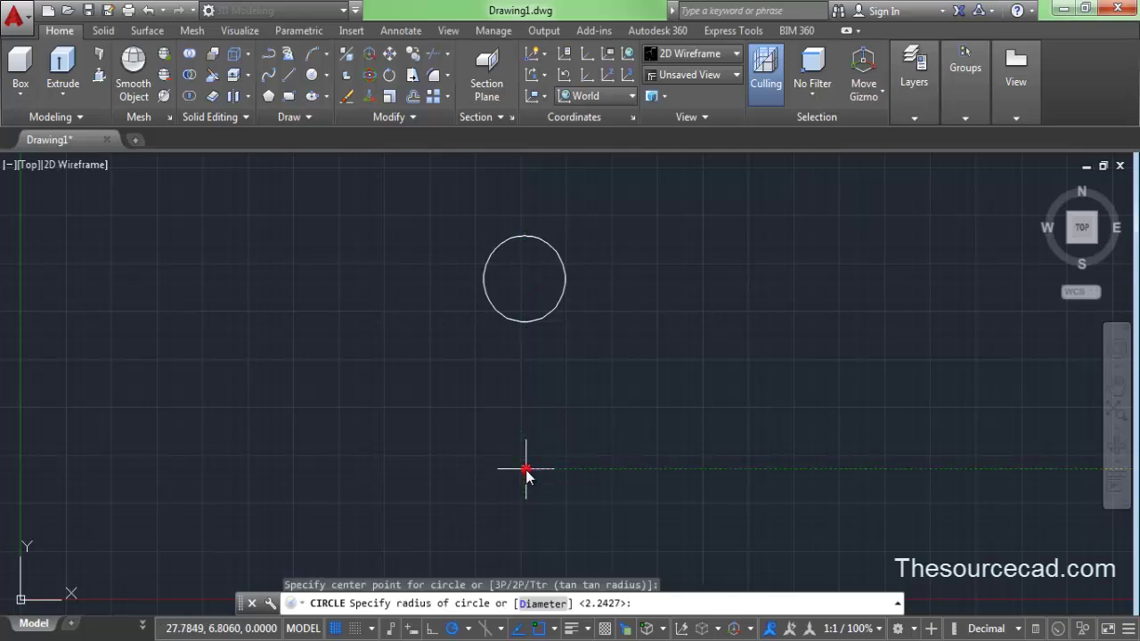
pyautogui.click(523, 375)
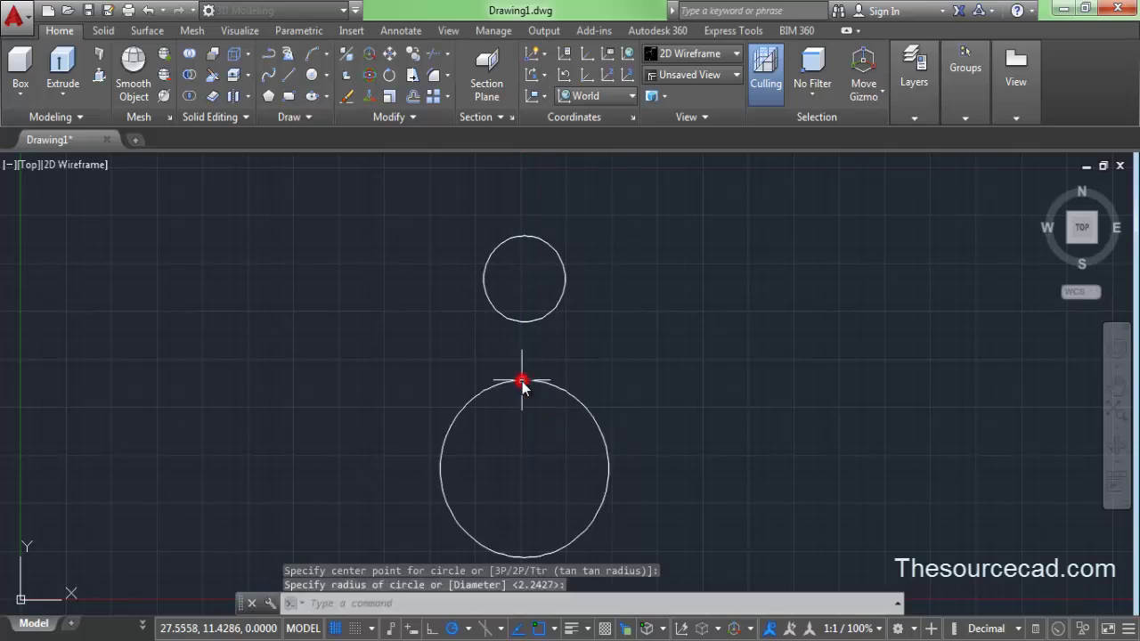
# Draw two Tan, Tan, Radius circles of radius 4.6226 touching both existing circles, one on the left side and one on the right
pyautogui.click(326, 75)
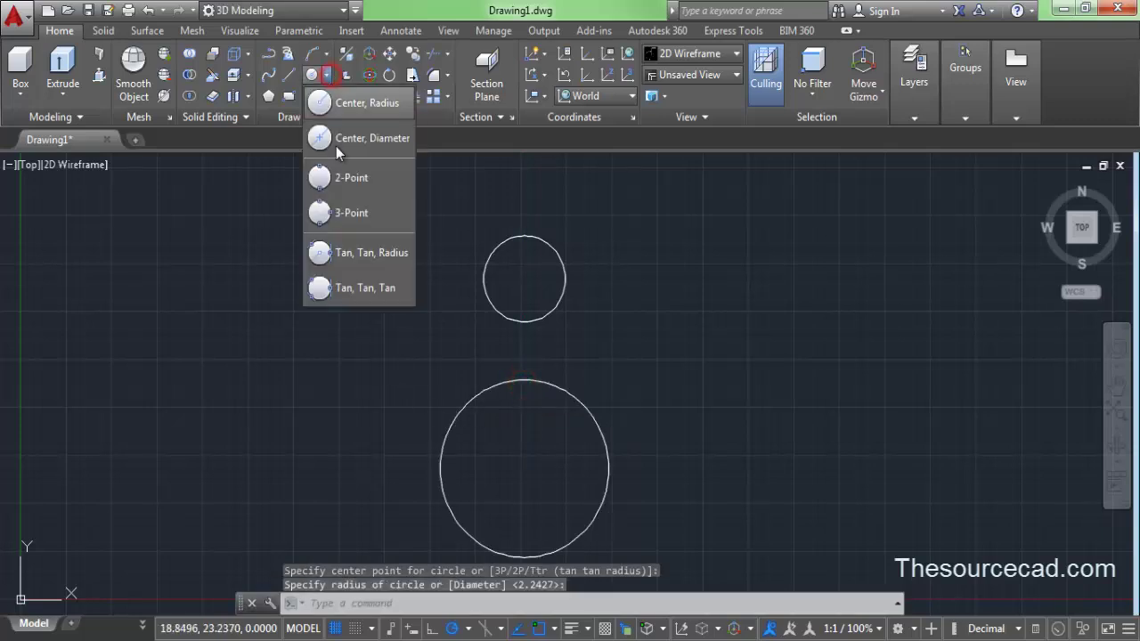
pyautogui.click(359, 255)
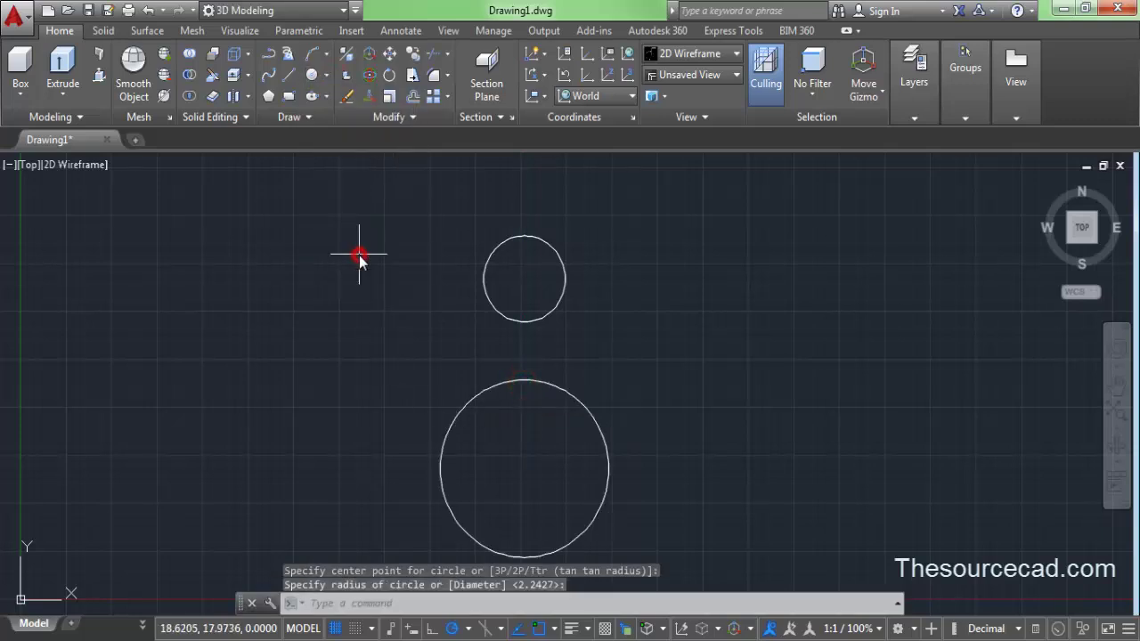
pyautogui.click(489, 307)
pyautogui.click(484, 396)
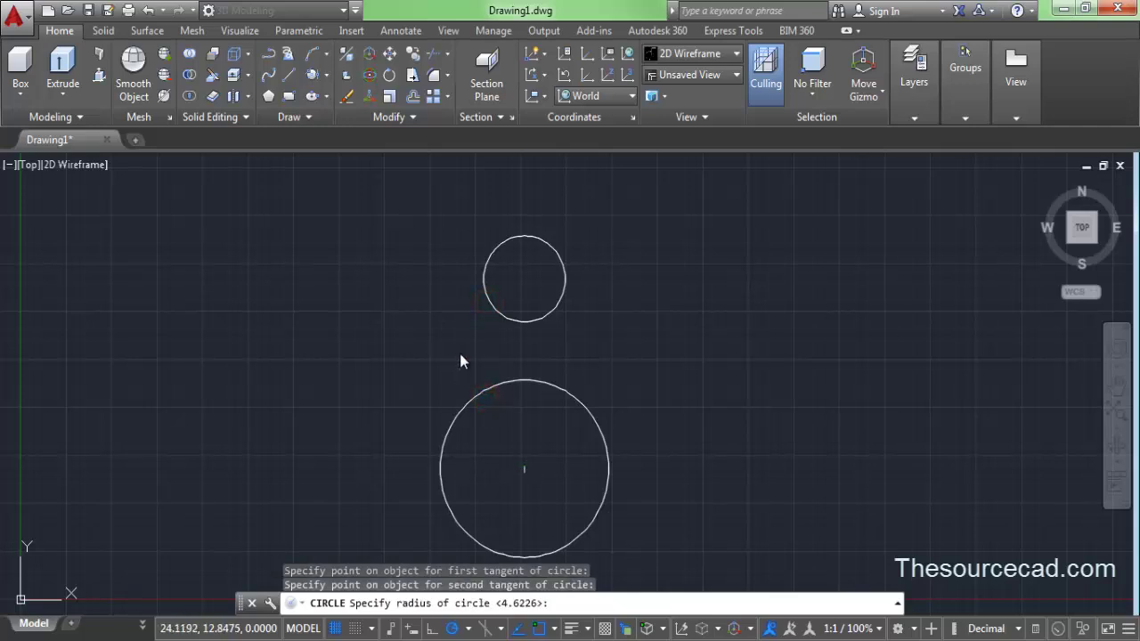
pyautogui.press('Return')
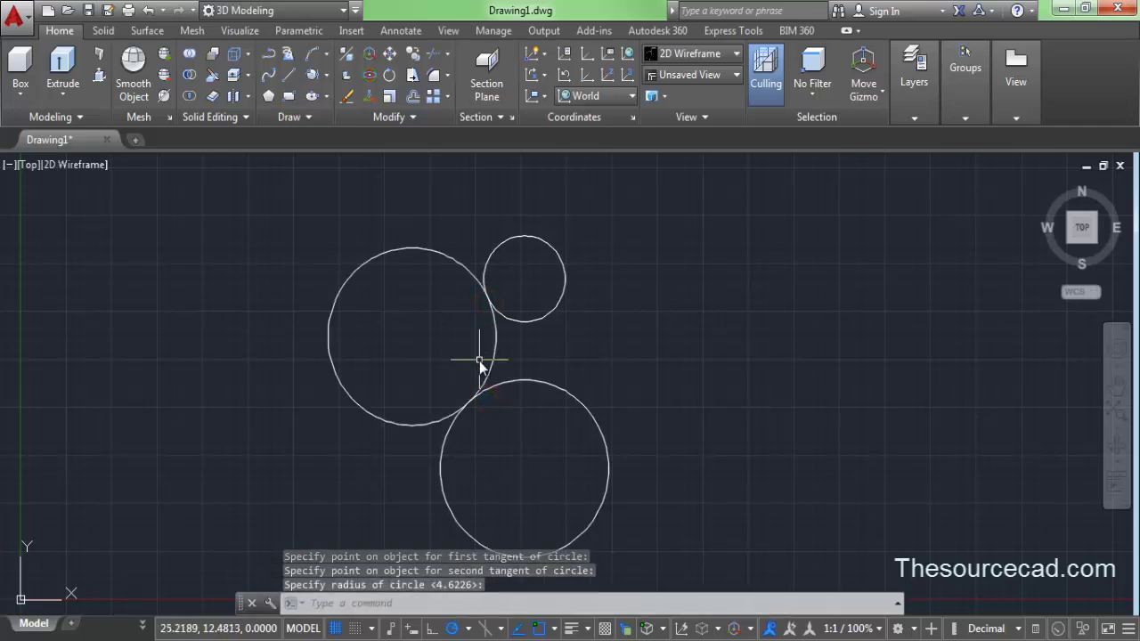
pyautogui.click(312, 75)
pyautogui.click(562, 297)
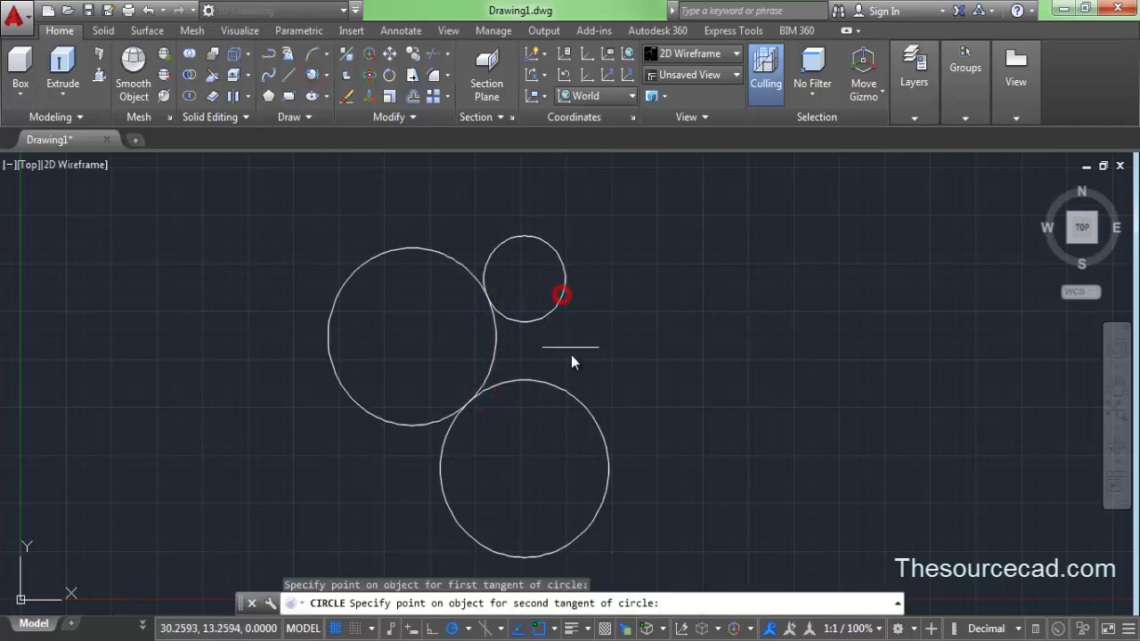
pyautogui.click(579, 401)
pyautogui.press('Return')
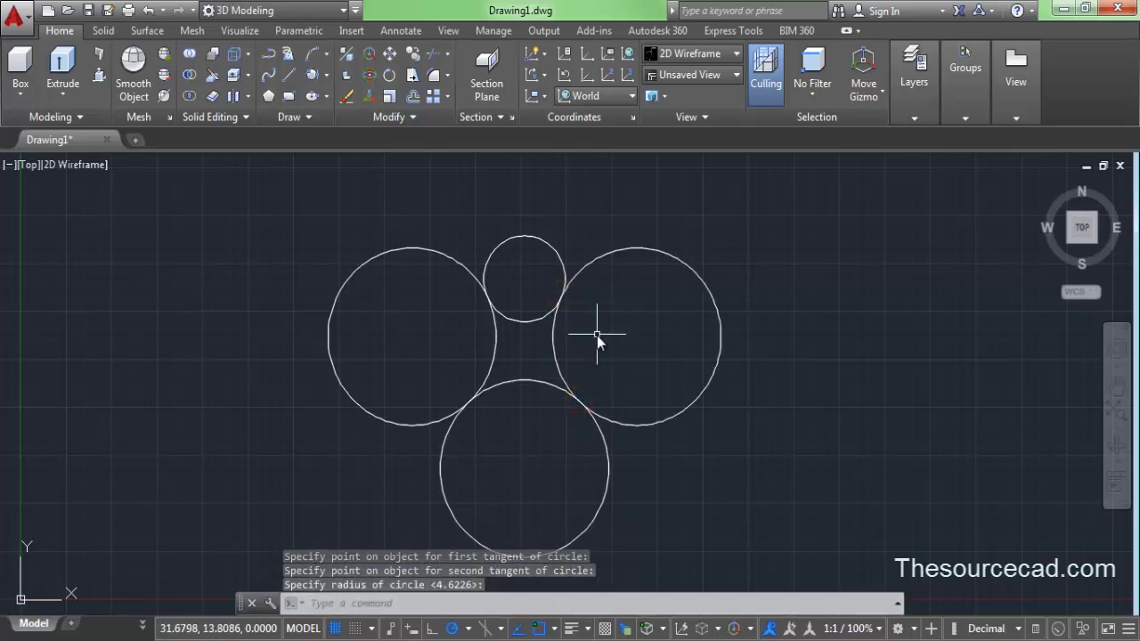
# Trim the outer parts of both side circles and the inner arcs of the upper and lower circles to form one closed link outline
pyautogui.moveTo(549, 396); pyautogui.dragTo(548, 364, button='middle')
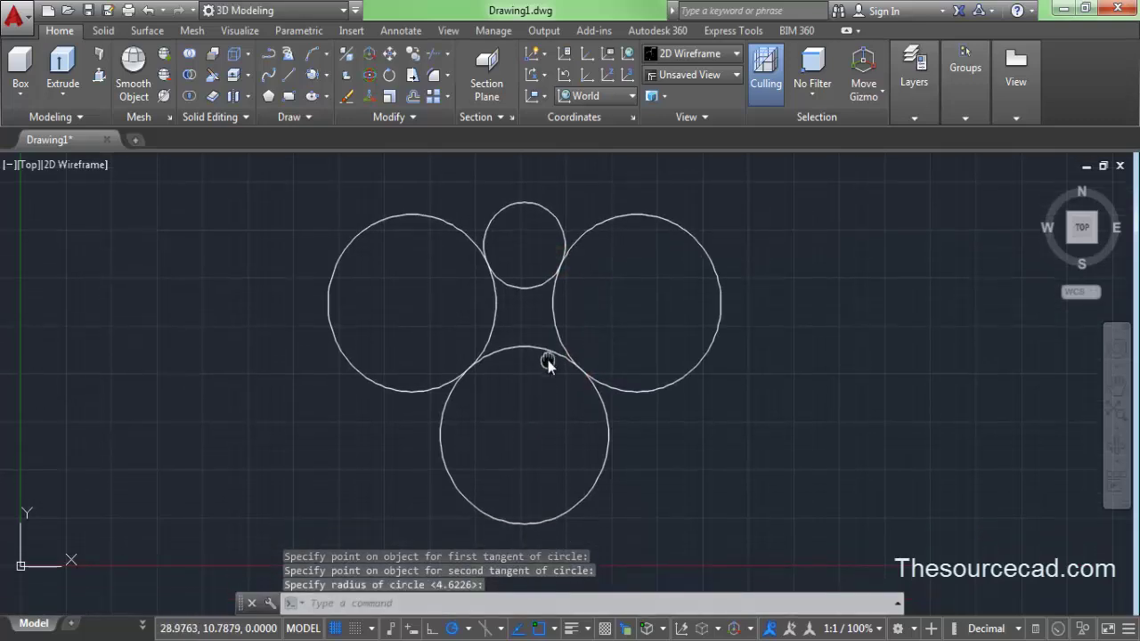
pyautogui.click(431, 52)
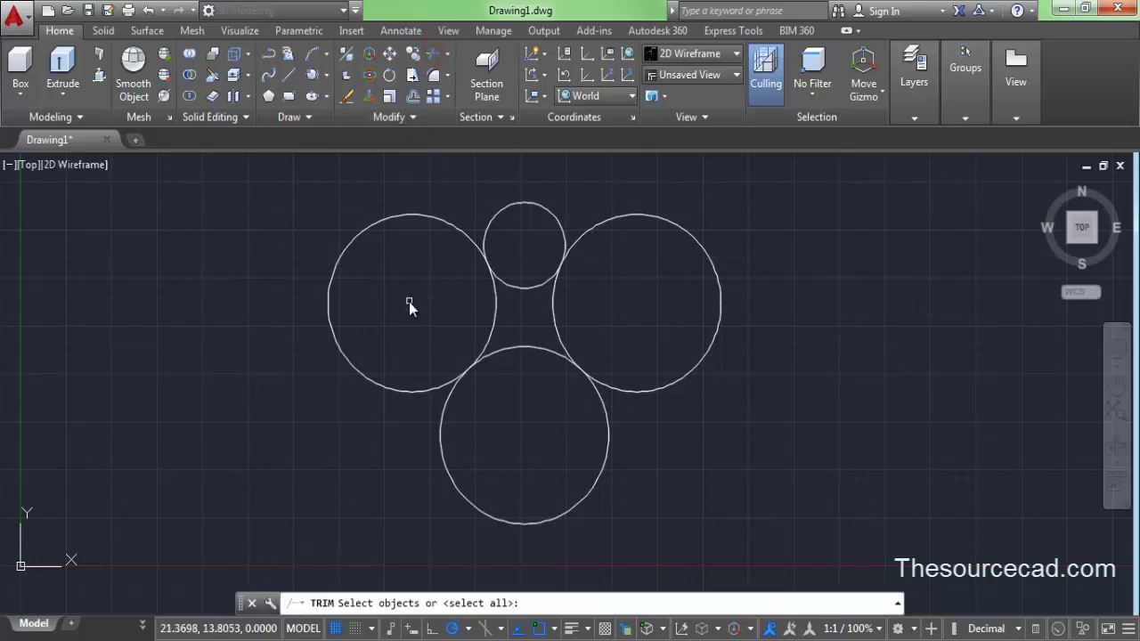
pyautogui.press('Return')
pyautogui.click(381, 223)
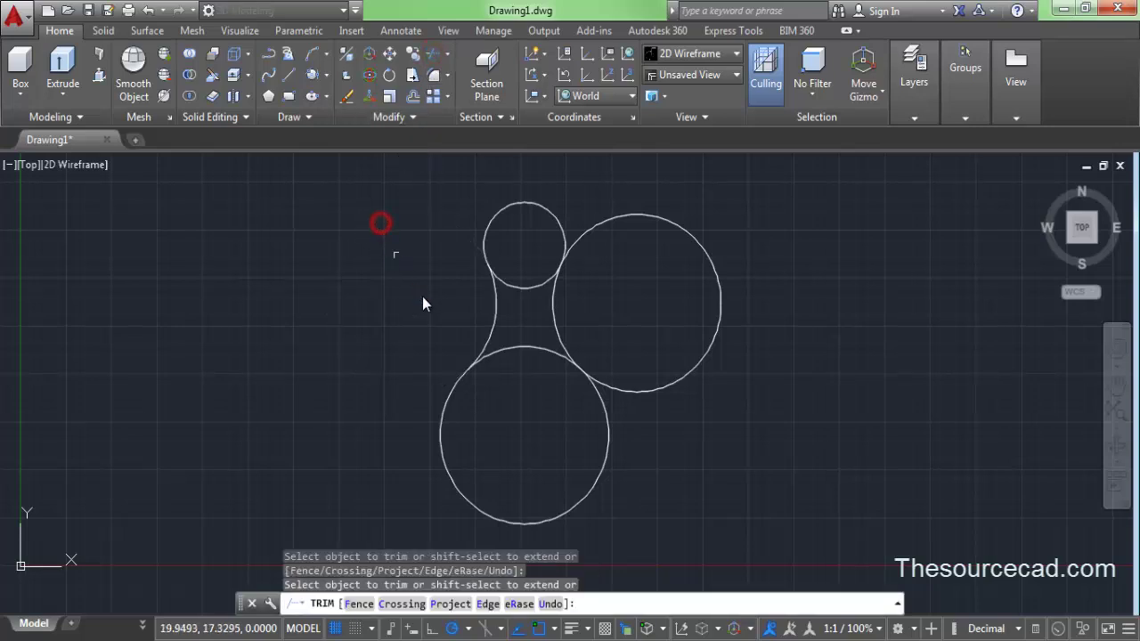
pyautogui.click(678, 230)
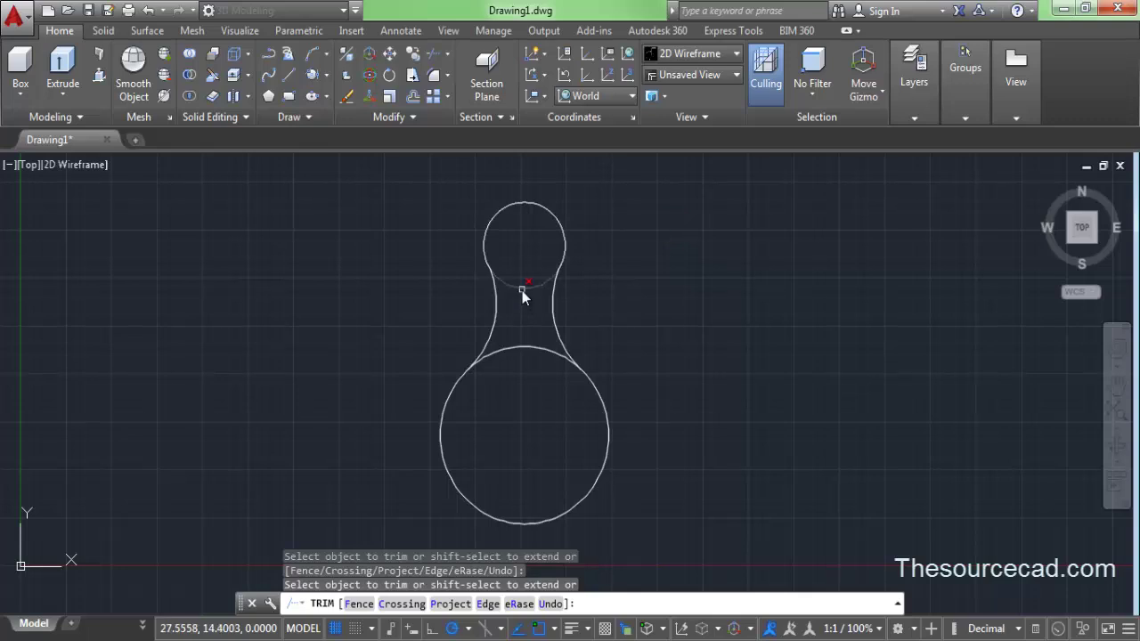
pyautogui.click(522, 291)
pyautogui.click(526, 349)
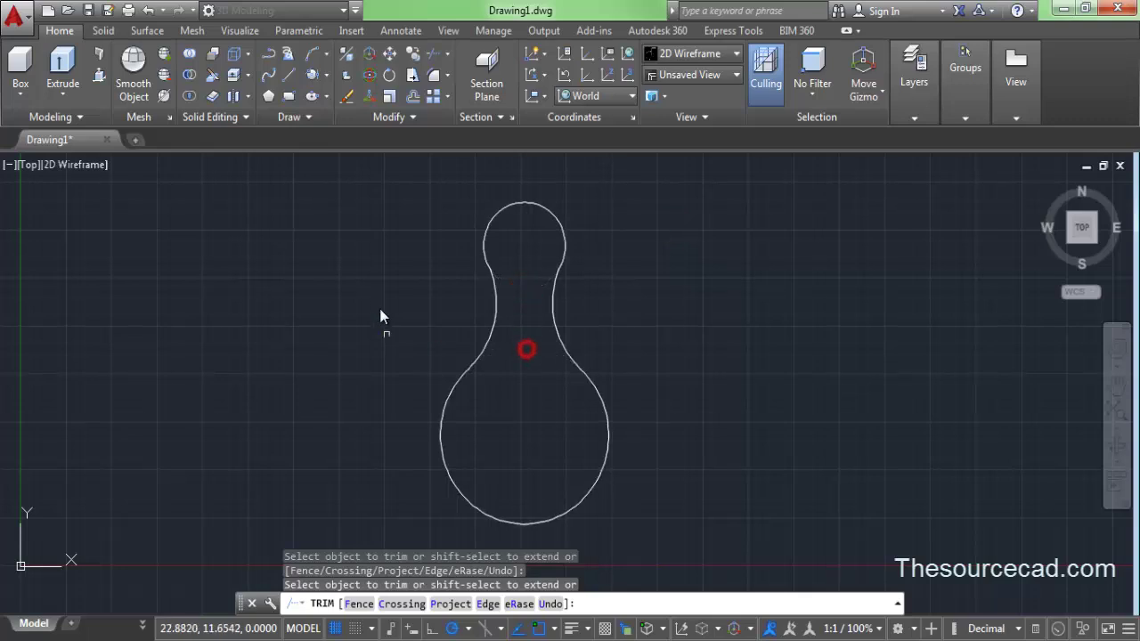
pyautogui.rightClick(381, 258)
pyautogui.click(408, 262)
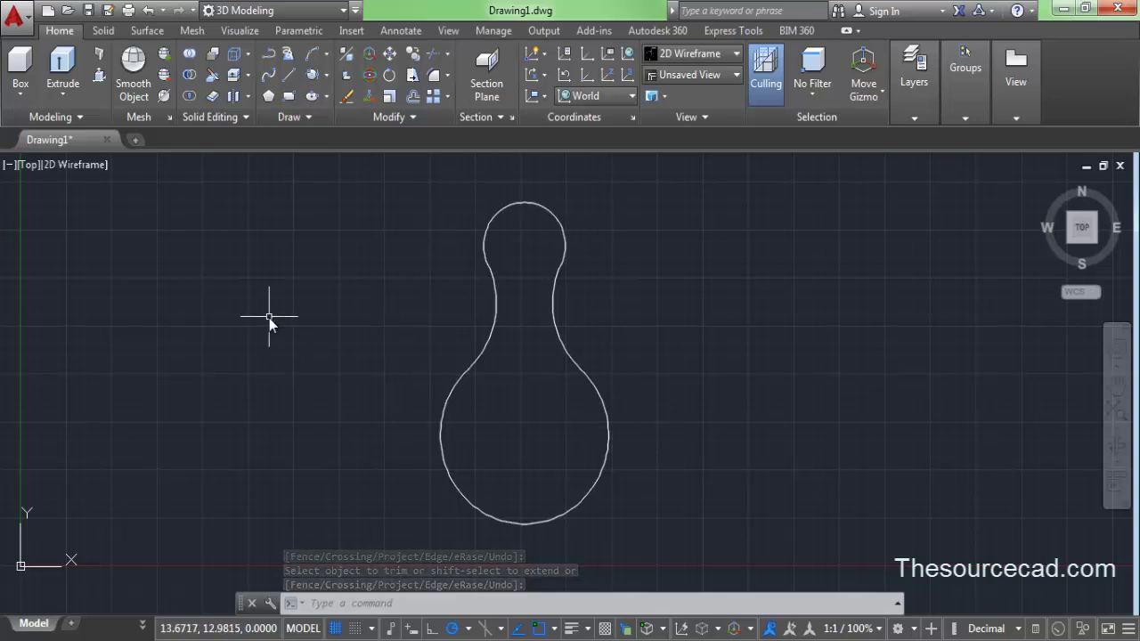
# Draw concentric inner circles of about 1.47 radius in the small end and about 3.48 radius in the large end of the link
pyautogui.click(326, 73)
pyautogui.click(330, 104)
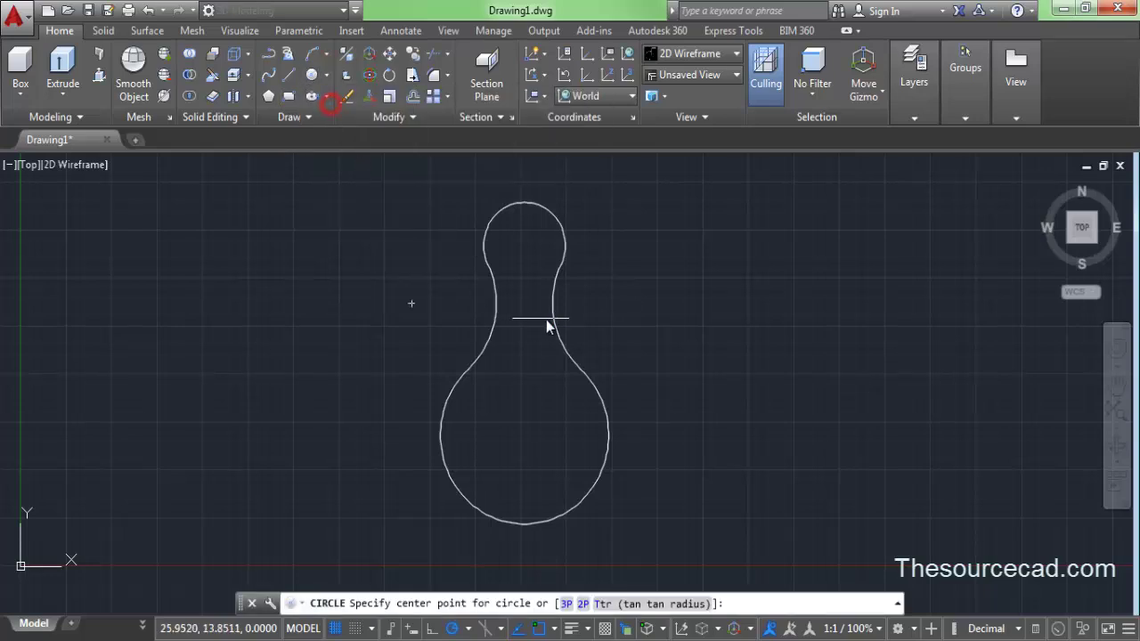
pyautogui.click(524, 245)
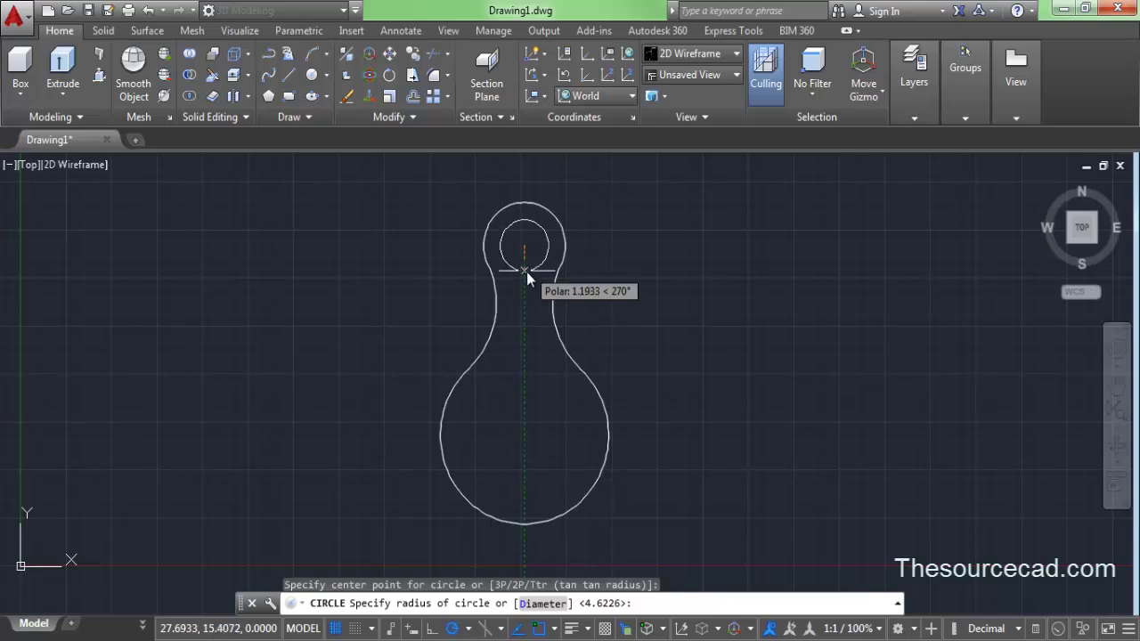
pyautogui.click(527, 274)
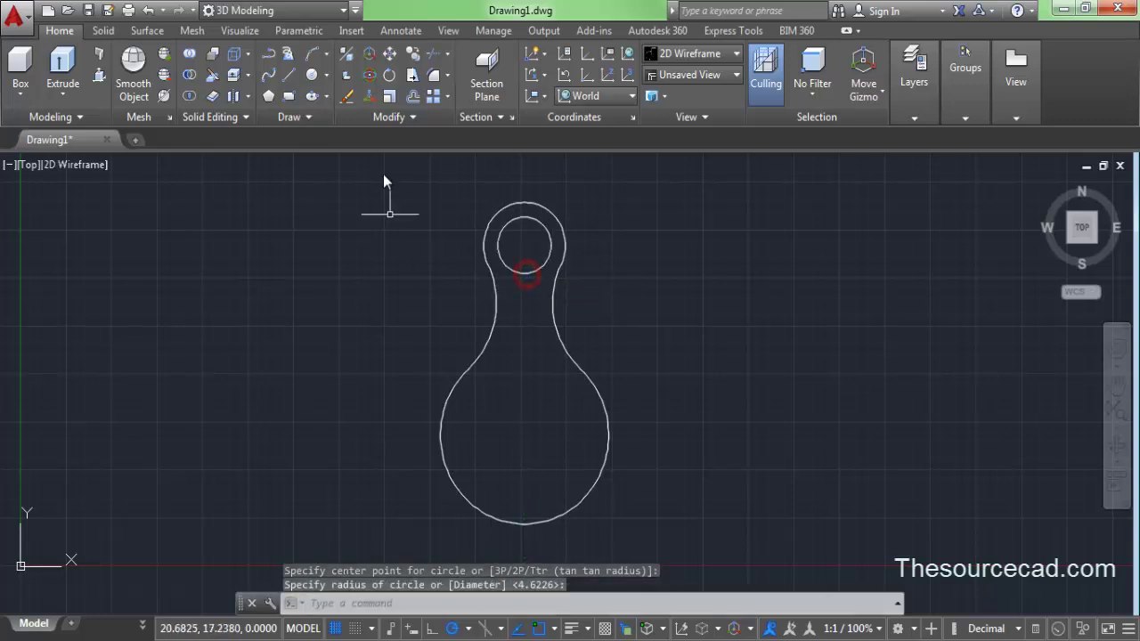
pyautogui.click(312, 75)
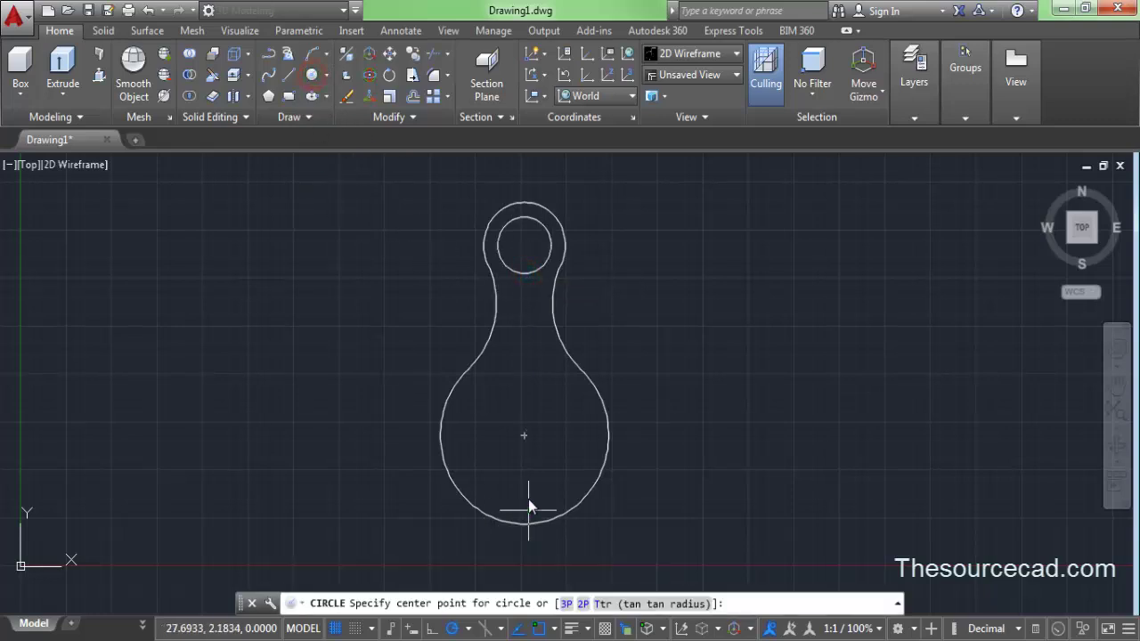
pyautogui.click(525, 440)
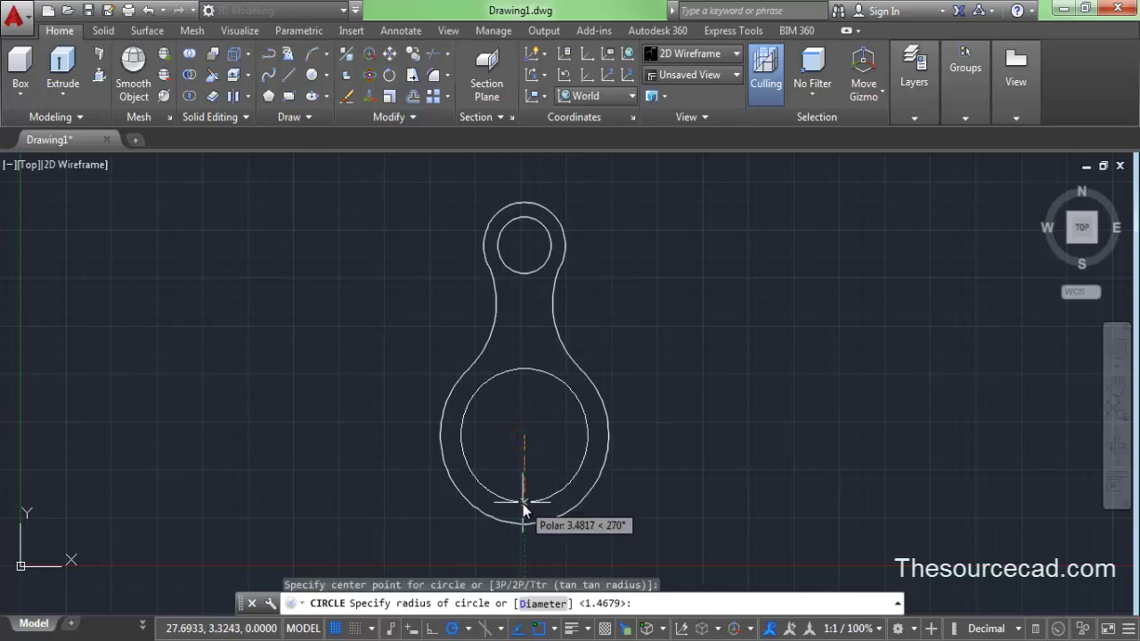
pyautogui.click(524, 503)
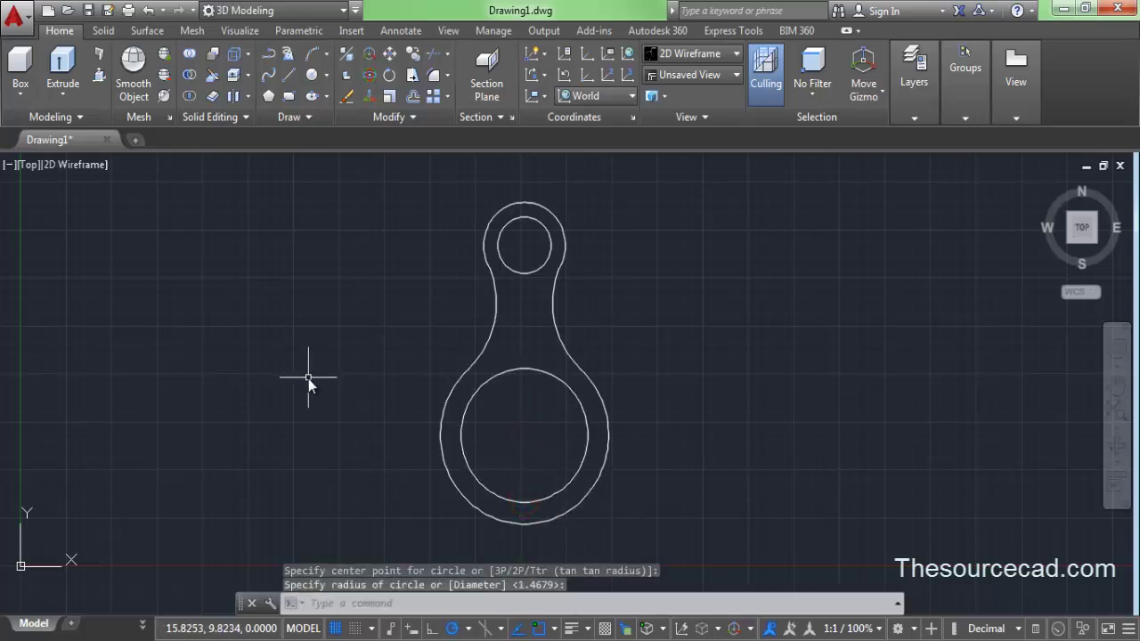
# Select the whole link drawing and join the outline's arcs into a single polyline
pyautogui.click(633, 527)
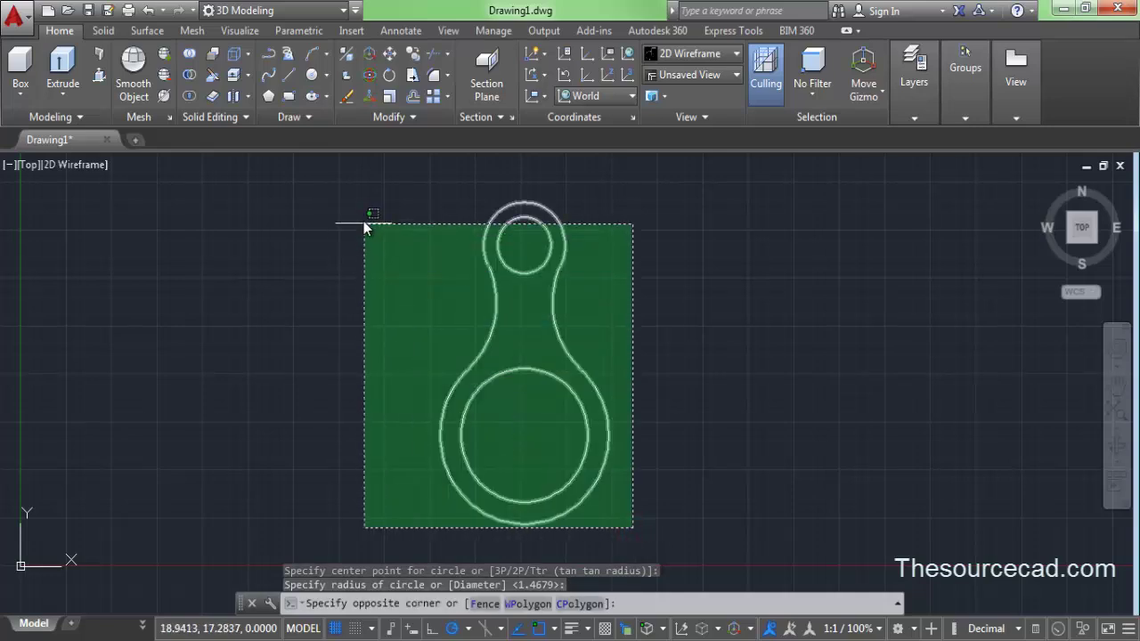
pyautogui.click(364, 227)
pyautogui.click(407, 116)
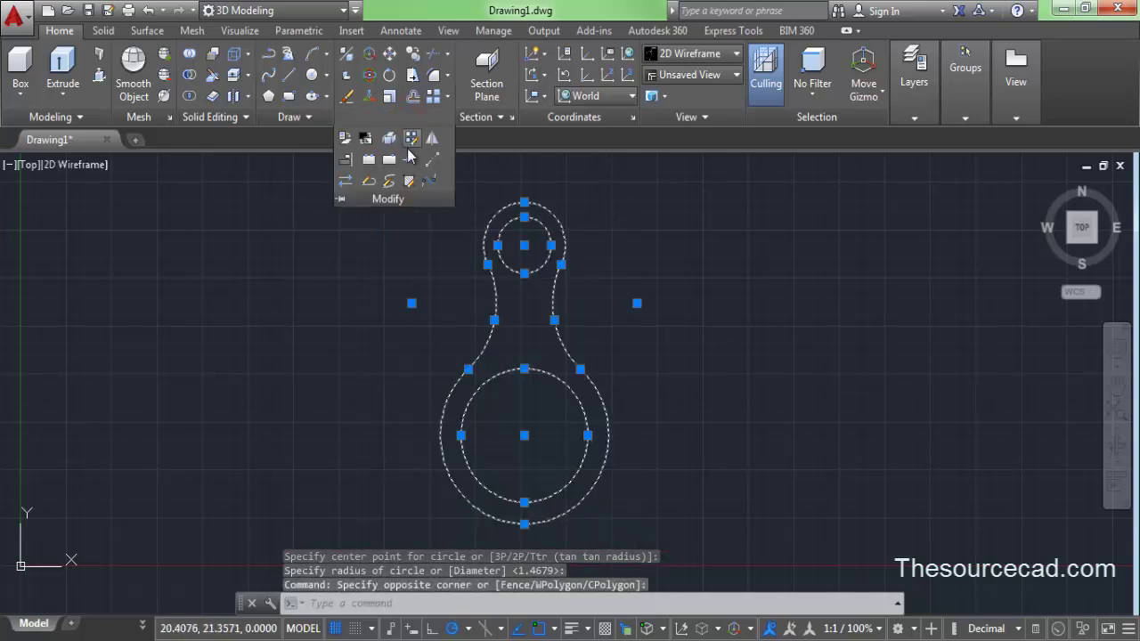
pyautogui.click(410, 159)
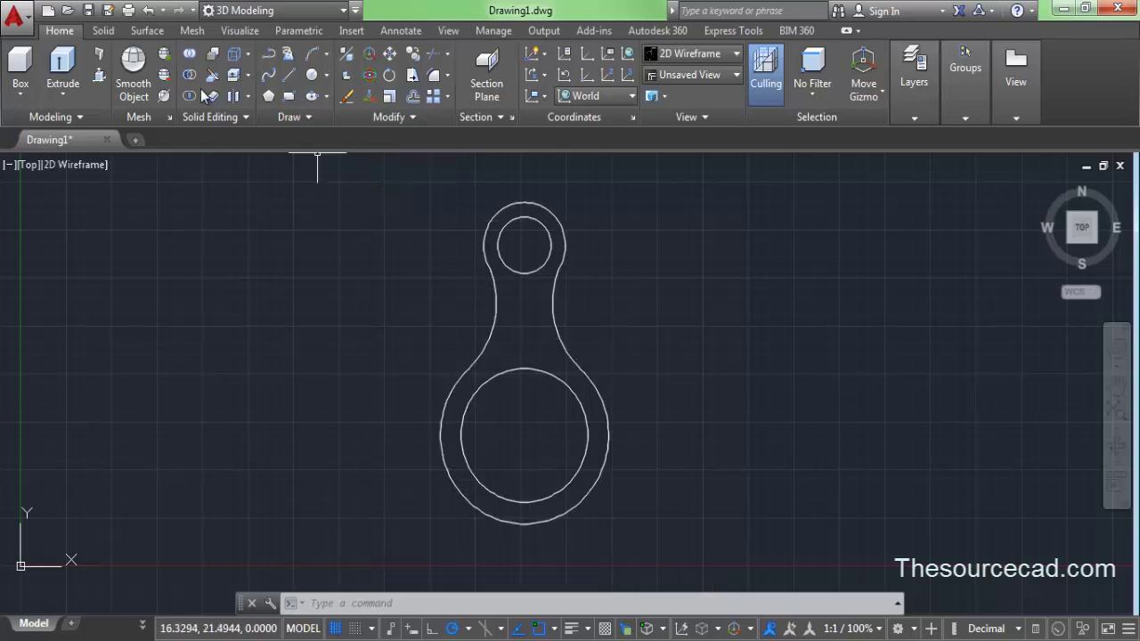
# Presspull the area between the link outline and the two inner circles upward into a thin solid plate
pyautogui.click(1043, 186)
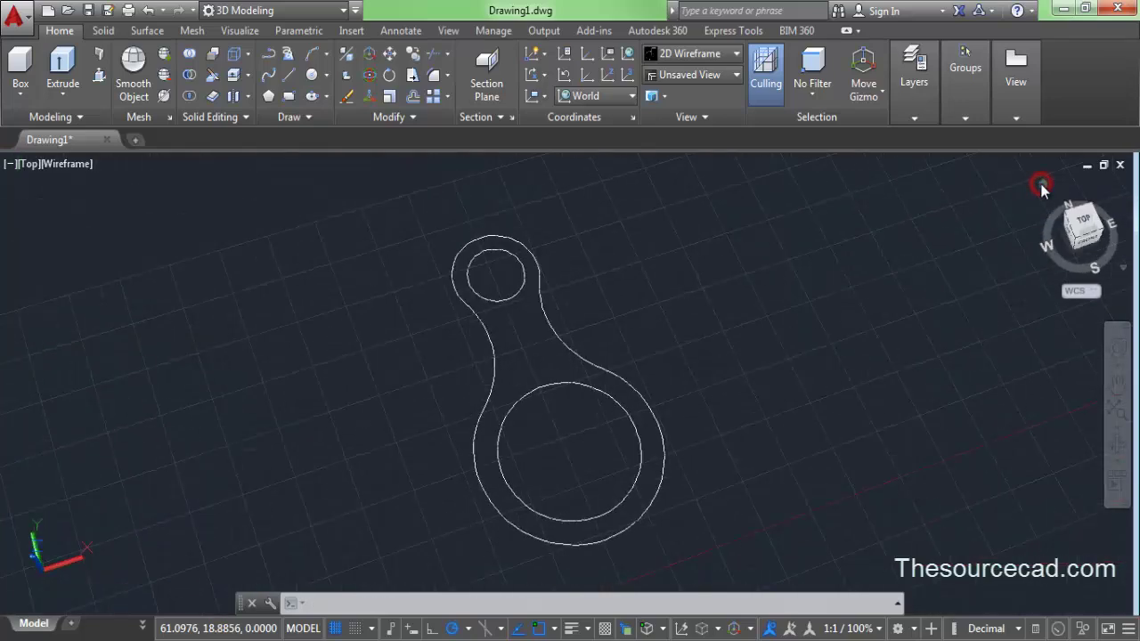
pyautogui.click(98, 73)
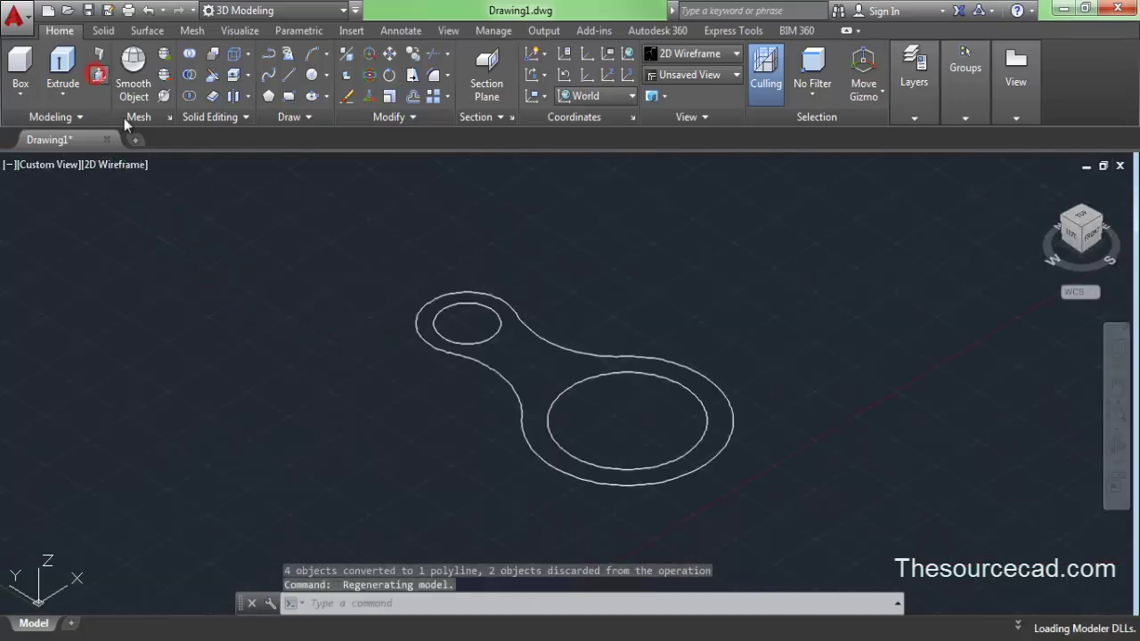
pyautogui.click(520, 370)
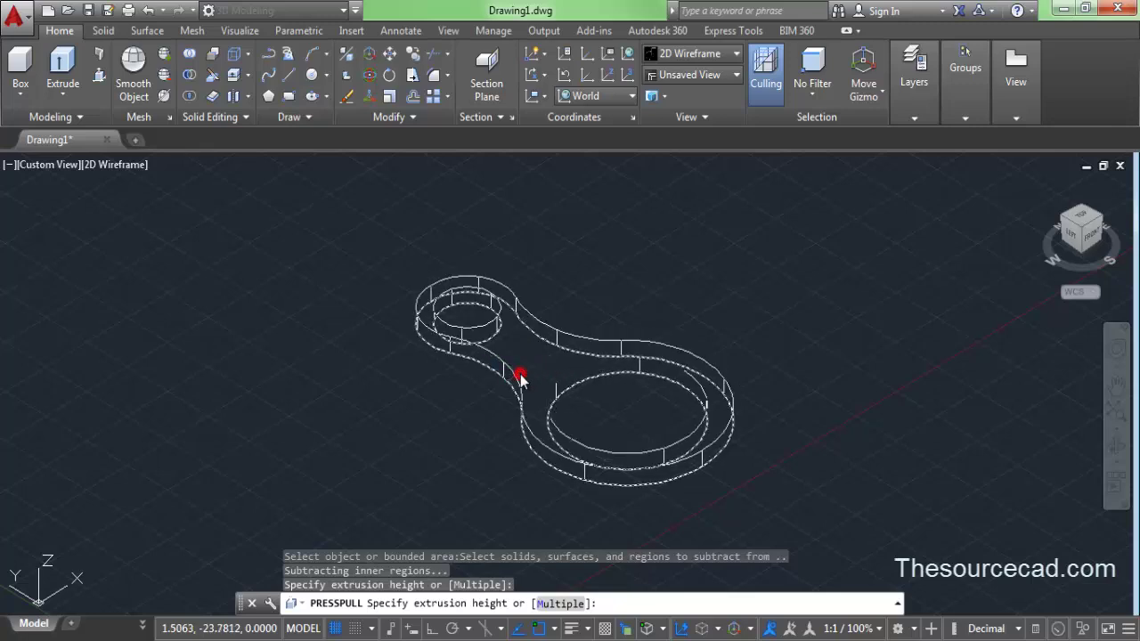
pyautogui.click(520, 377)
pyautogui.press('Return')
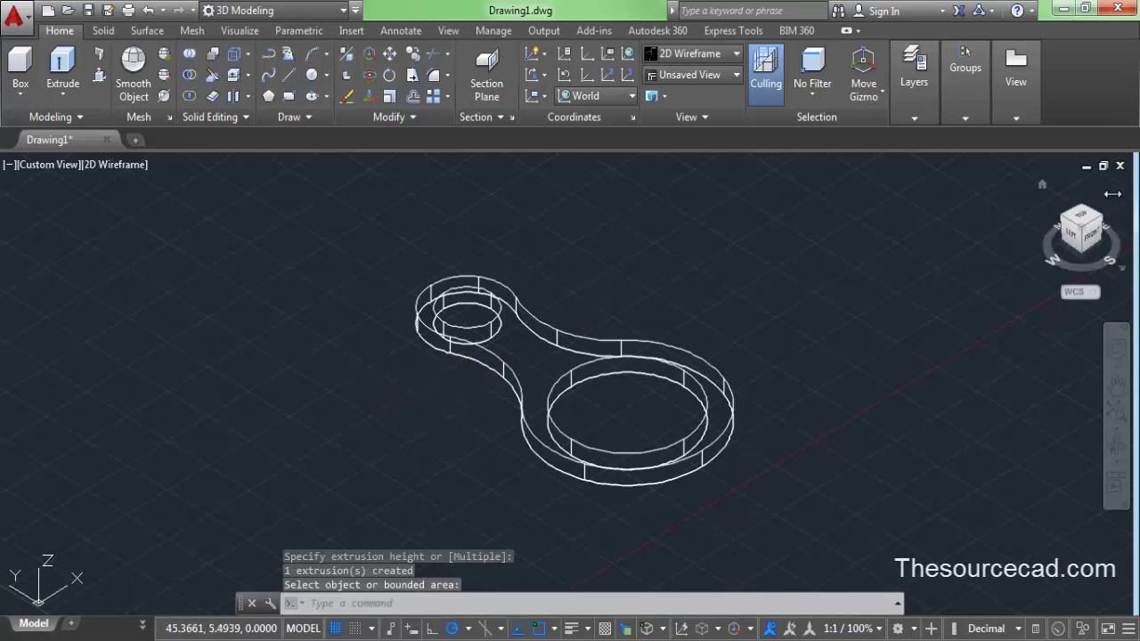
# In the top view, draw concentric circles of about 0.91 radius inside the small hole and about 2.6 radius inside the large hole
pyautogui.click(1078, 224)
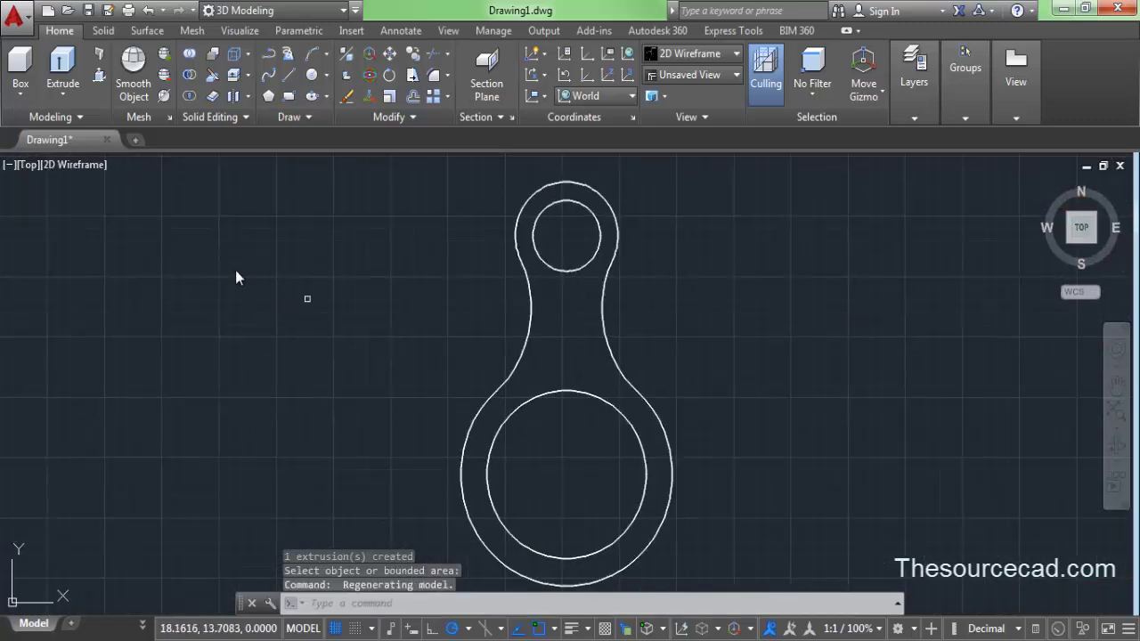
pyautogui.click(309, 75)
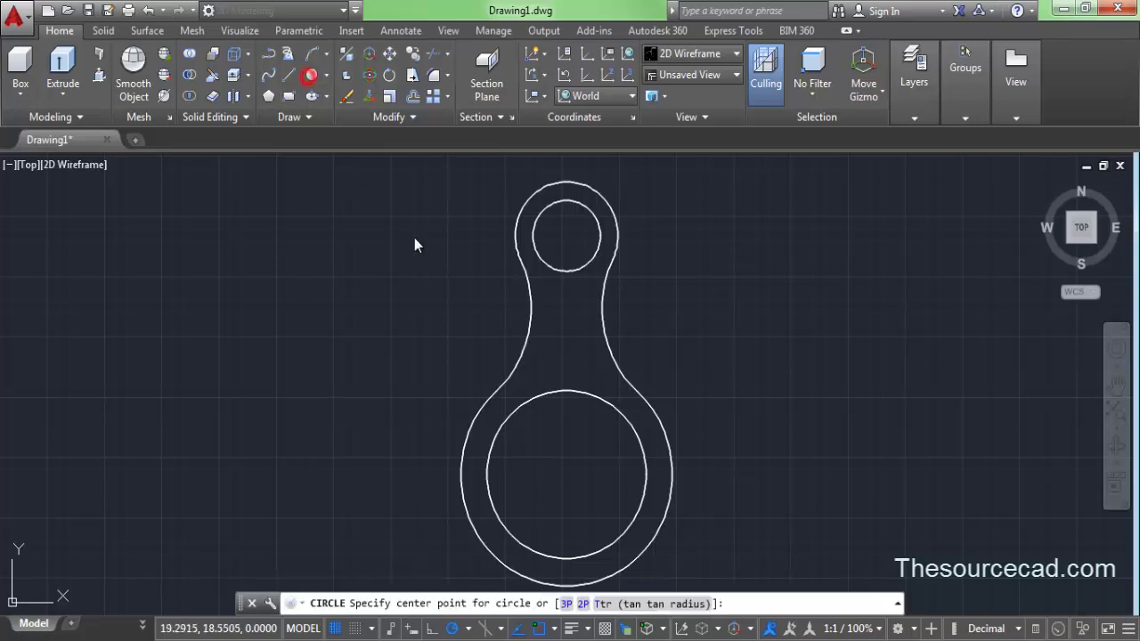
pyautogui.click(571, 237)
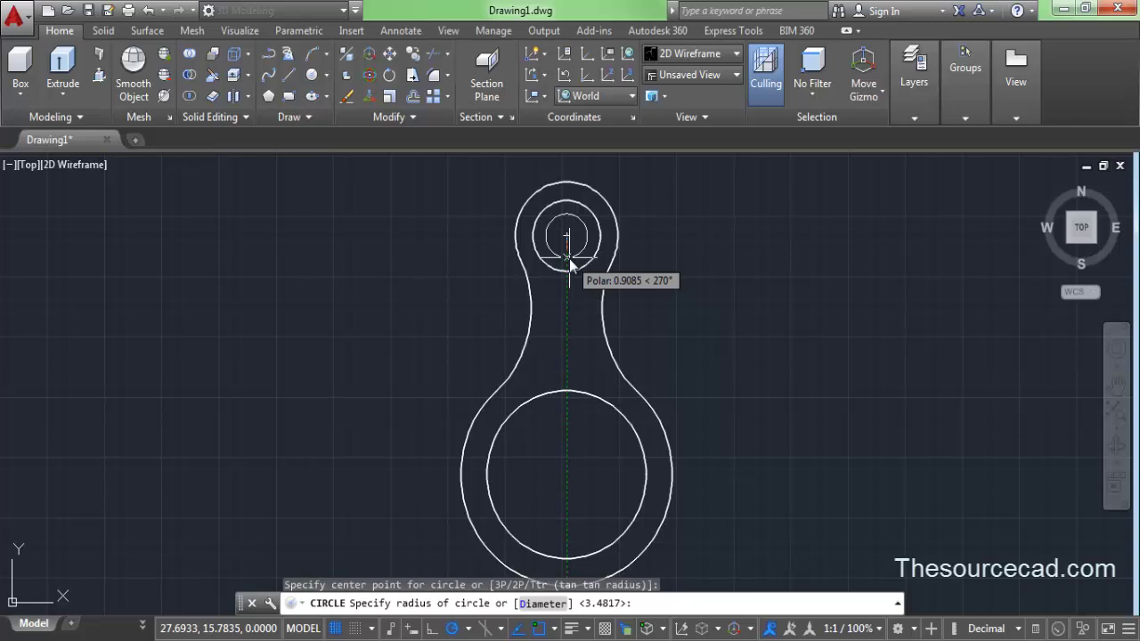
pyautogui.click(569, 259)
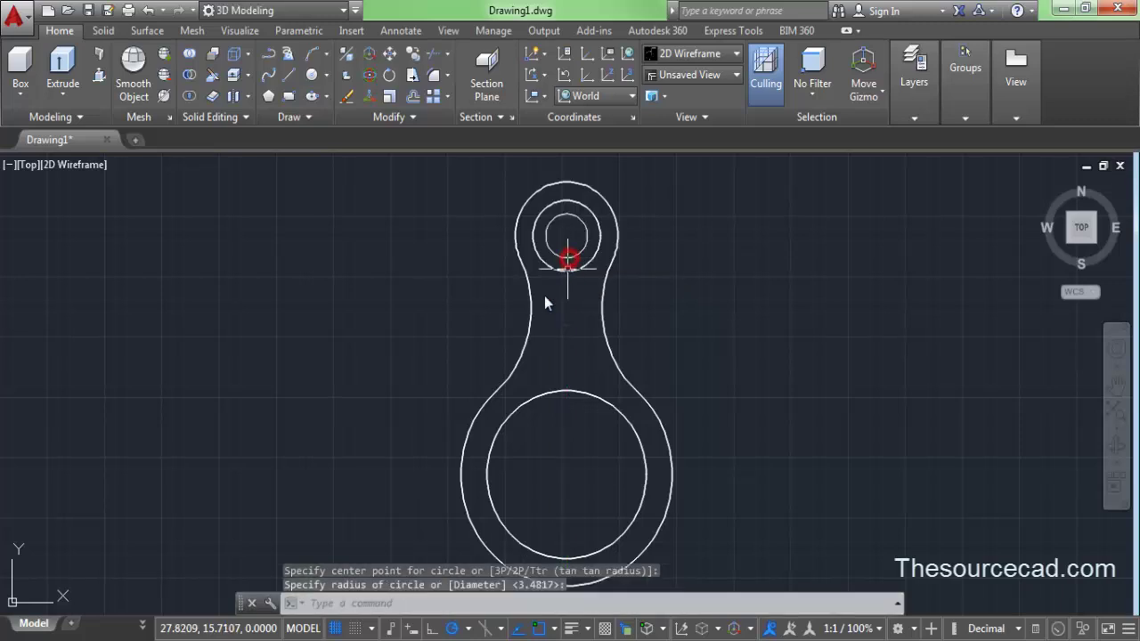
pyautogui.click(313, 74)
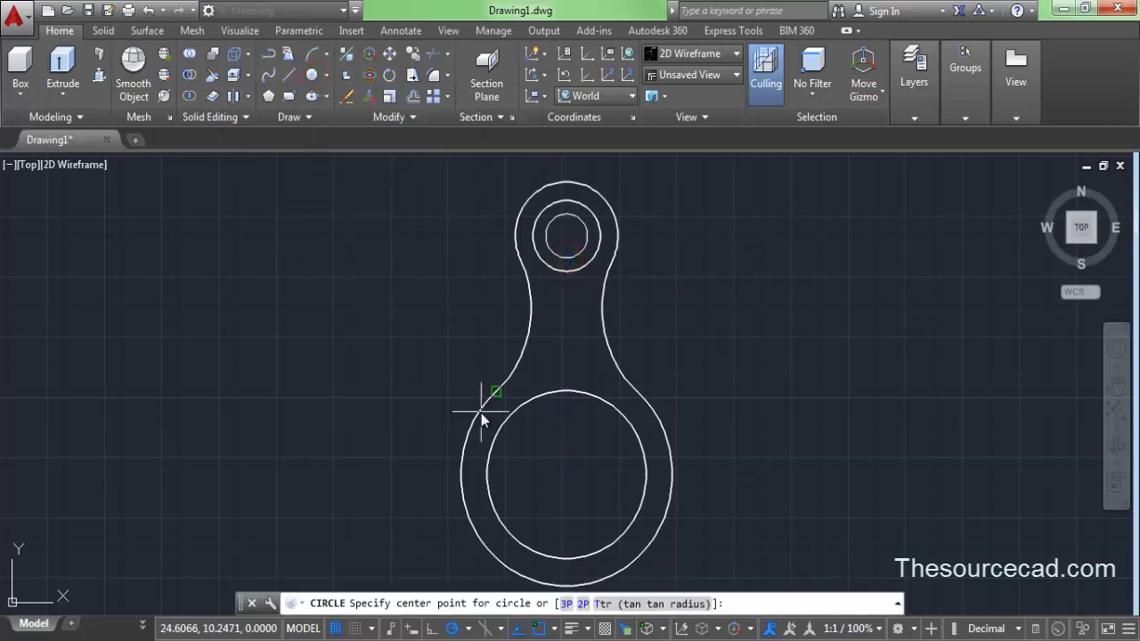
pyautogui.click(566, 477)
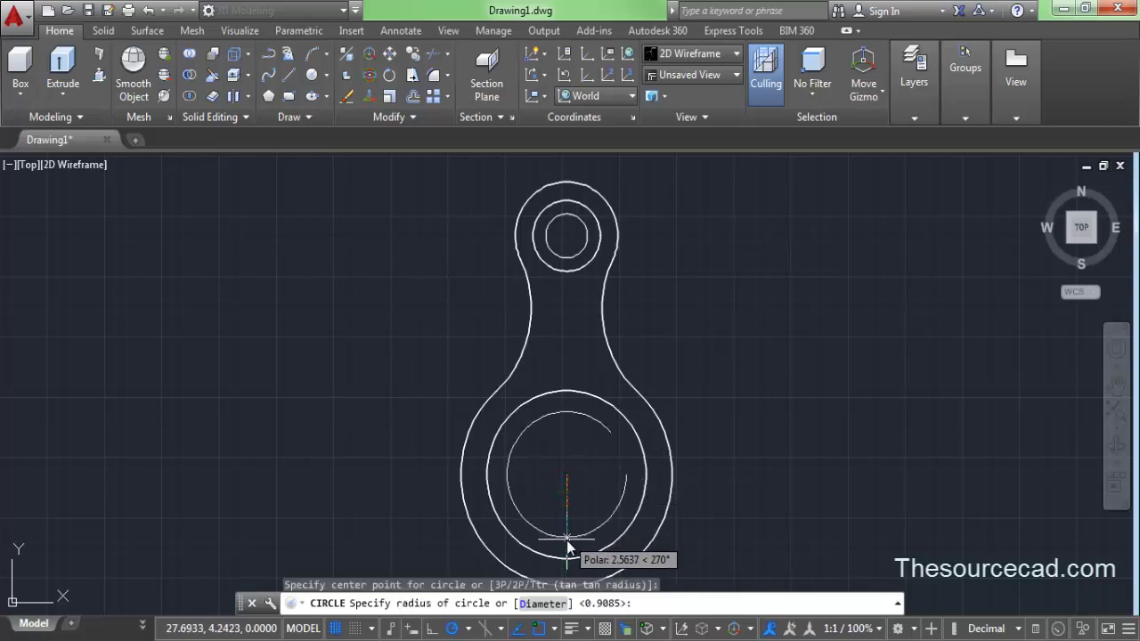
pyautogui.click(567, 540)
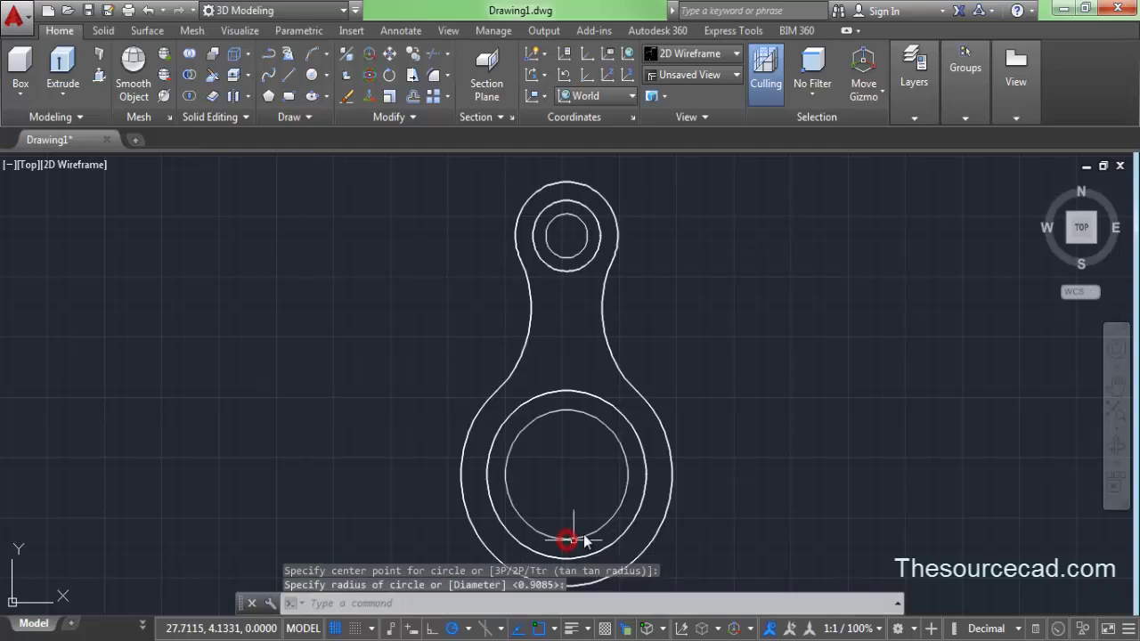
pyautogui.moveTo(582, 504); pyautogui.dragTo(580, 483, button='middle')
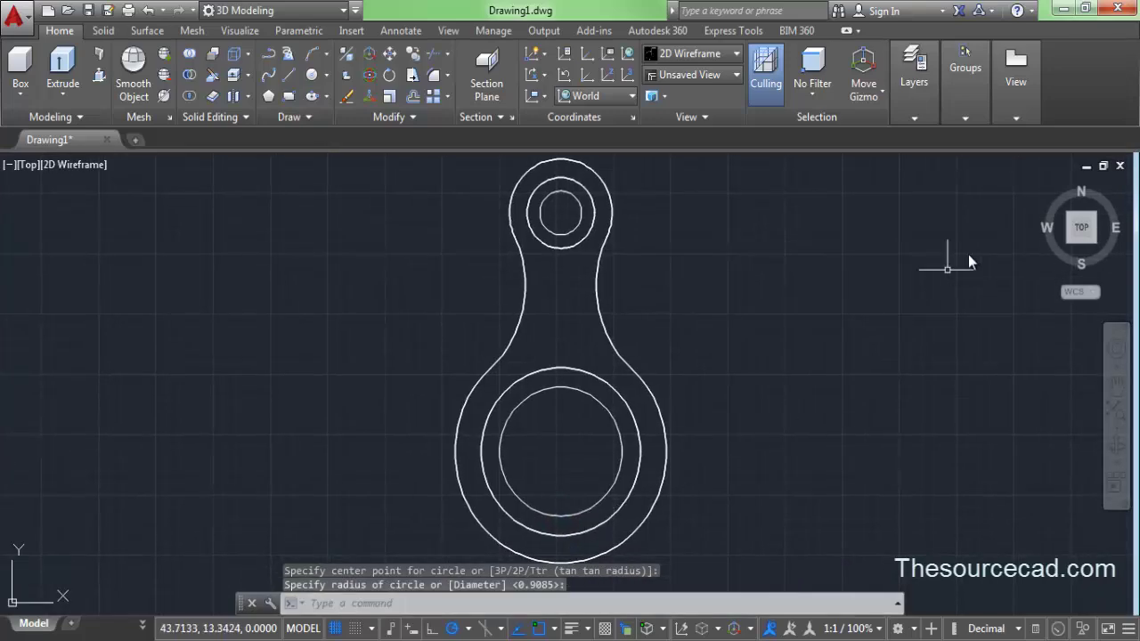
# Return to the 3D home view, turn off the grid display and extract the edges of the link solid
pyautogui.click(1043, 188)
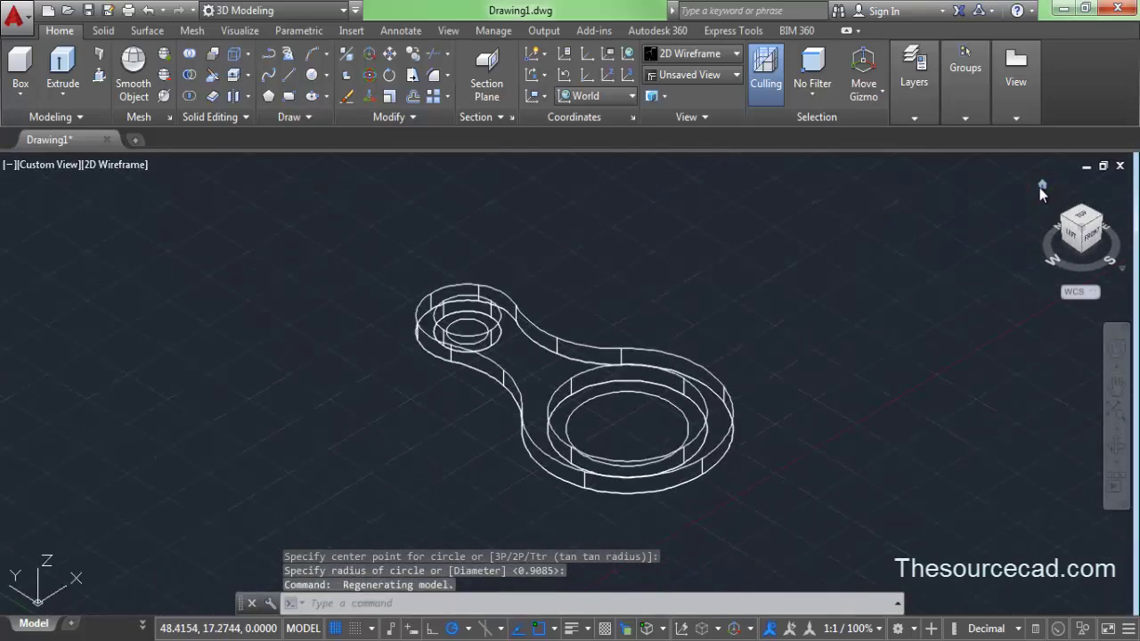
pyautogui.click(336, 629)
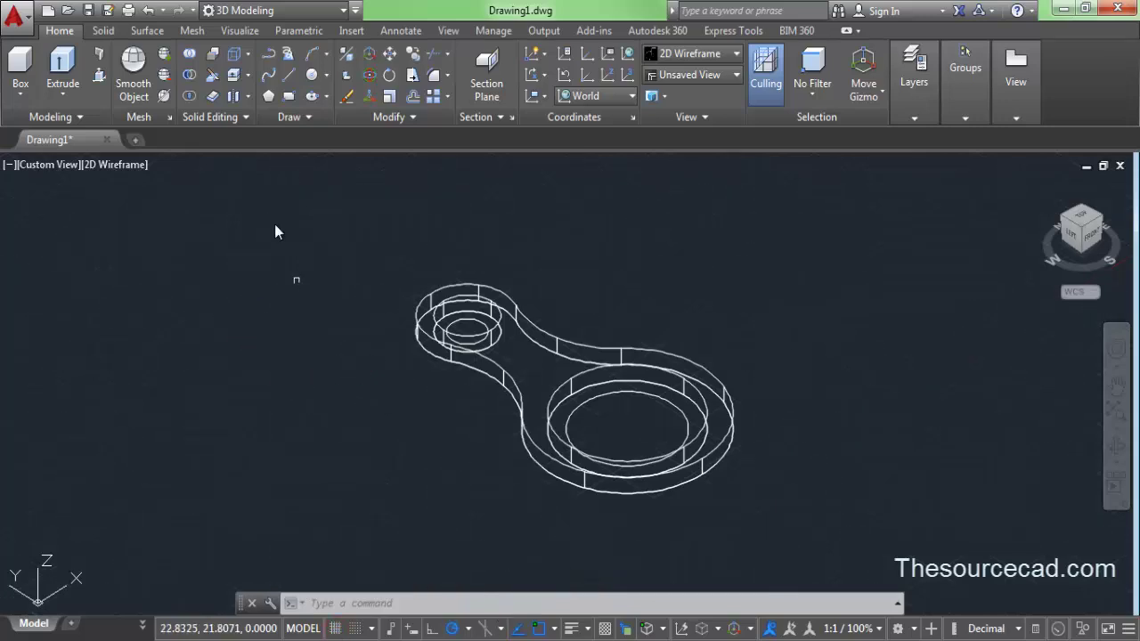
pyautogui.click(239, 56)
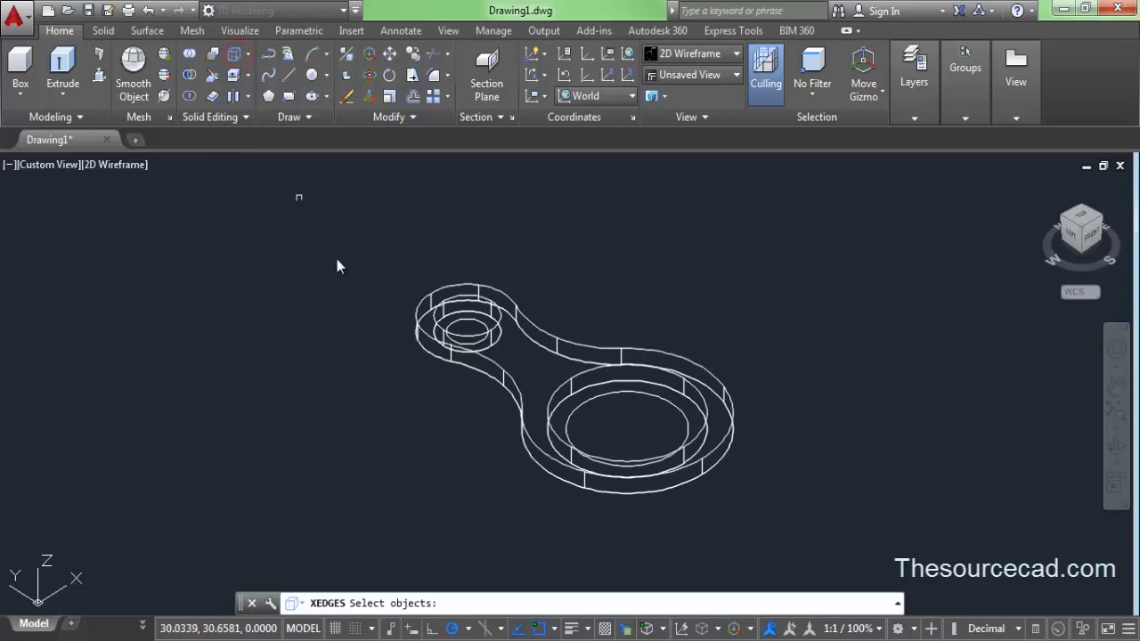
pyautogui.click(538, 386)
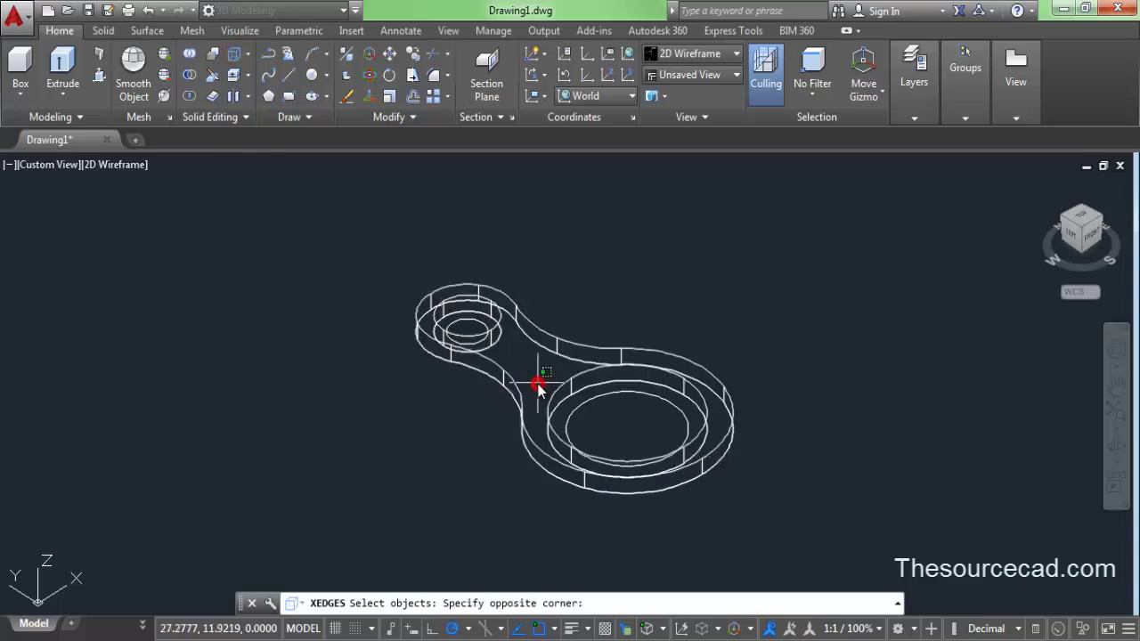
pyautogui.click(469, 403)
pyautogui.press('Return')
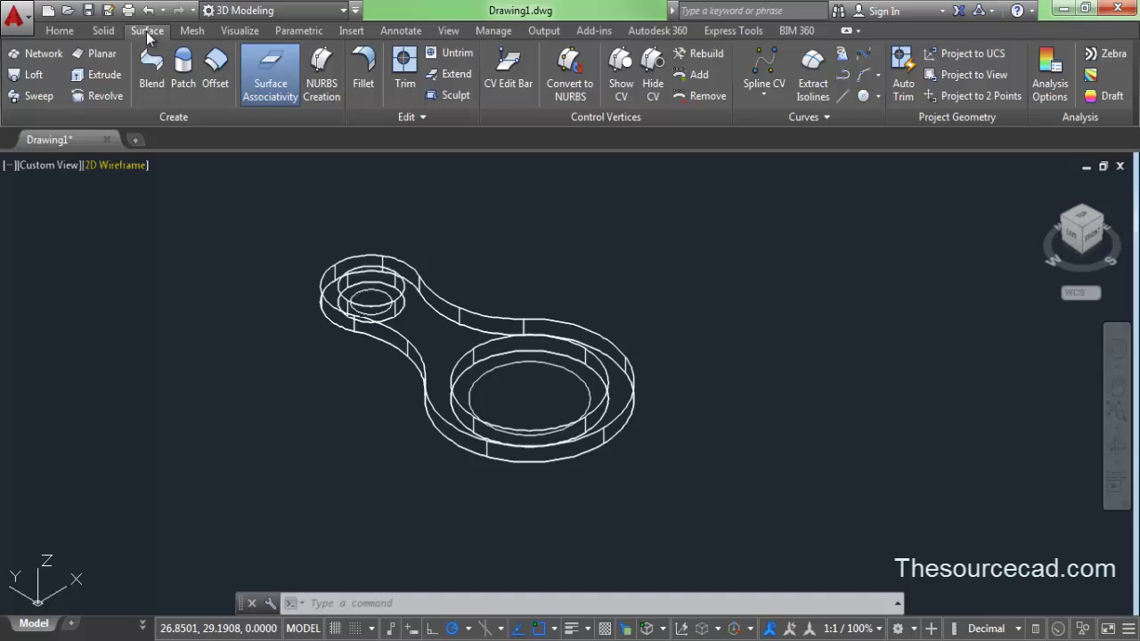
# Loft a surface from the small hole's upper edge circle to the smaller concentric circle below, using cross sections only
pyautogui.click(27, 76)
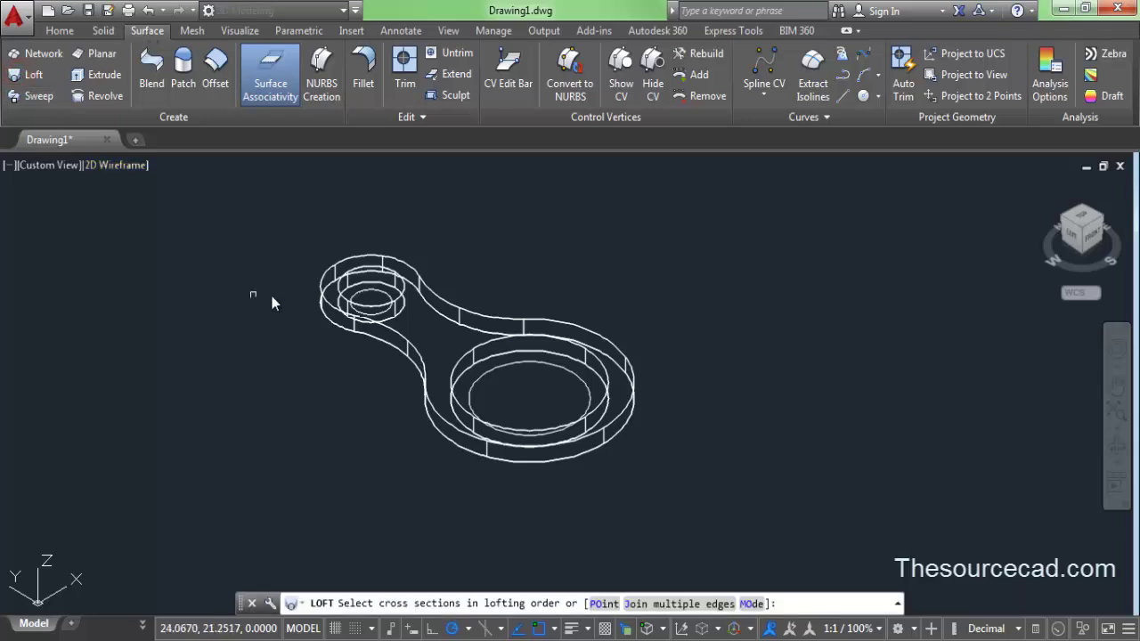
pyautogui.click(355, 274)
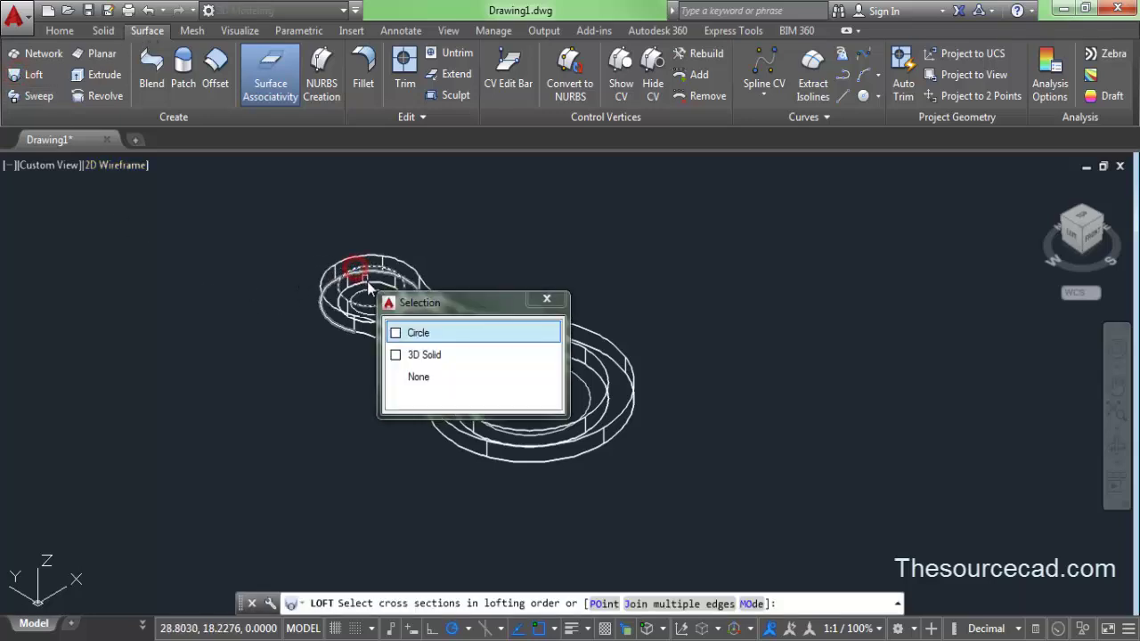
pyautogui.click(433, 330)
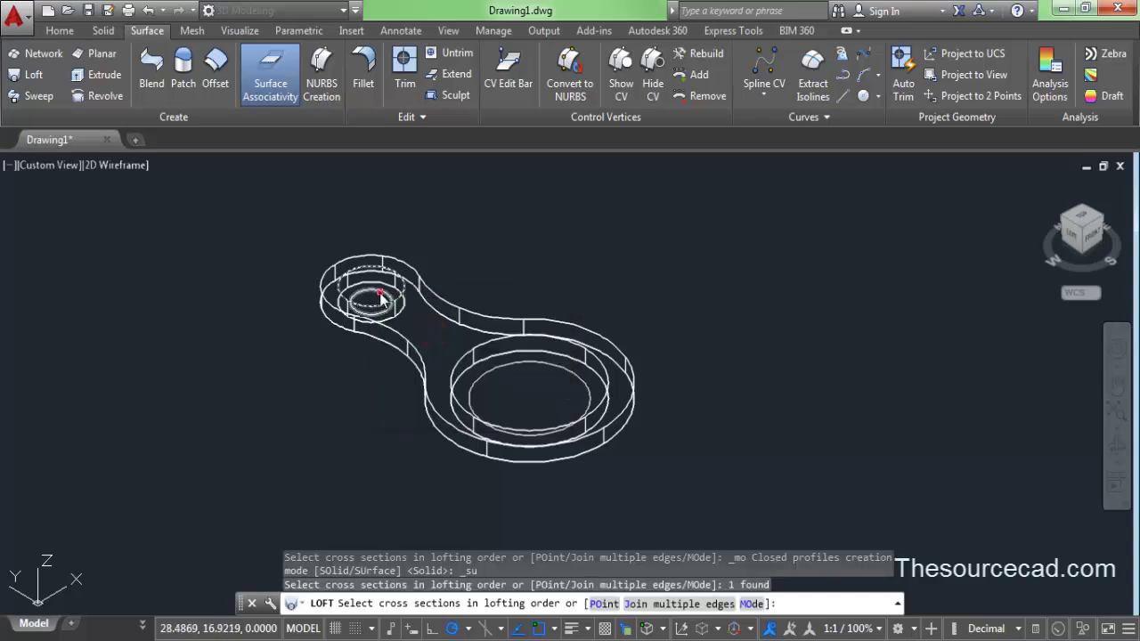
pyautogui.click(381, 299)
pyautogui.rightClick(324, 382)
pyautogui.click(347, 395)
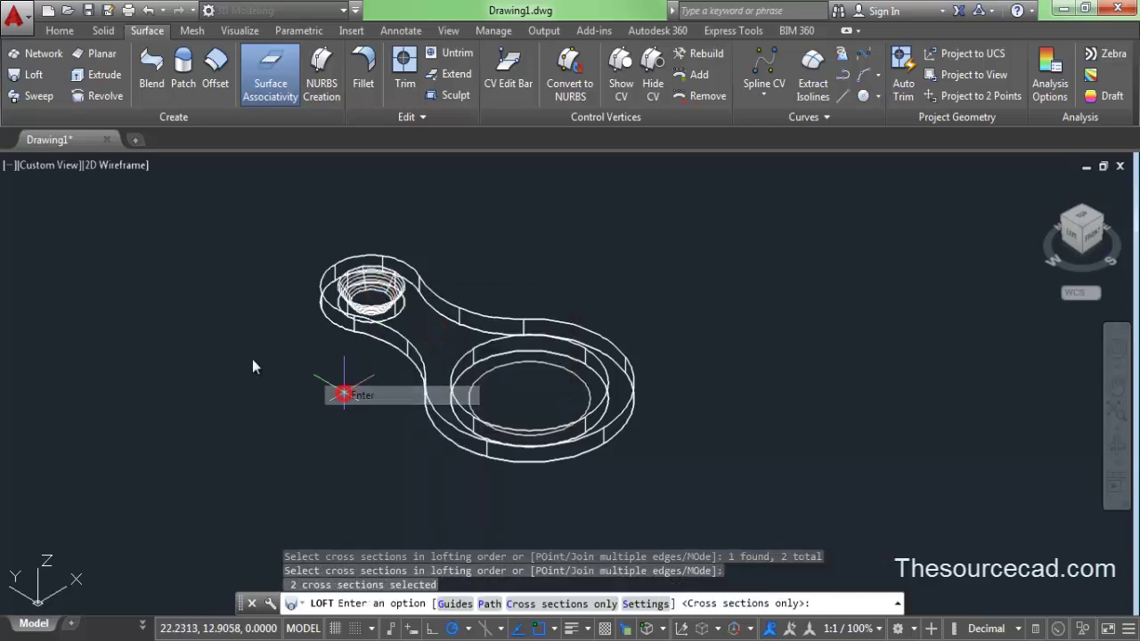
pyautogui.rightClick(241, 347)
pyautogui.click(271, 359)
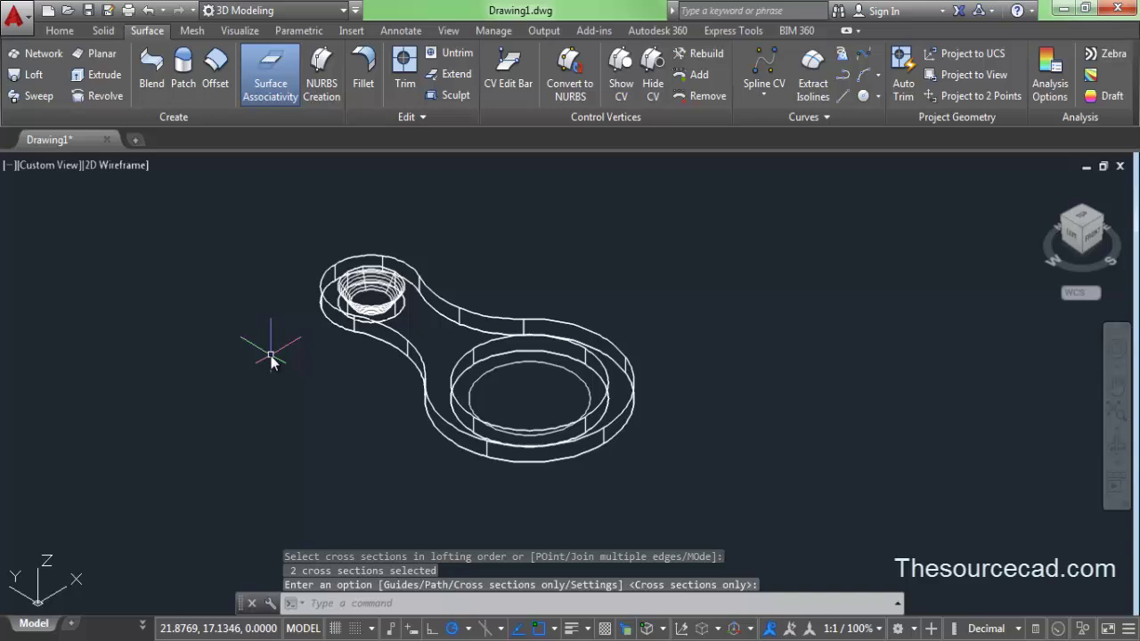
# Loft a surface from the large hole's upper edge circle to the inner circle at its base, using cross sections only
pyautogui.click(27, 73)
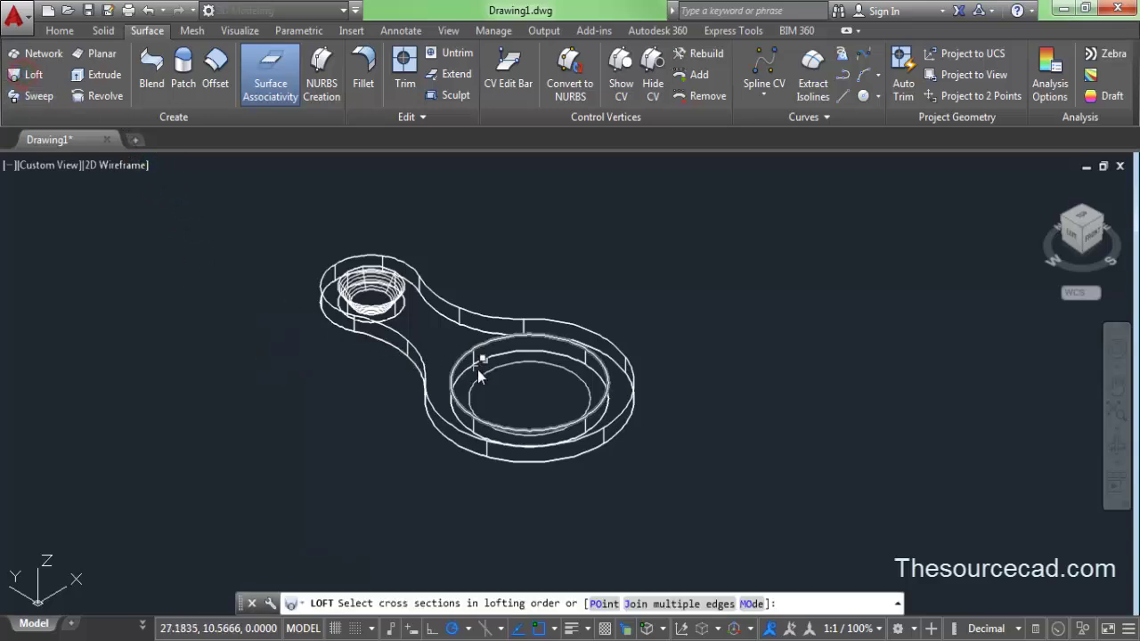
pyautogui.click(491, 336)
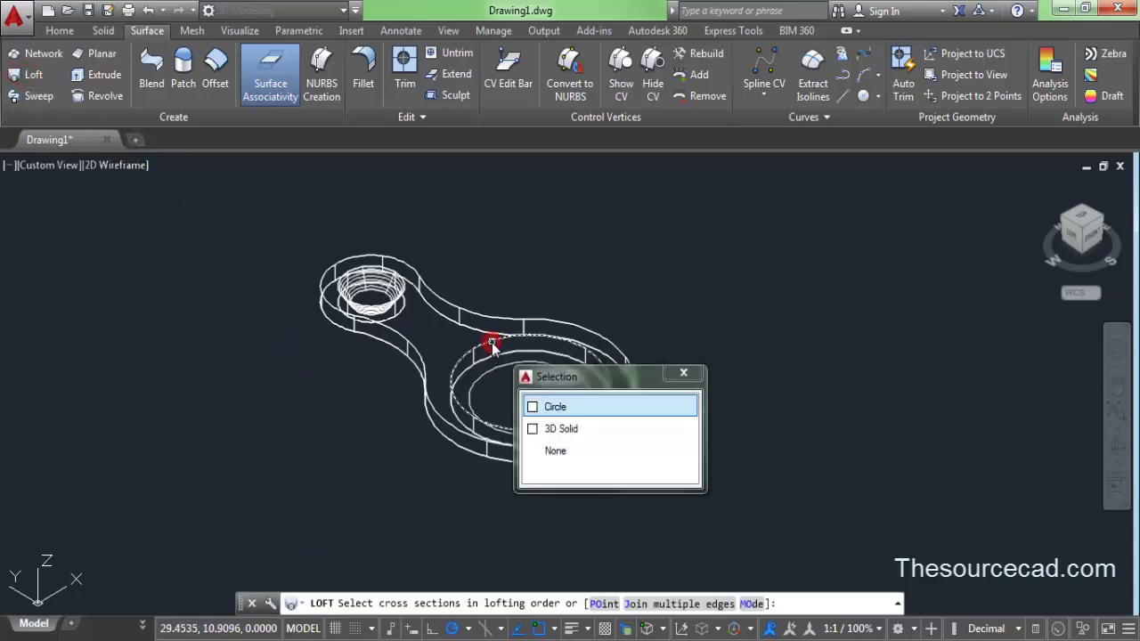
pyautogui.click(563, 408)
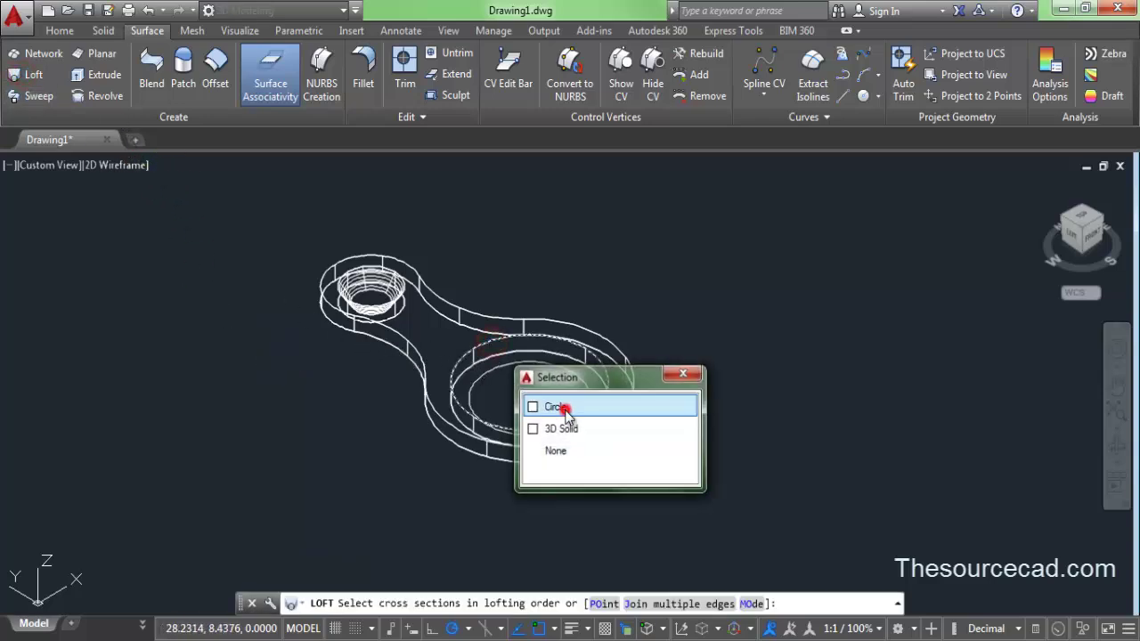
pyautogui.click(504, 369)
pyautogui.rightClick(563, 282)
pyautogui.click(588, 293)
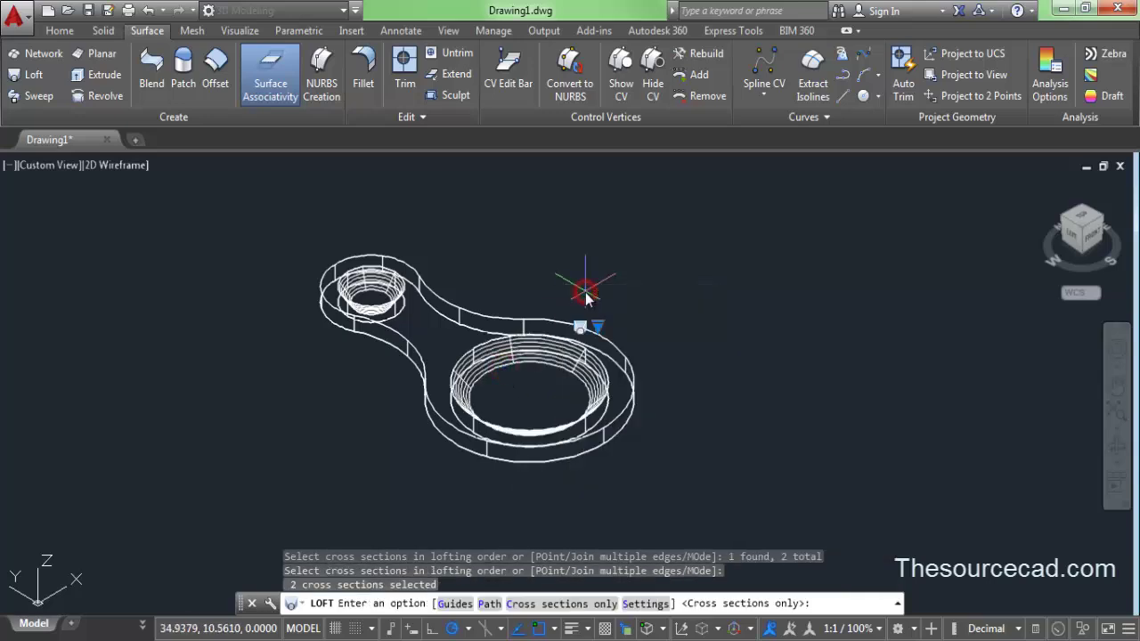
pyautogui.rightClick(589, 292)
pyautogui.click(596, 297)
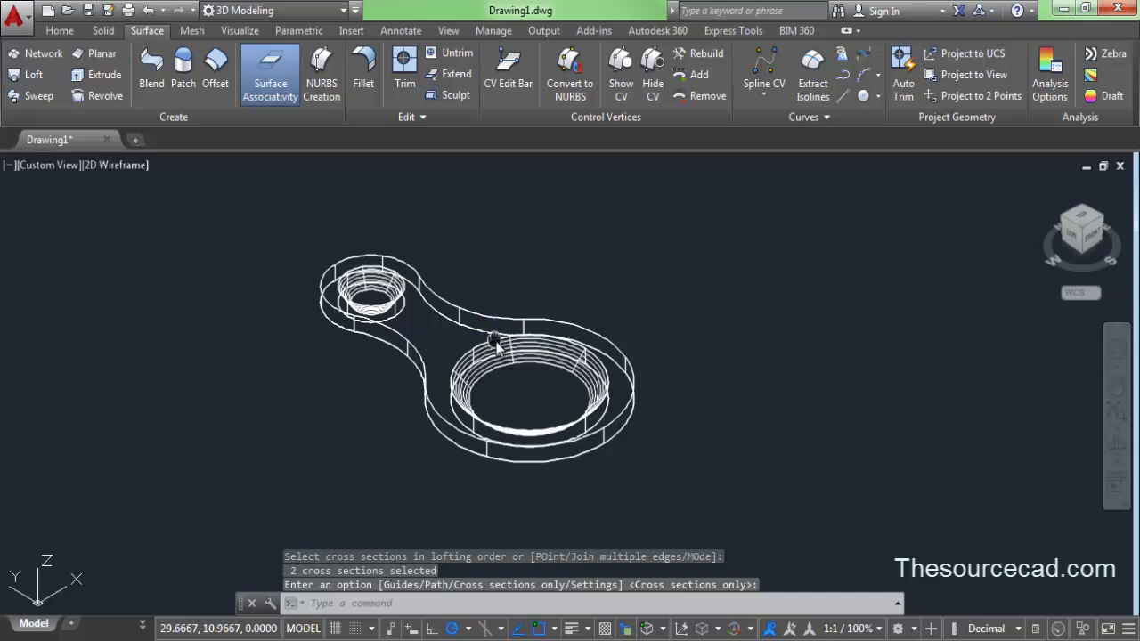
# Create a torus centred in the large hole along the lofted surface's lower rim, with object snap off and a tube radius of about 0.2
pyautogui.moveTo(504, 339); pyautogui.dragTo(526, 360, button='middle')
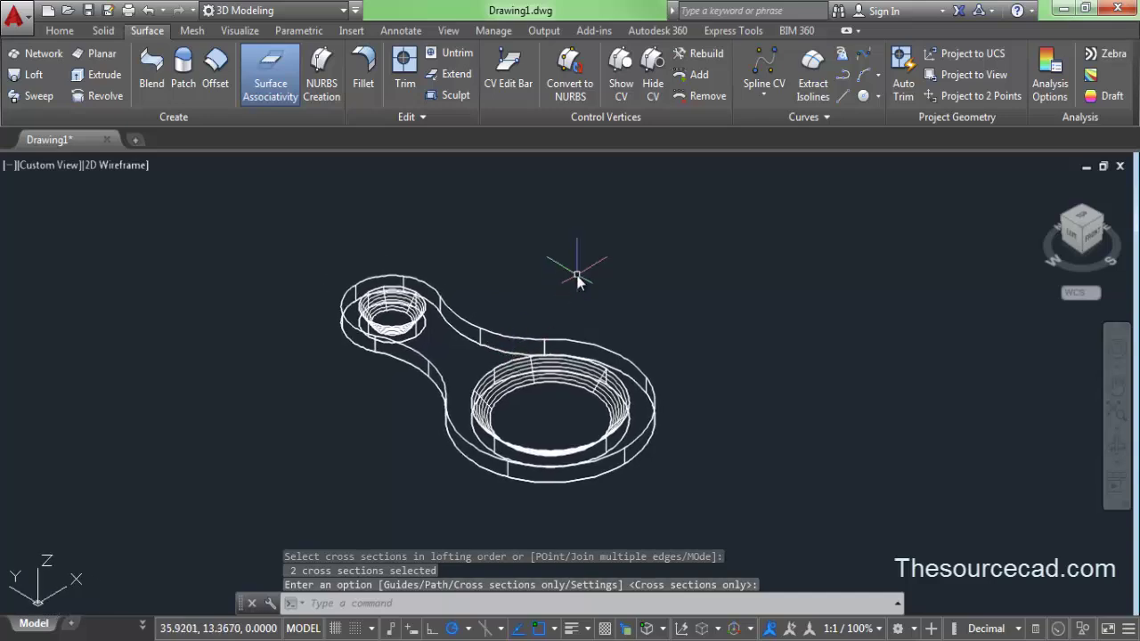
pyautogui.moveTo(596, 320); pyautogui.dragTo(586, 310, button='middle')
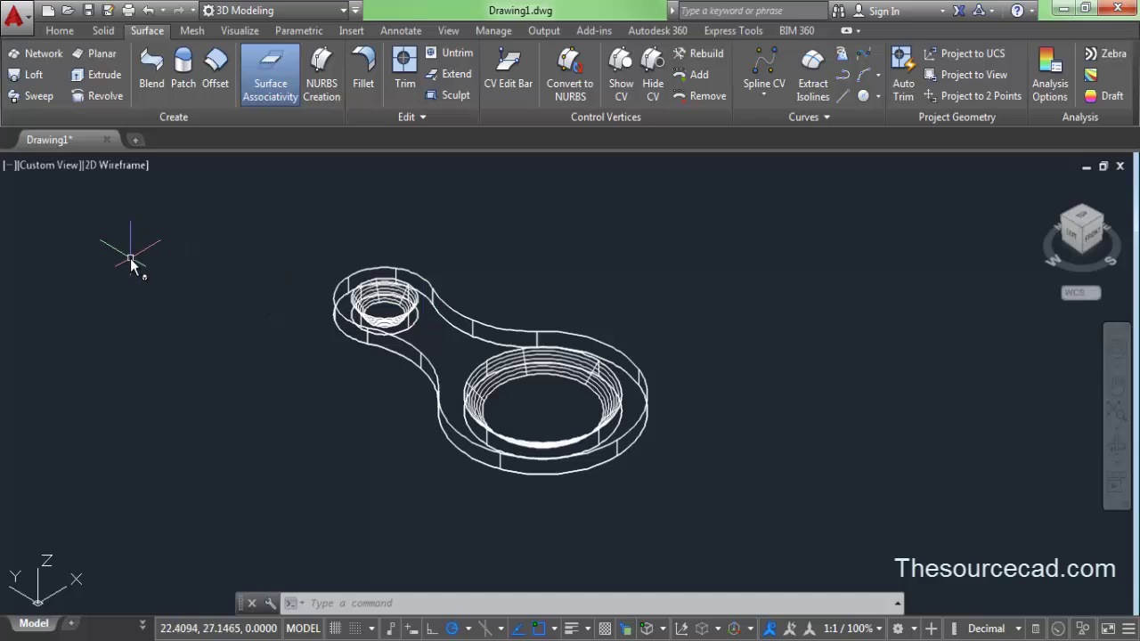
pyautogui.click(59, 30)
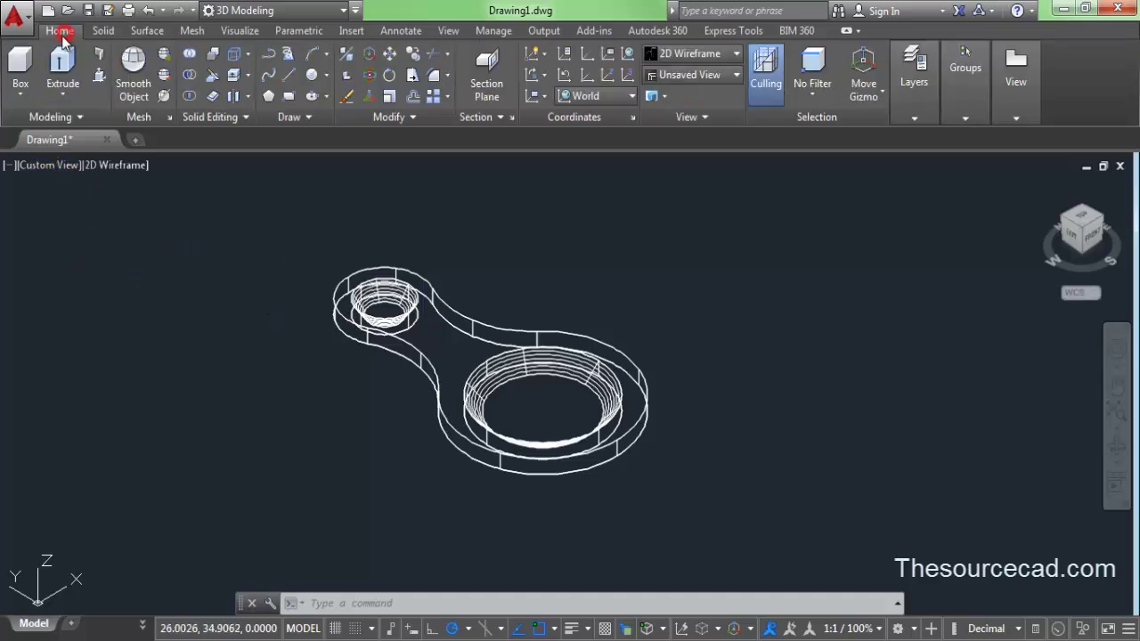
pyautogui.click(23, 95)
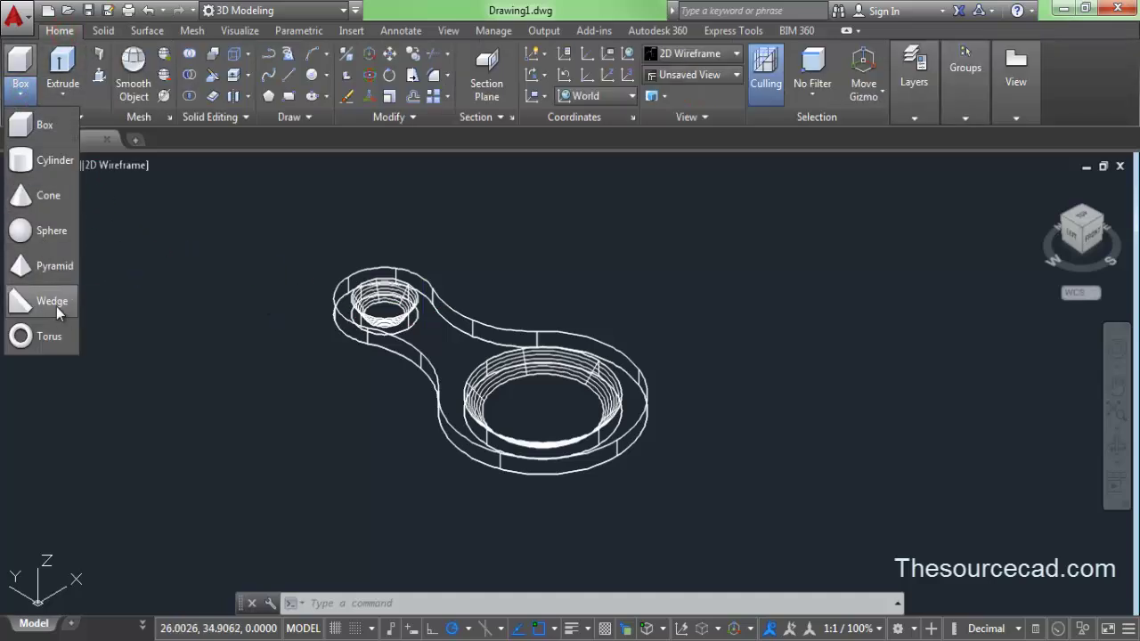
pyautogui.click(52, 336)
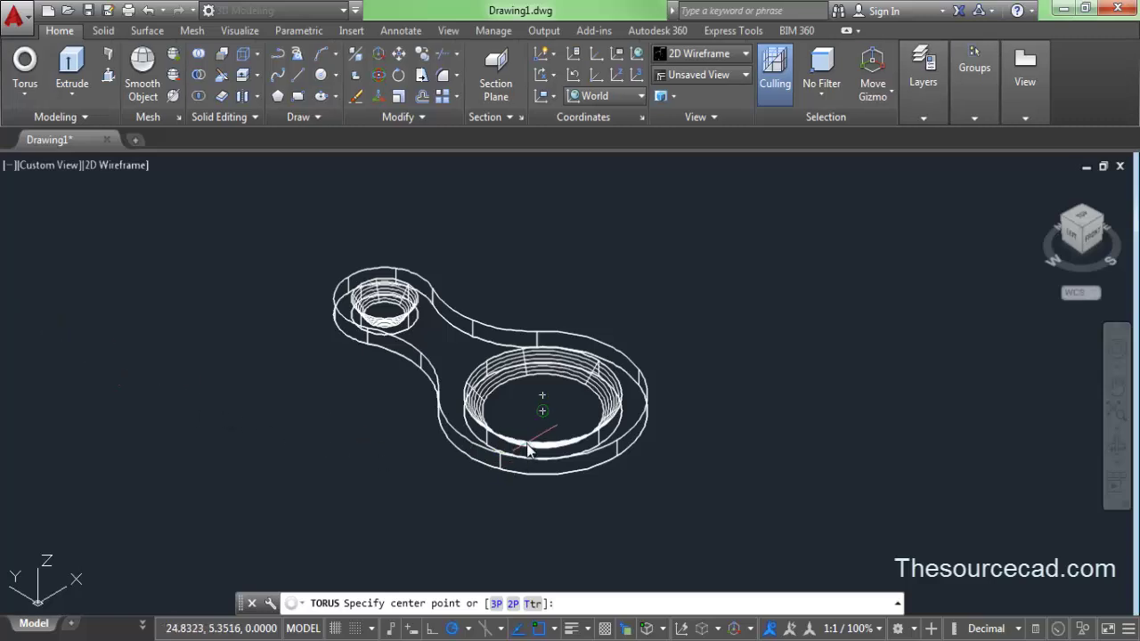
pyautogui.click(542, 397)
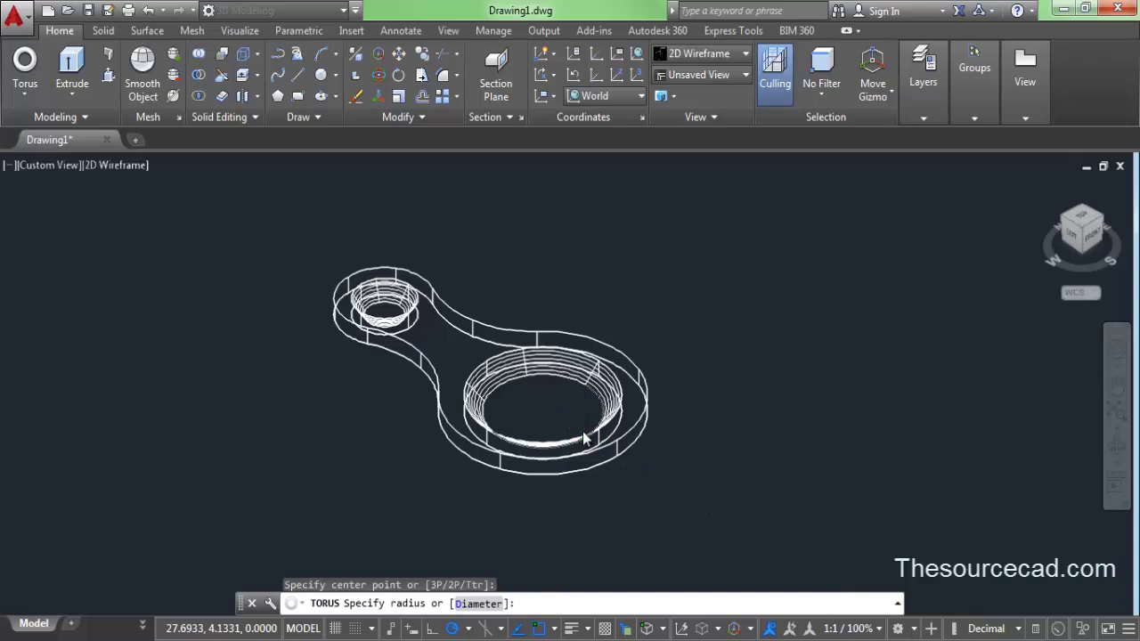
pyautogui.scroll(3, 585, 437)
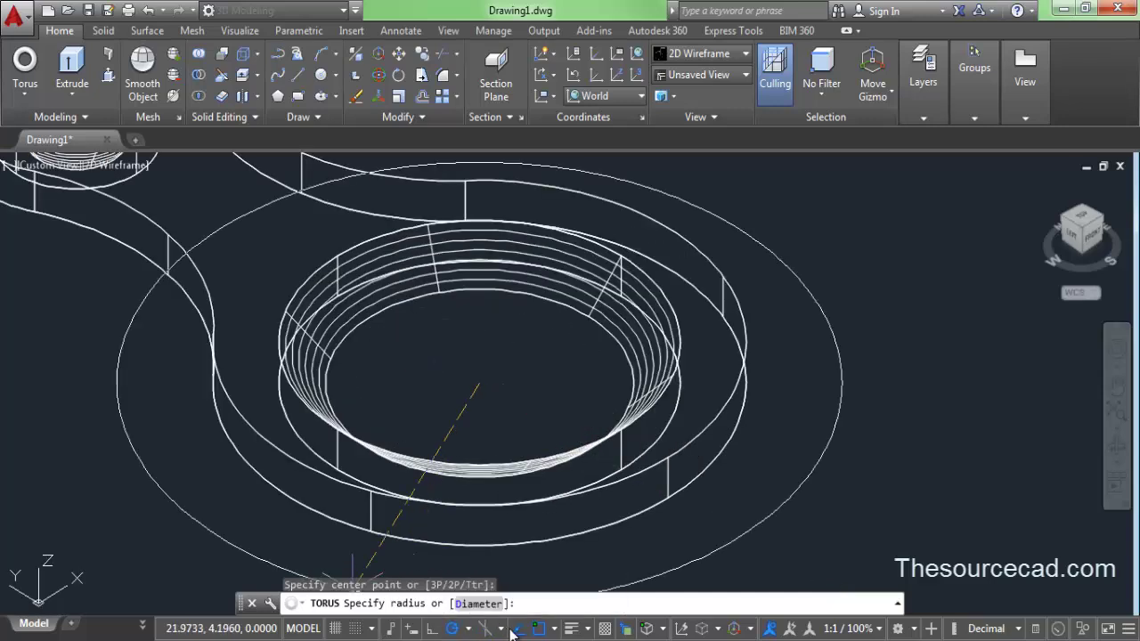
pyautogui.click(538, 630)
pyautogui.click(583, 443)
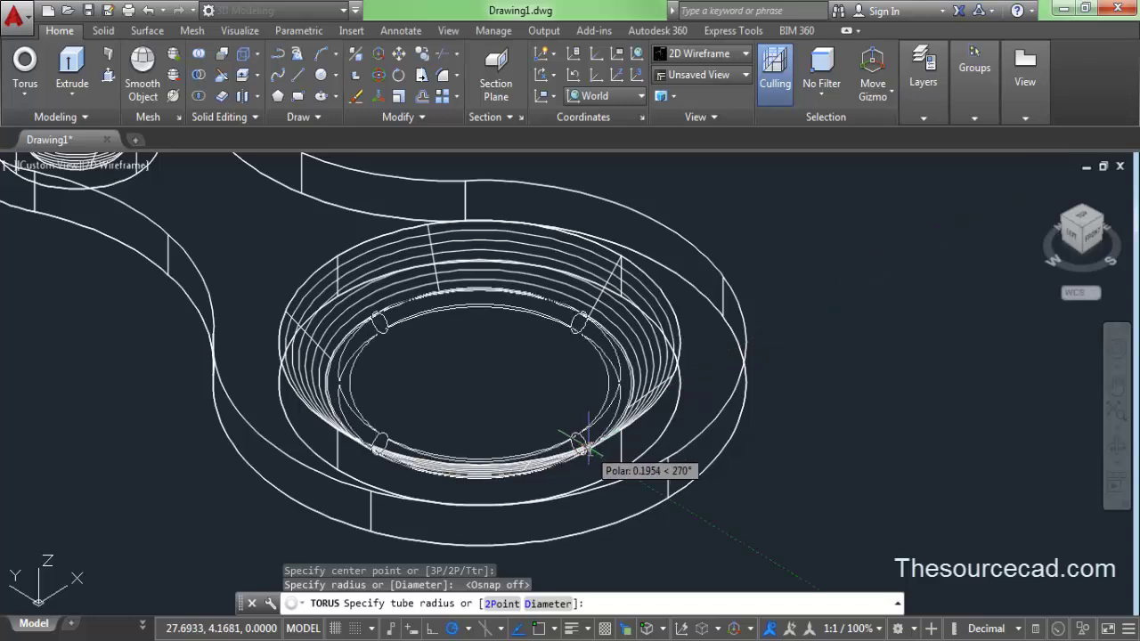
pyautogui.click(586, 447)
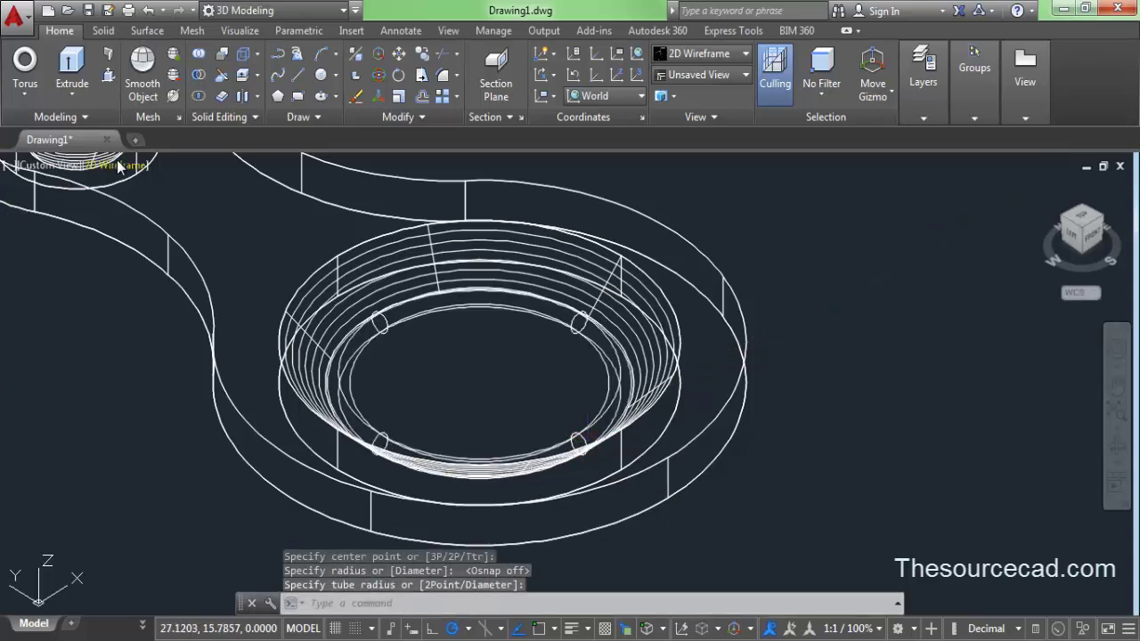
# Set the visual style to Shades of Gray and inspect the torus ring in the large hole
pyautogui.click(710, 57)
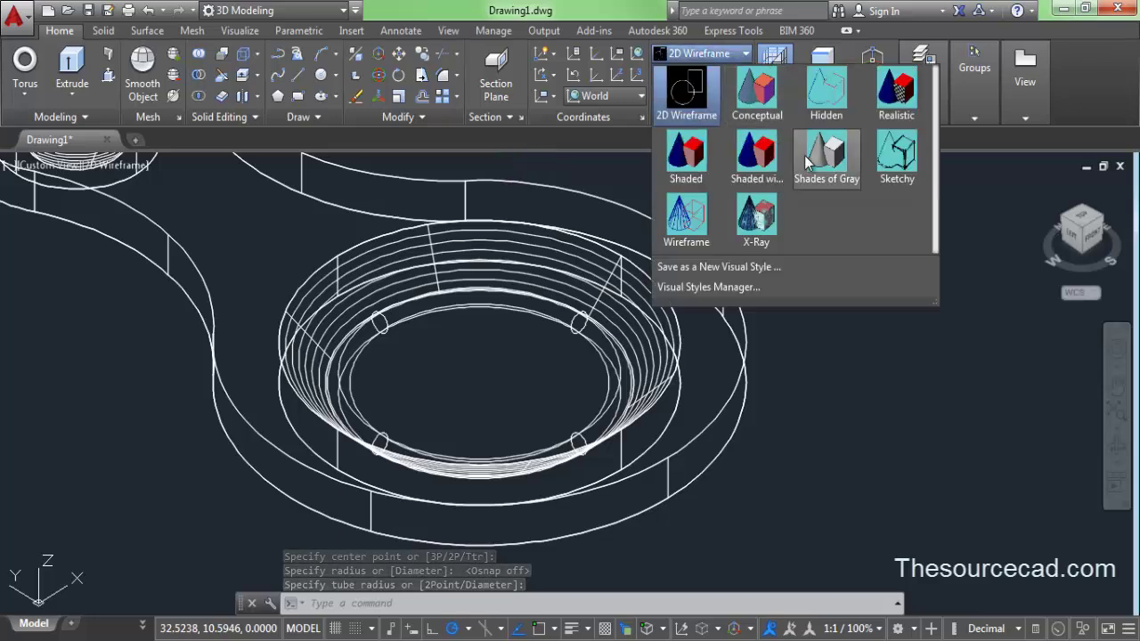
pyautogui.click(804, 160)
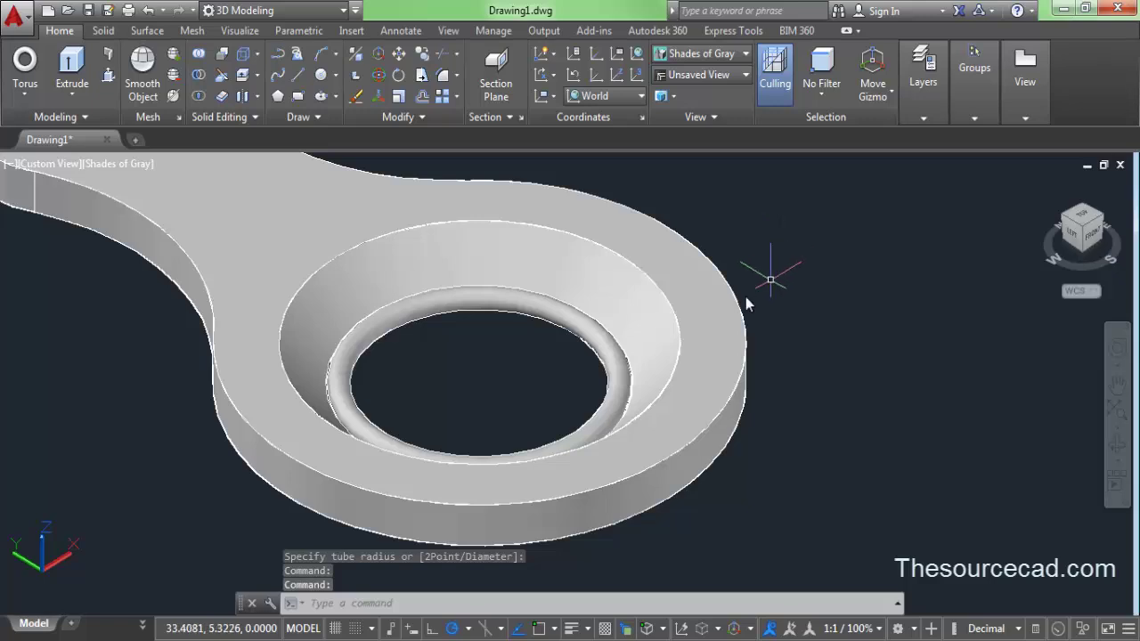
pyautogui.scroll(2, 506, 355)
pyautogui.scroll(-4, 504, 351)
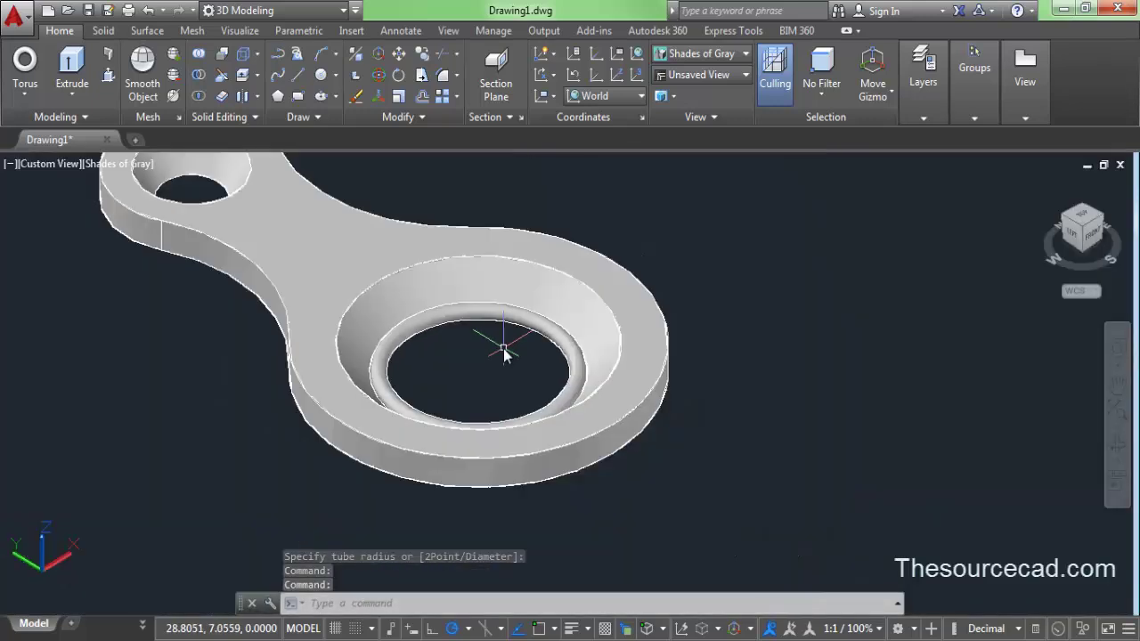
# Create a torus centred in the small hole along the lofted surface's lower rim, with a tube radius of about 0.15
pyautogui.moveTo(500, 368); pyautogui.dragTo(619, 435, button='middle')
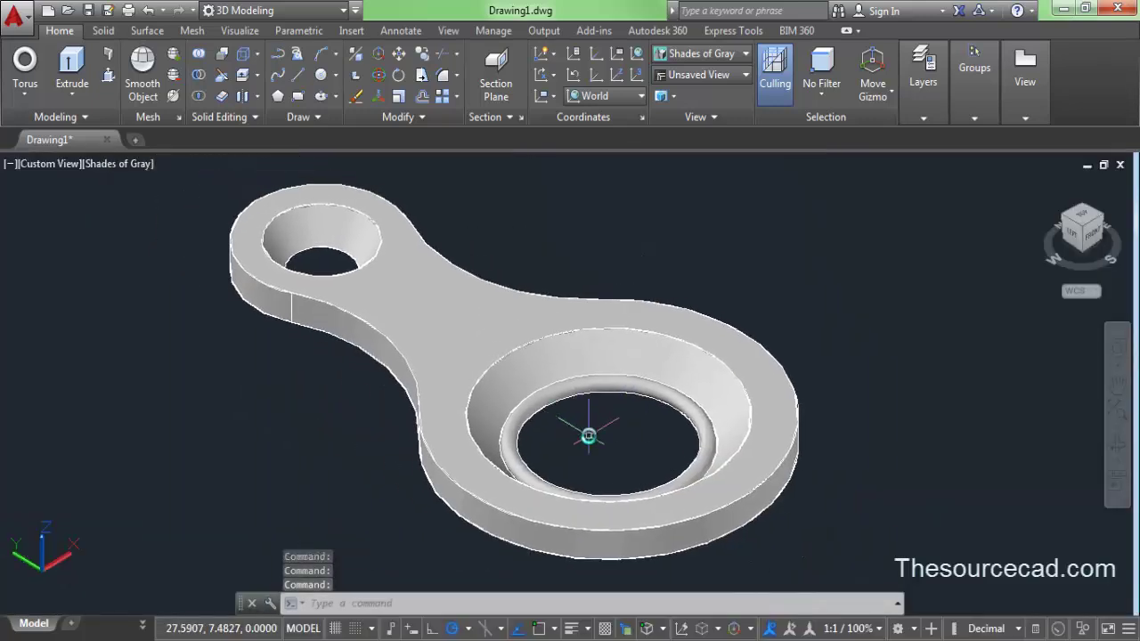
pyautogui.click(1119, 451)
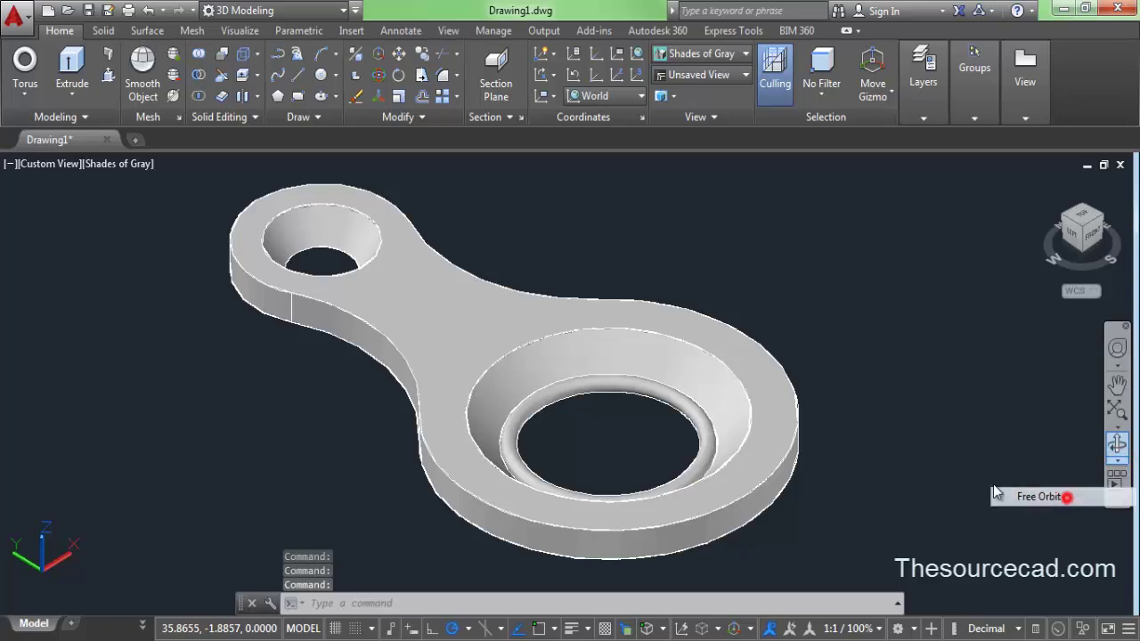
pyautogui.click(1068, 496)
pyautogui.moveTo(562, 299)
pyautogui.mouseDown()
pyautogui.moveTo(601, 458)
pyautogui.moveTo(556, 335)
pyautogui.mouseUp()
pyautogui.rightClick(614, 282)
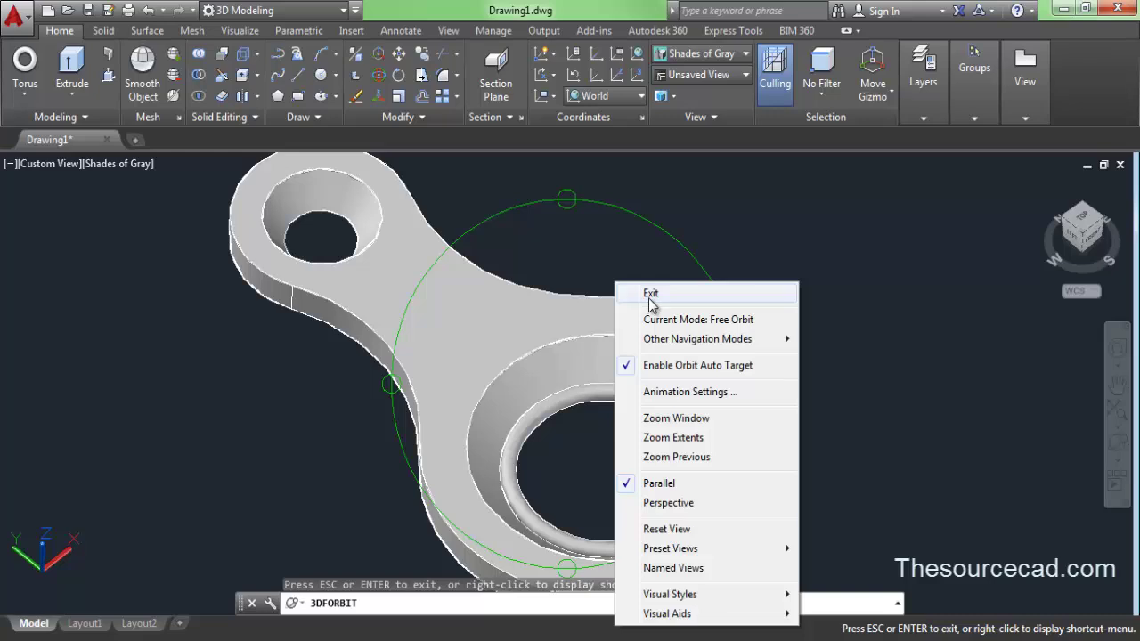
pyautogui.click(648, 291)
pyautogui.click(25, 64)
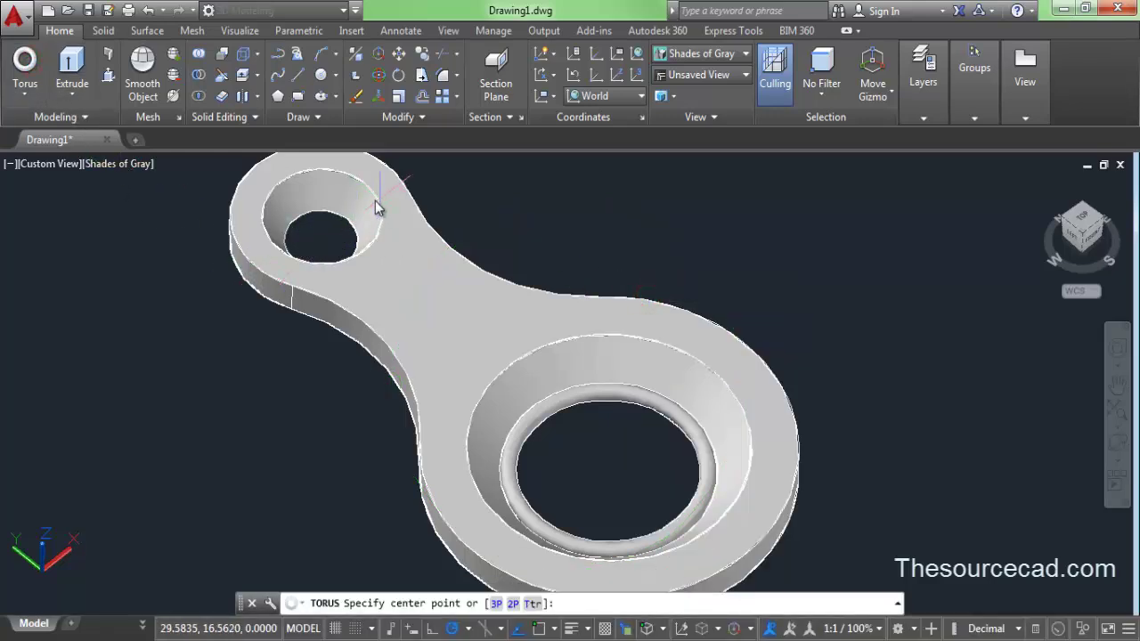
pyautogui.click(537, 629)
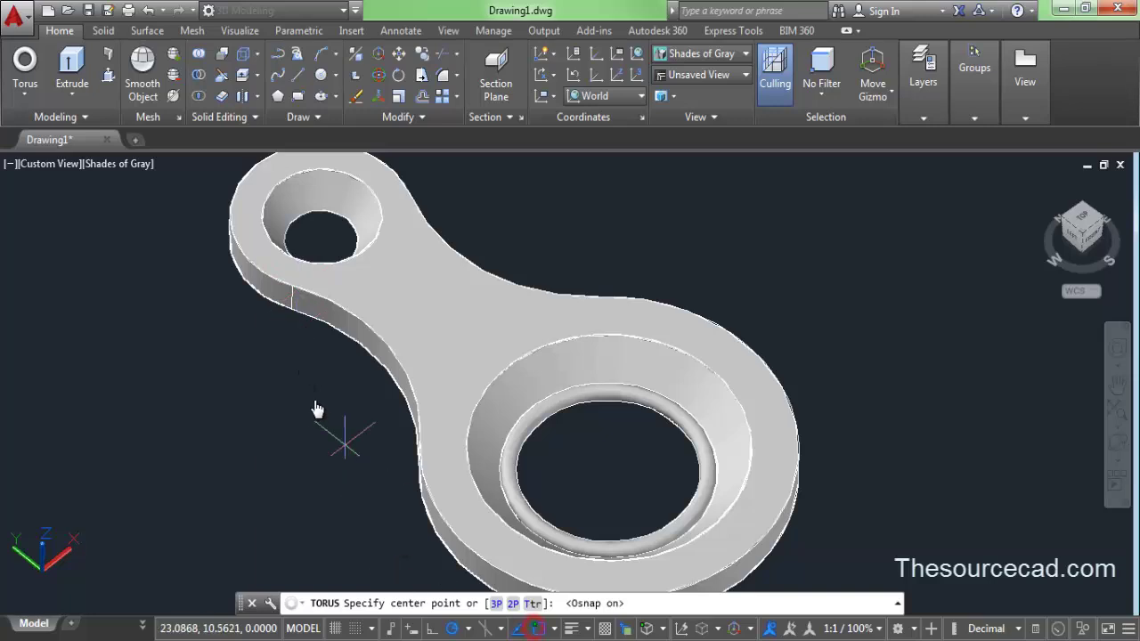
pyautogui.click(323, 253)
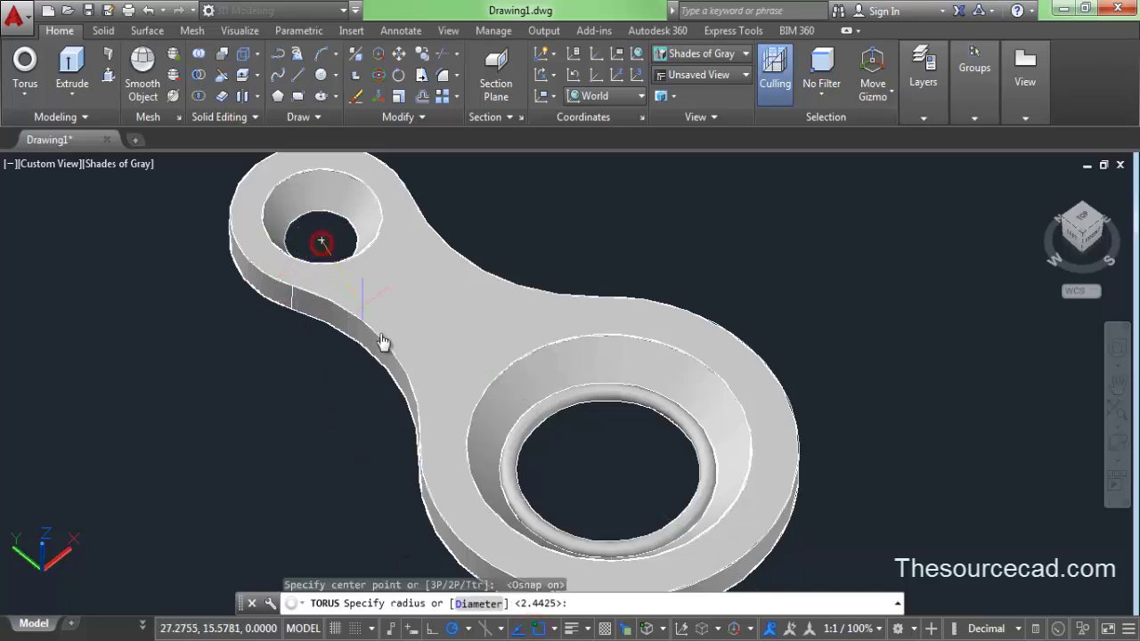
pyautogui.click(541, 629)
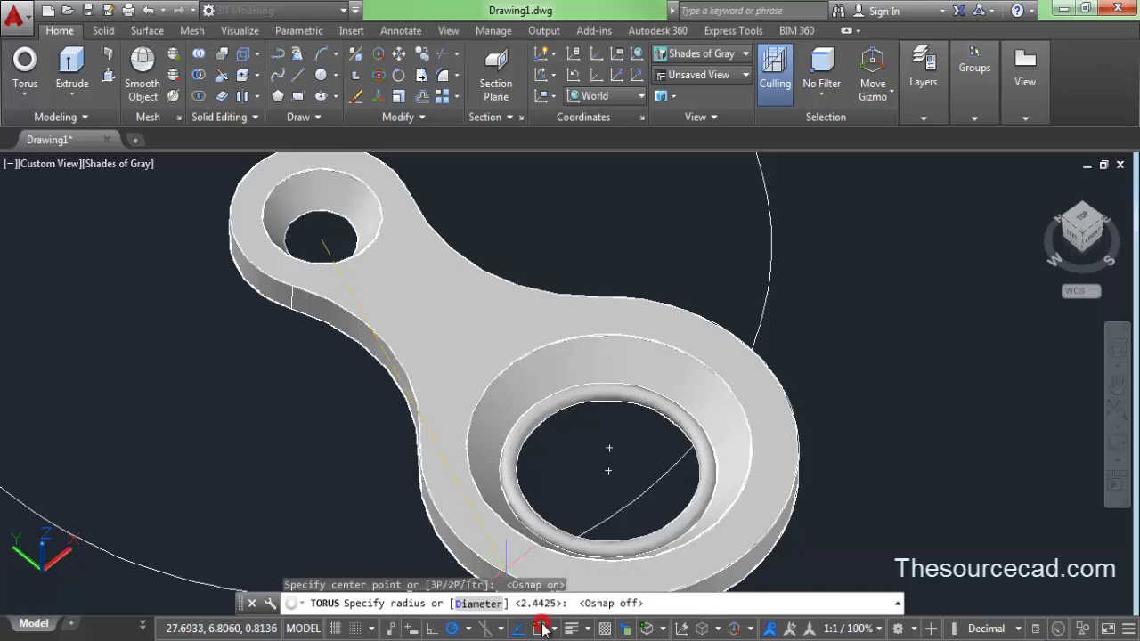
pyautogui.click(353, 243)
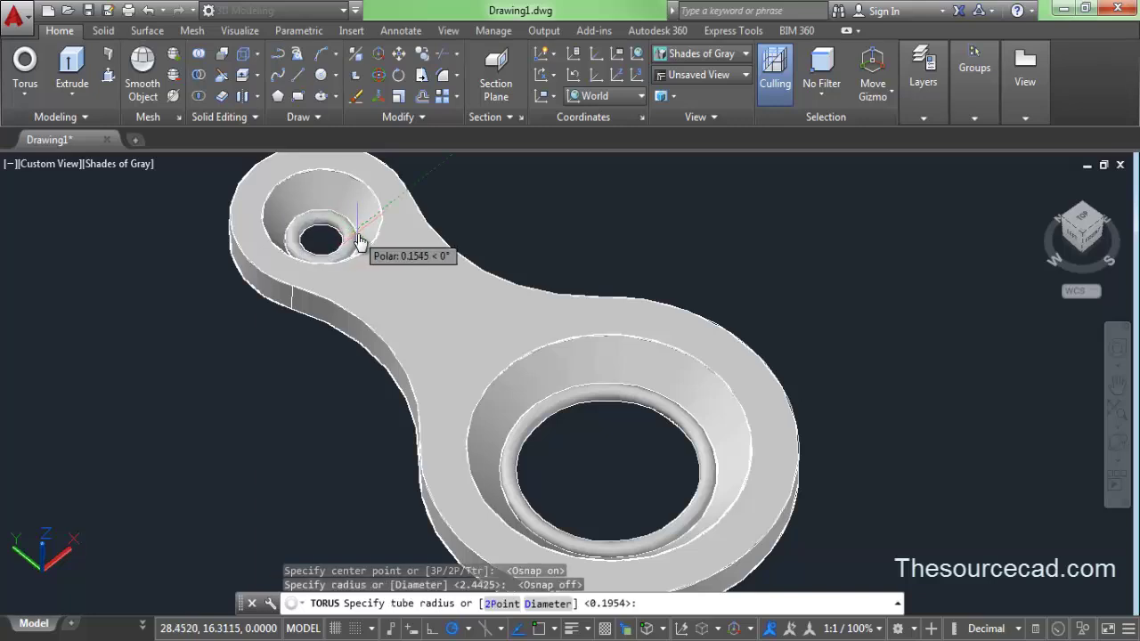
pyautogui.click(360, 240)
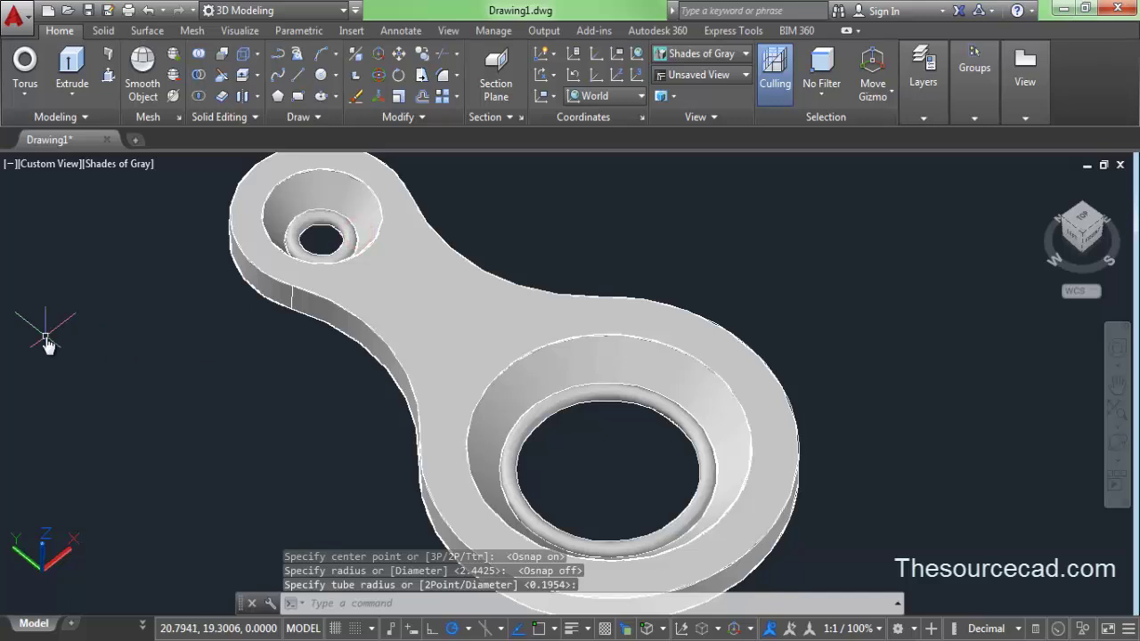
# Create a solid cylinder centred in the small hole, filling the torus ring's opening with a radius of about 0.54 and rising above the ring
pyautogui.moveTo(691, 482); pyautogui.dragTo(665, 500, button='middle')
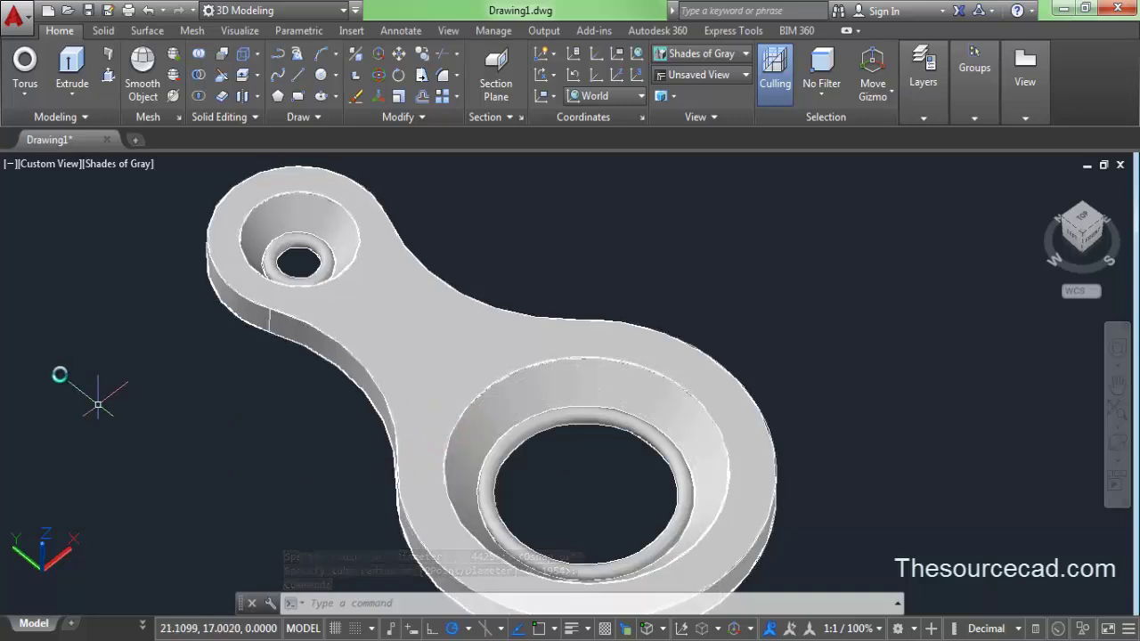
pyautogui.press('Escape')
pyautogui.press('Escape')
pyautogui.press('Escape')
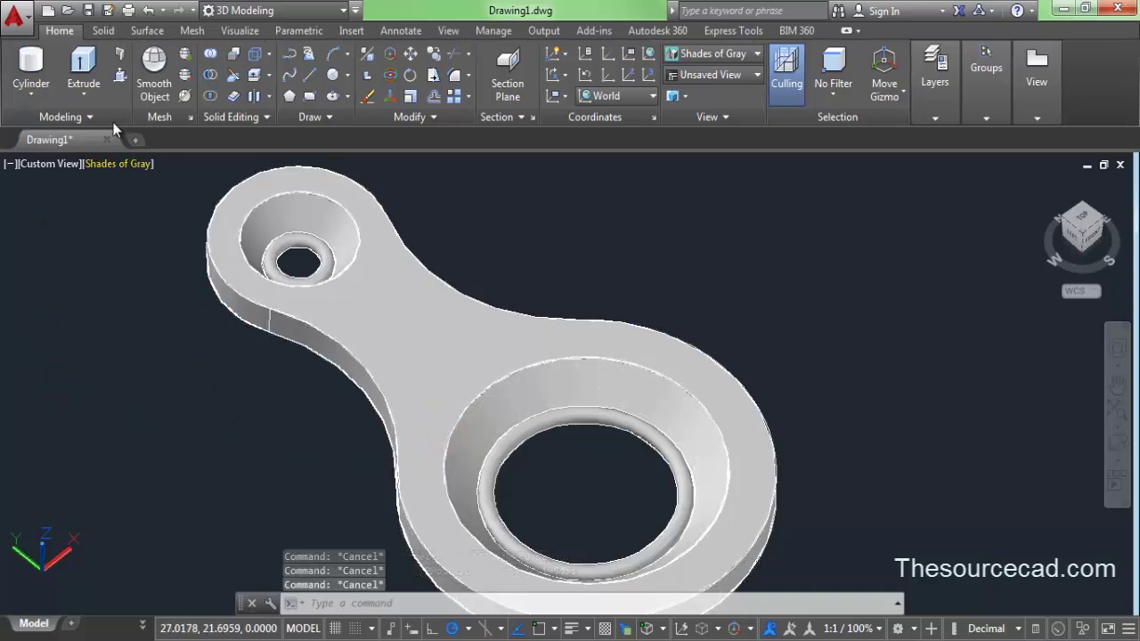
pyautogui.click(31, 93)
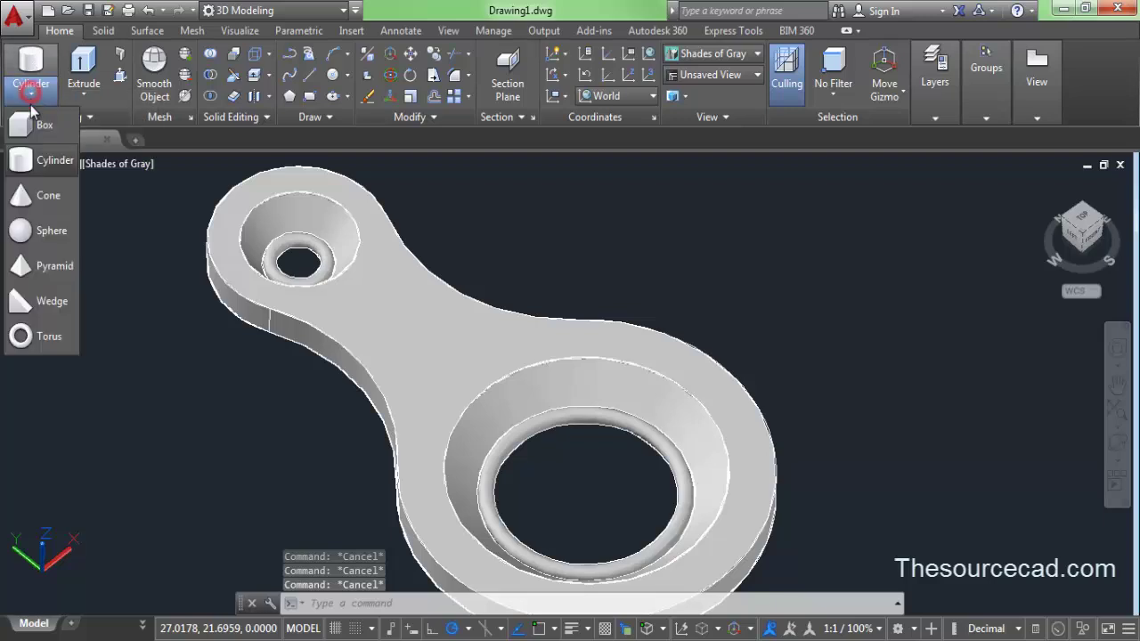
pyautogui.click(42, 161)
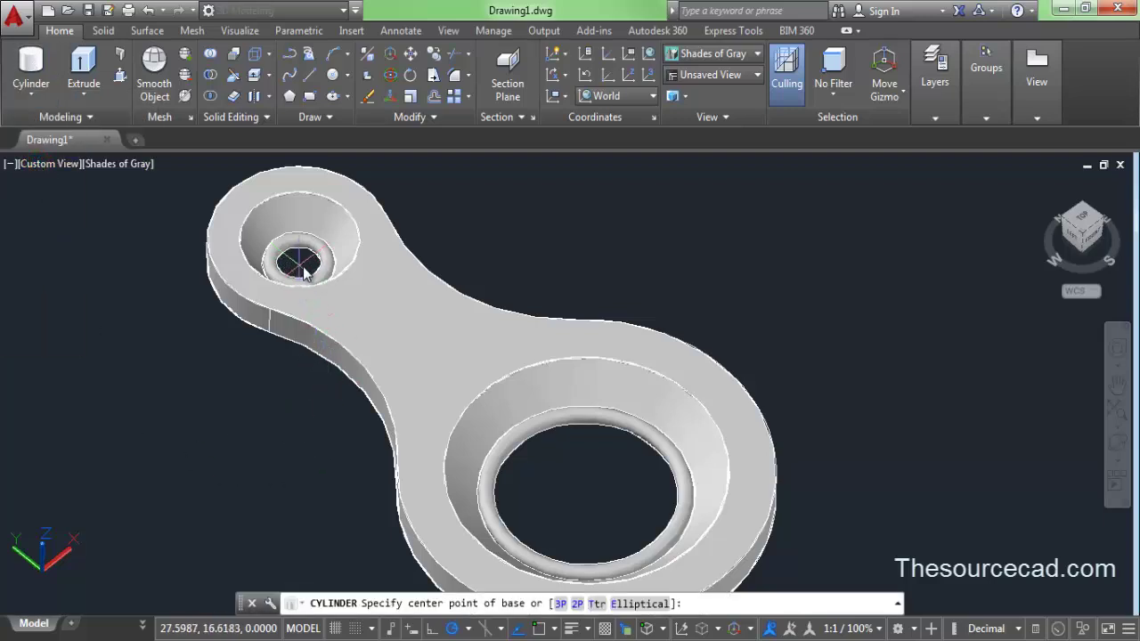
pyautogui.click(535, 629)
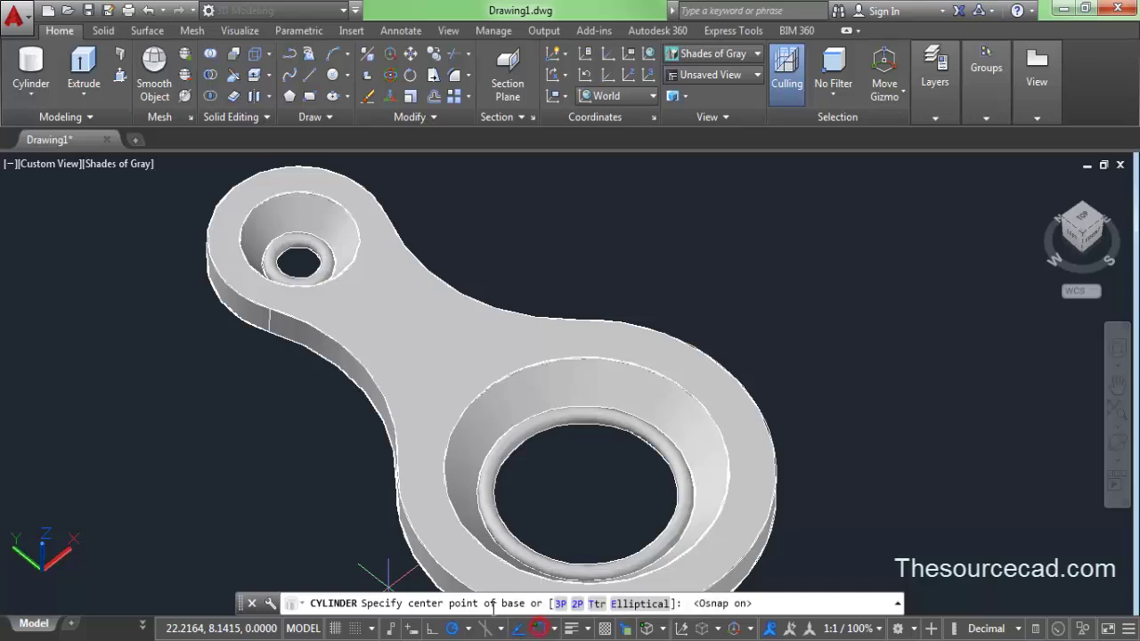
pyautogui.click(299, 261)
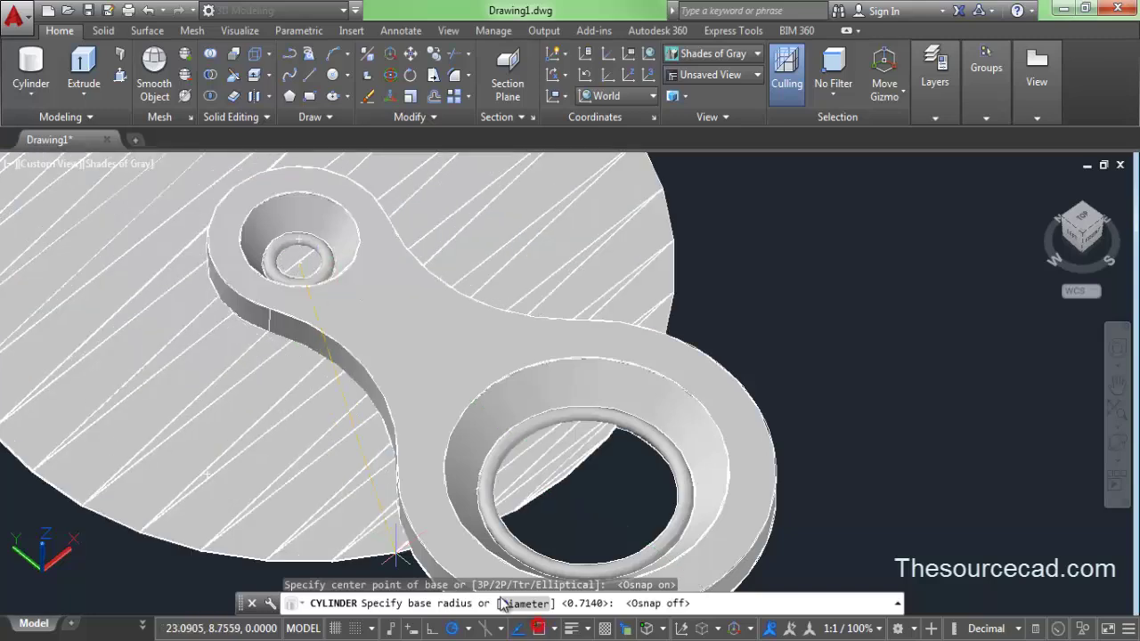
pyautogui.scroll(5, 302, 278)
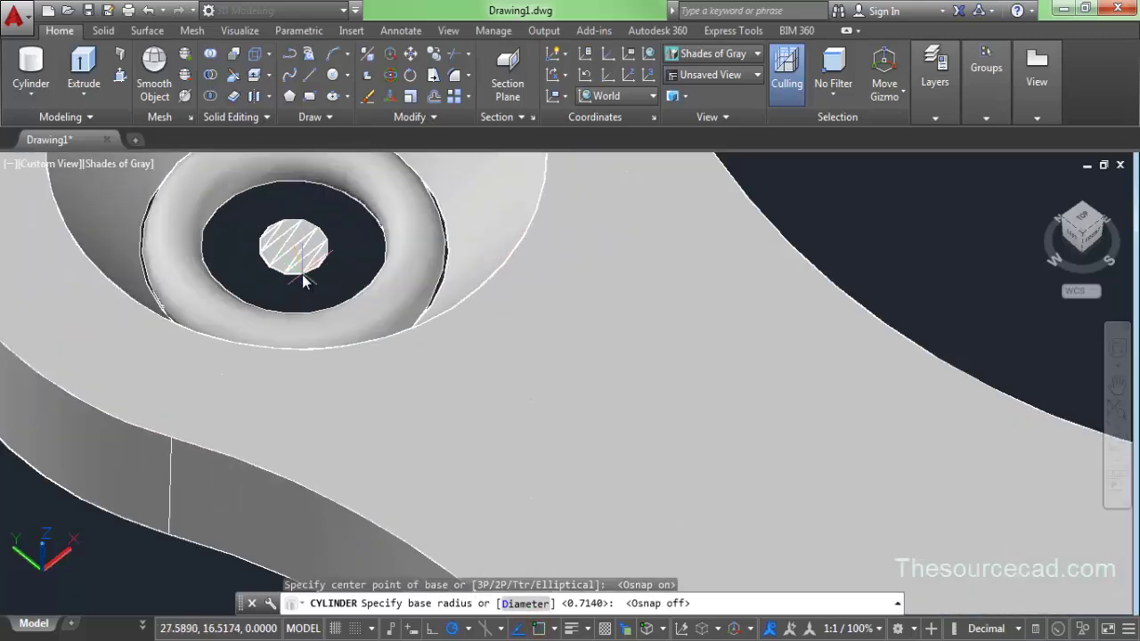
pyautogui.scroll(3, 303, 276)
pyautogui.scroll(2, 316, 273)
pyautogui.moveTo(316, 272); pyautogui.dragTo(356, 417, button='middle')
pyautogui.scroll(3, 382, 420)
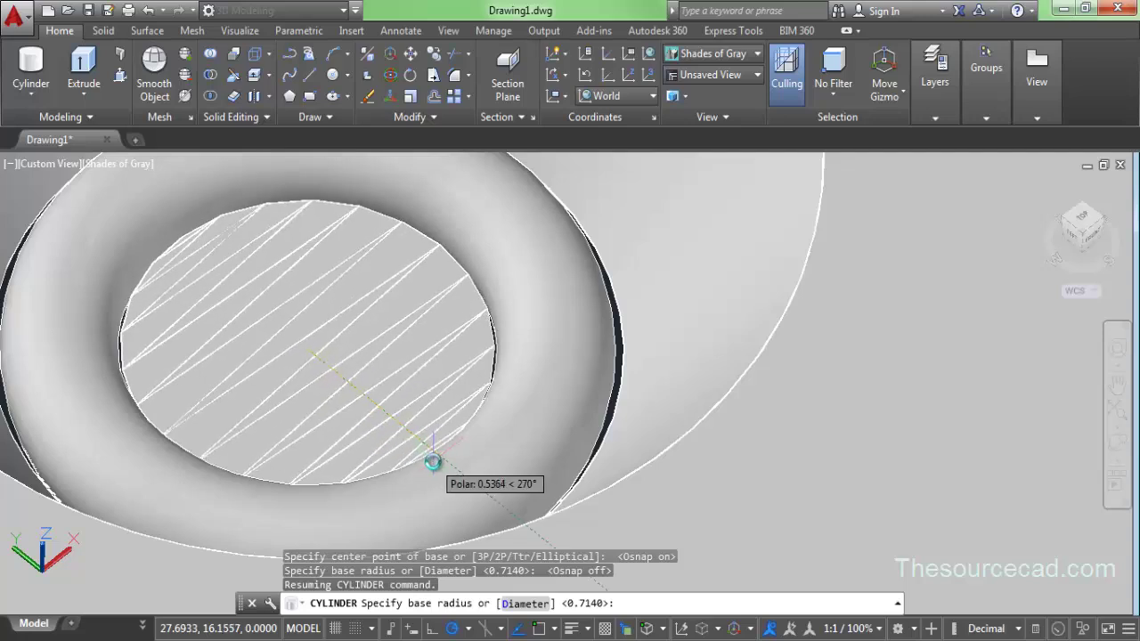
pyautogui.click(432, 463)
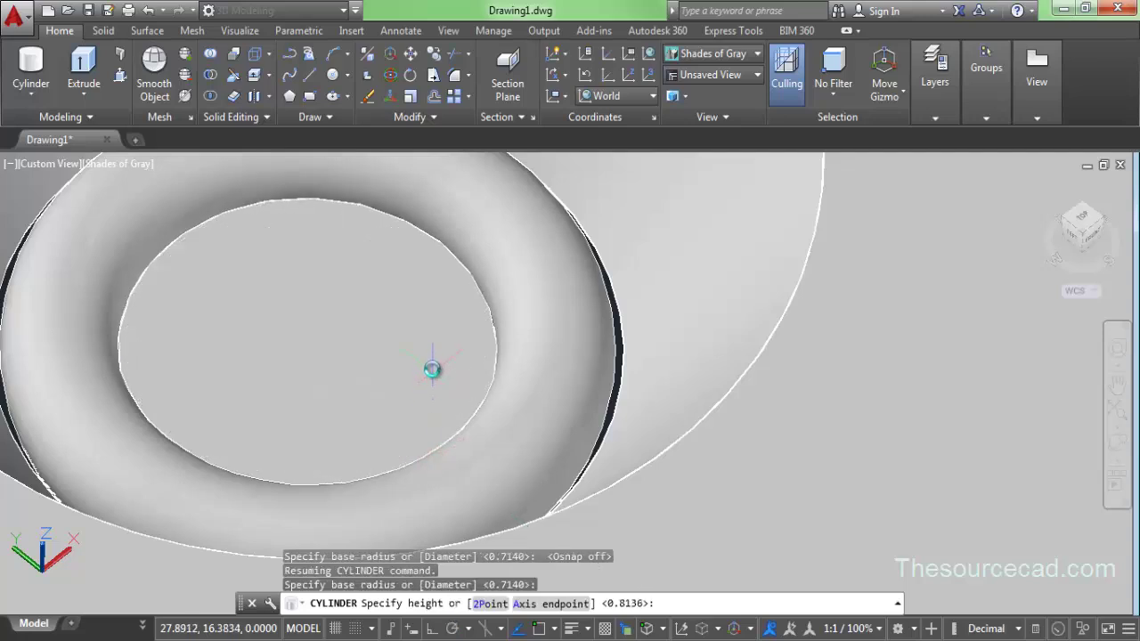
pyautogui.scroll(-5, 415, 290)
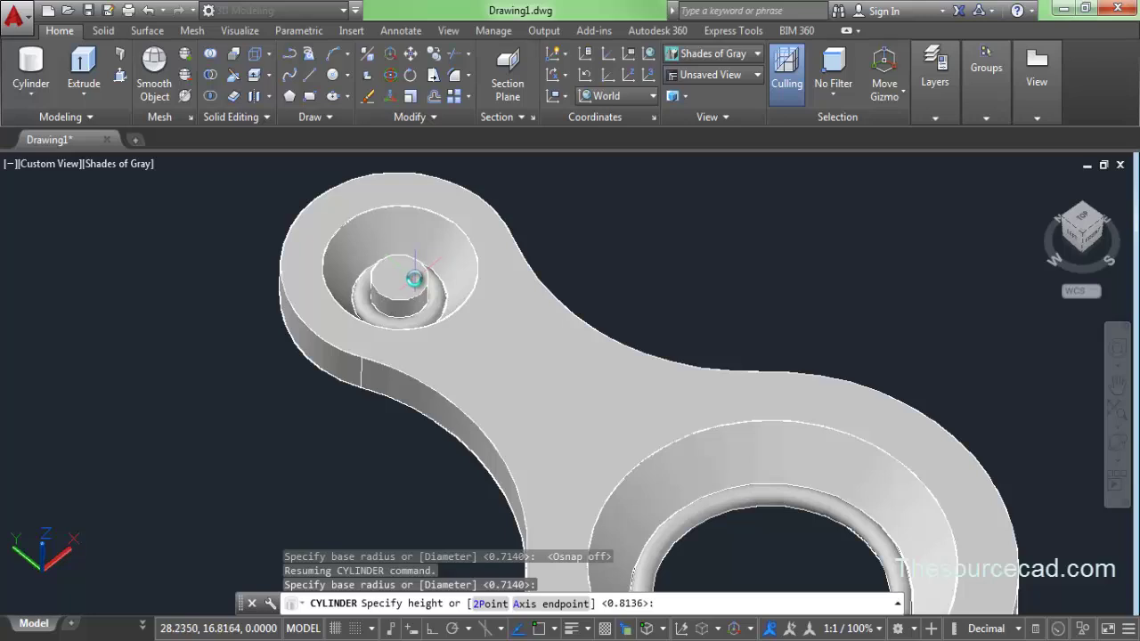
pyautogui.click(415, 278)
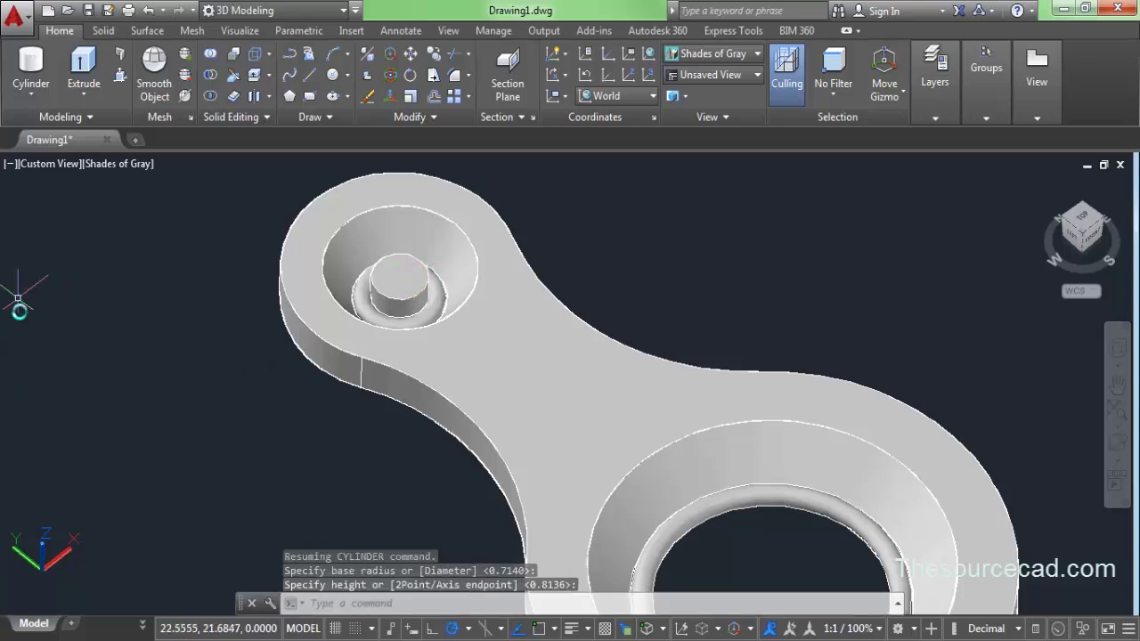
# Fillet the top edge of the cylinder in the small hole with a radius of 0.5
pyautogui.click(104, 31)
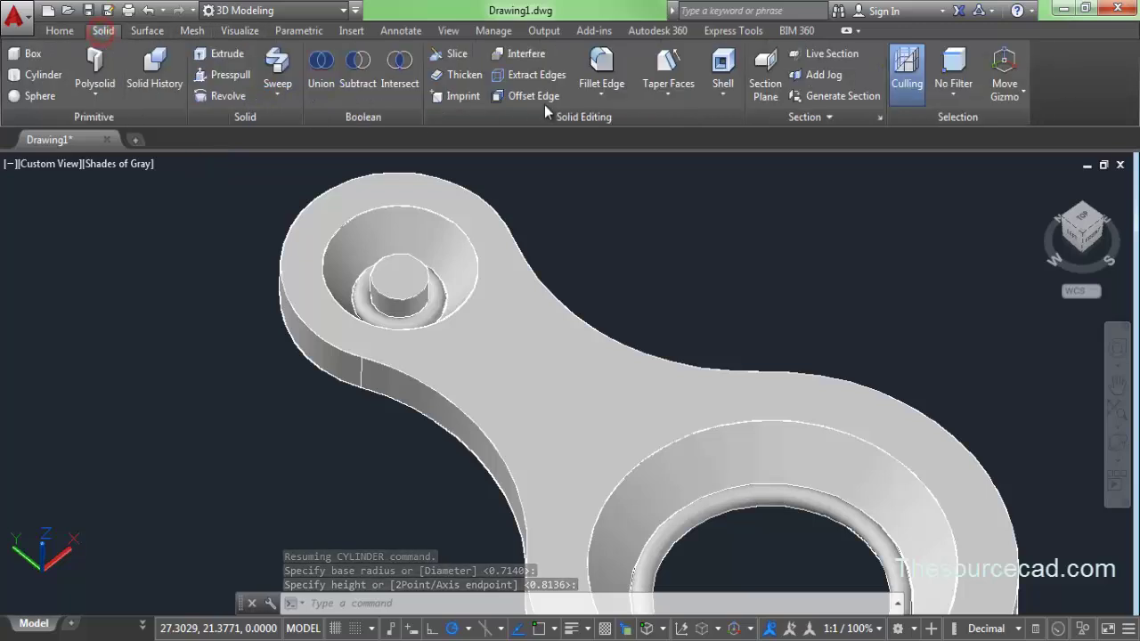
pyautogui.click(611, 68)
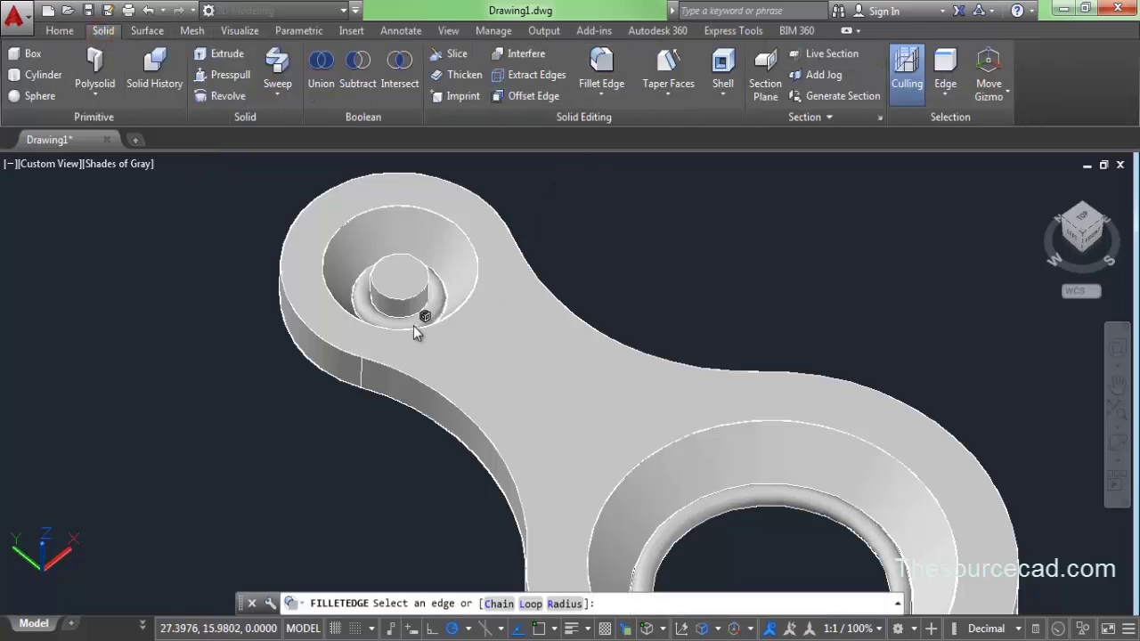
pyautogui.click(413, 299)
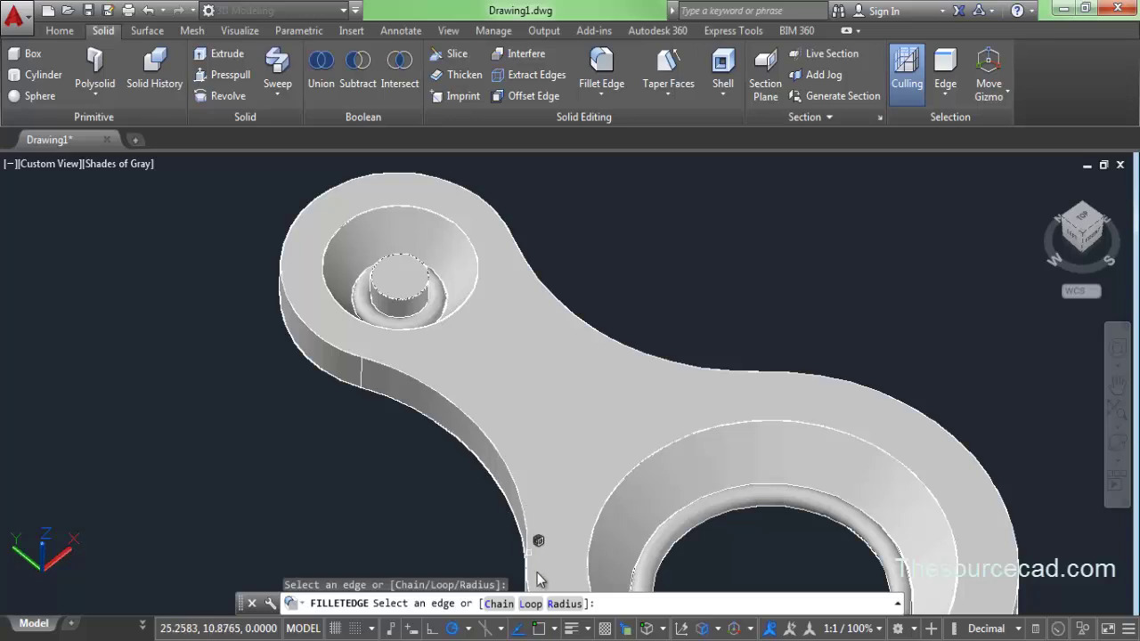
pyautogui.click(561, 605)
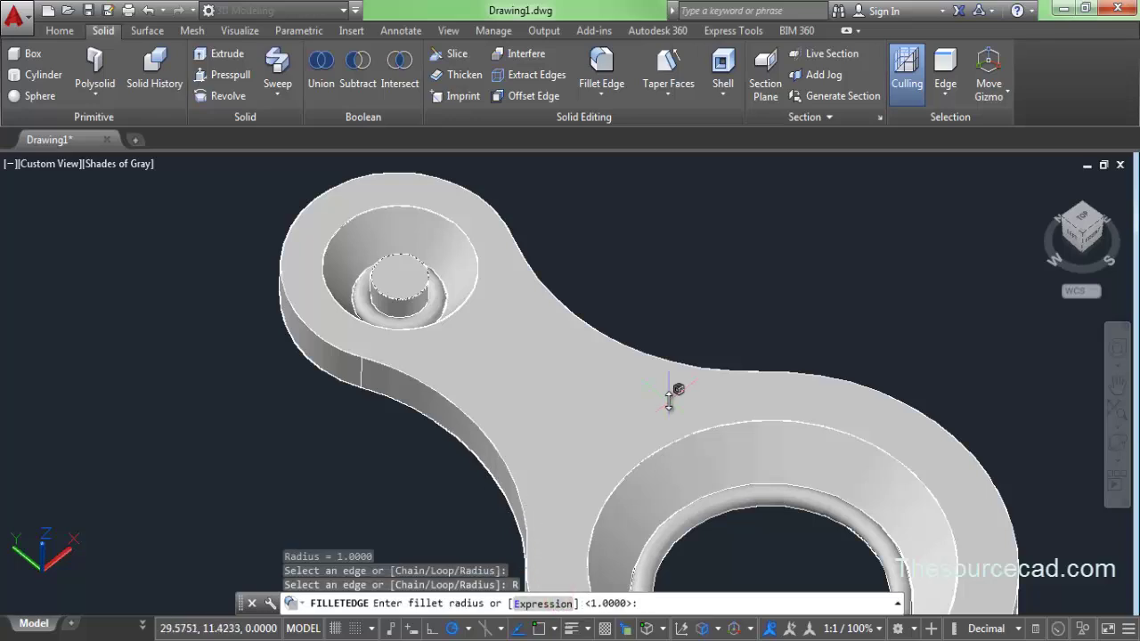
pyautogui.write('0.5')
pyautogui.press('Return')
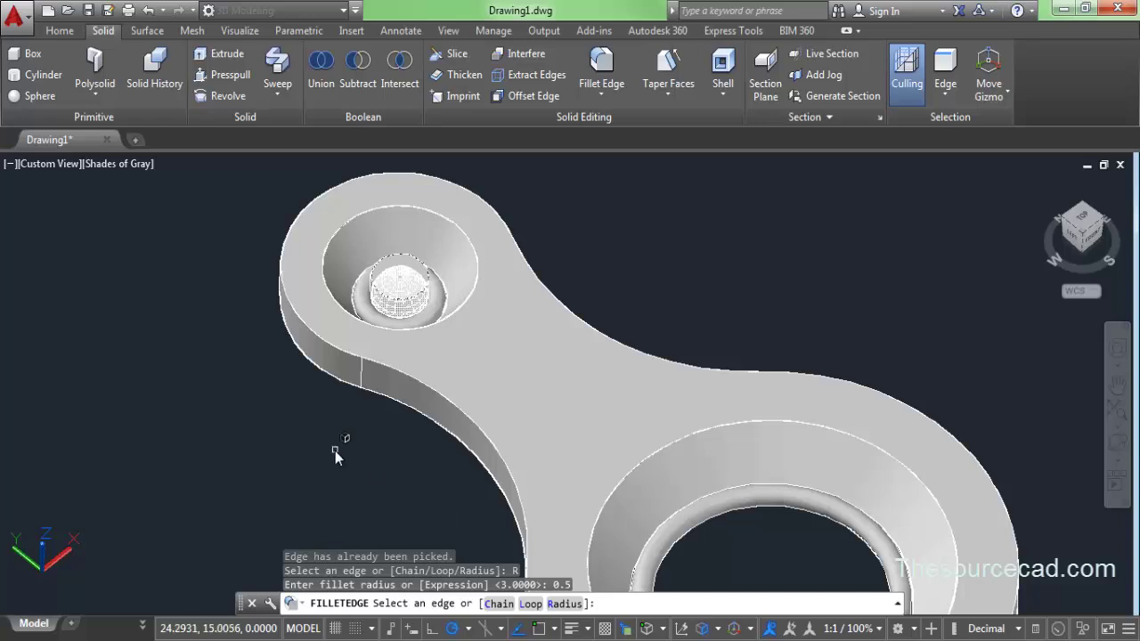
pyautogui.press('Return')
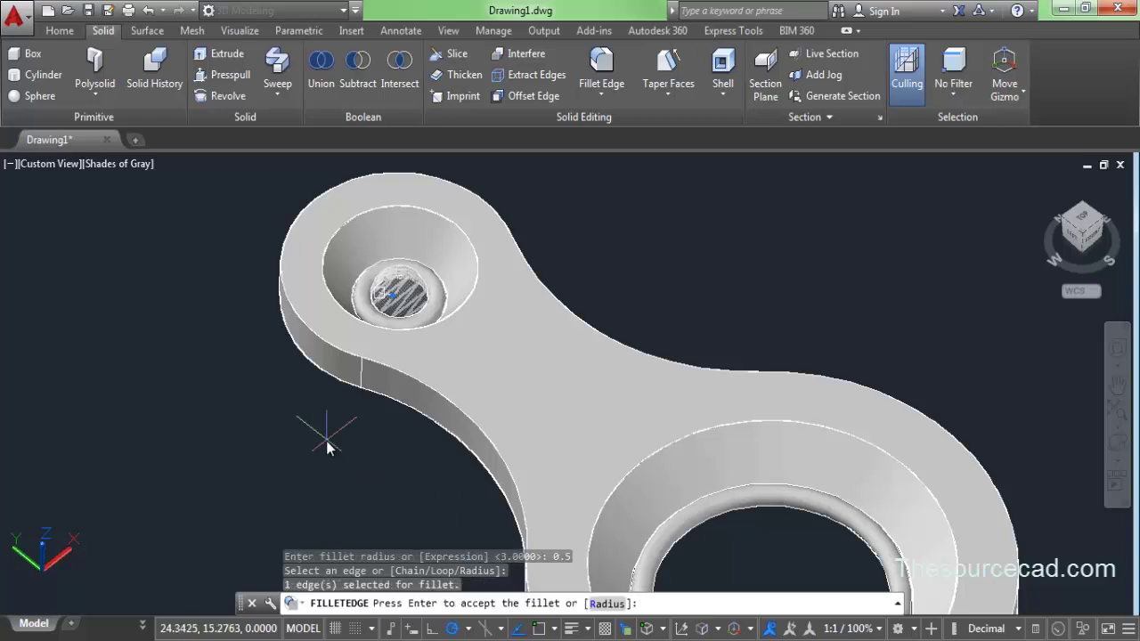
pyautogui.press('Return')
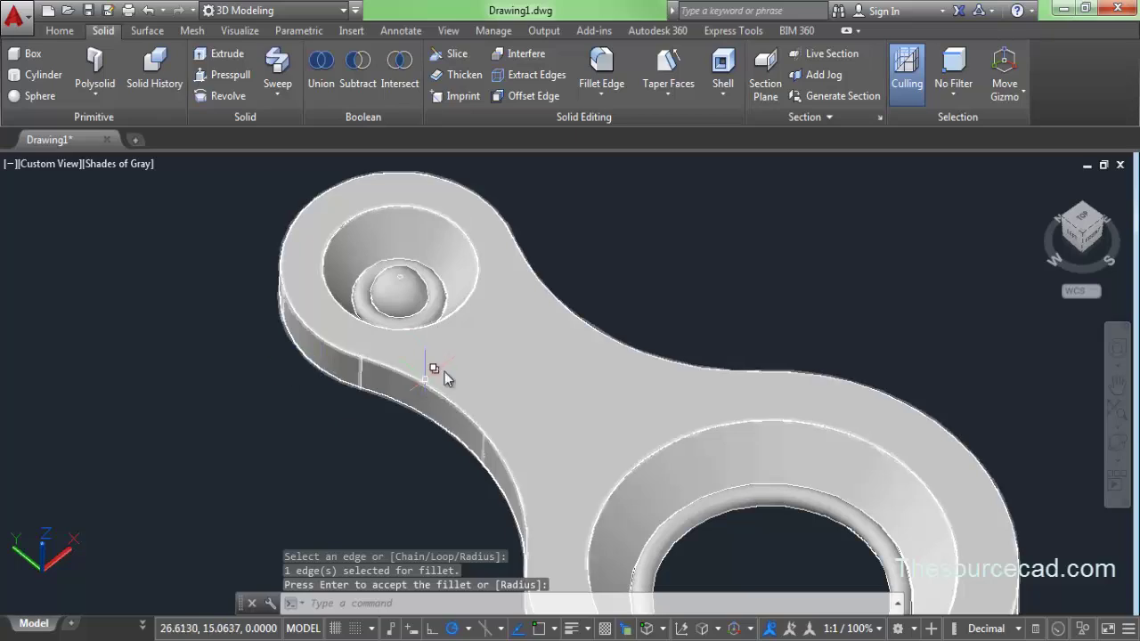
# Create a solid sphere centred in the large hole's torus ring, with a radius of about 2.9
pyautogui.scroll(4, 404, 283)
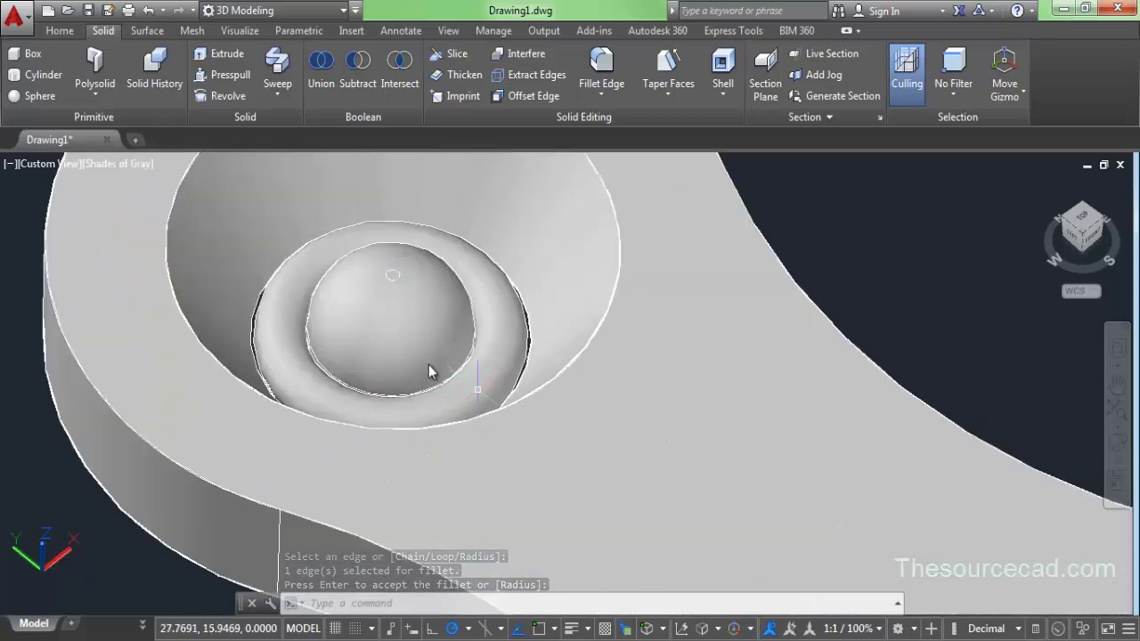
pyautogui.scroll(-8, 395, 359)
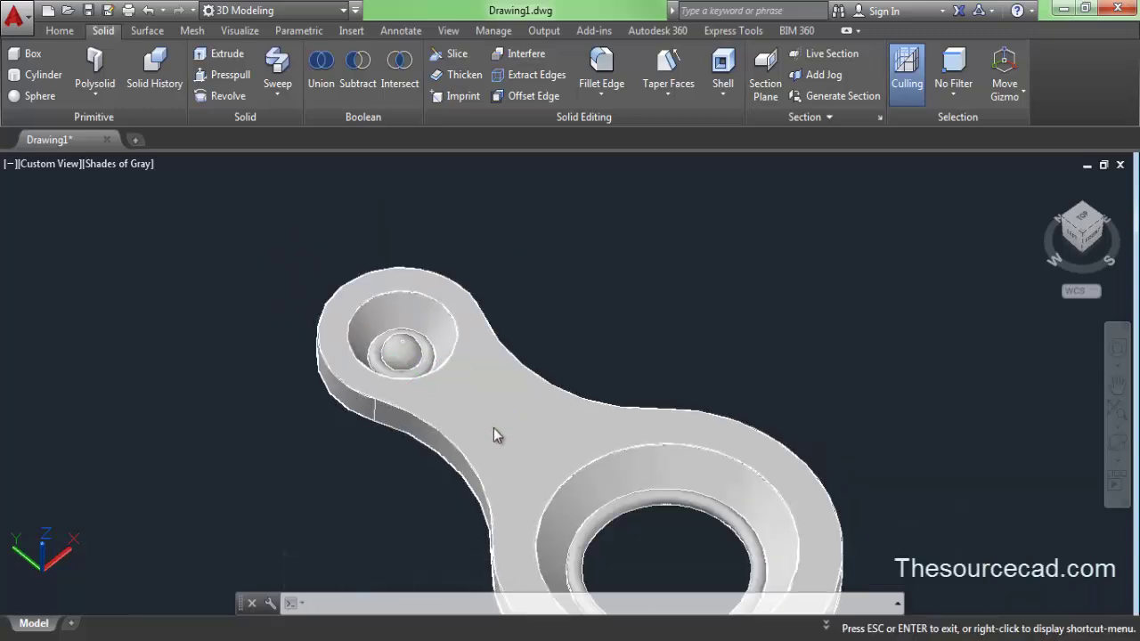
pyautogui.moveTo(411, 330); pyautogui.dragTo(344, 326, button='middle')
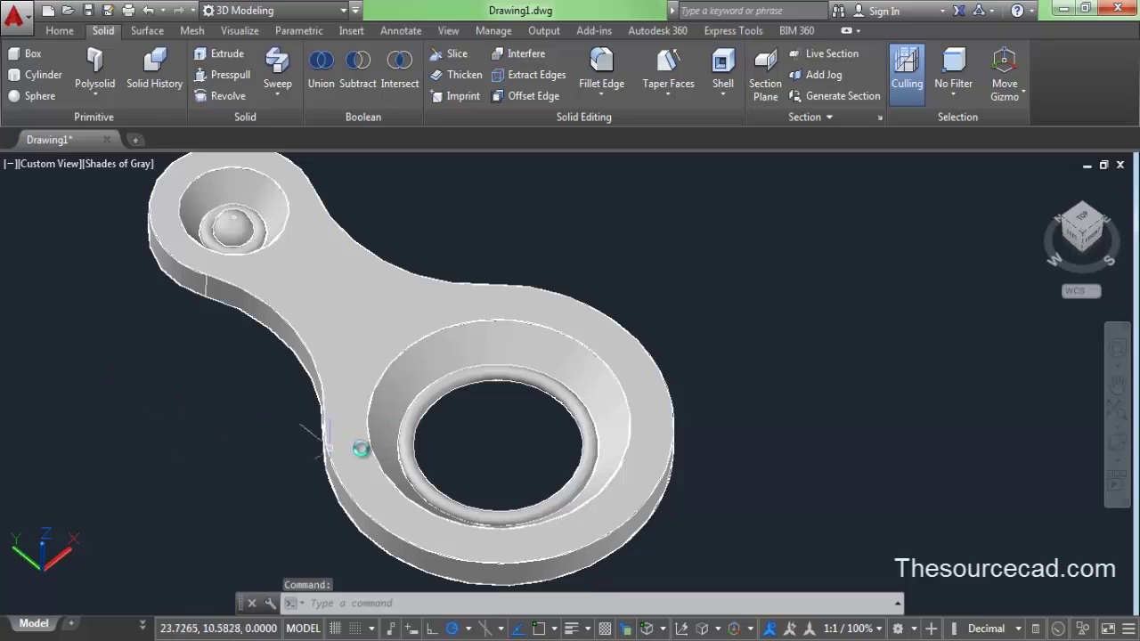
pyautogui.moveTo(446, 439); pyautogui.dragTo(420, 403, button='middle')
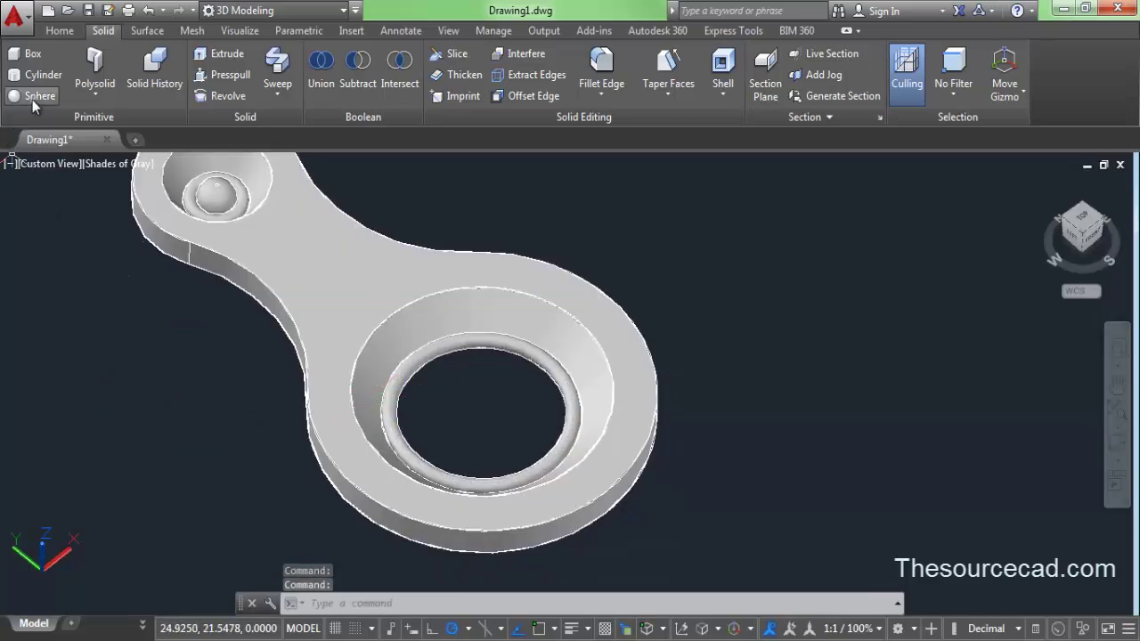
pyautogui.click(60, 30)
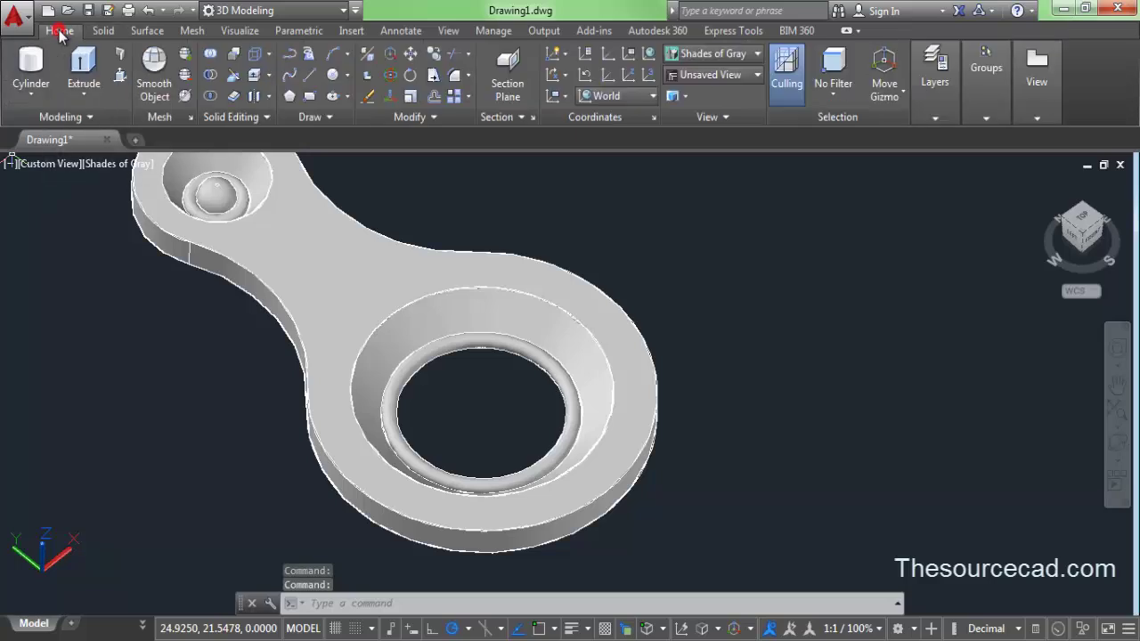
pyautogui.click(45, 103)
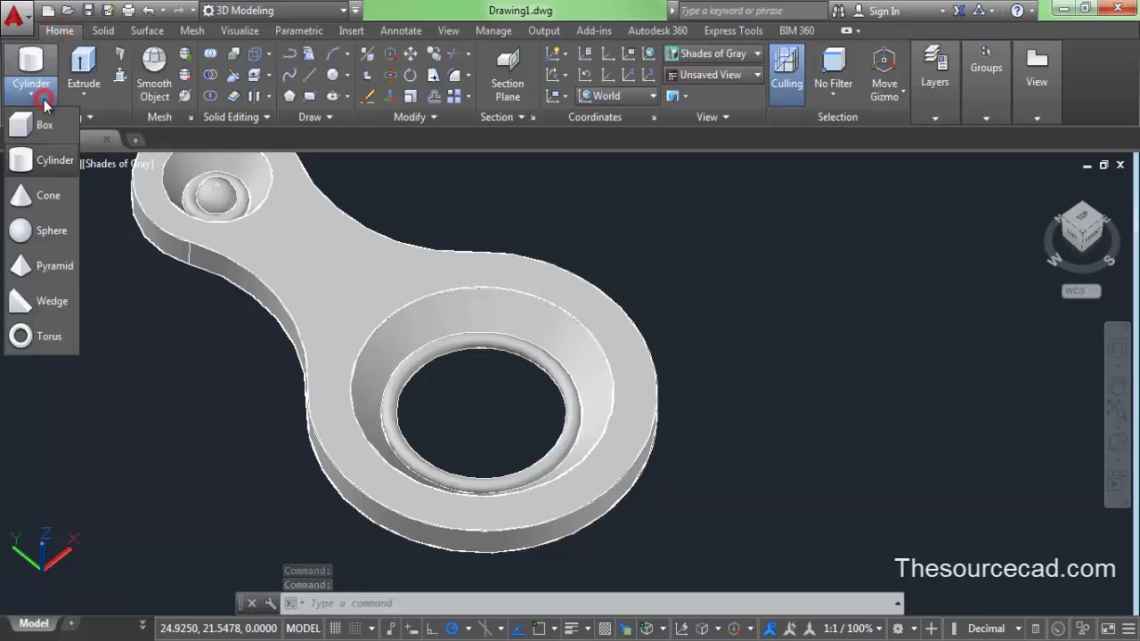
pyautogui.click(48, 233)
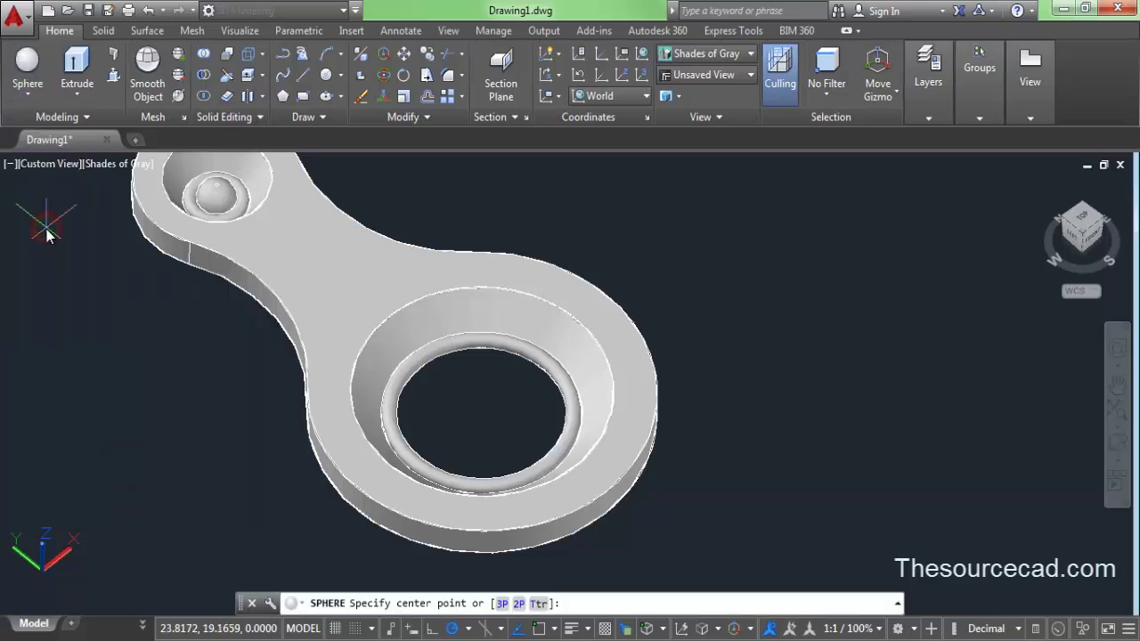
pyautogui.click(481, 414)
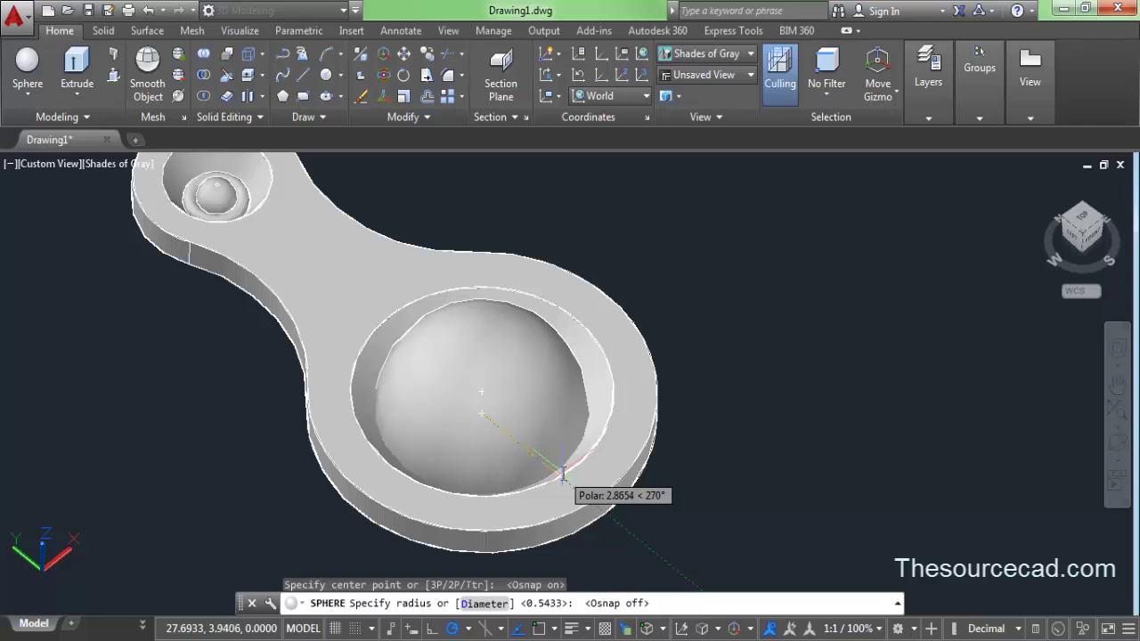
pyautogui.click(563, 473)
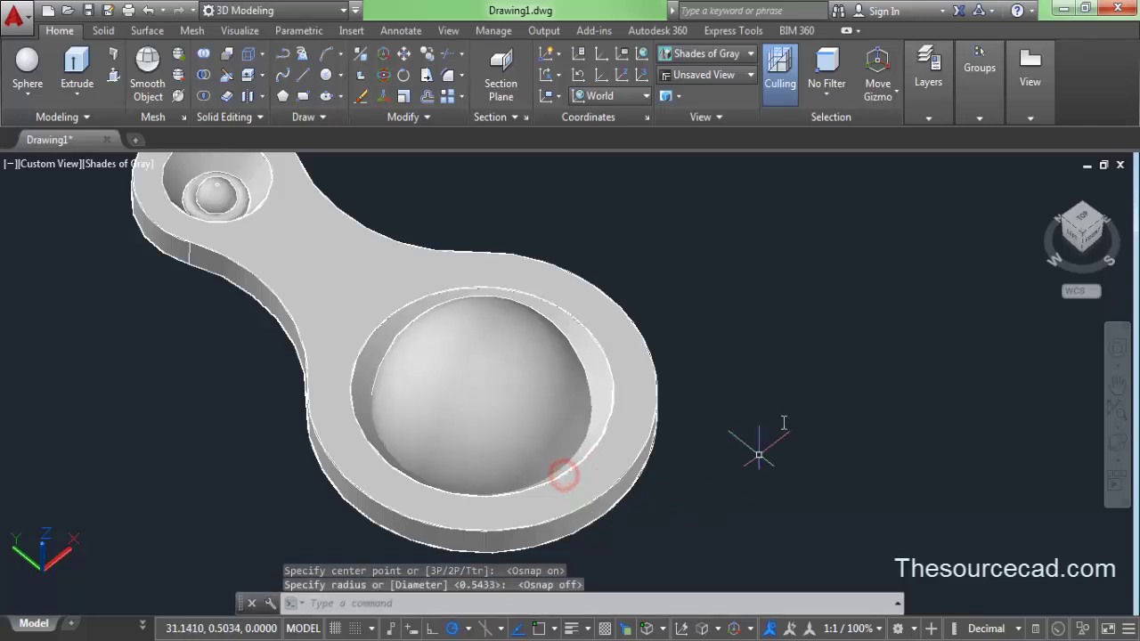
# Move the sphere straight up along the Z axis so only its lower portion extends below the plate
pyautogui.click(1119, 443)
pyautogui.moveTo(490, 489); pyautogui.dragTo(454, 389)
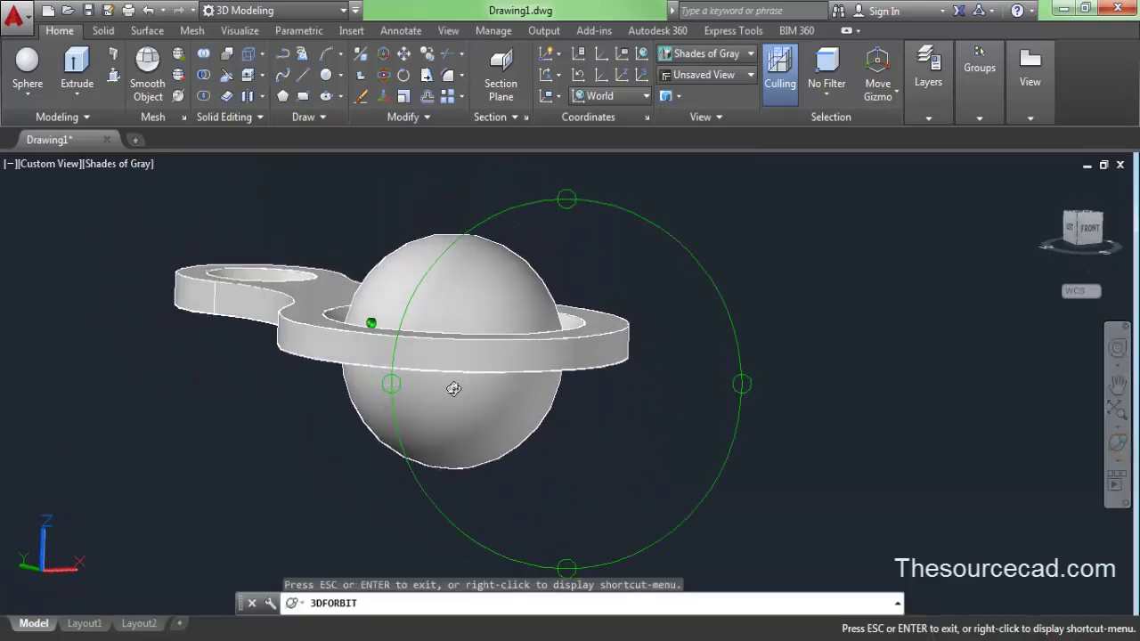
pyautogui.rightClick(680, 299)
pyautogui.click(710, 302)
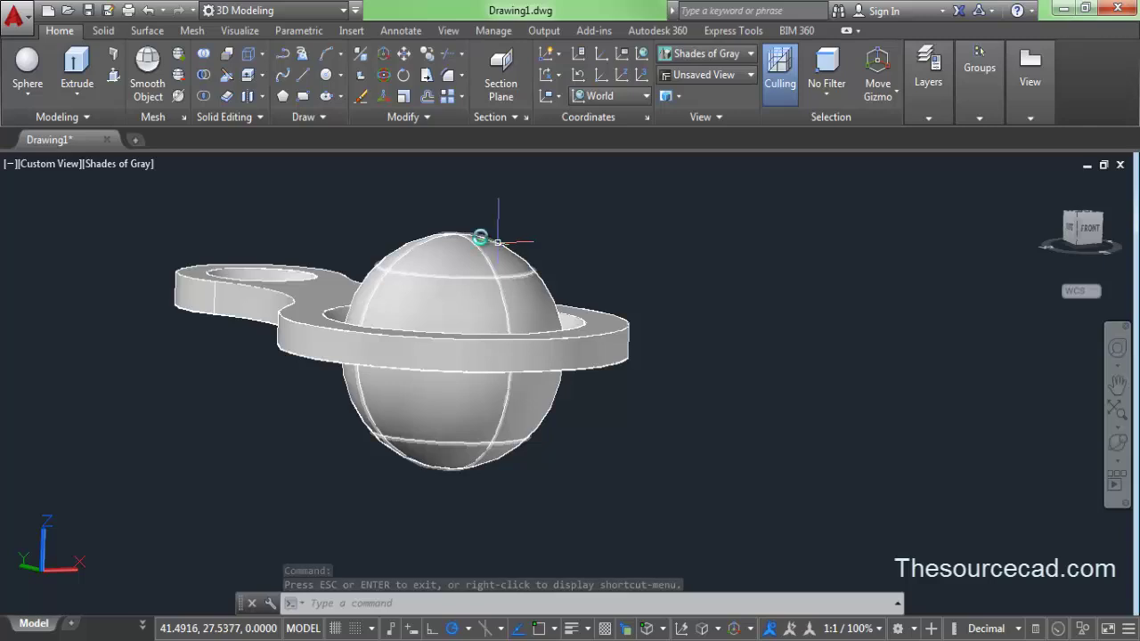
pyautogui.click(385, 56)
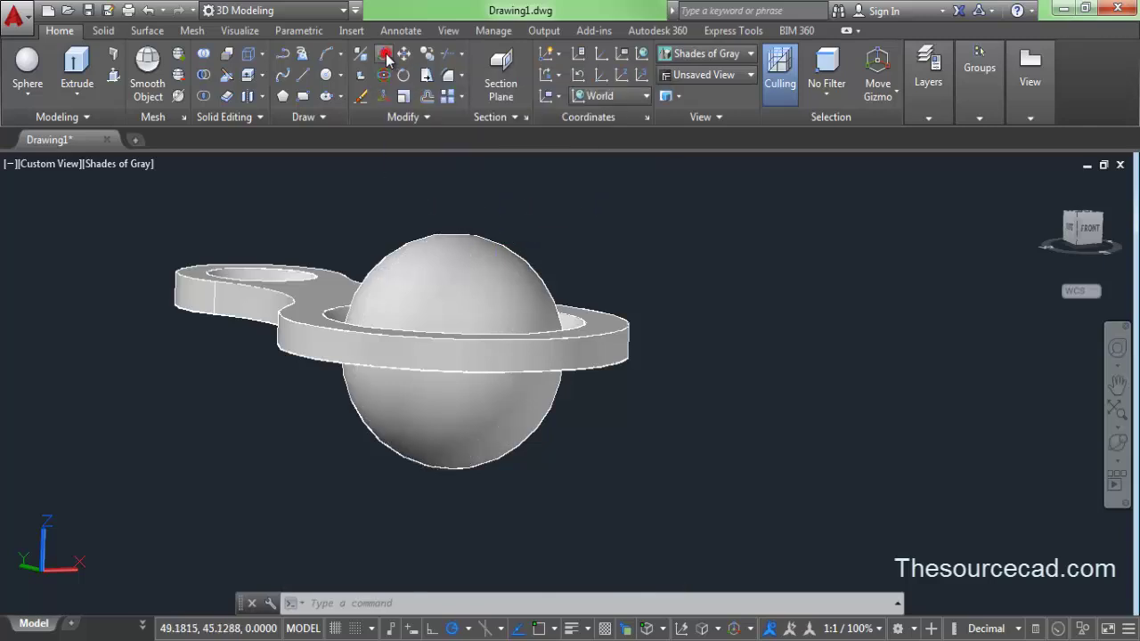
pyautogui.click(473, 294)
pyautogui.press('Return')
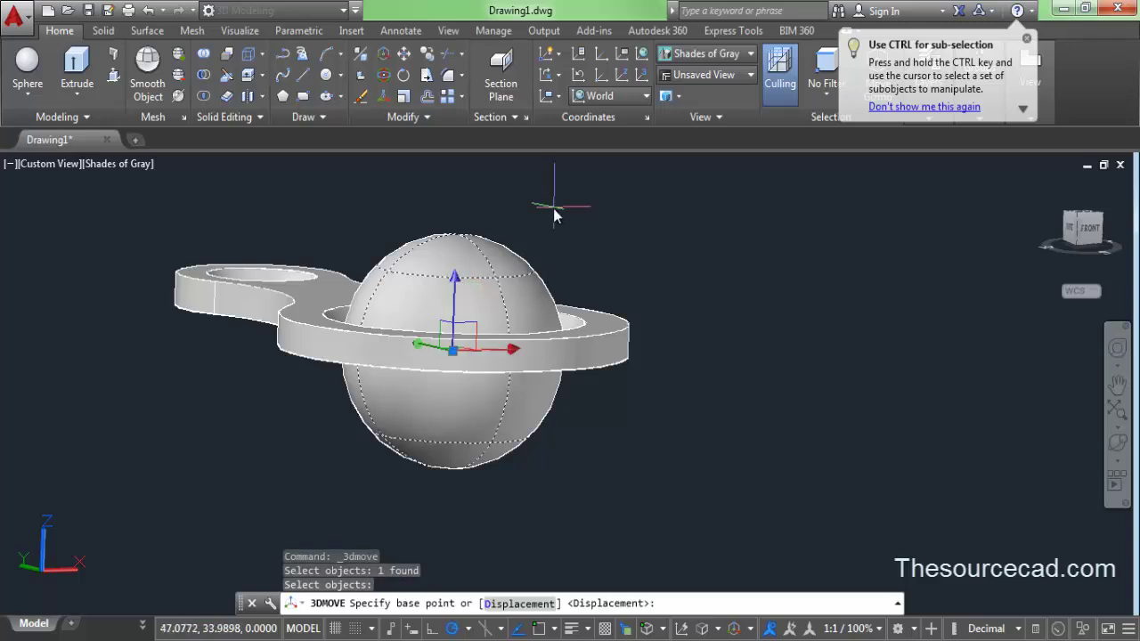
pyautogui.click(456, 301)
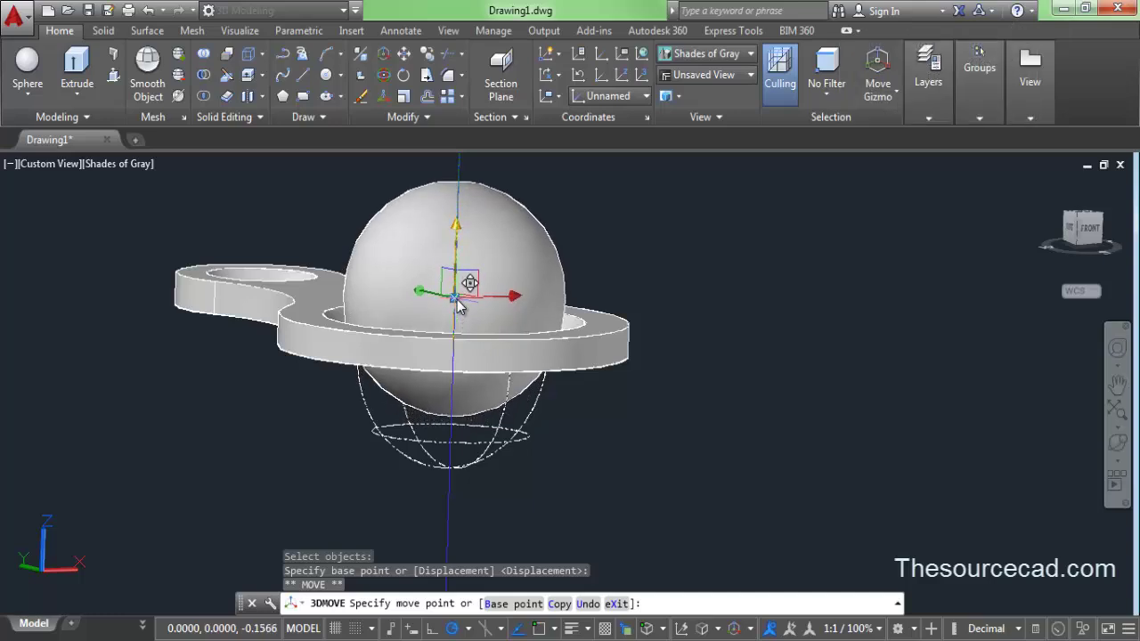
pyautogui.click(459, 295)
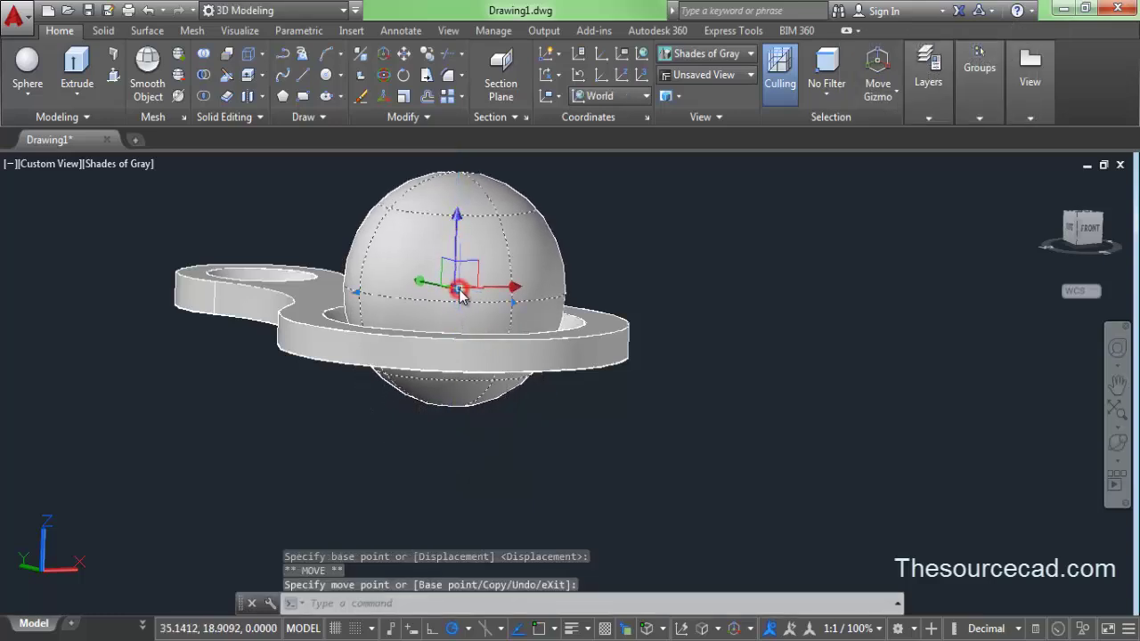
# Deselect the sphere and examine from above how it sits in the large hole
pyautogui.click(1117, 440)
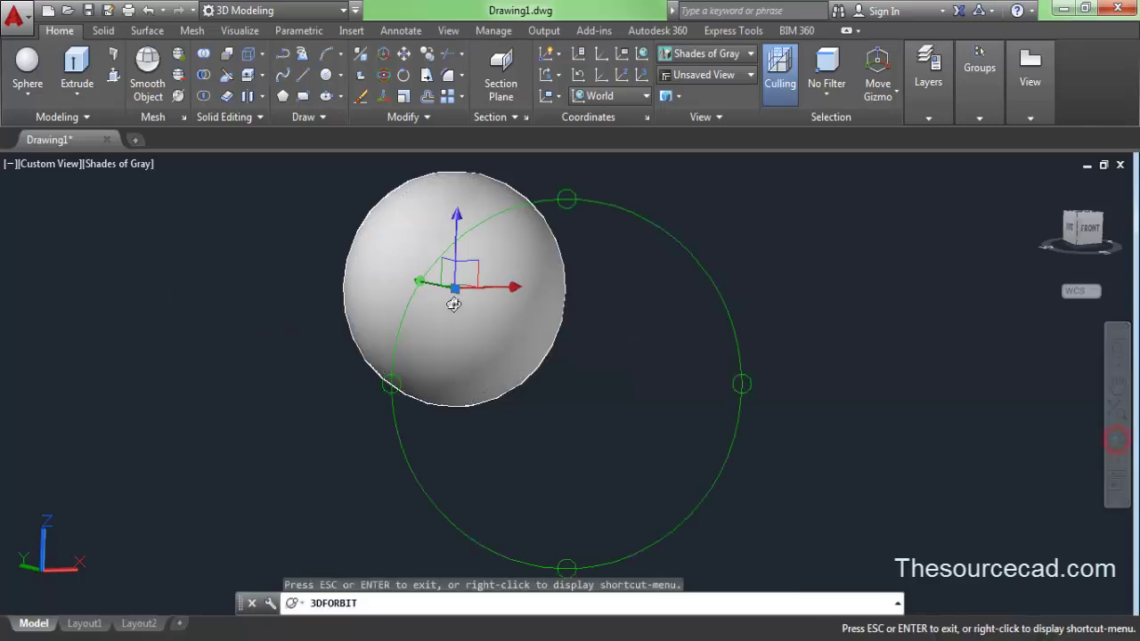
pyautogui.moveTo(453, 305); pyautogui.dragTo(491, 448)
pyautogui.rightClick(571, 284)
pyautogui.click(613, 290)
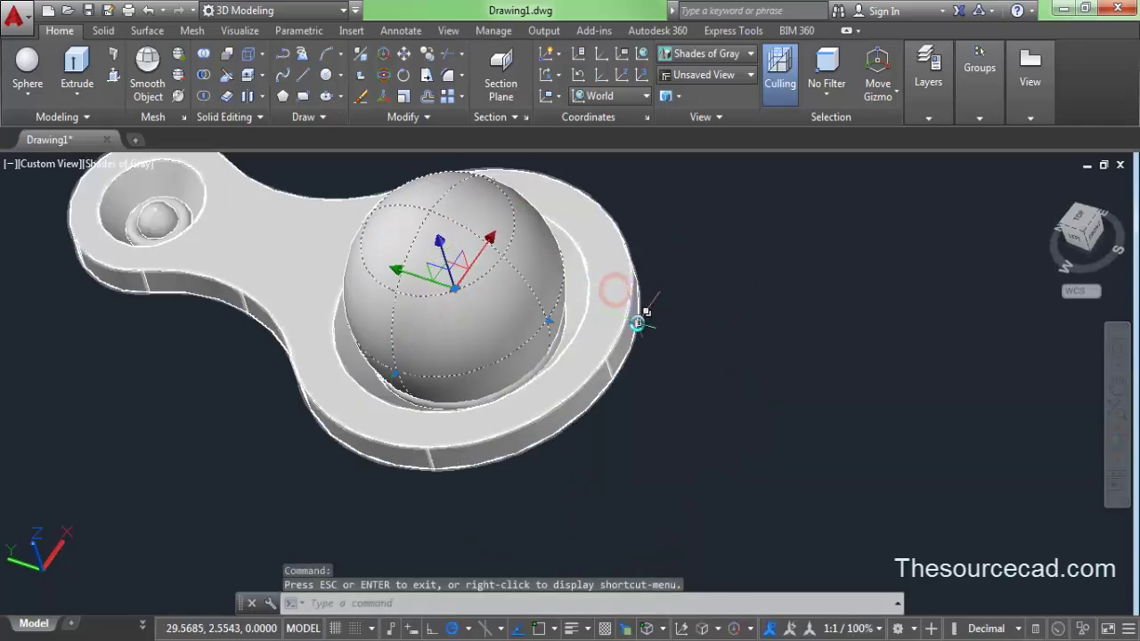
pyautogui.press('Escape')
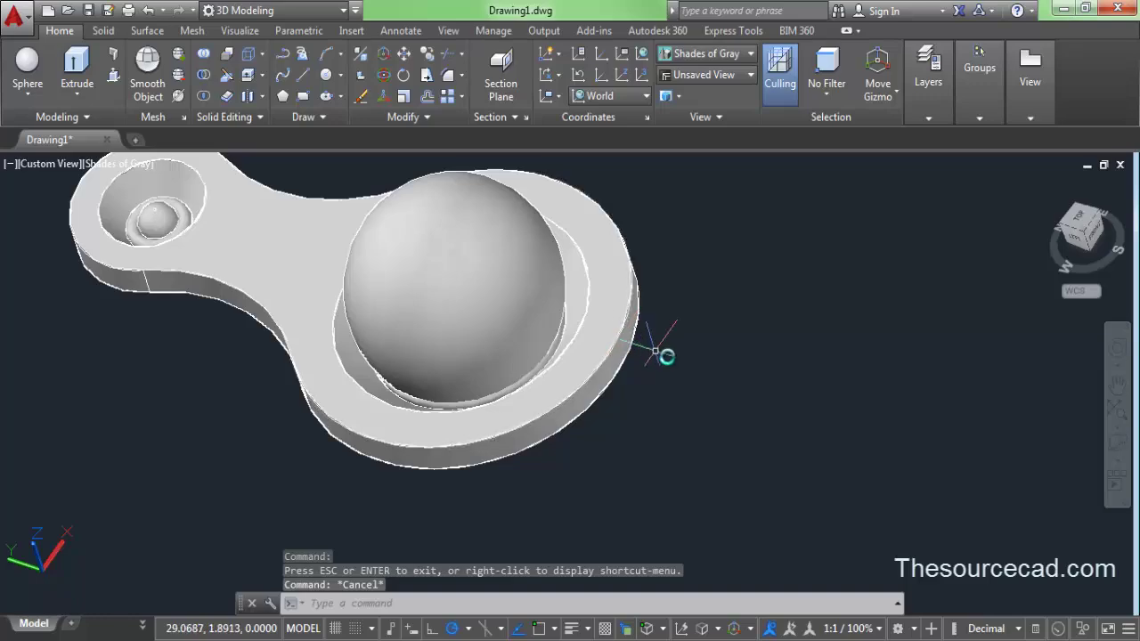
pyautogui.click(1117, 443)
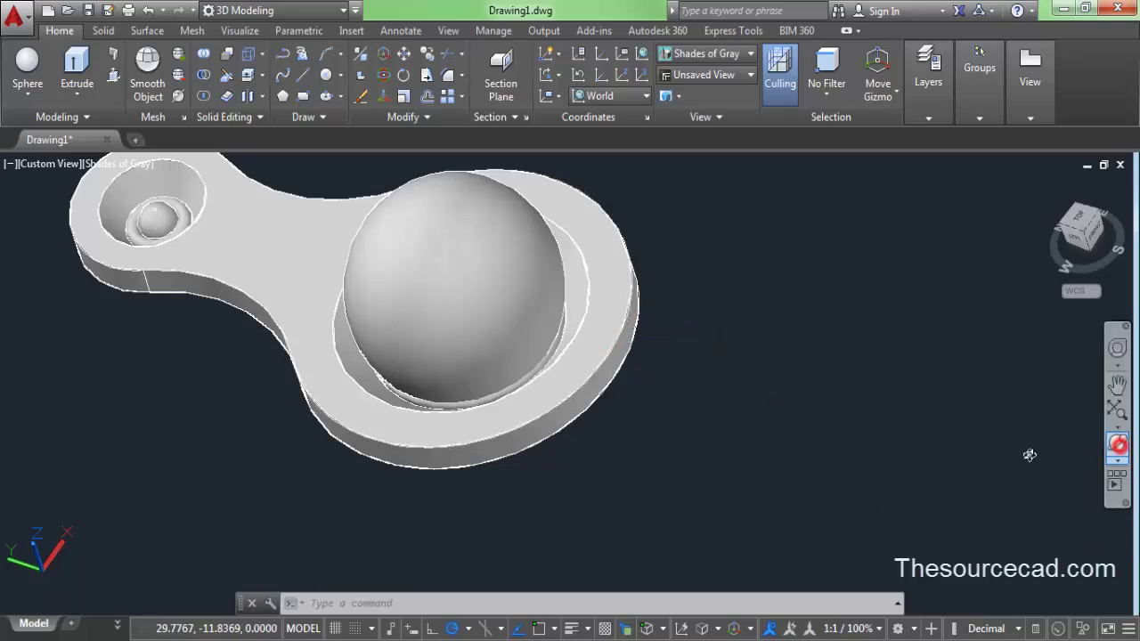
pyautogui.moveTo(478, 395)
pyautogui.mouseDown()
pyautogui.moveTo(522, 191)
pyautogui.moveTo(547, 237)
pyautogui.moveTo(486, 296)
pyautogui.moveTo(477, 381)
pyautogui.mouseUp()
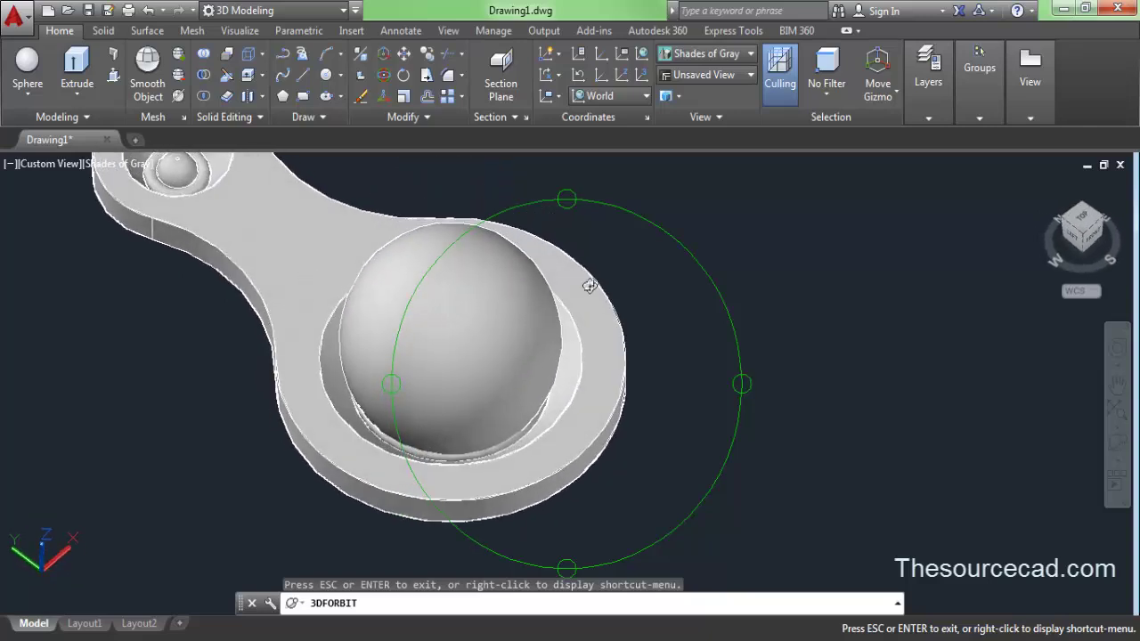
pyautogui.rightClick(646, 235)
pyautogui.click(670, 248)
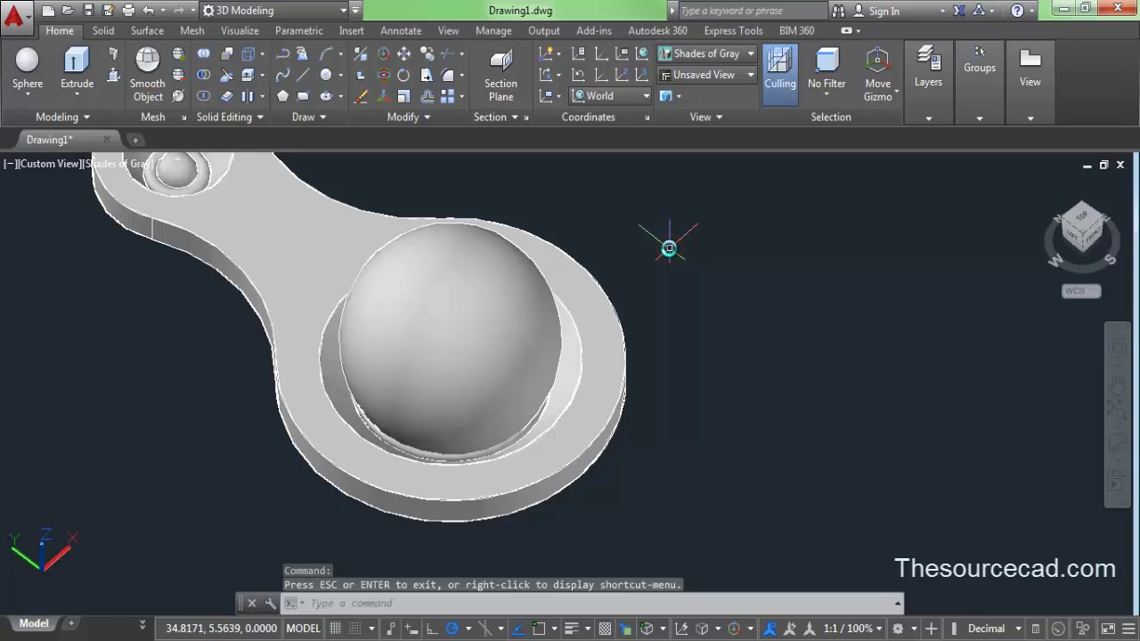
# Slice the sphere with an XY plane through the centre of the large hole's torus ring, keeping both sides
pyautogui.click(228, 76)
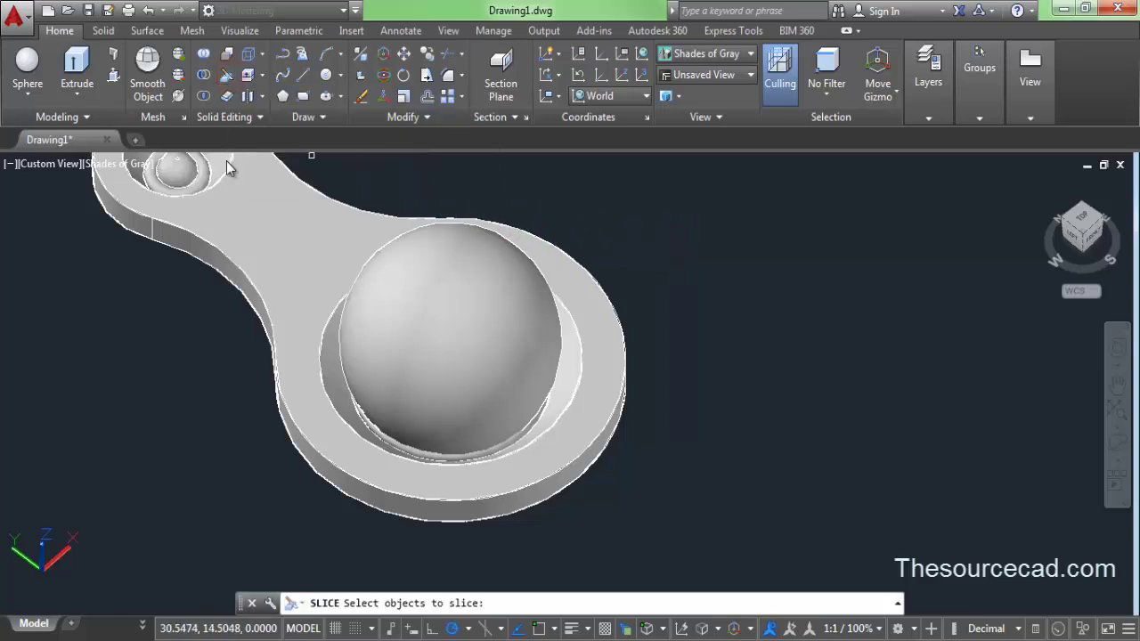
pyautogui.click(457, 327)
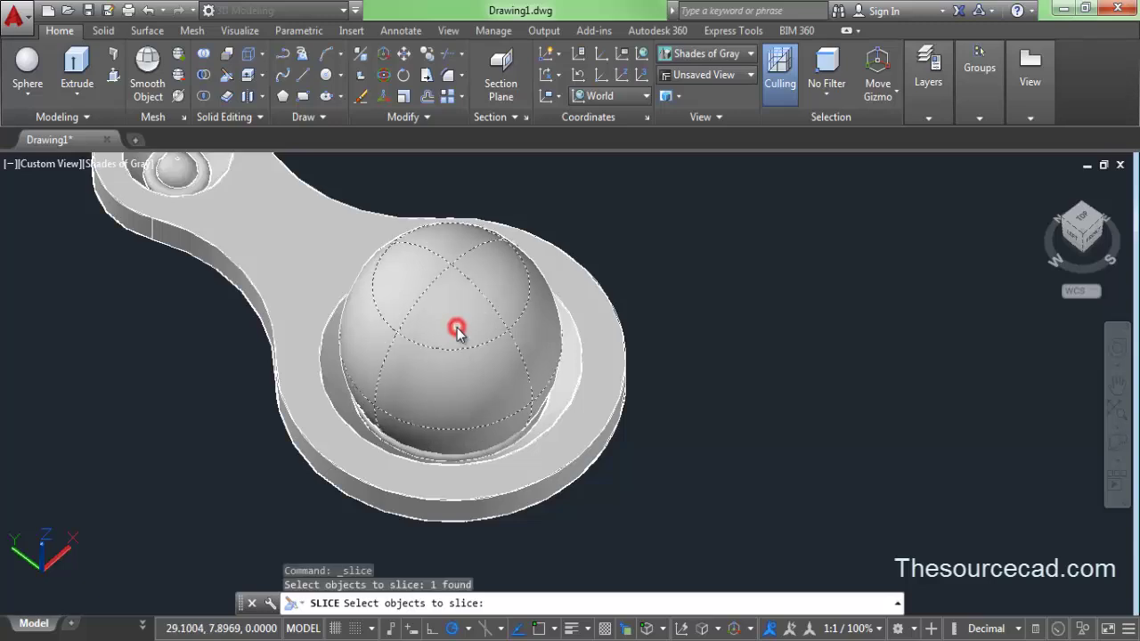
pyautogui.press('Return')
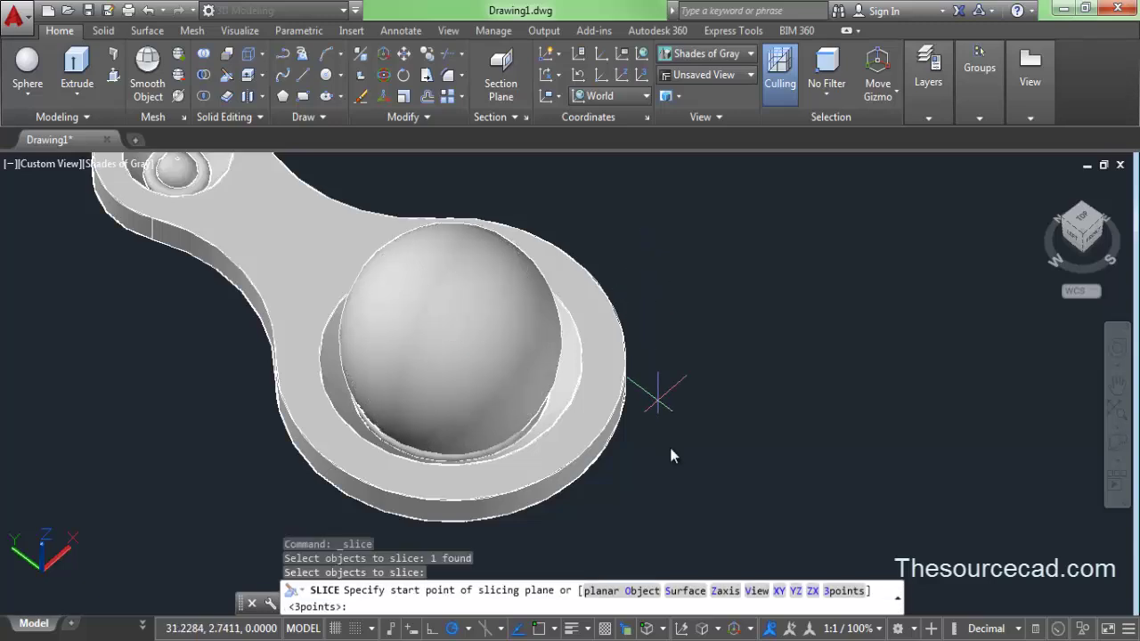
pyautogui.click(781, 591)
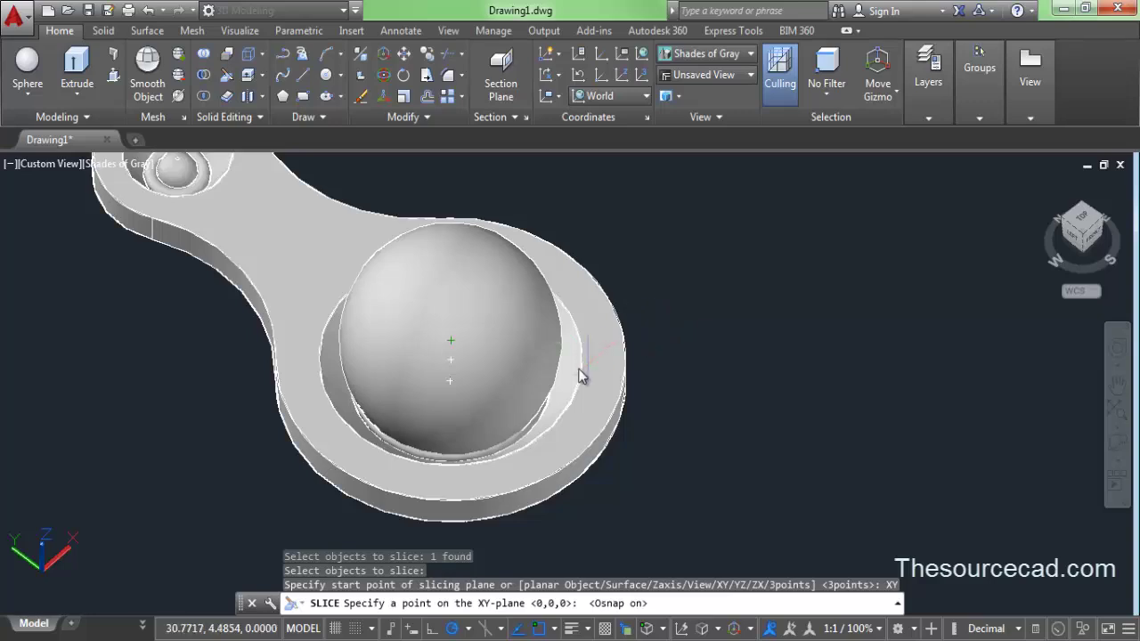
pyautogui.click(451, 383)
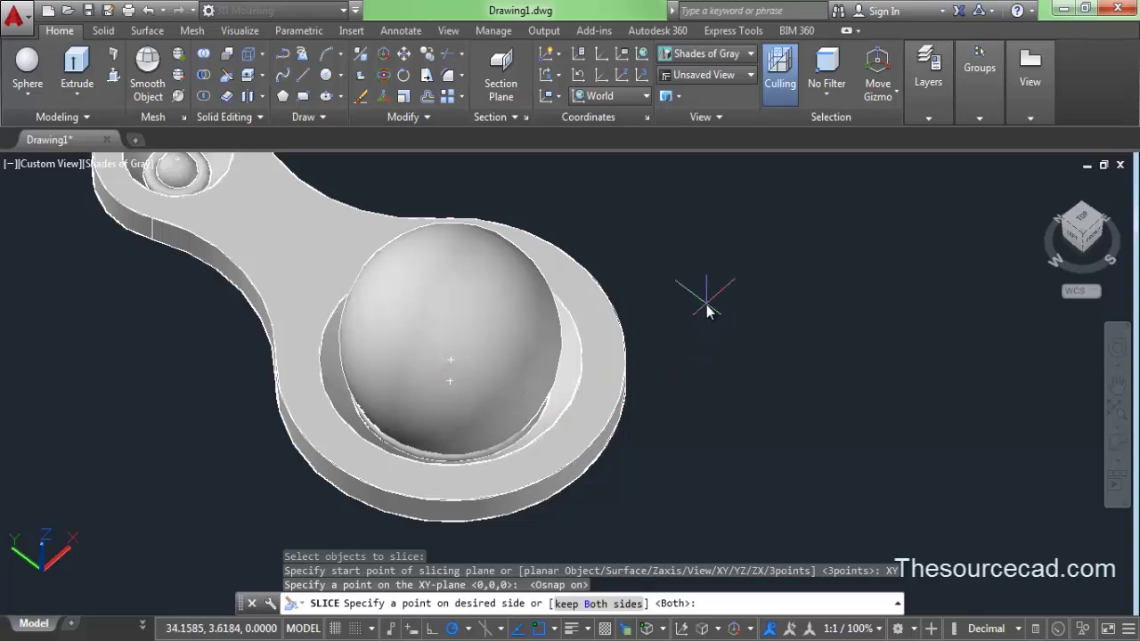
pyautogui.rightClick(649, 267)
pyautogui.click(670, 282)
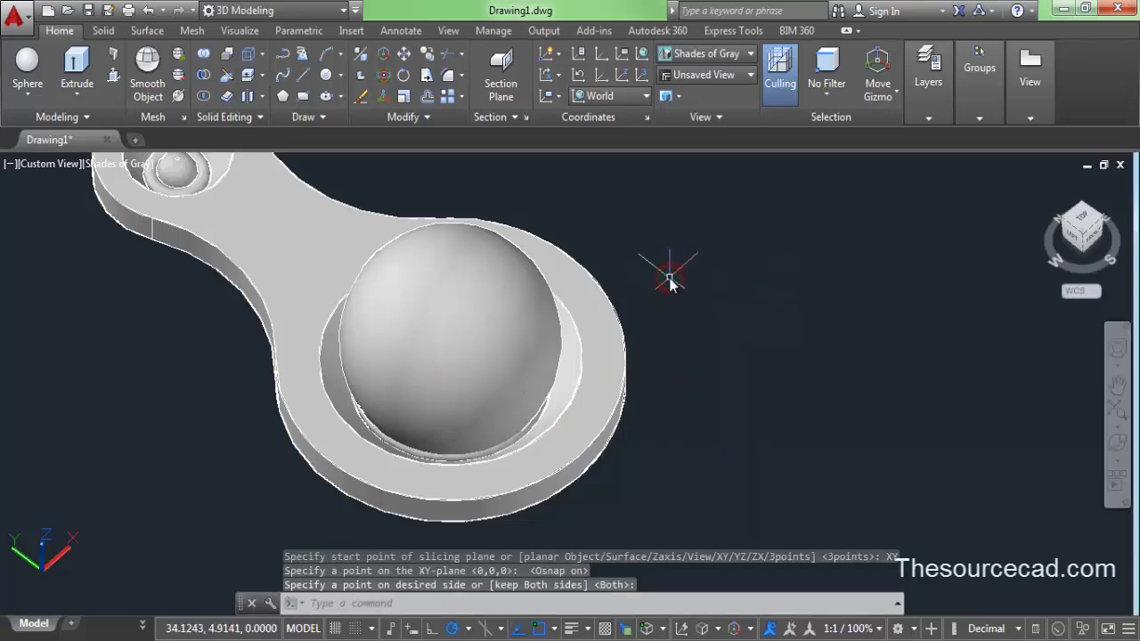
# Erase the upper part of the sliced sphere above the large hole's torus ring
pyautogui.click(448, 306)
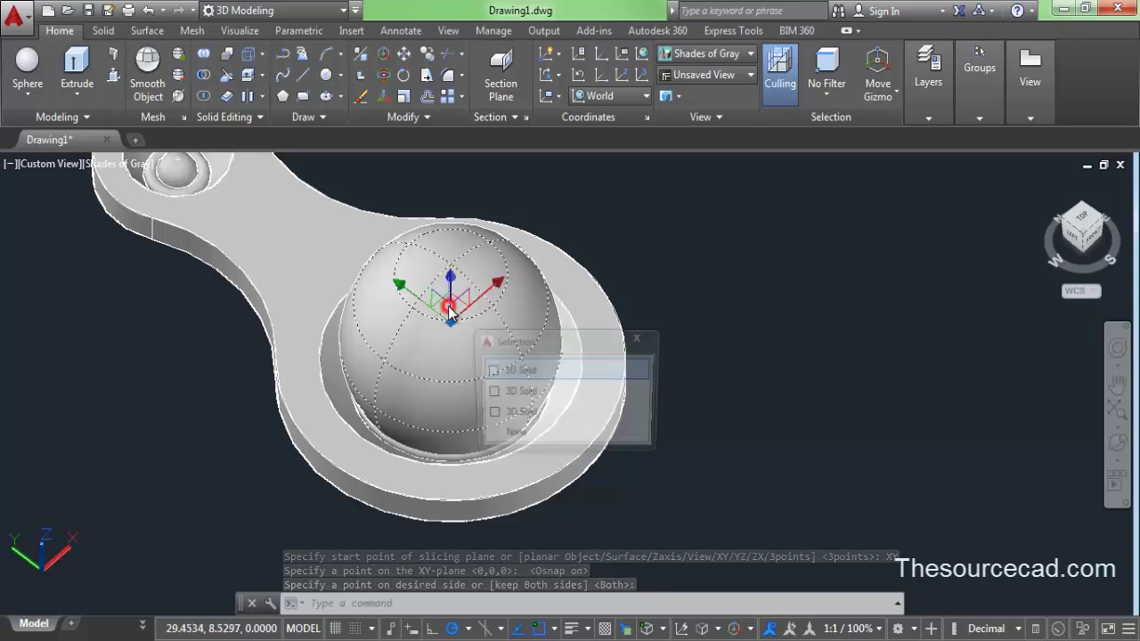
pyautogui.click(551, 371)
pyautogui.rightClick(632, 294)
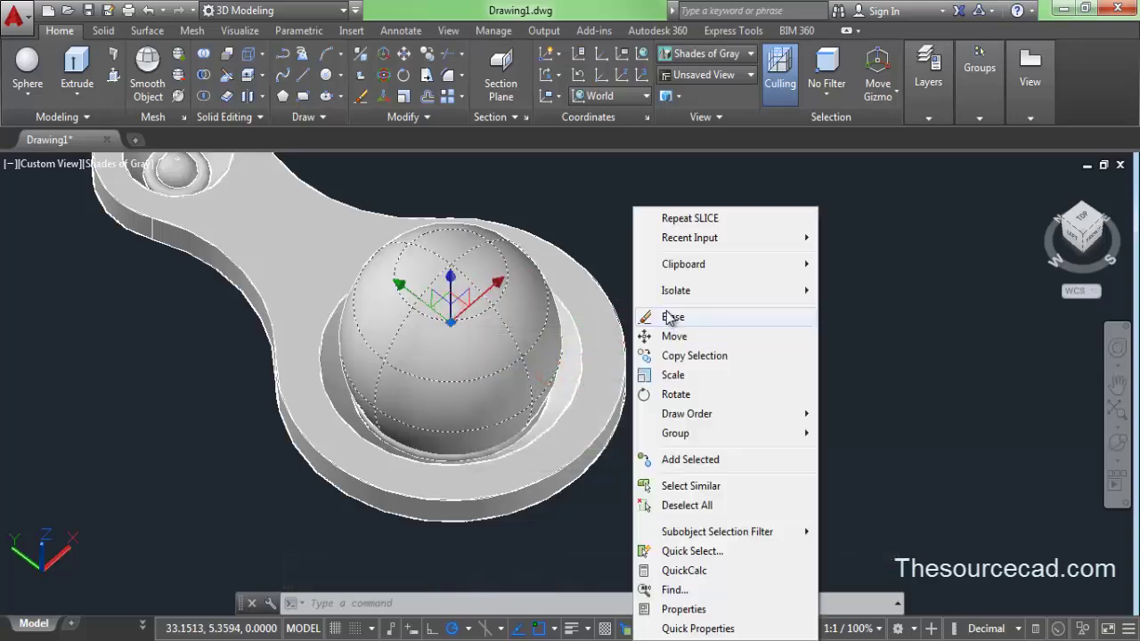
pyautogui.click(667, 314)
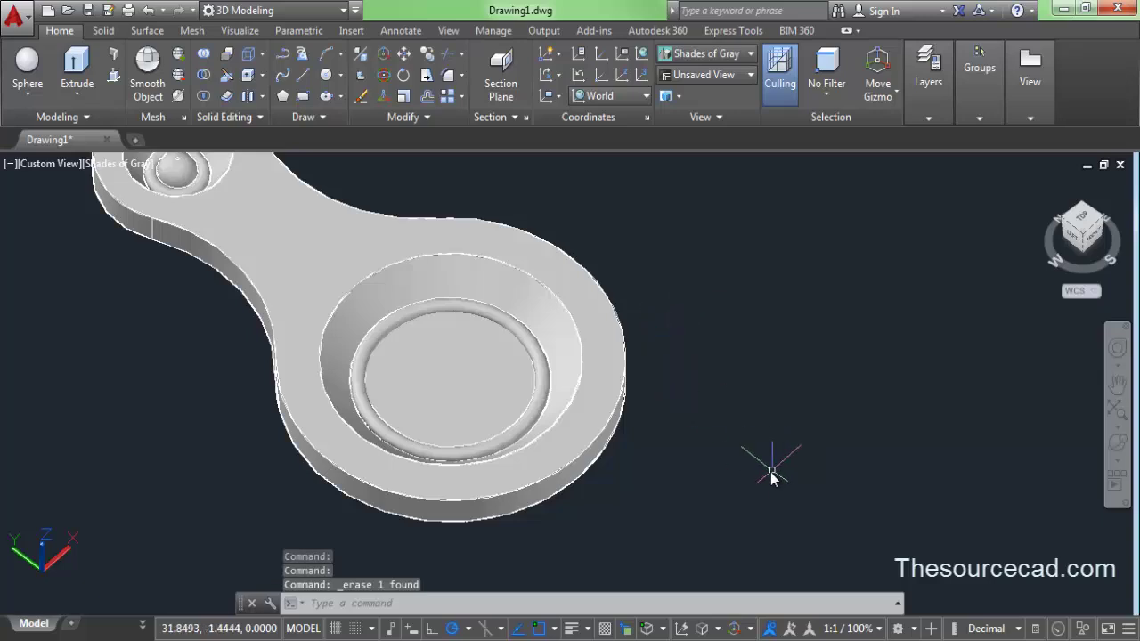
# Shell the remaining sphere part in the large hole with its flat top face removed and a 0.1 offset
pyautogui.click(1118, 445)
pyautogui.moveTo(540, 500)
pyautogui.mouseDown()
pyautogui.moveTo(522, 351)
pyautogui.moveTo(551, 207)
pyautogui.moveTo(503, 383)
pyautogui.moveTo(526, 461)
pyautogui.moveTo(524, 502)
pyautogui.moveTo(547, 466)
pyautogui.moveTo(639, 440)
pyautogui.moveTo(647, 496)
pyautogui.moveTo(563, 505)
pyautogui.moveTo(532, 479)
pyautogui.moveTo(549, 484)
pyautogui.mouseUp()
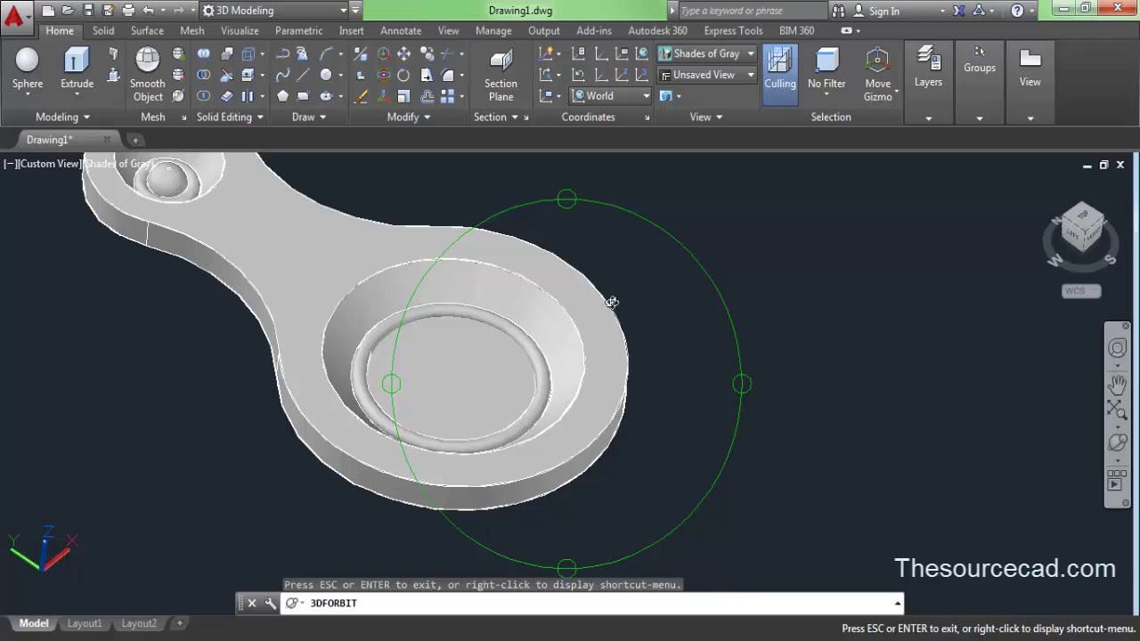
pyautogui.rightClick(624, 266)
pyautogui.click(651, 276)
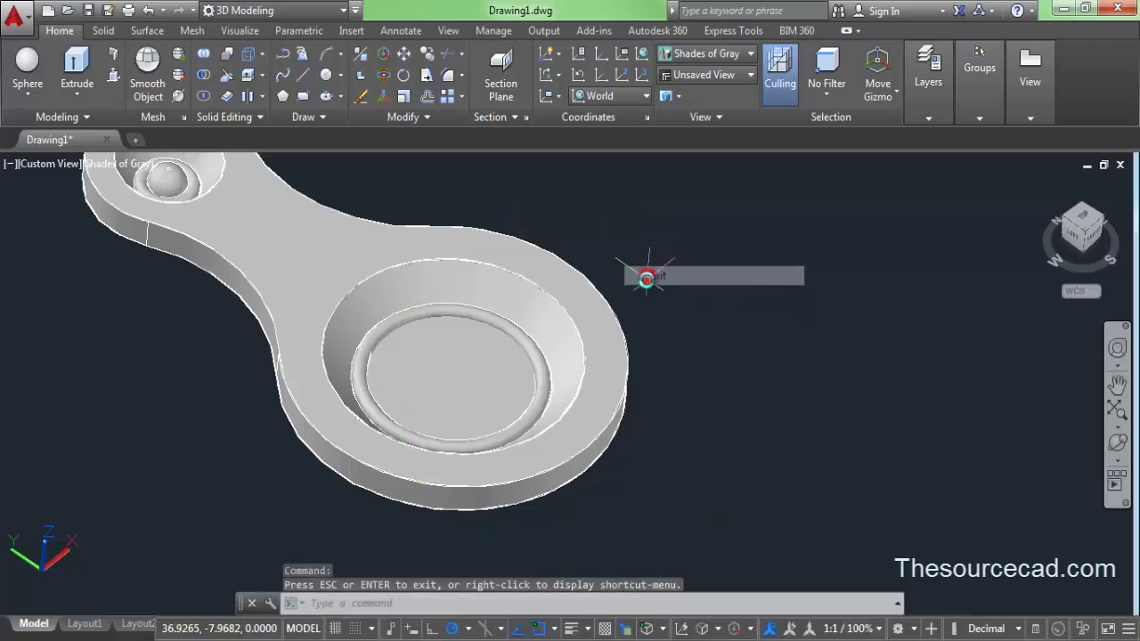
pyautogui.click(261, 96)
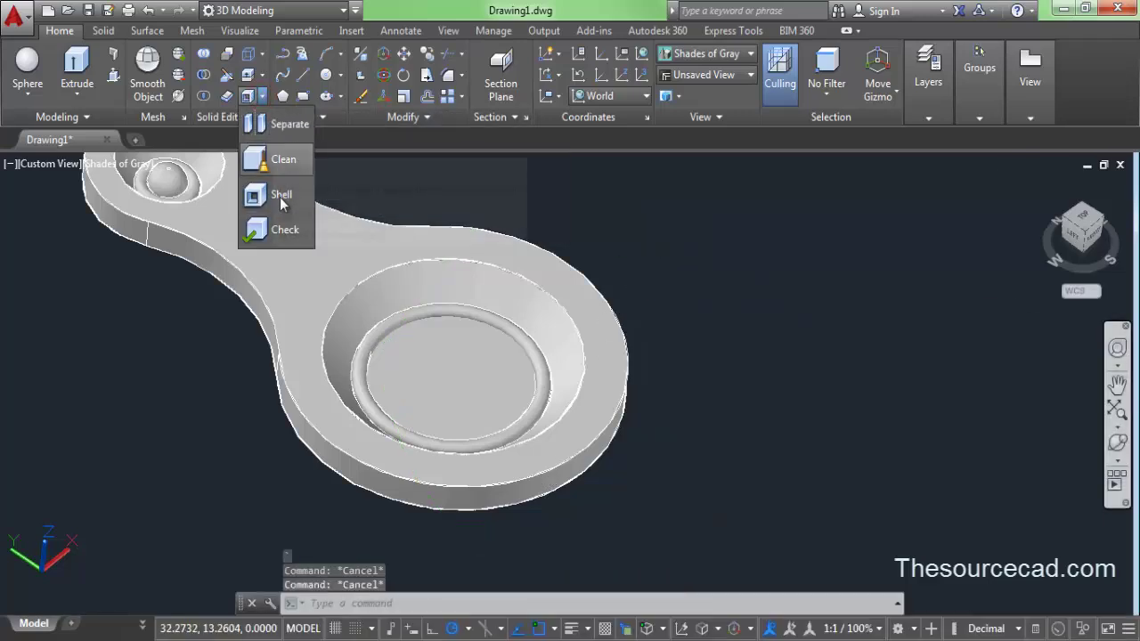
pyautogui.click(281, 196)
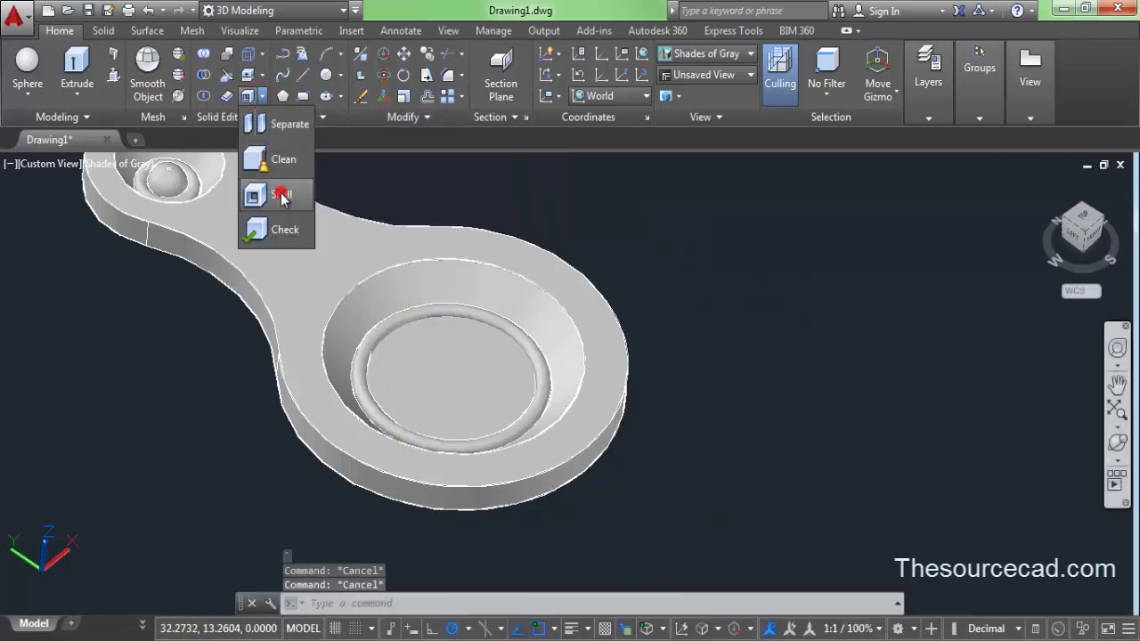
pyautogui.click(444, 379)
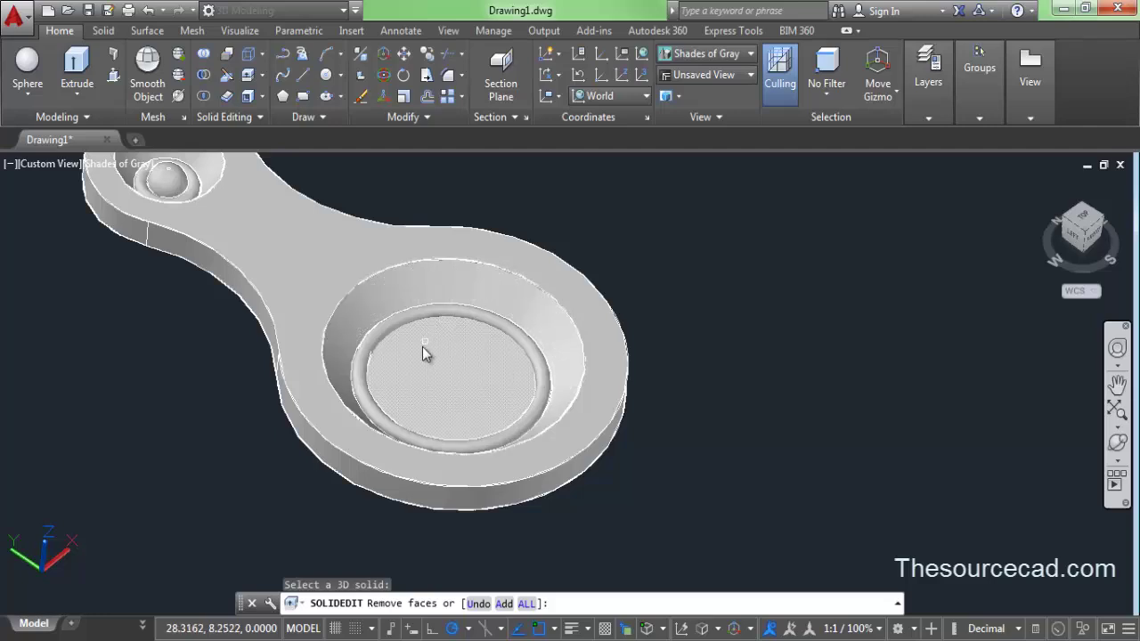
pyautogui.click(472, 356)
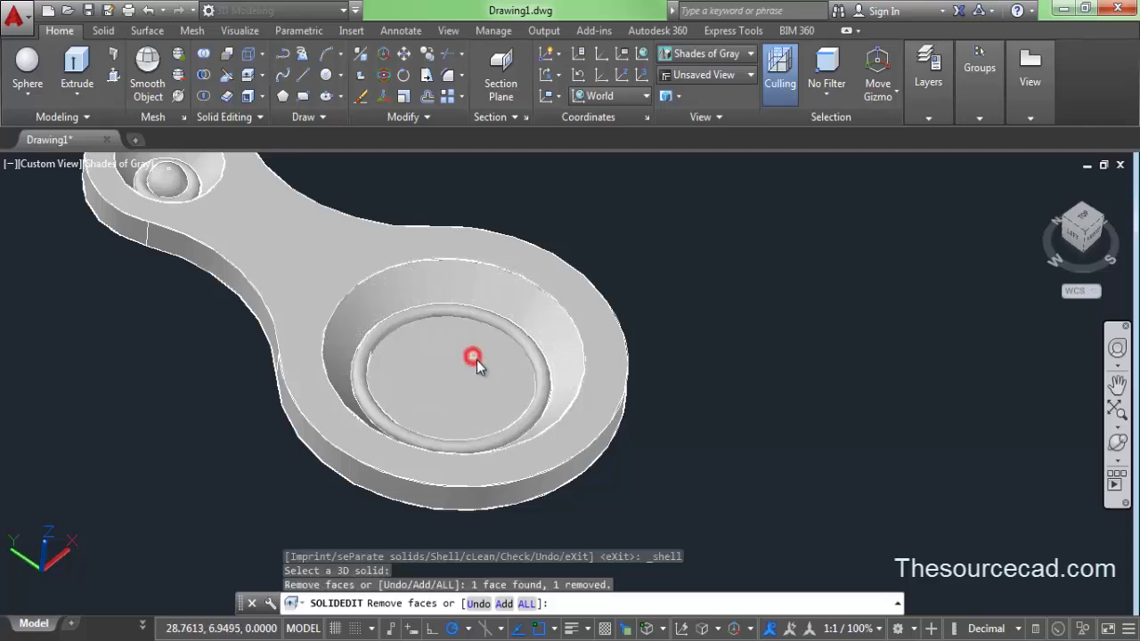
pyautogui.press('Return')
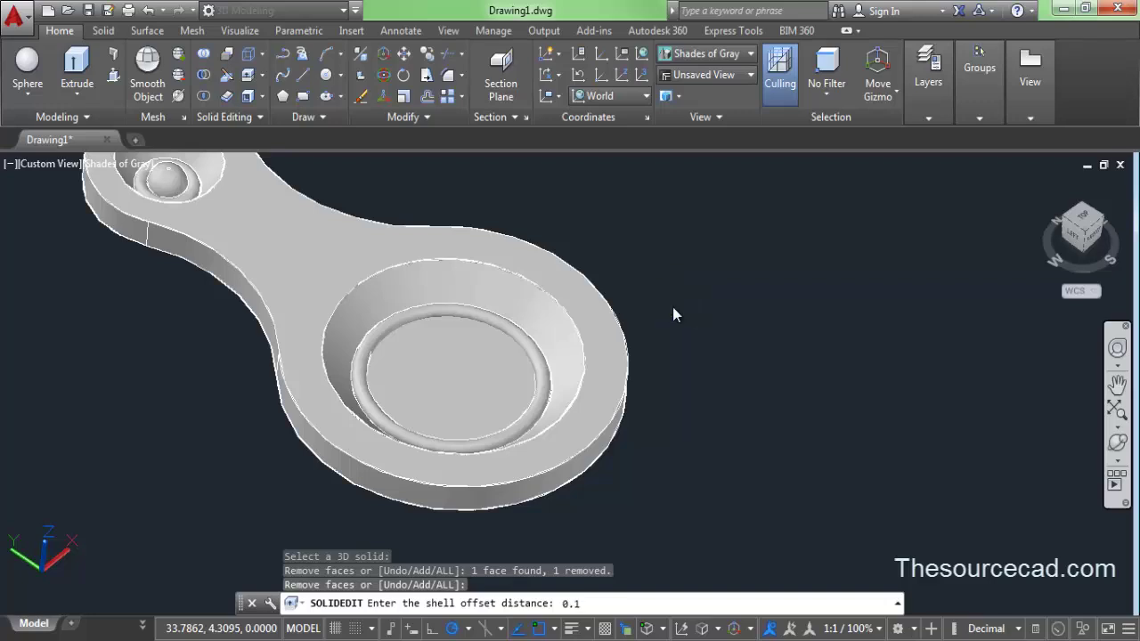
pyautogui.press('Return')
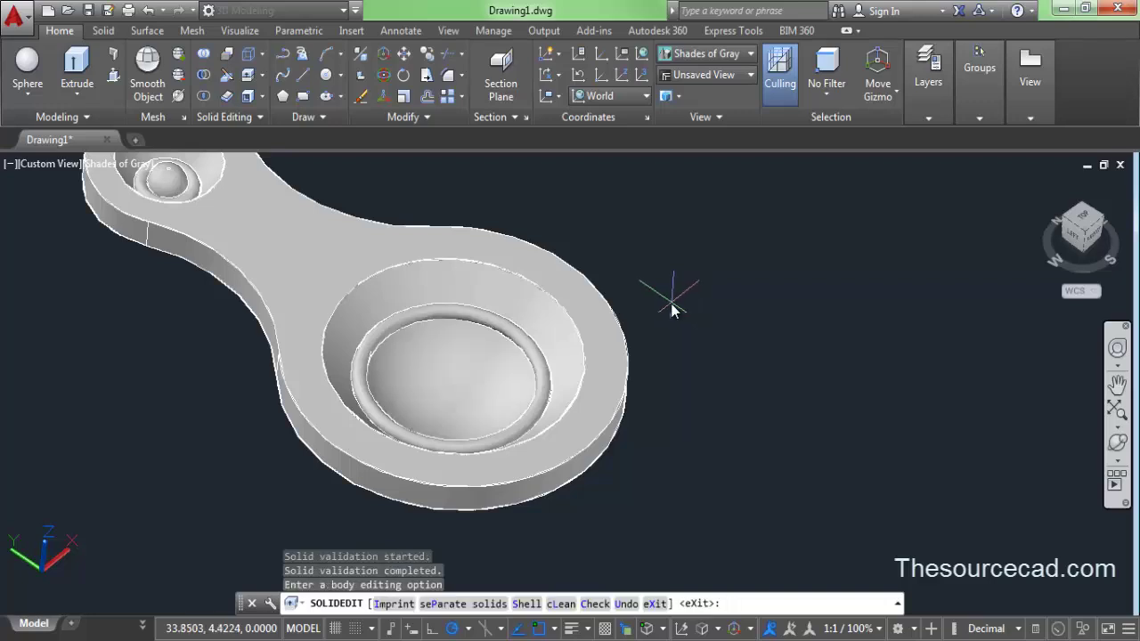
pyautogui.press('Escape')
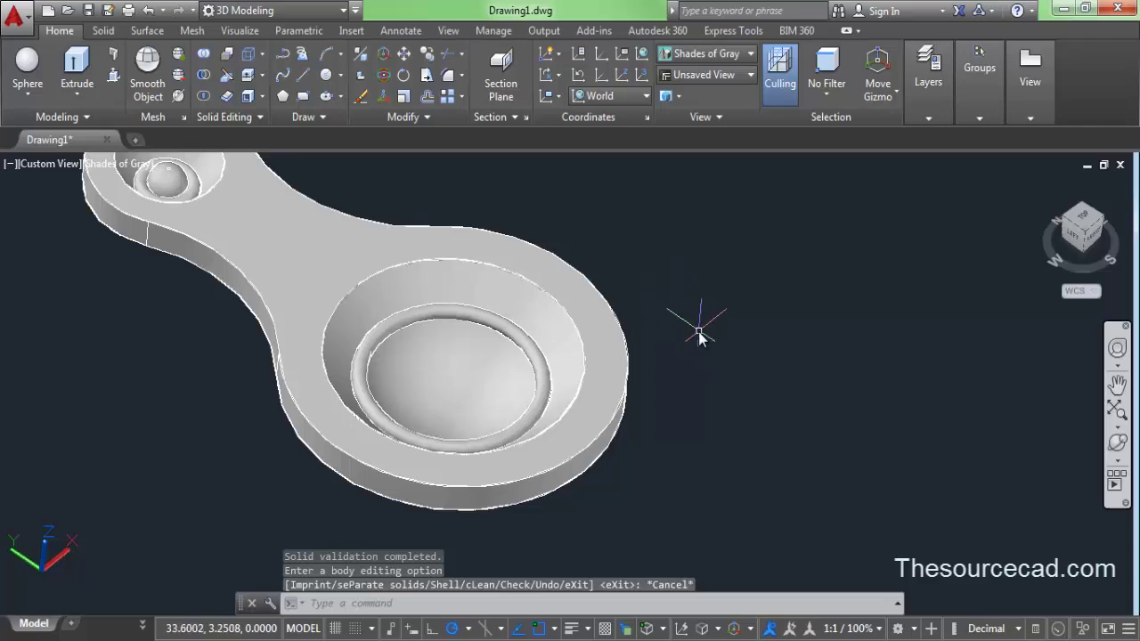
# Fillet the chain of upper outer edges around the whole plate with a 0.5 radius
pyautogui.click(1116, 446)
pyautogui.moveTo(469, 412); pyautogui.dragTo(555, 285)
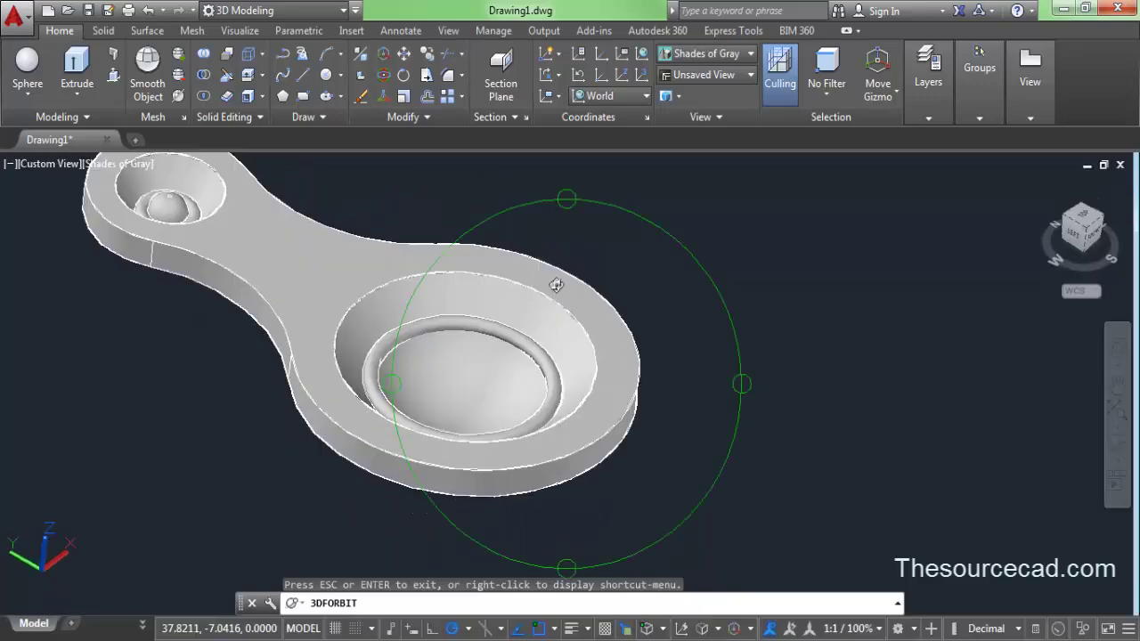
pyautogui.rightClick(588, 246)
pyautogui.click(608, 255)
pyautogui.scroll(-3, 596, 361)
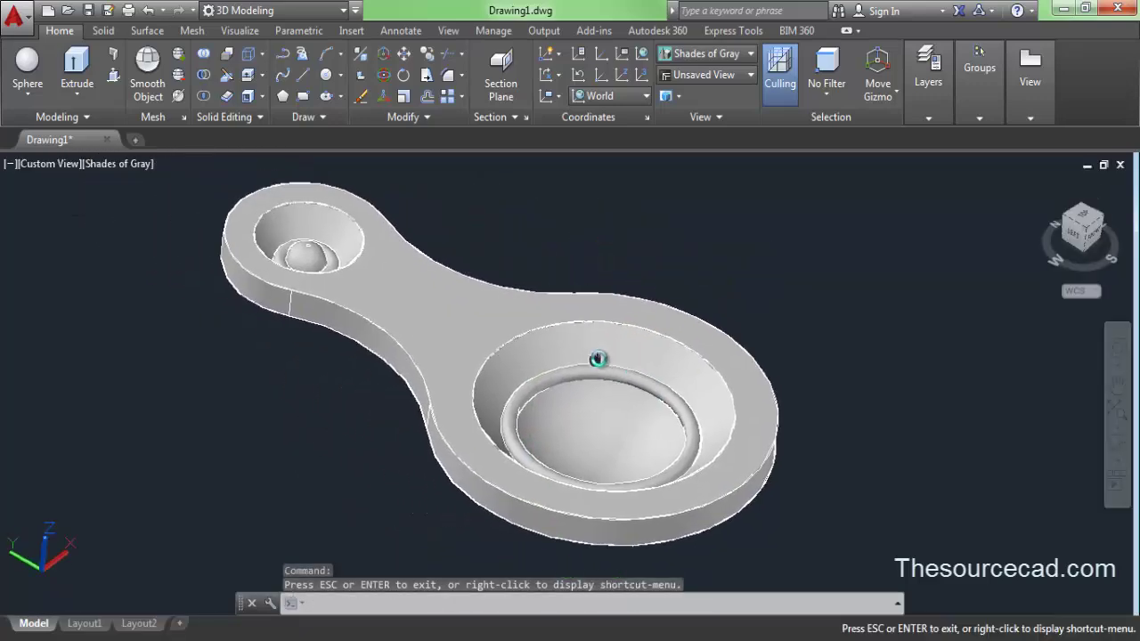
pyautogui.click(104, 32)
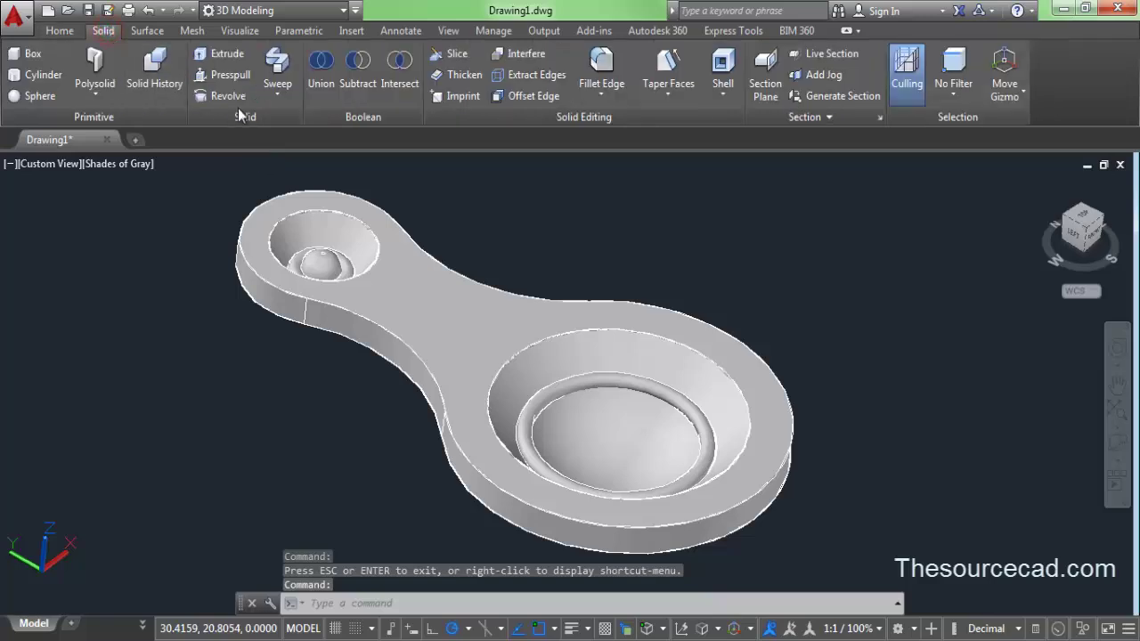
pyautogui.click(613, 59)
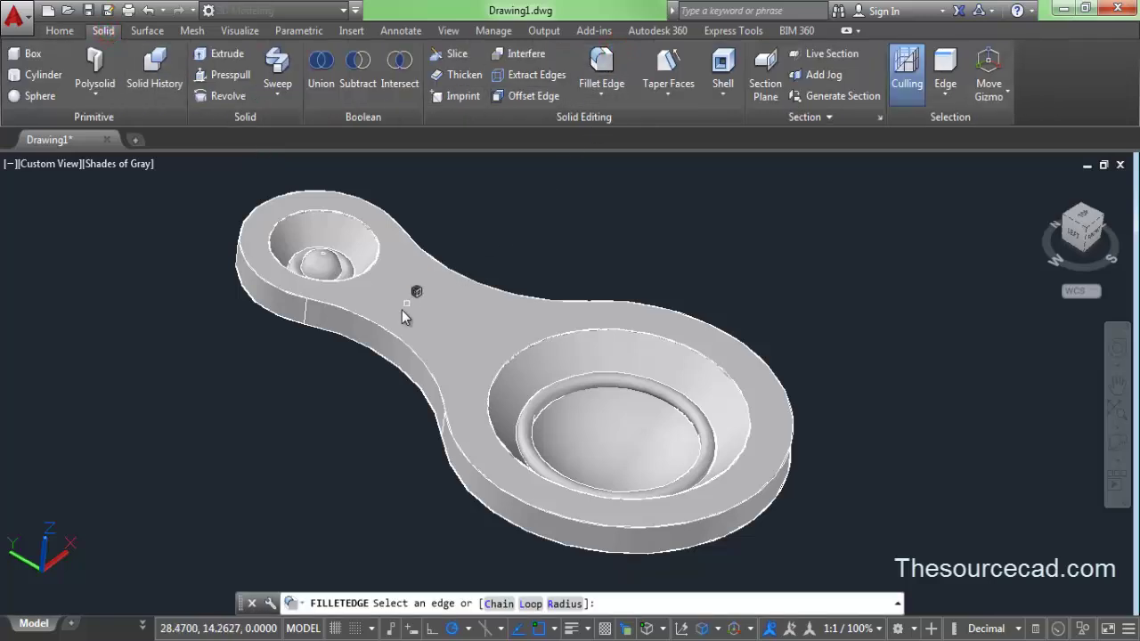
pyautogui.click(399, 342)
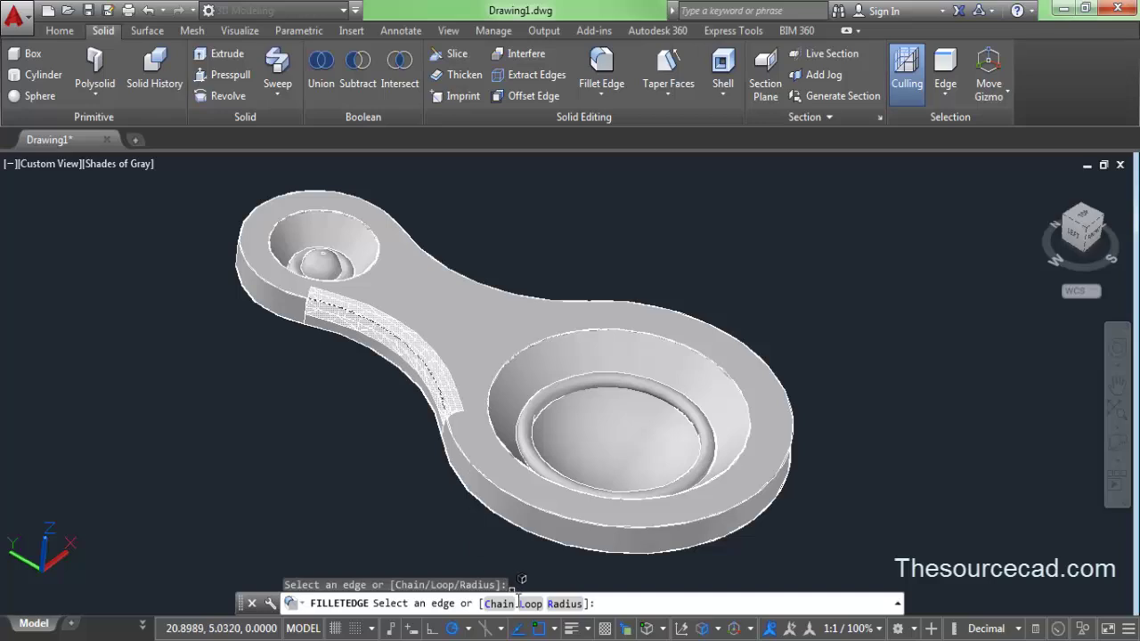
pyautogui.click(491, 605)
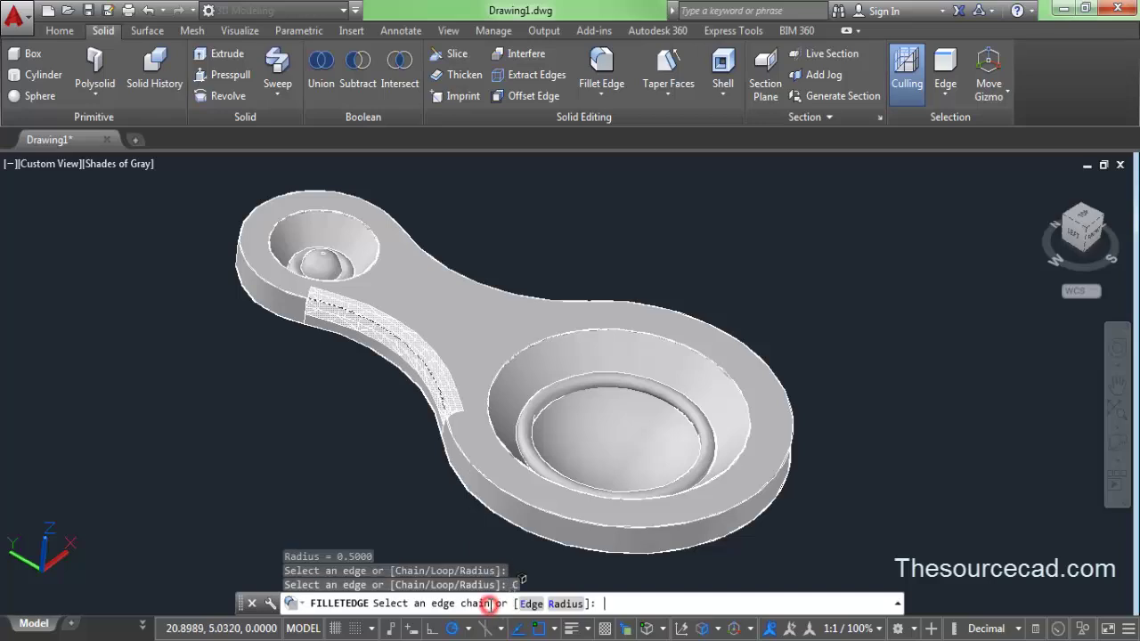
pyautogui.click(466, 456)
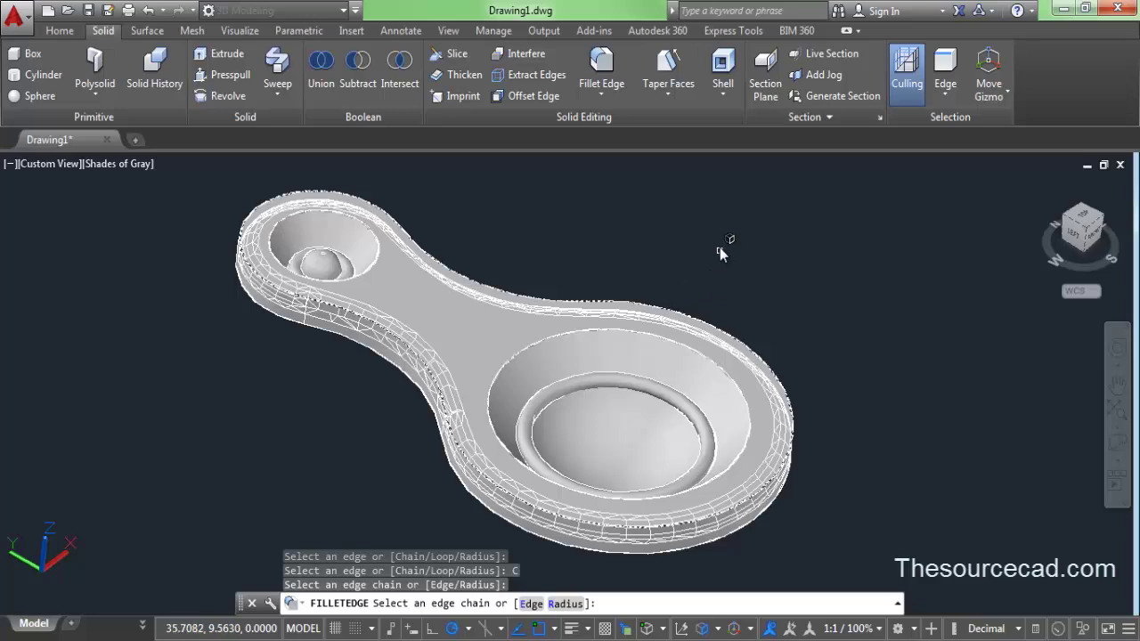
pyautogui.rightClick(671, 233)
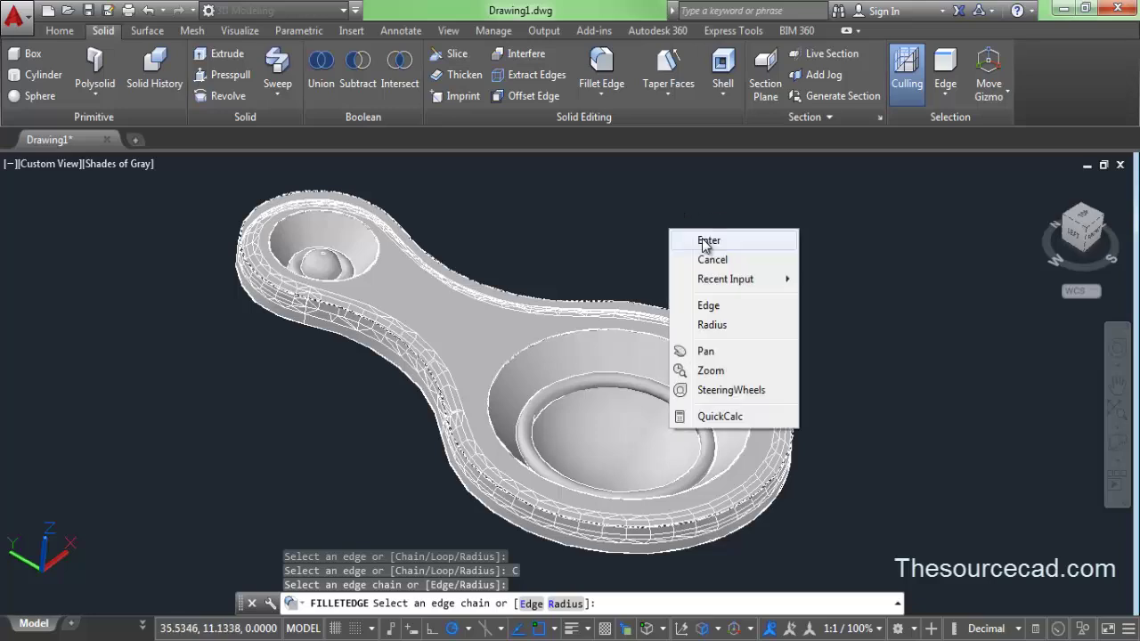
pyautogui.click(567, 606)
pyautogui.click(567, 605)
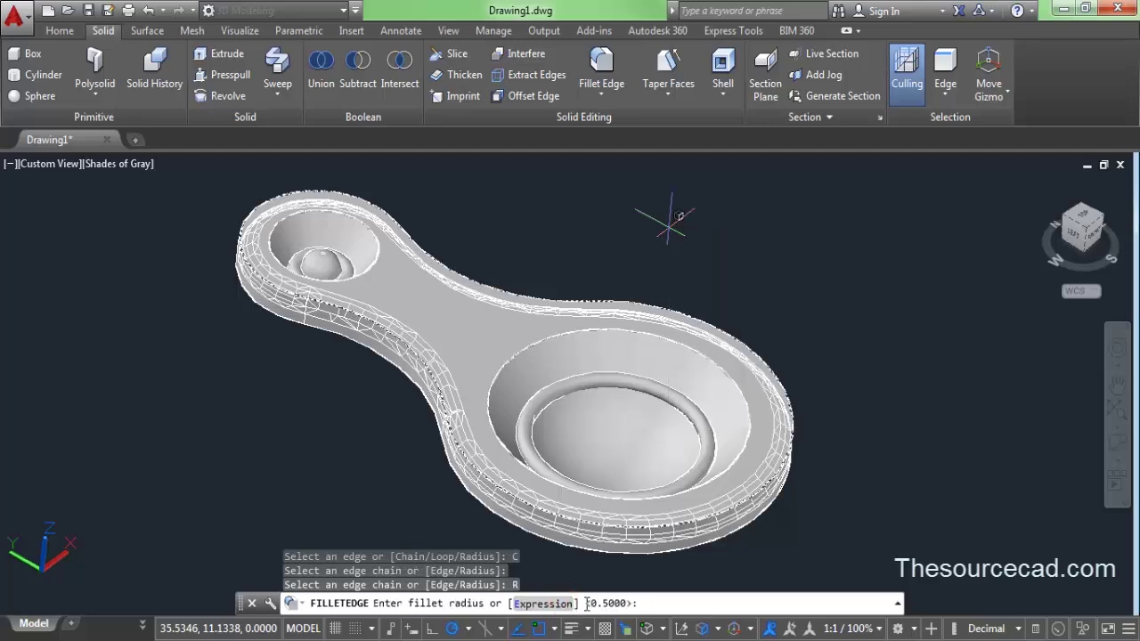
pyautogui.rightClick(346, 382)
pyautogui.click(377, 393)
pyautogui.rightClick(333, 384)
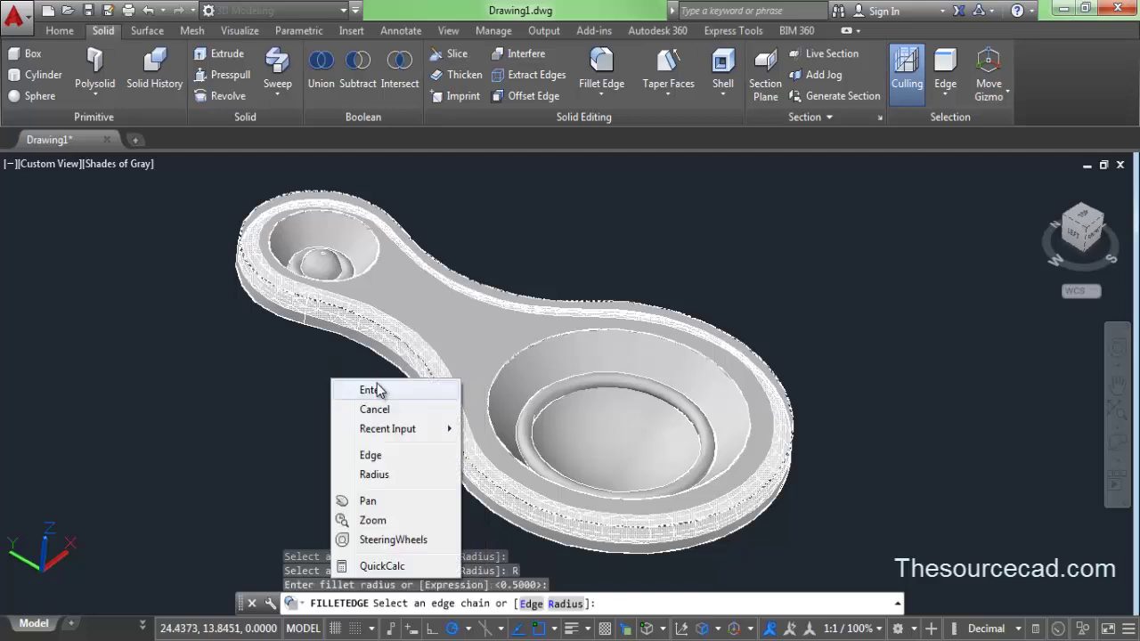
pyautogui.click(378, 393)
pyautogui.rightClick(348, 384)
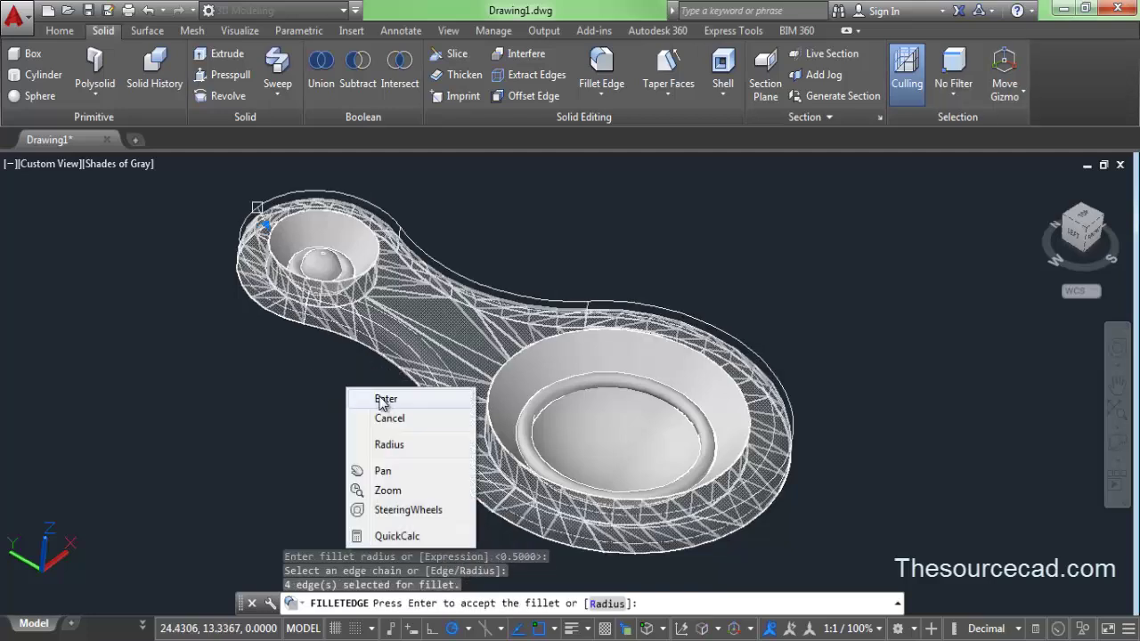
pyautogui.click(376, 394)
pyautogui.press('Return')
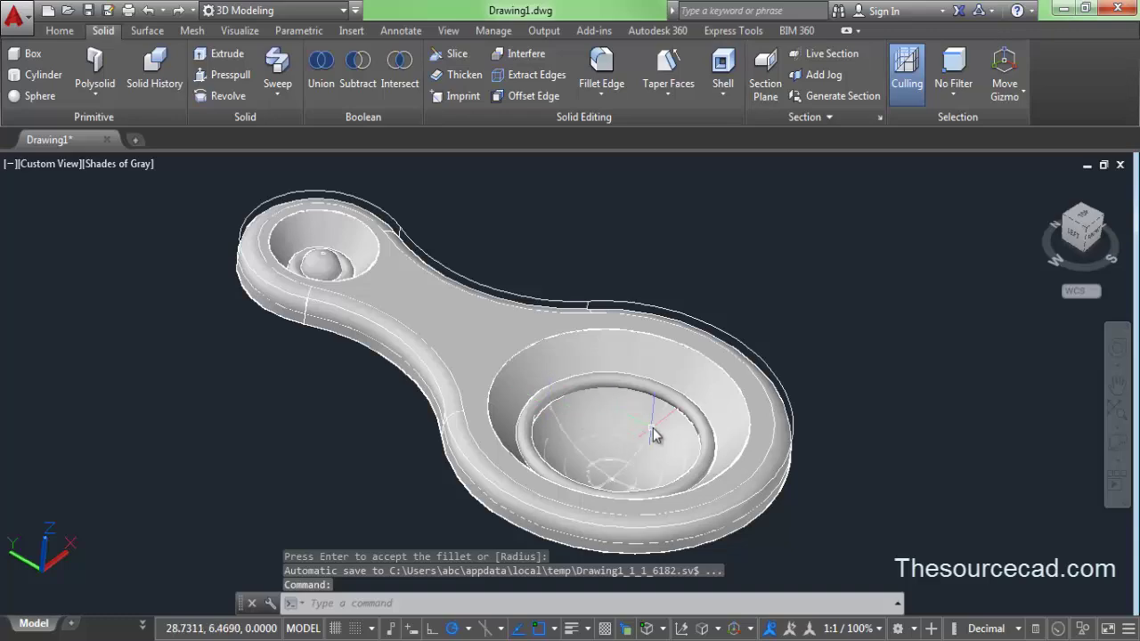
# In the top view, draw a rectangle enclosing the whole link with clearance on all four sides
pyautogui.moveTo(654, 429); pyautogui.dragTo(652, 390, button='middle')
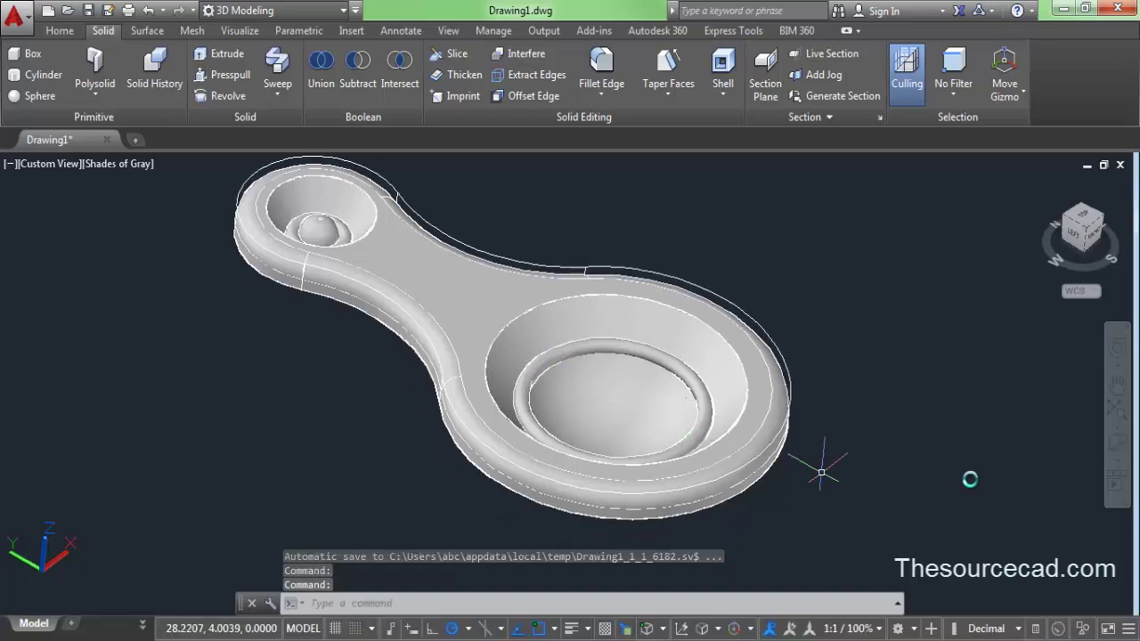
pyautogui.click(1119, 448)
pyautogui.moveTo(482, 280); pyautogui.dragTo(485, 319)
pyautogui.rightClick(748, 205)
pyautogui.click(769, 218)
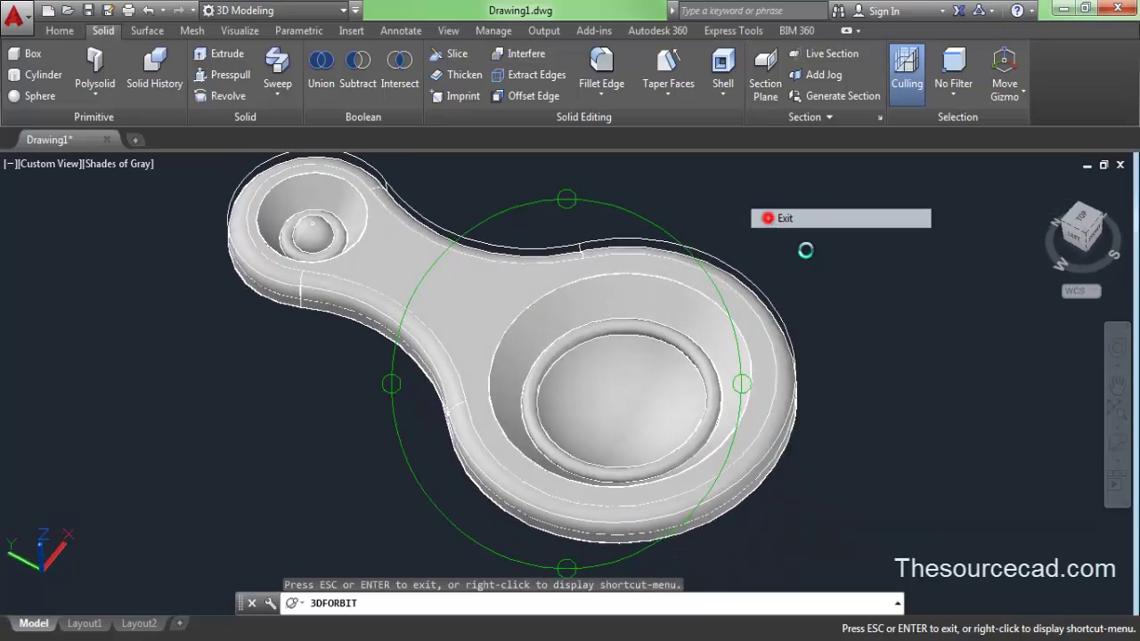
pyautogui.click(1081, 220)
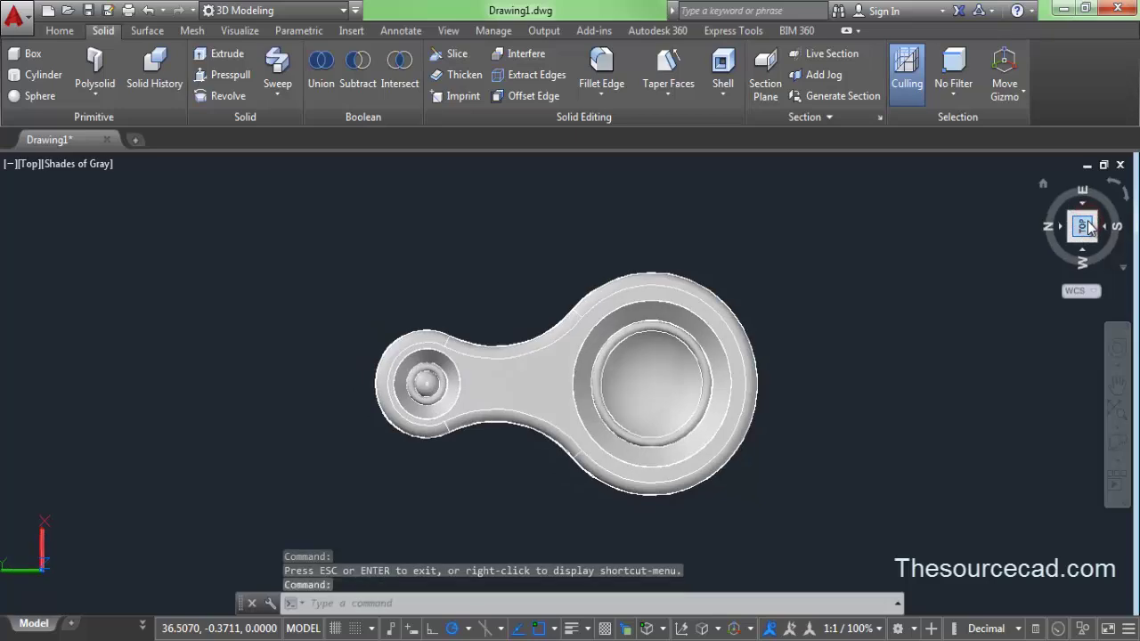
pyautogui.click(59, 30)
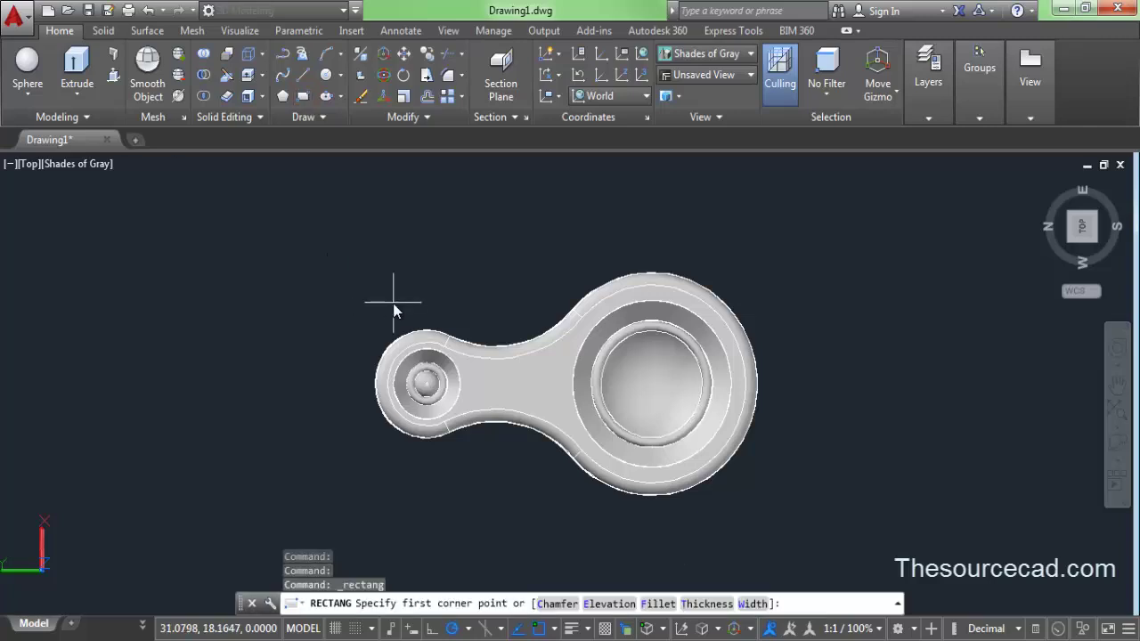
pyautogui.click(329, 249)
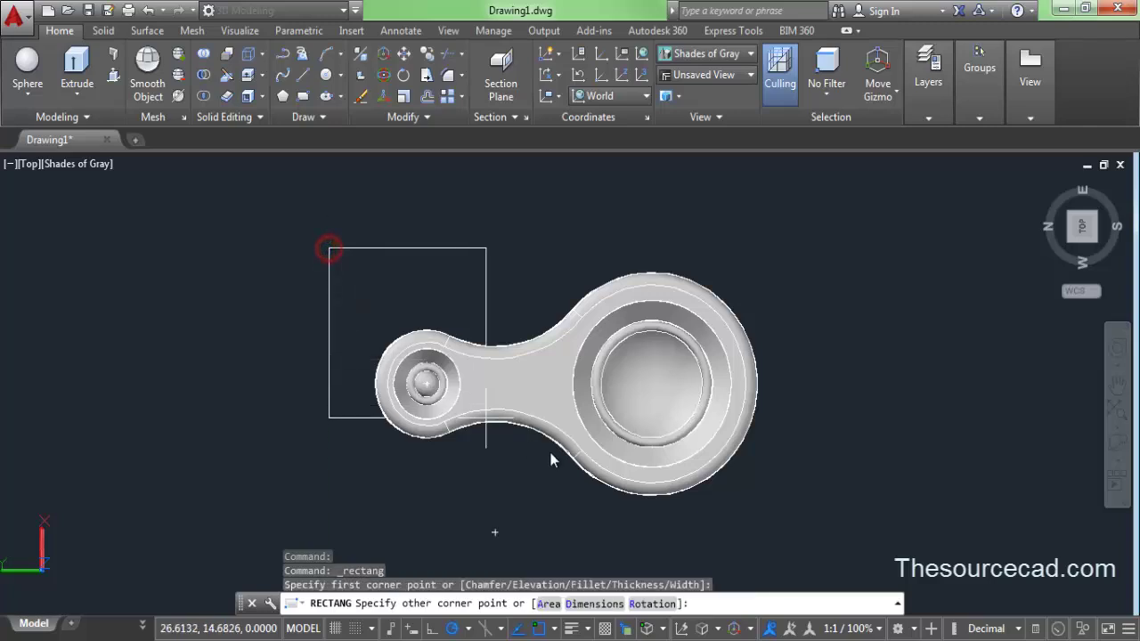
pyautogui.click(800, 518)
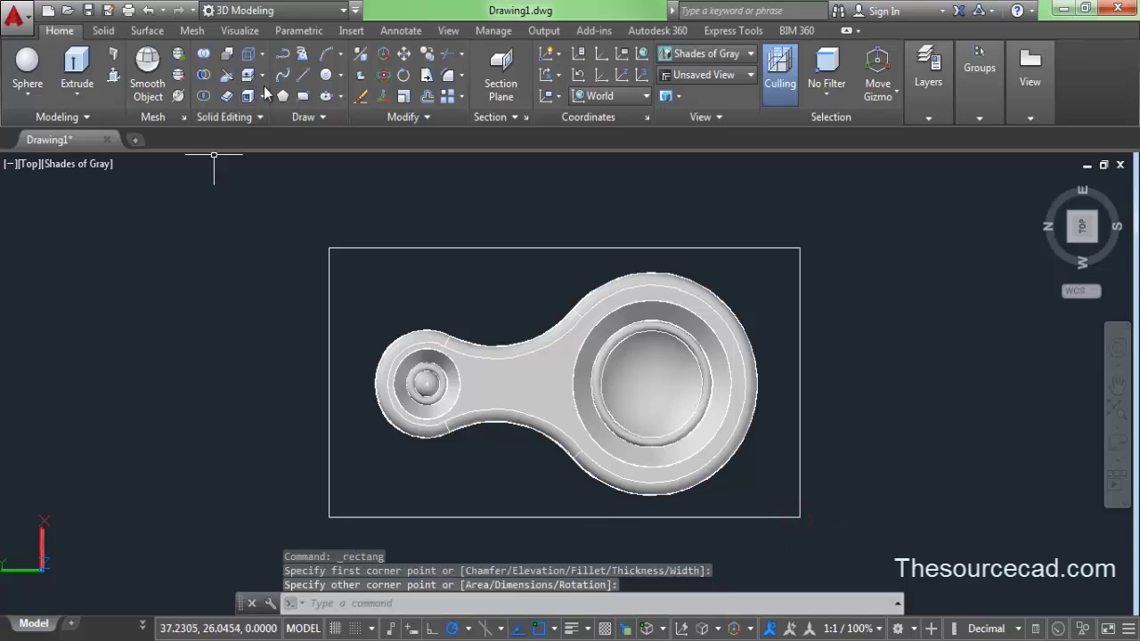
# Draw a 2-Point circle on each short side of the rectangle, using the side's two corners as diameter endpoints
pyautogui.click(339, 78)
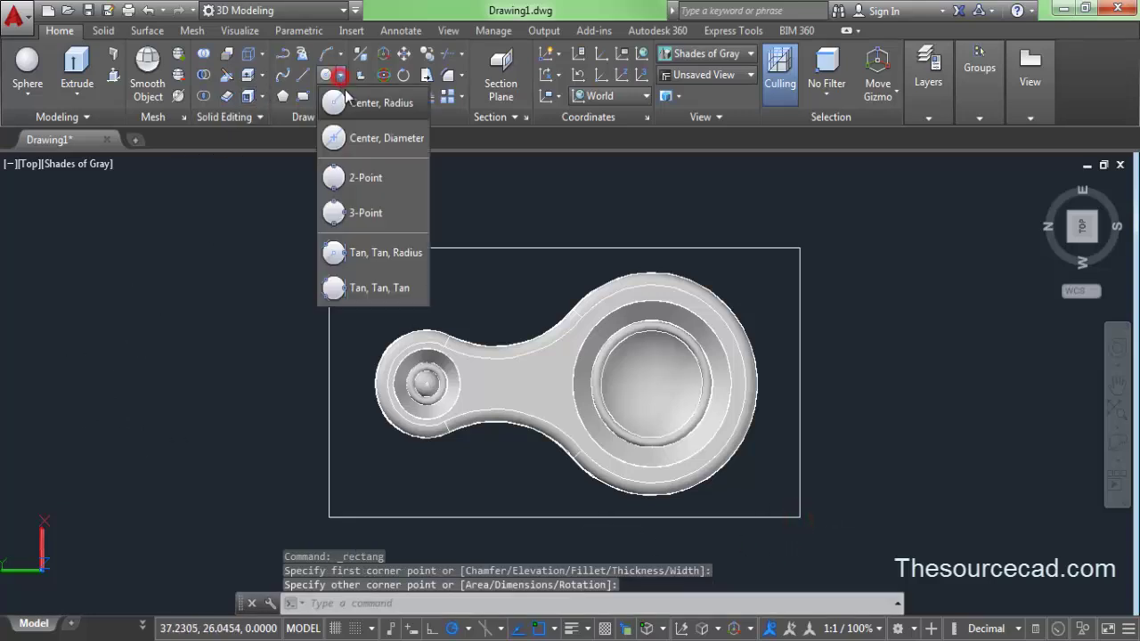
pyautogui.click(379, 177)
pyautogui.click(803, 251)
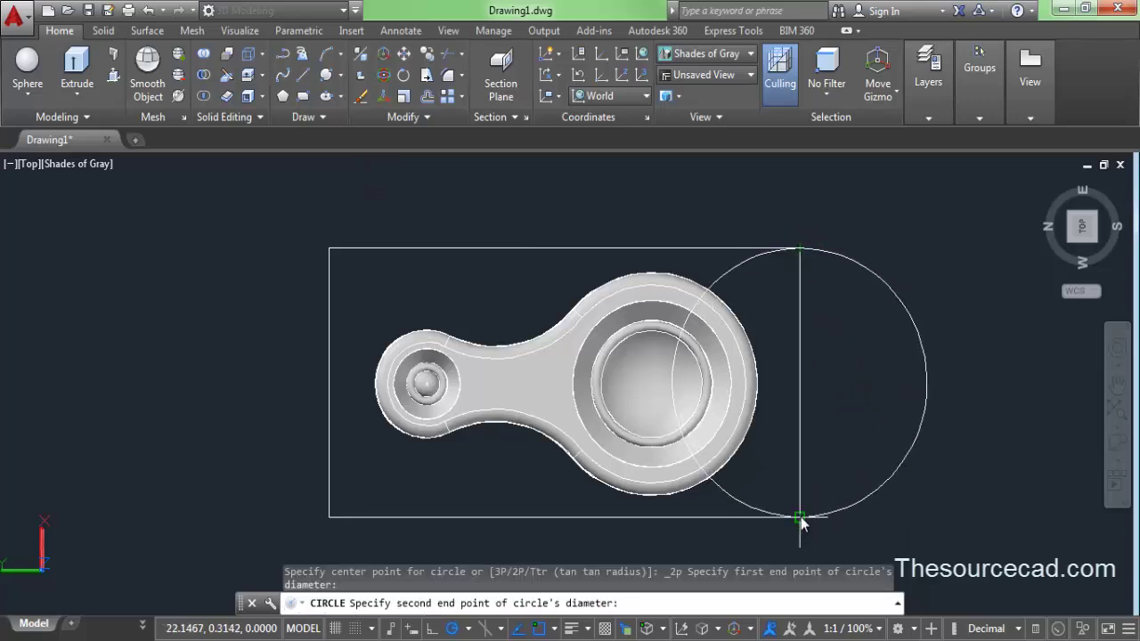
pyautogui.click(799, 517)
pyautogui.click(330, 72)
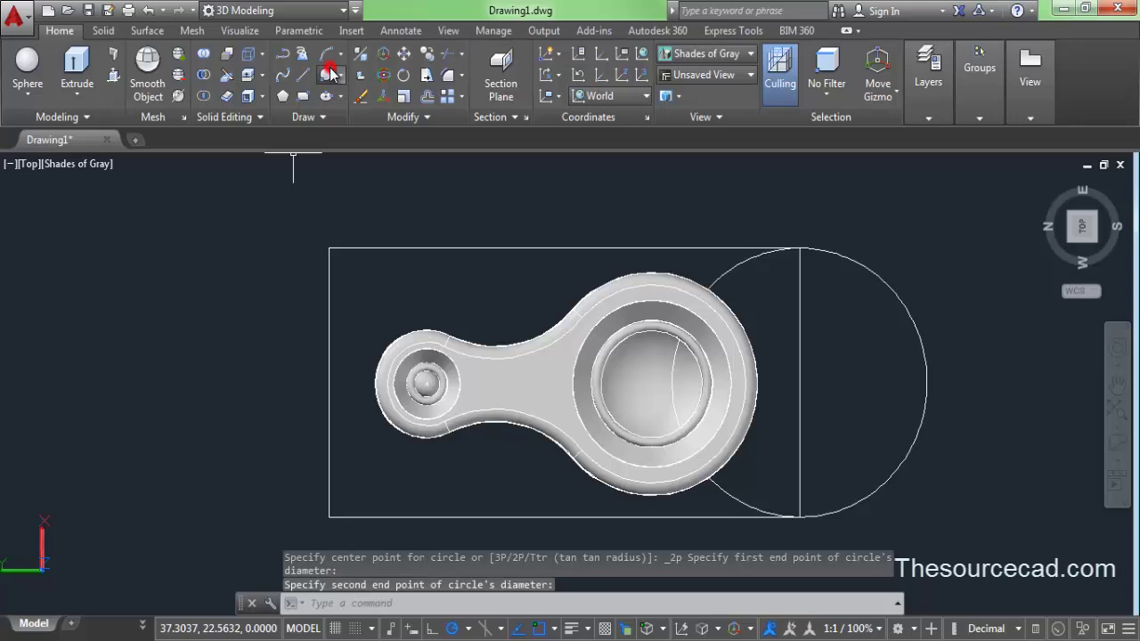
pyautogui.click(329, 249)
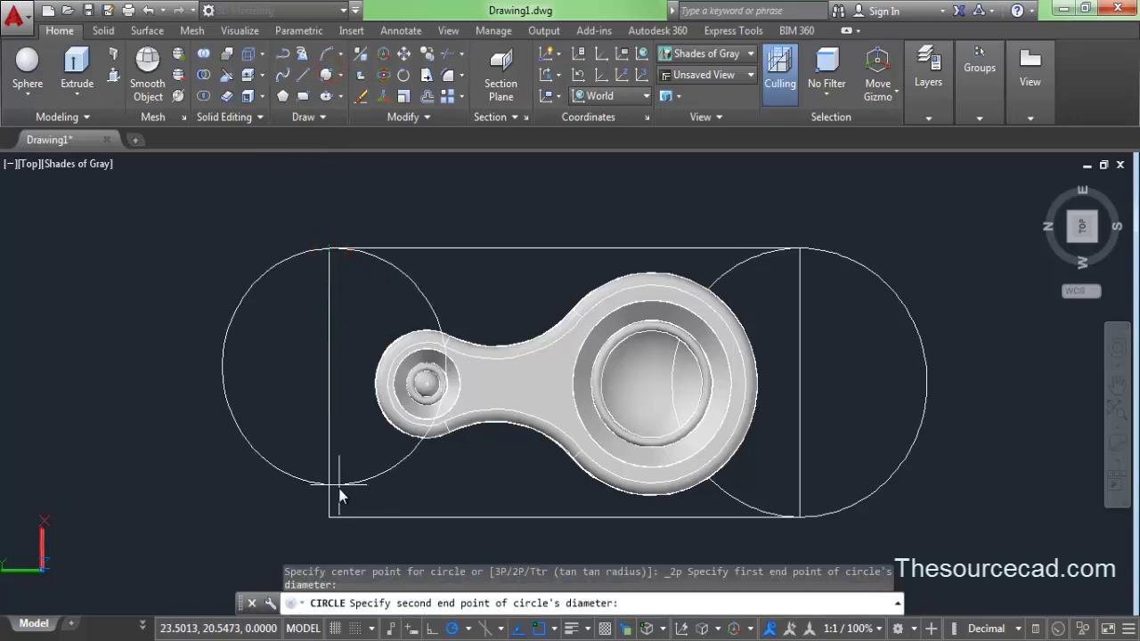
pyautogui.click(329, 518)
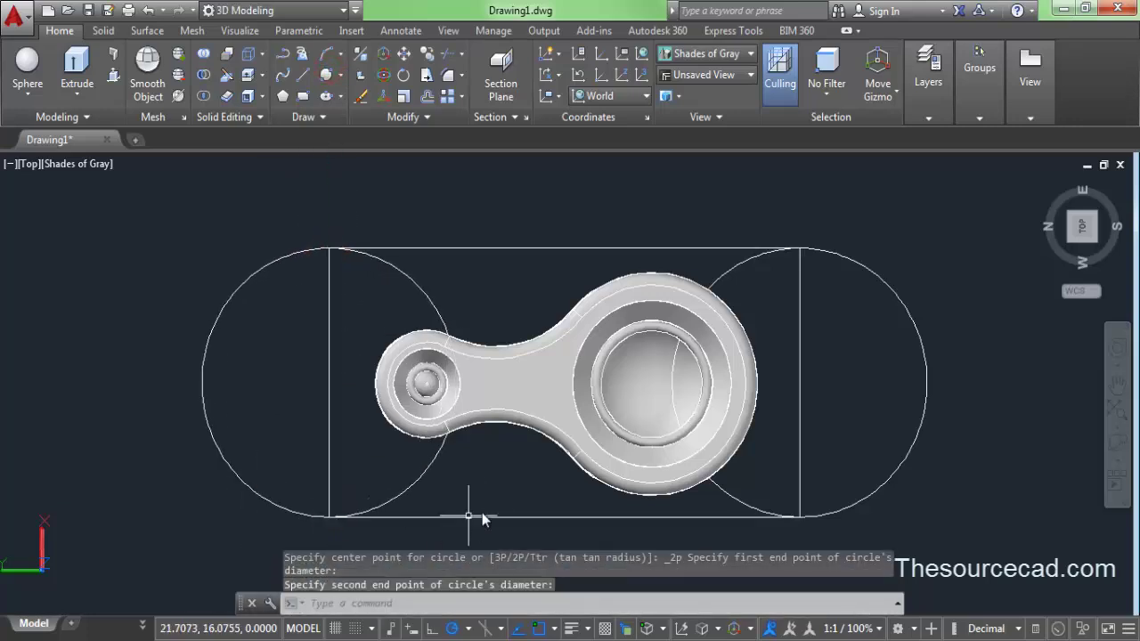
# Trim away the inner half of the circle at the small-hole end and the rectangle's short side there
pyautogui.moveTo(468, 516)
pyautogui.mouseDown(button='middle')
pyautogui.moveTo(473, 483)
pyautogui.moveTo(428, 463)
pyautogui.moveTo(412, 475)
pyautogui.mouseUp(button='middle')
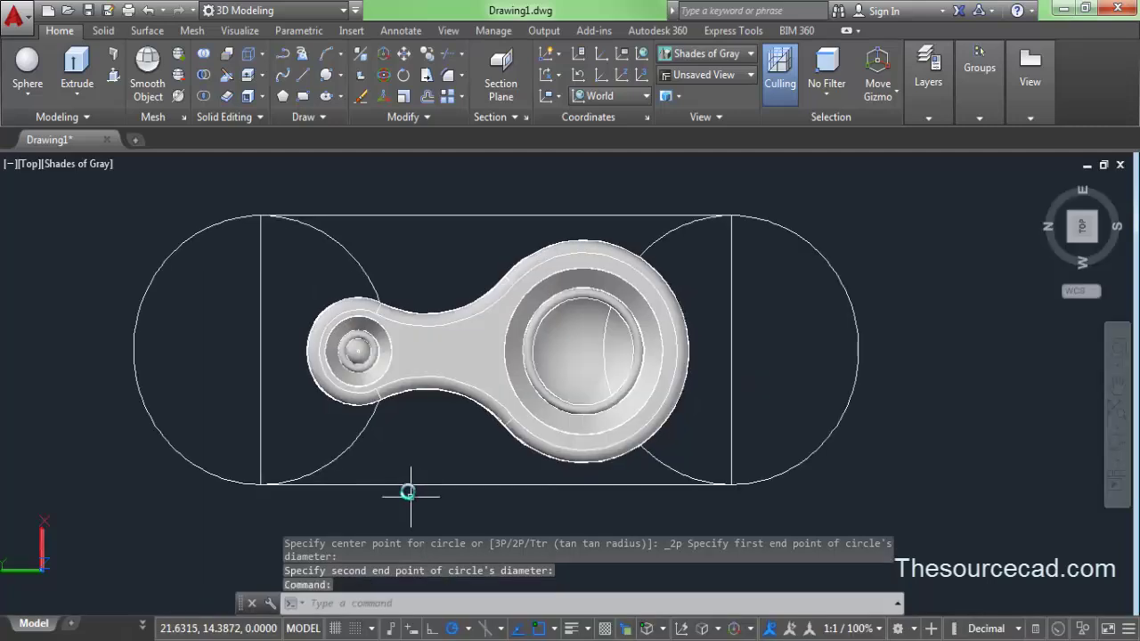
pyautogui.click(451, 57)
pyautogui.press('Return')
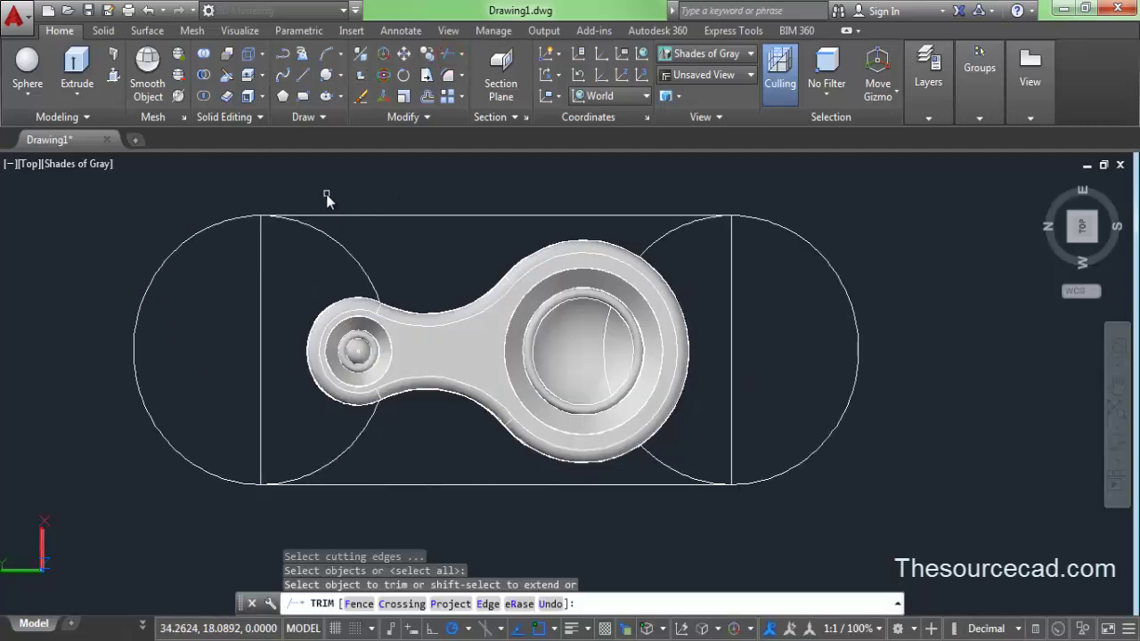
pyautogui.click(347, 246)
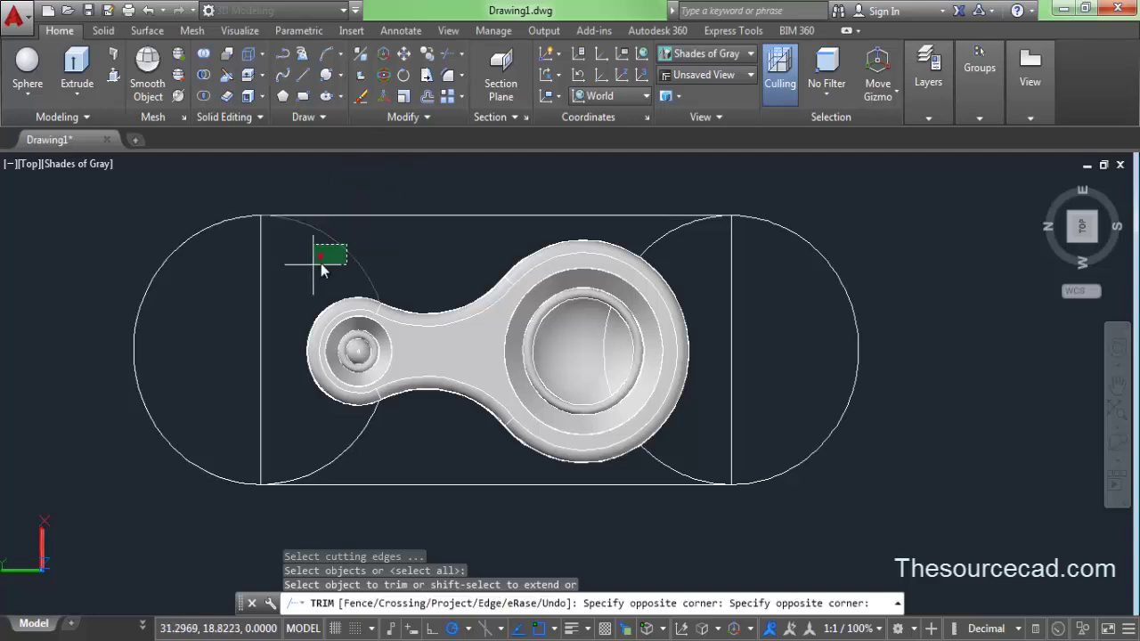
pyautogui.click(319, 262)
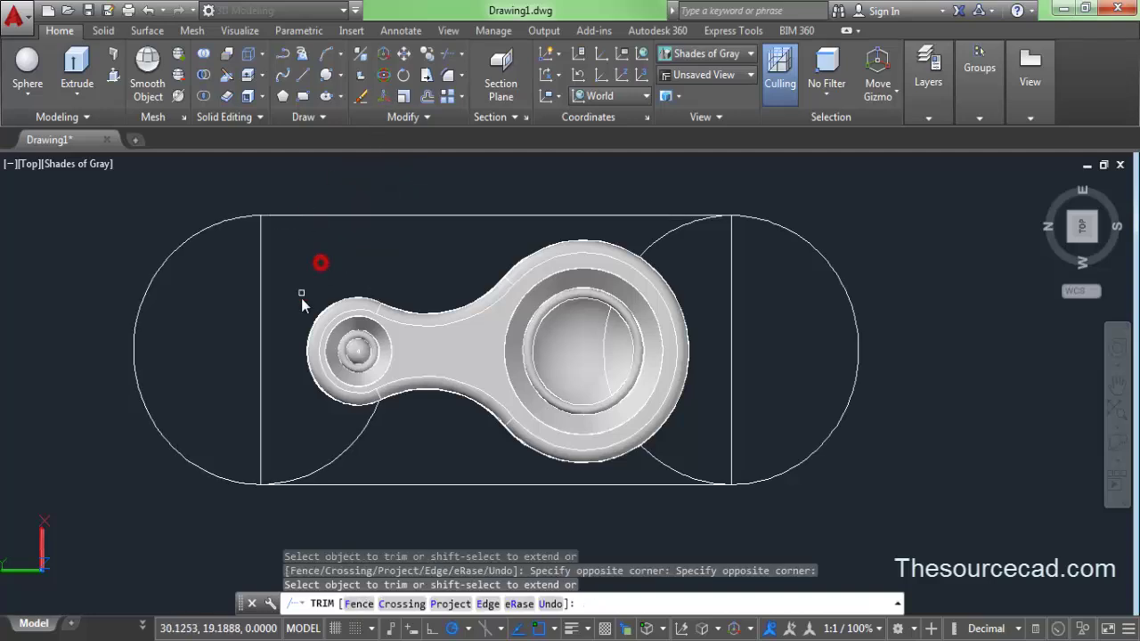
pyautogui.click(357, 441)
pyautogui.click(260, 332)
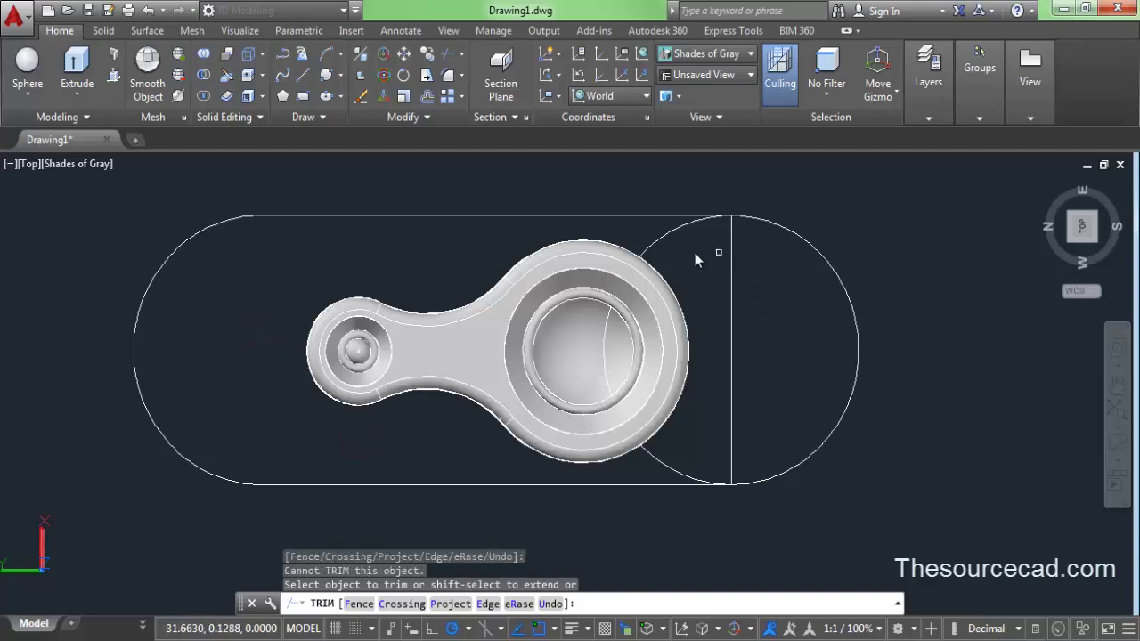
# Trim the inner half of the circle at the large-hole end and erase its leftover arc across the bowl
pyautogui.click(669, 414)
pyautogui.click(660, 464)
pyautogui.rightClick(702, 250)
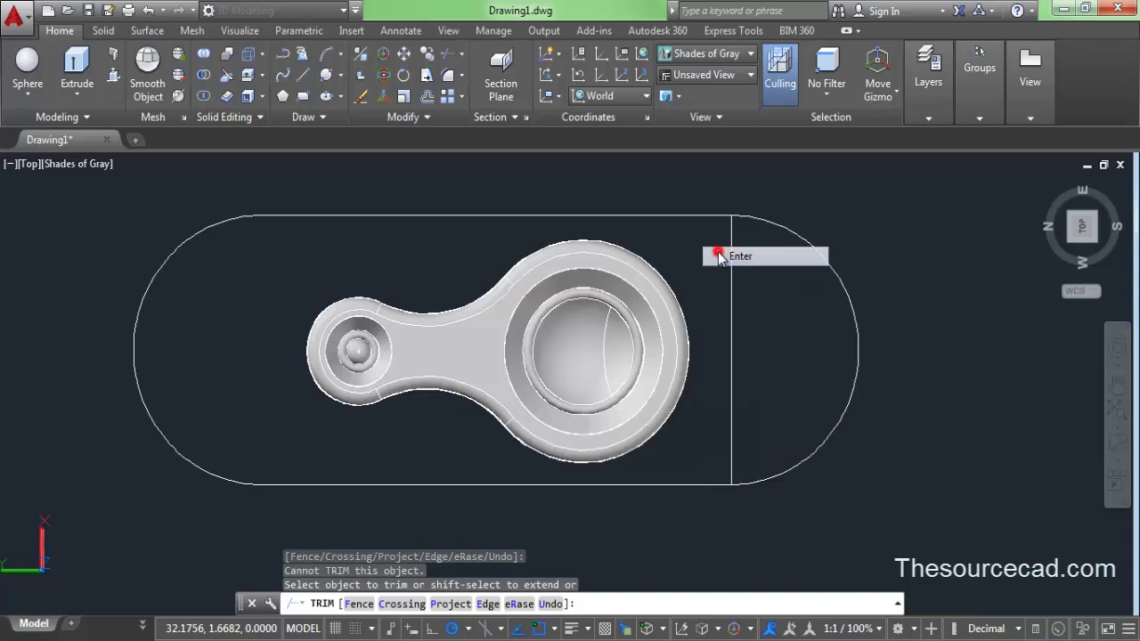
pyautogui.click(719, 253)
pyautogui.click(605, 332)
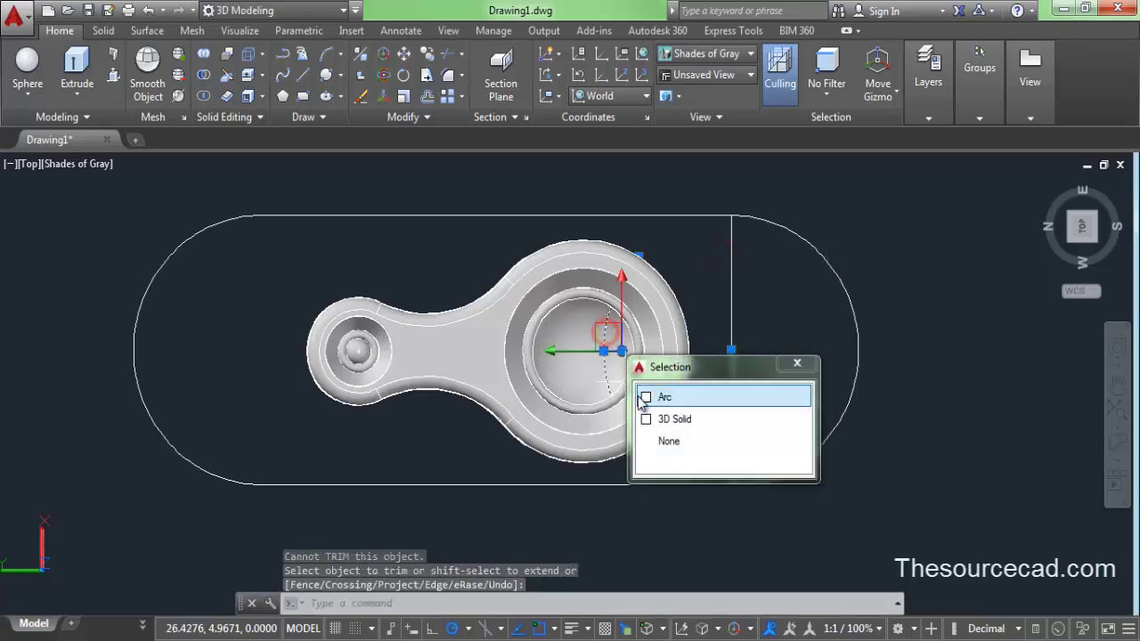
pyautogui.click(660, 399)
pyautogui.rightClick(678, 288)
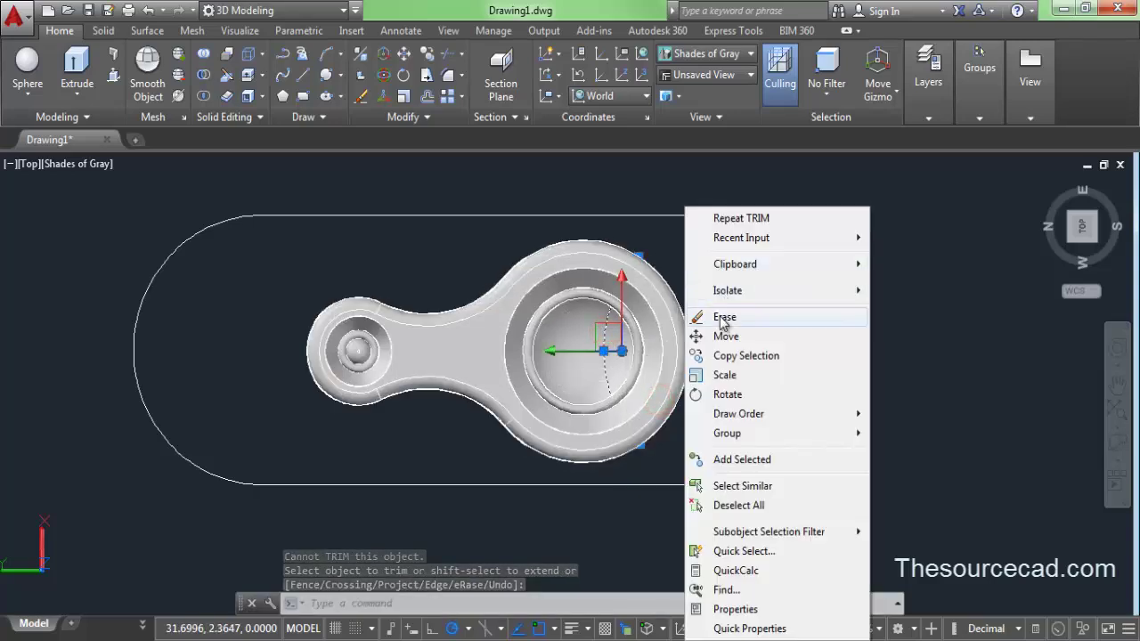
pyautogui.click(696, 312)
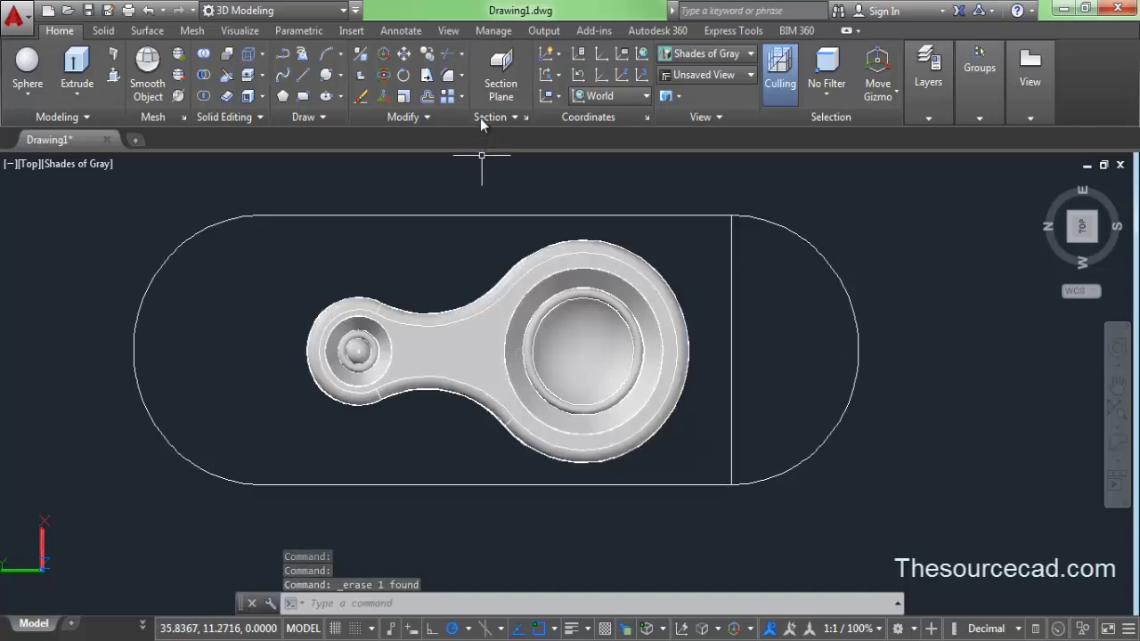
# Trim the rectangle's remaining short side at the large-hole end, leaving an open slot outline
pyautogui.click(445, 51)
pyautogui.press('Return')
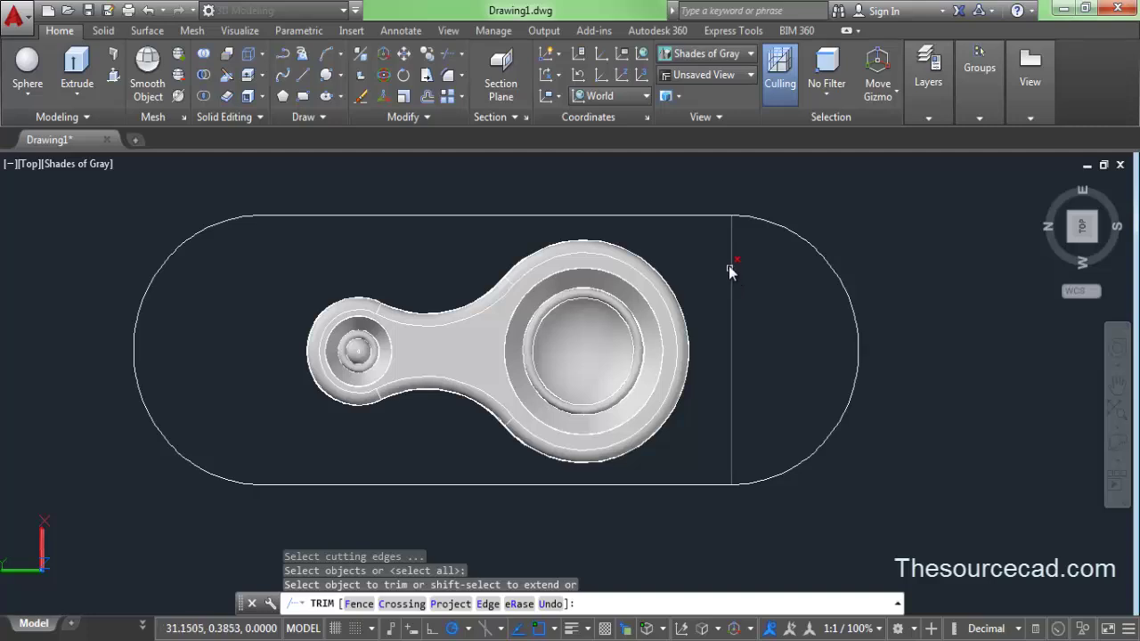
pyautogui.click(731, 251)
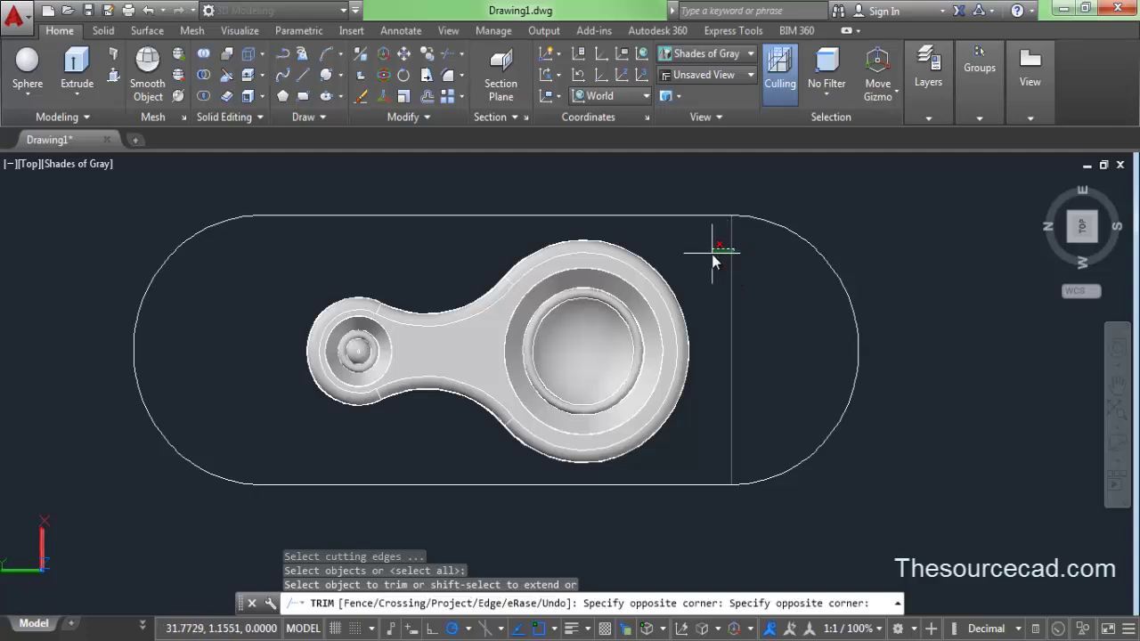
pyautogui.click(712, 255)
pyautogui.rightClick(791, 196)
pyautogui.click(802, 203)
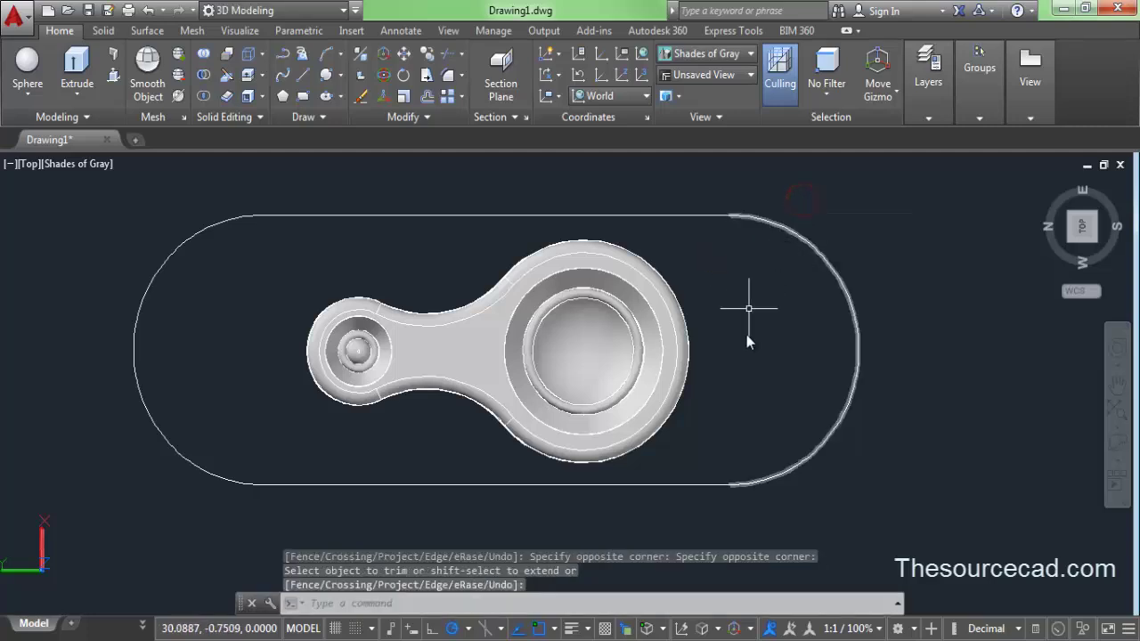
# Join the two end arcs and the two long straight sides into one closed slot outline
pyautogui.moveTo(752, 345); pyautogui.dragTo(739, 340, button='middle')
pyautogui.press('Return')
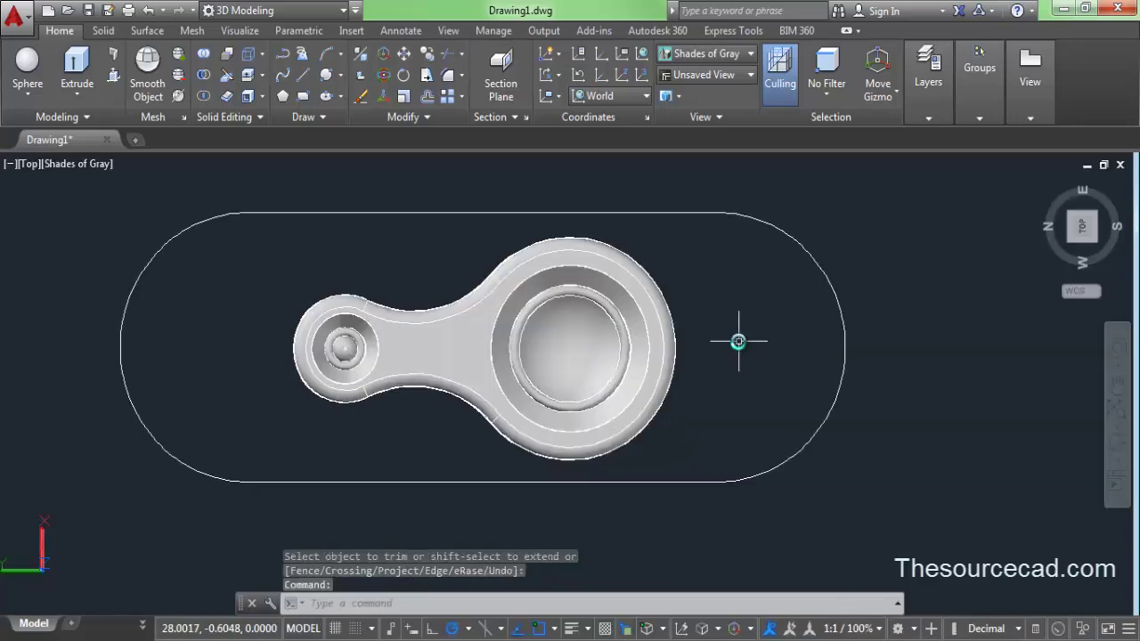
pyautogui.click(837, 399)
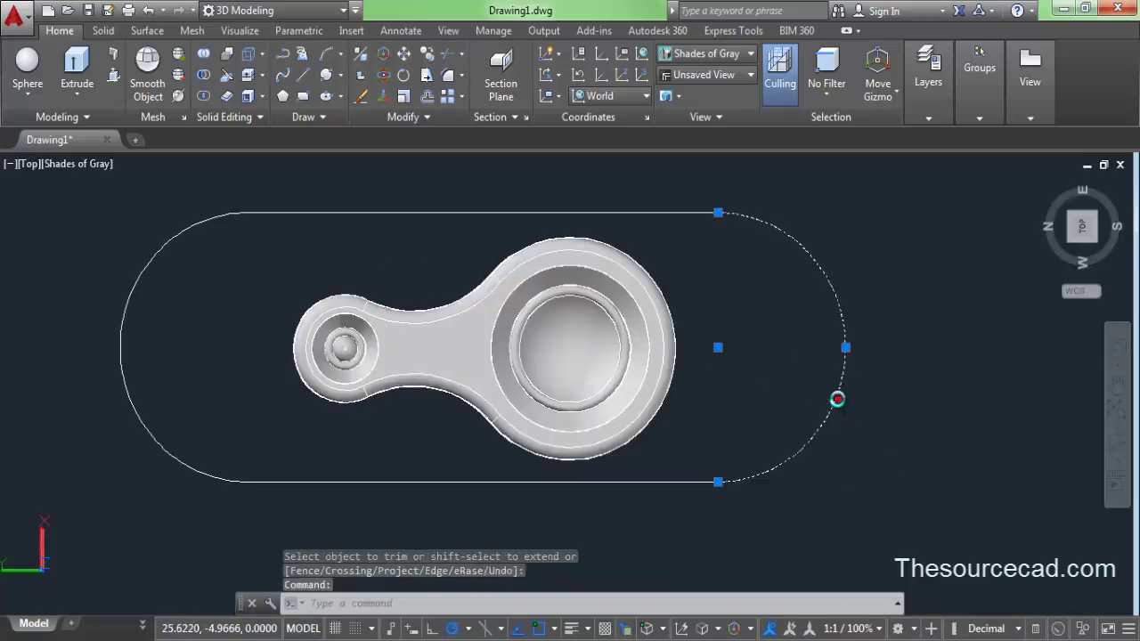
pyautogui.click(689, 214)
pyautogui.click(571, 481)
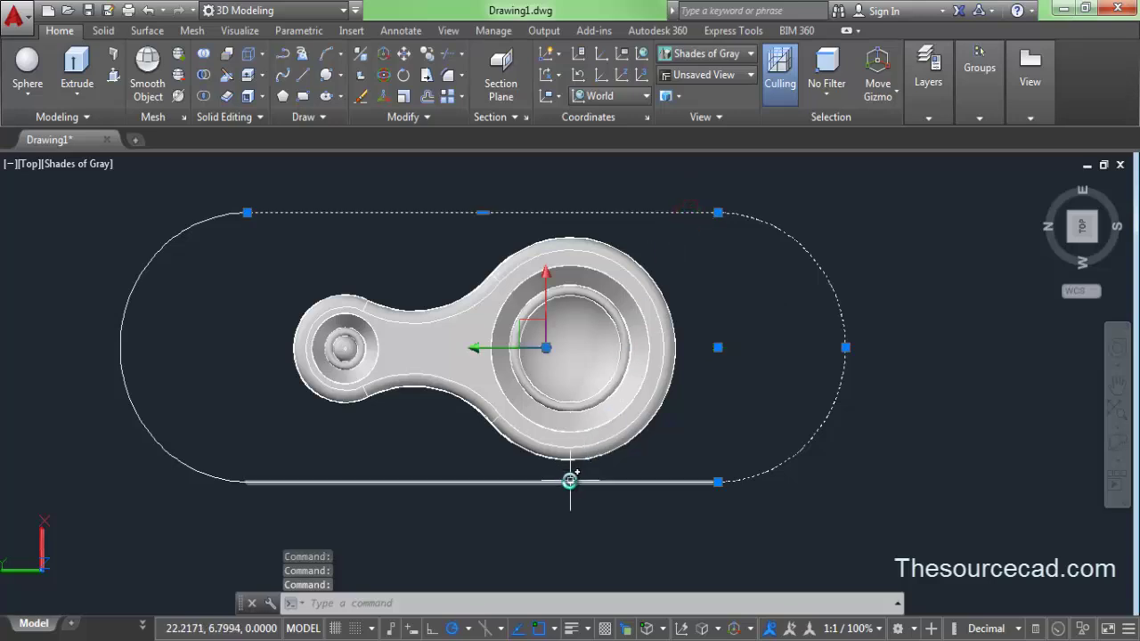
pyautogui.click(128, 302)
pyautogui.click(444, 120)
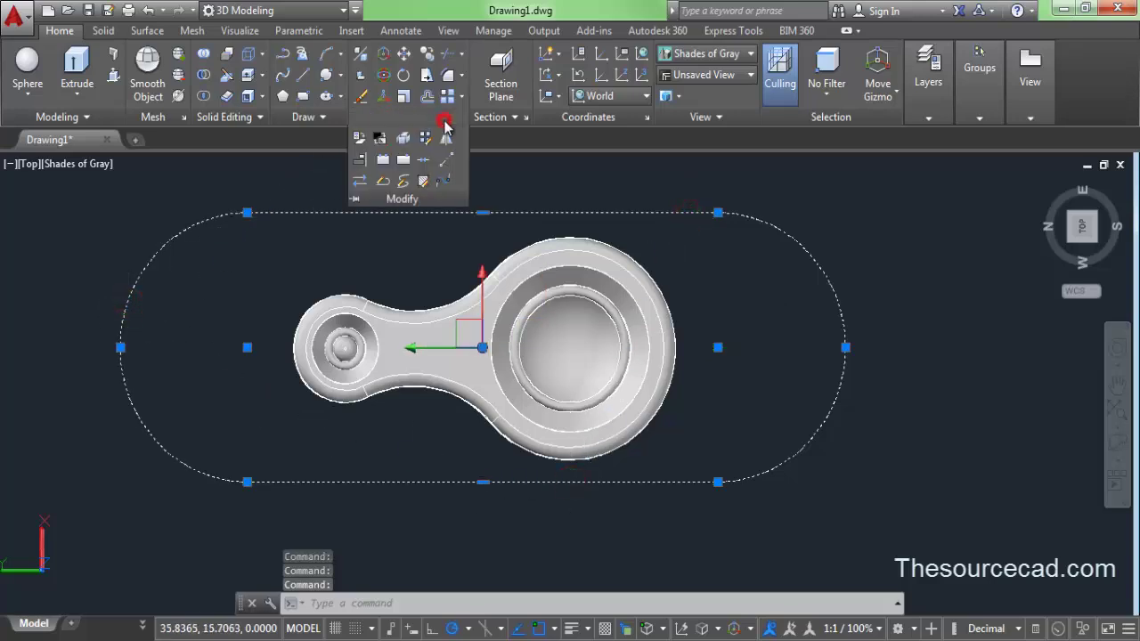
pyautogui.click(428, 160)
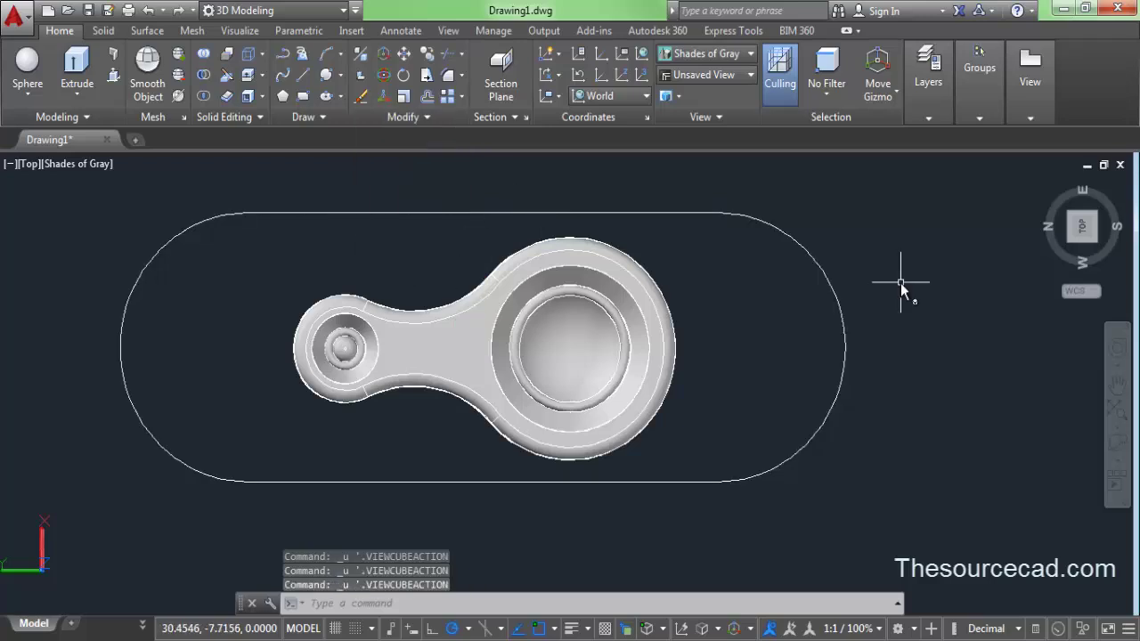
# Move the slot outline along the Y axis until its centre coincides with the large hole's centre, and deselect it
pyautogui.click(836, 292)
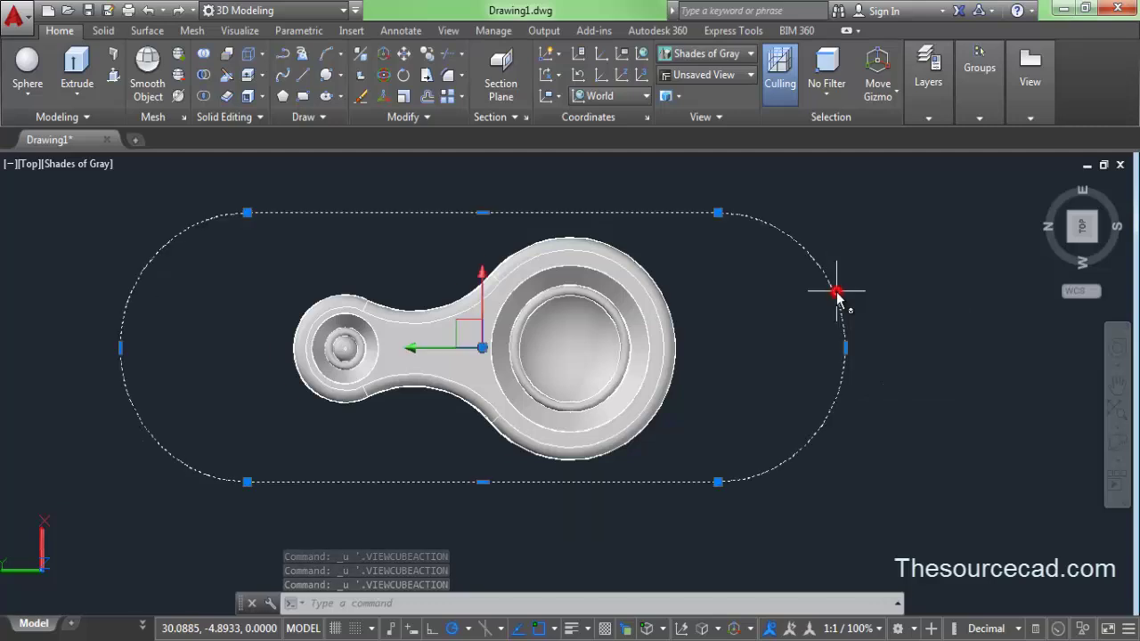
pyautogui.click(412, 353)
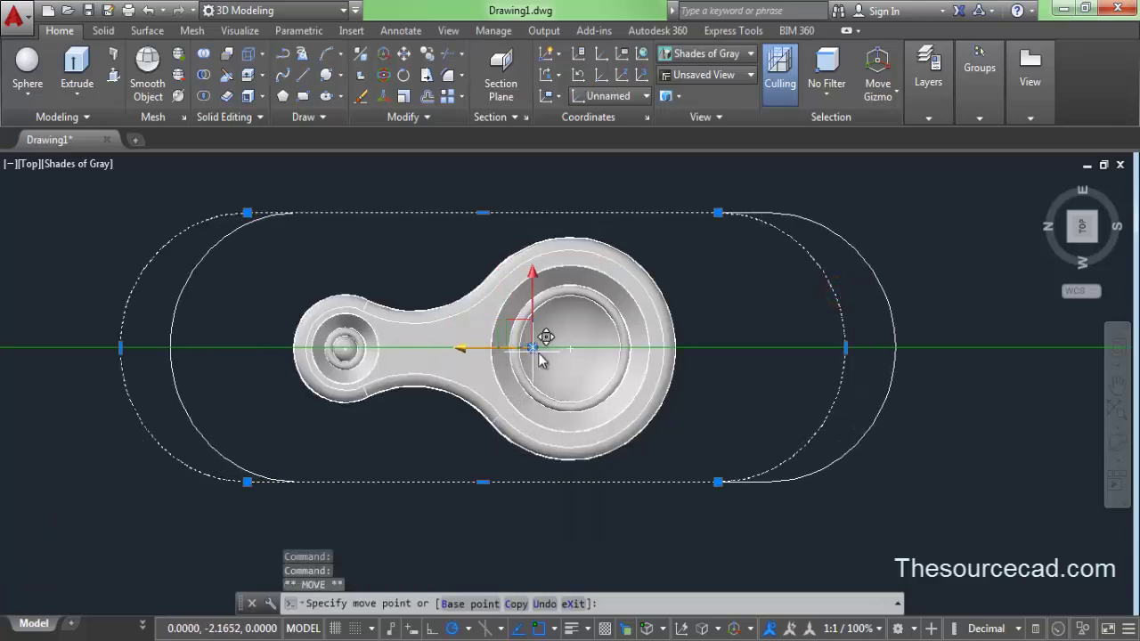
pyautogui.click(567, 349)
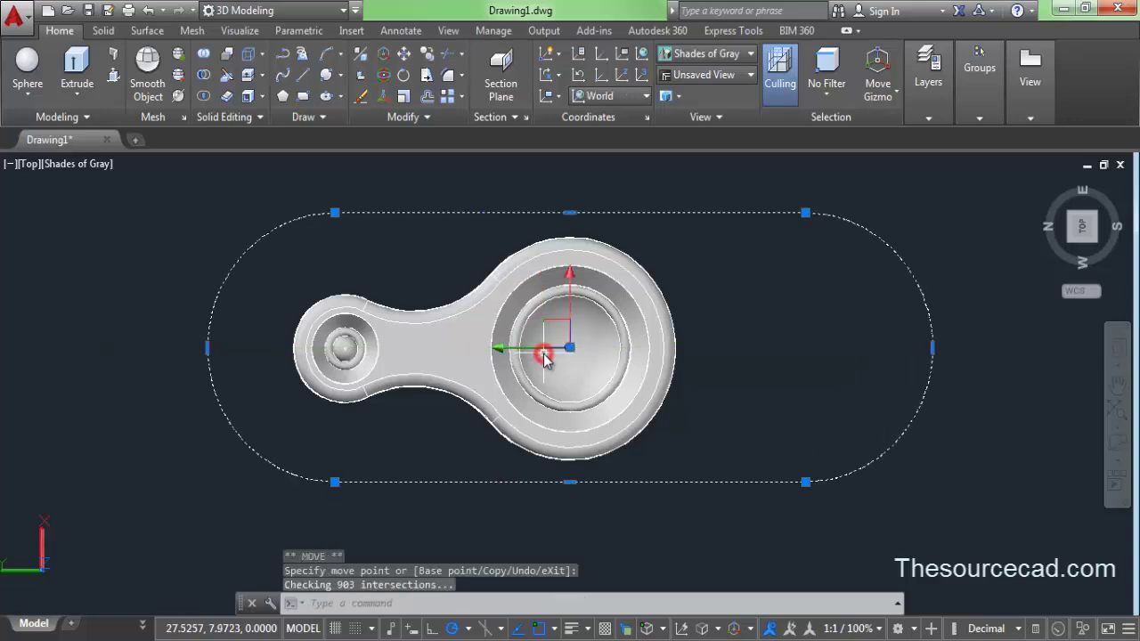
pyautogui.rightClick(117, 296)
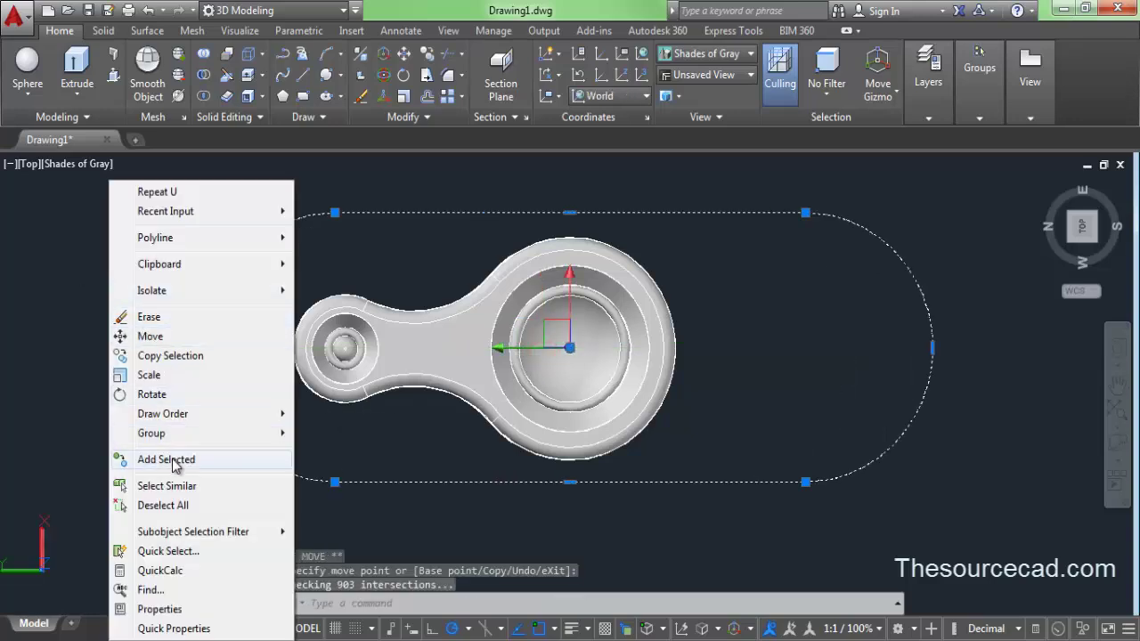
pyautogui.click(161, 505)
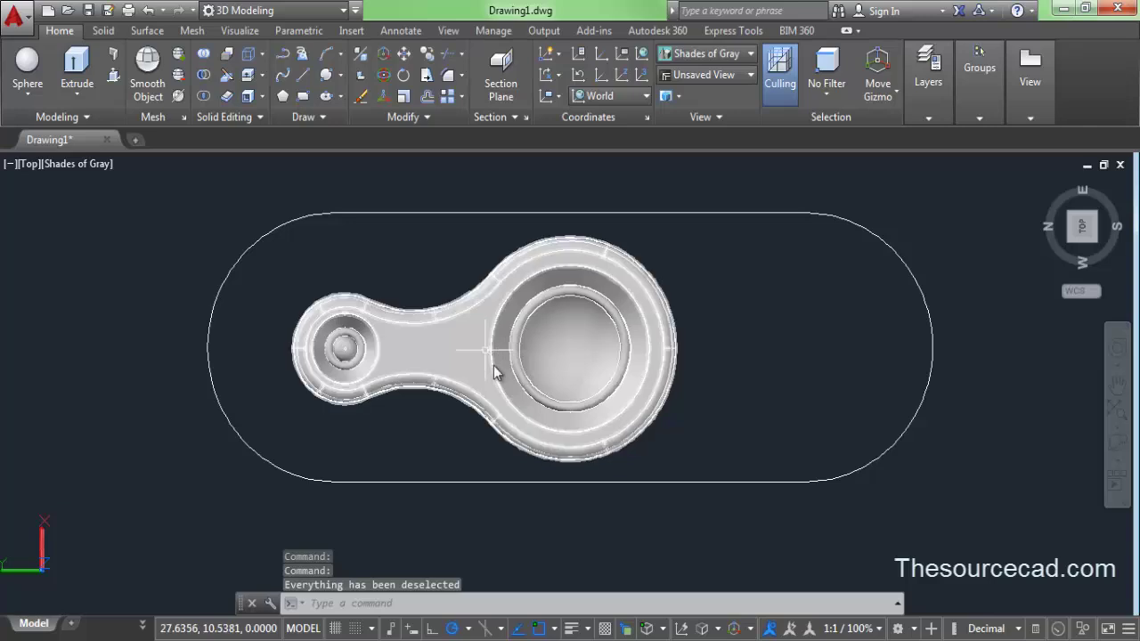
# In an isometric view, Presspull the area between the slot outline and the link downward into a thin slab
pyautogui.moveTo(728, 364); pyautogui.dragTo(687, 382, button='middle')
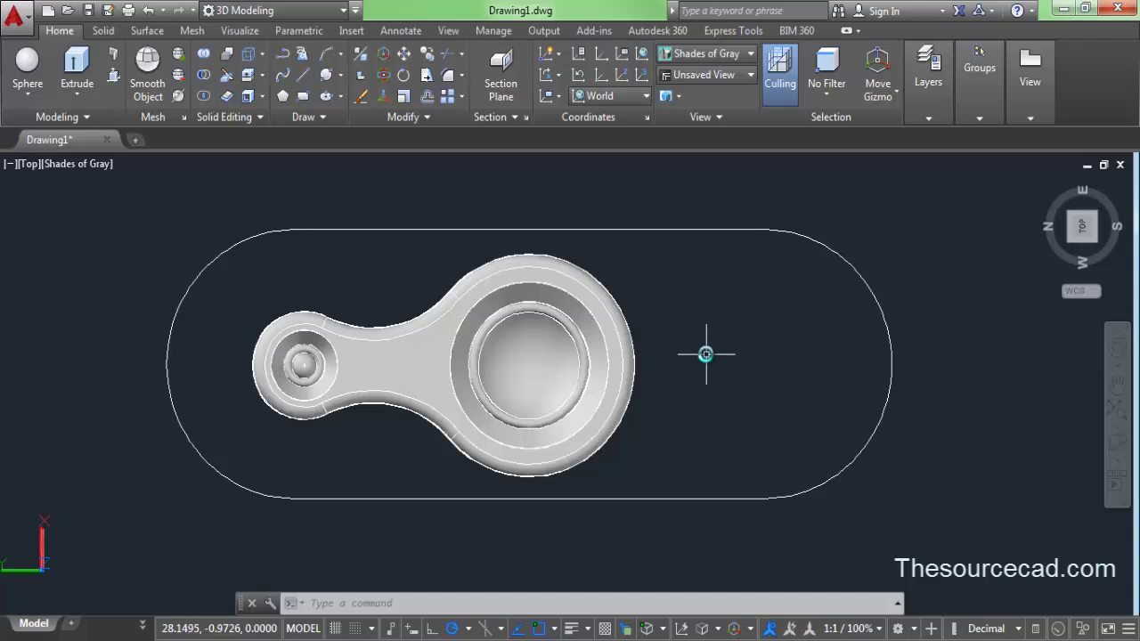
pyautogui.moveTo(1097, 216)
pyautogui.click(1047, 186)
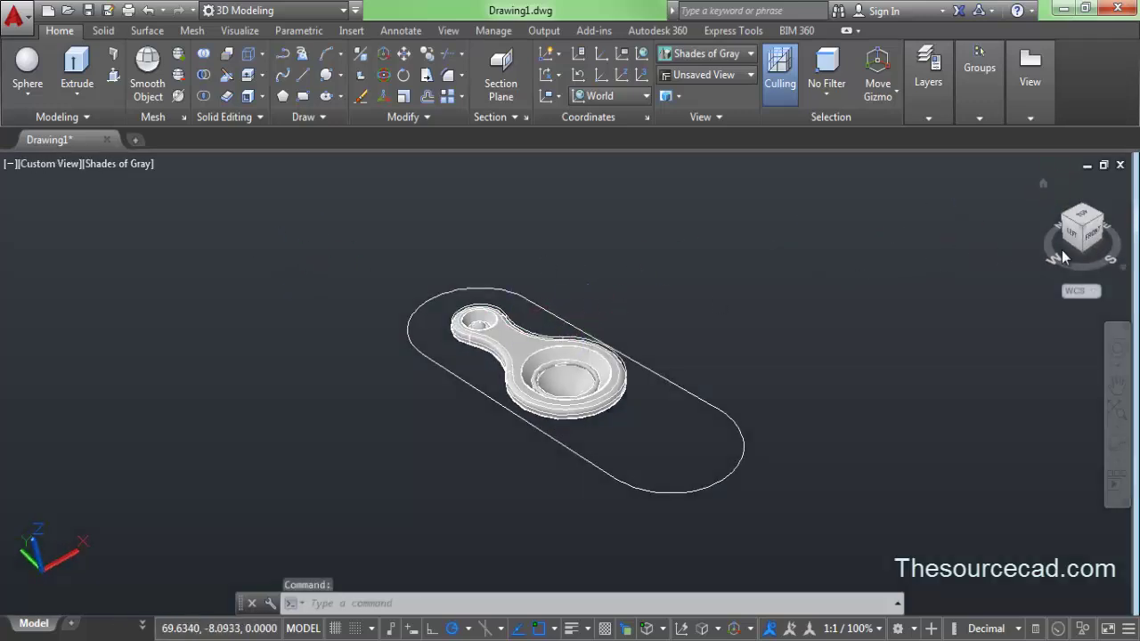
pyautogui.rightClick(1072, 226)
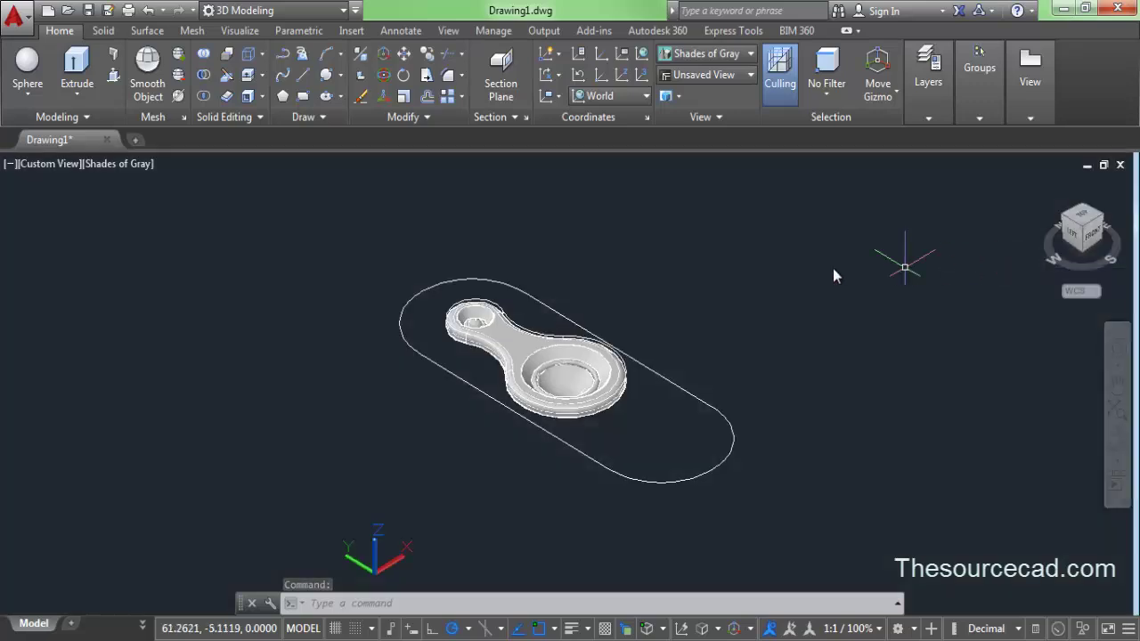
pyautogui.click(77, 71)
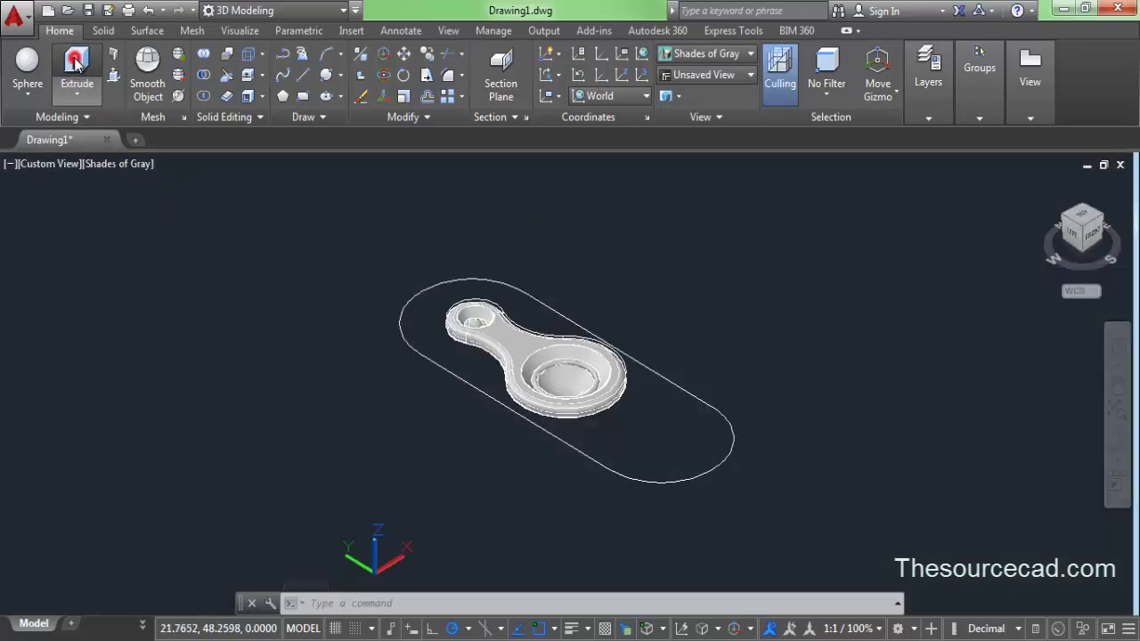
pyautogui.hotkey('ctrl', 'shift', 'e')
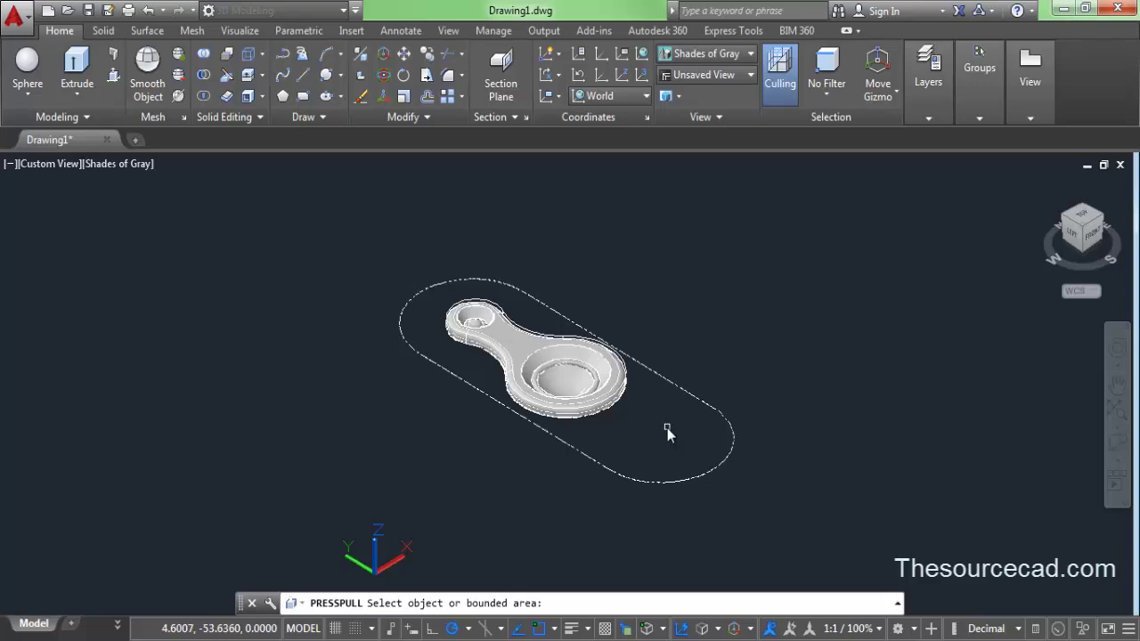
pyautogui.click(667, 430)
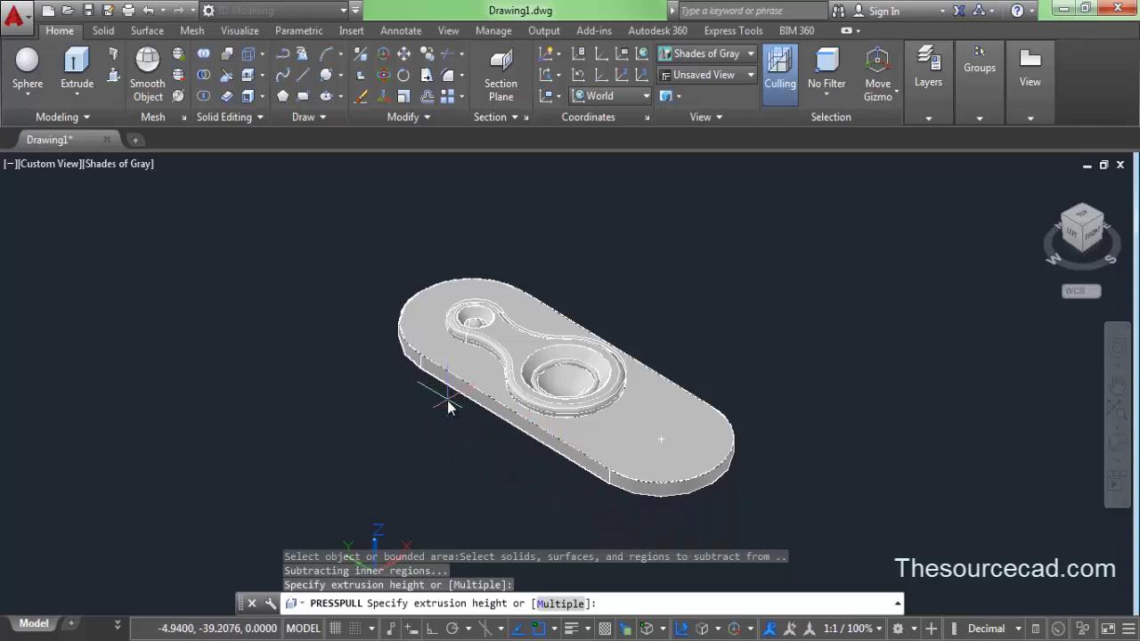
pyautogui.click(445, 401)
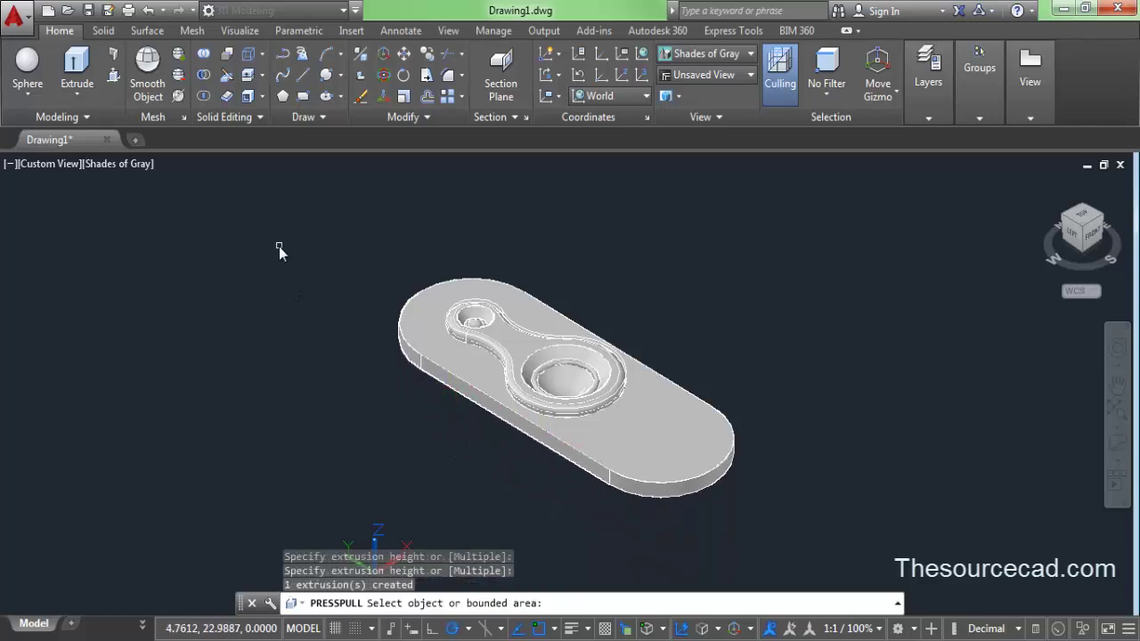
# Align the UCS to the slab's underside face in the Bottom view
pyautogui.moveTo(667, 374); pyautogui.dragTo(605, 334, button='middle')
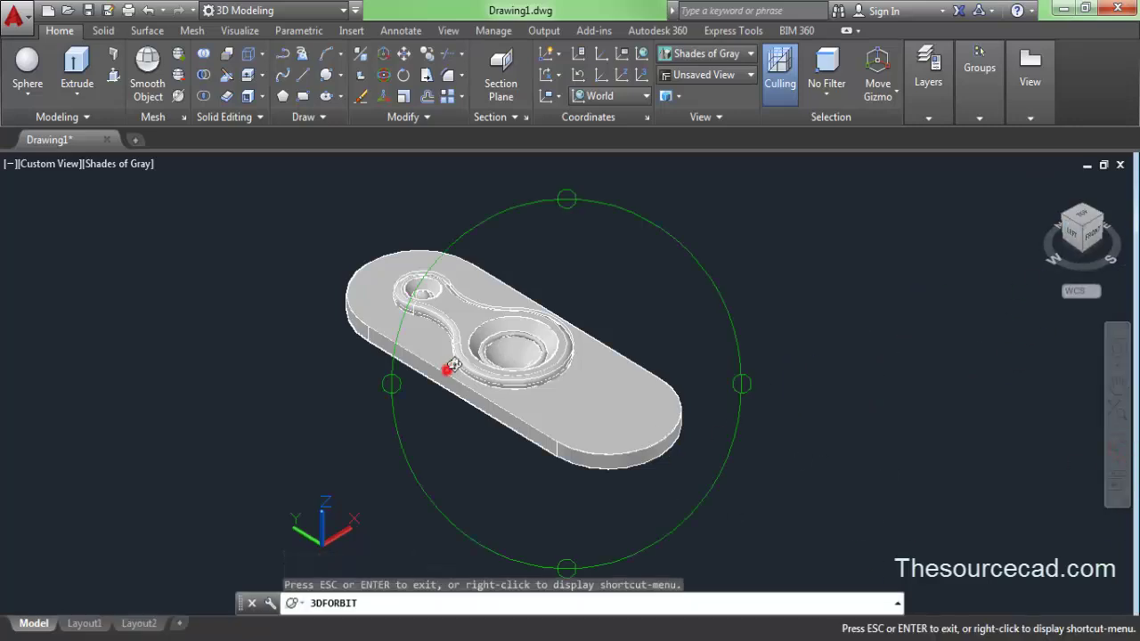
pyautogui.moveTo(453, 365); pyautogui.dragTo(683, 272)
pyautogui.rightClick(725, 181)
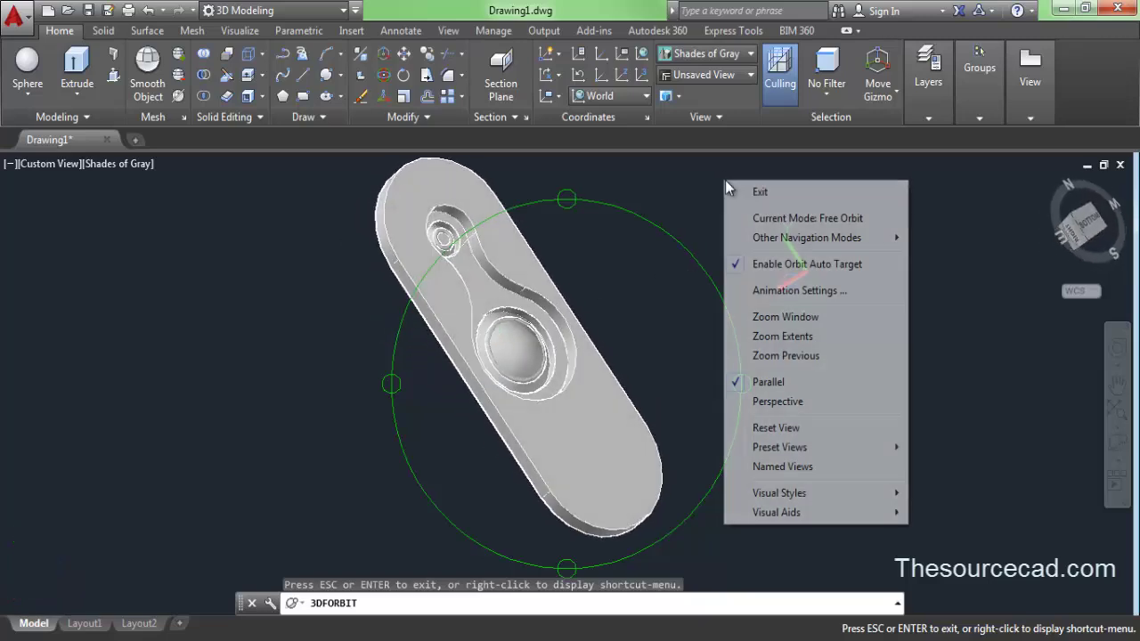
pyautogui.click(730, 190)
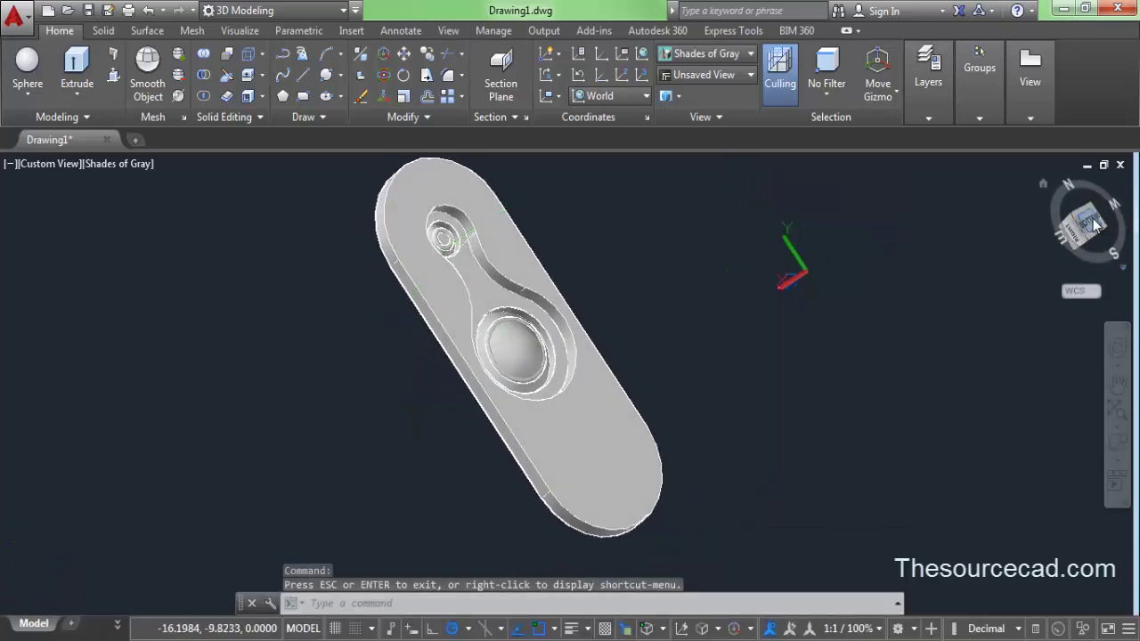
pyautogui.click(1096, 226)
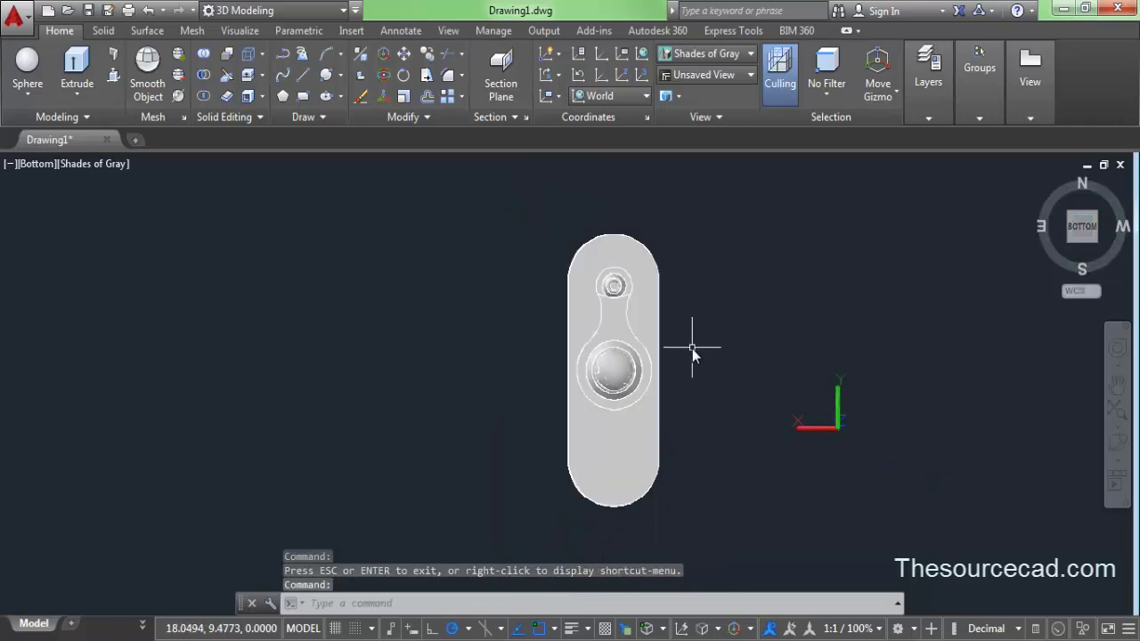
pyautogui.click(552, 98)
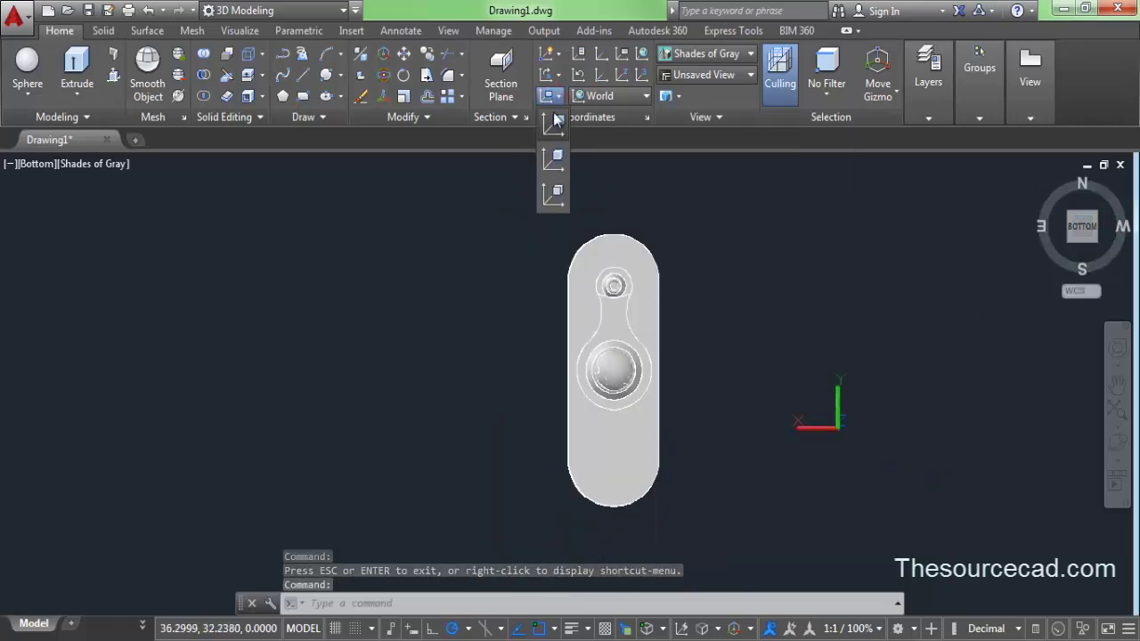
pyautogui.click(554, 194)
pyautogui.click(607, 474)
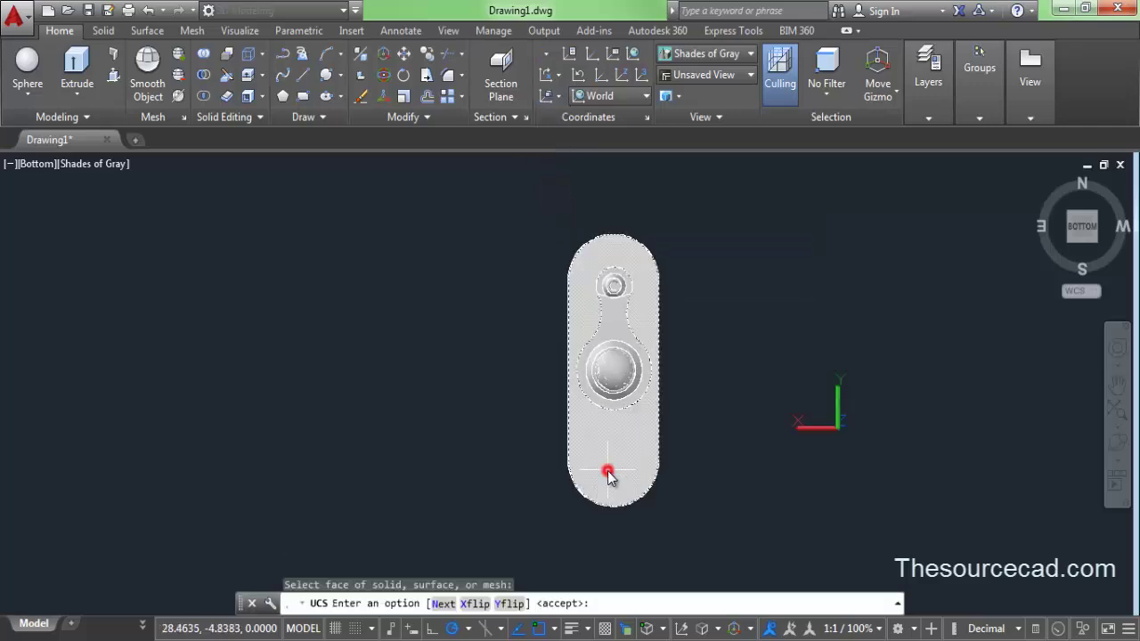
pyautogui.press('Return')
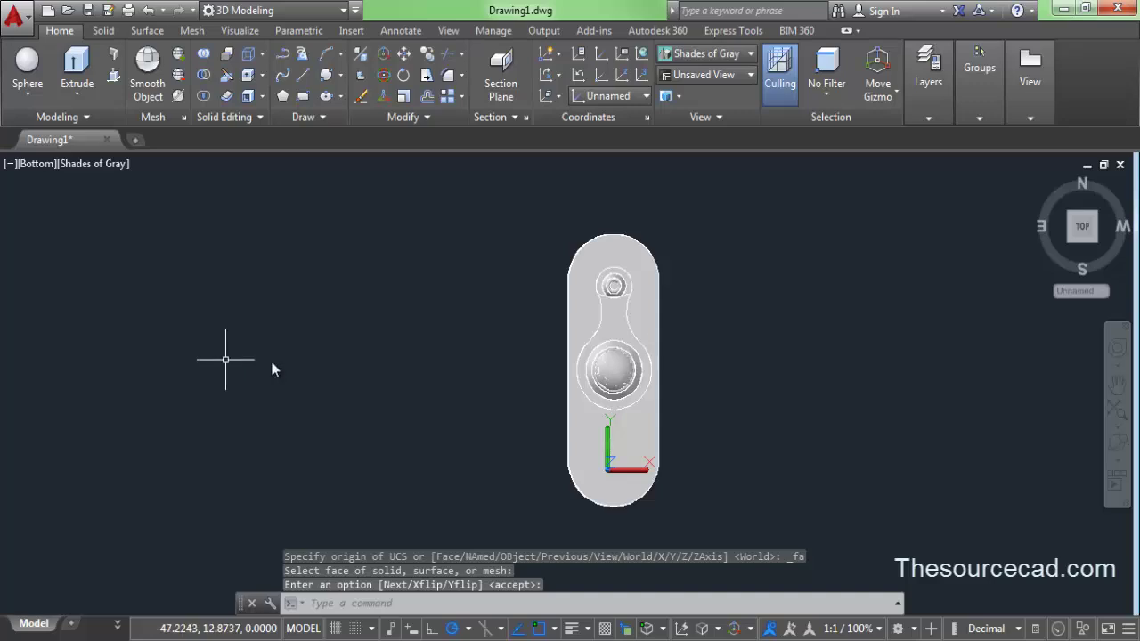
pyautogui.scroll(2, 597, 356)
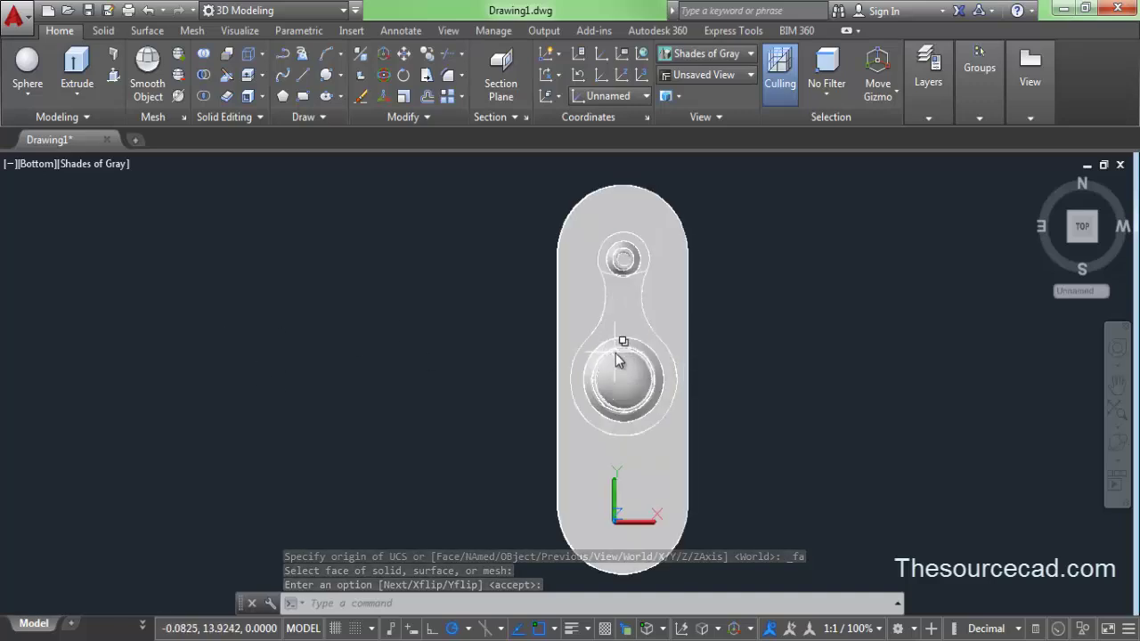
pyautogui.moveTo(618, 338); pyautogui.dragTo(509, 343, button='middle')
pyautogui.press('Return')
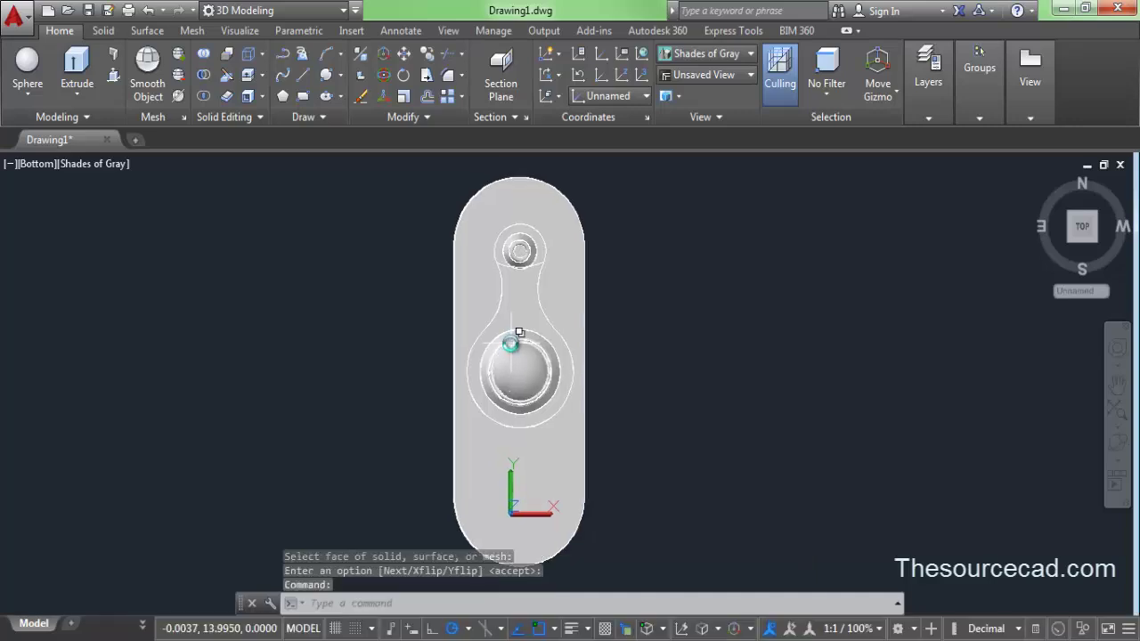
pyautogui.rightClick(519, 332)
pyautogui.click(603, 389)
pyautogui.press('Escape')
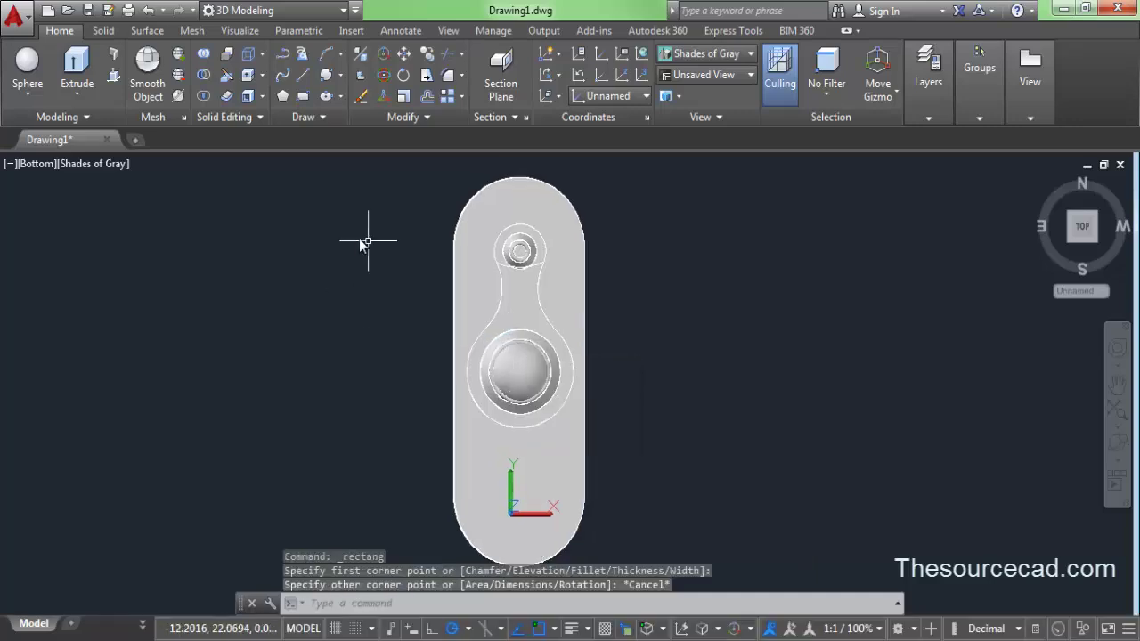
# With object snap off, draw a rectangle on the slab's underside just inside its long straight sides, enclosing the whole link
pyautogui.click(302, 100)
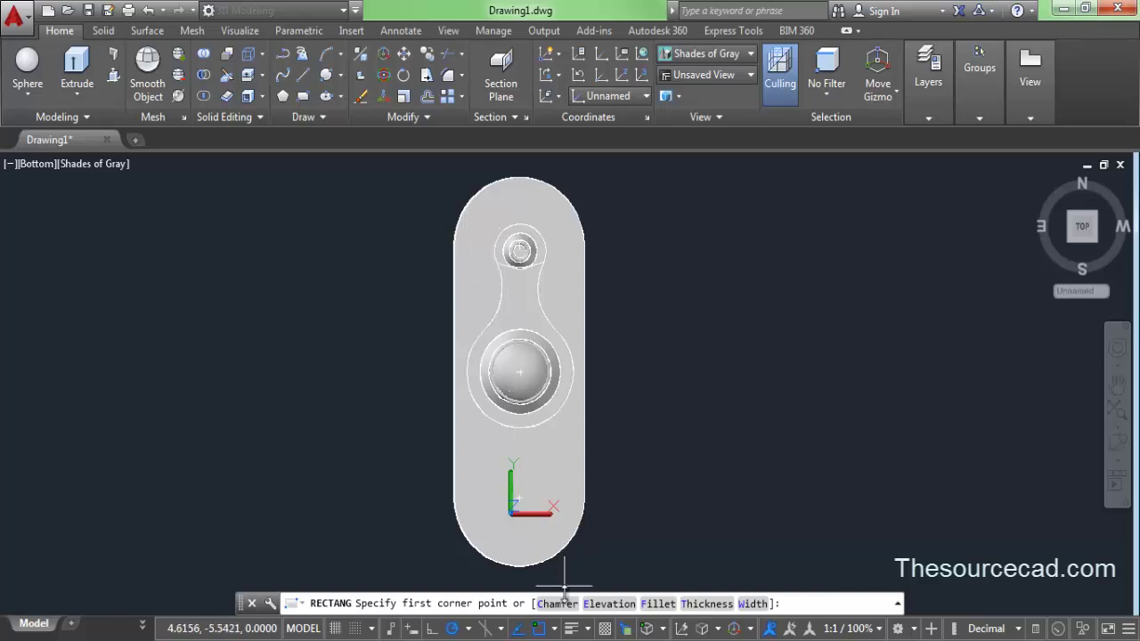
pyautogui.click(540, 629)
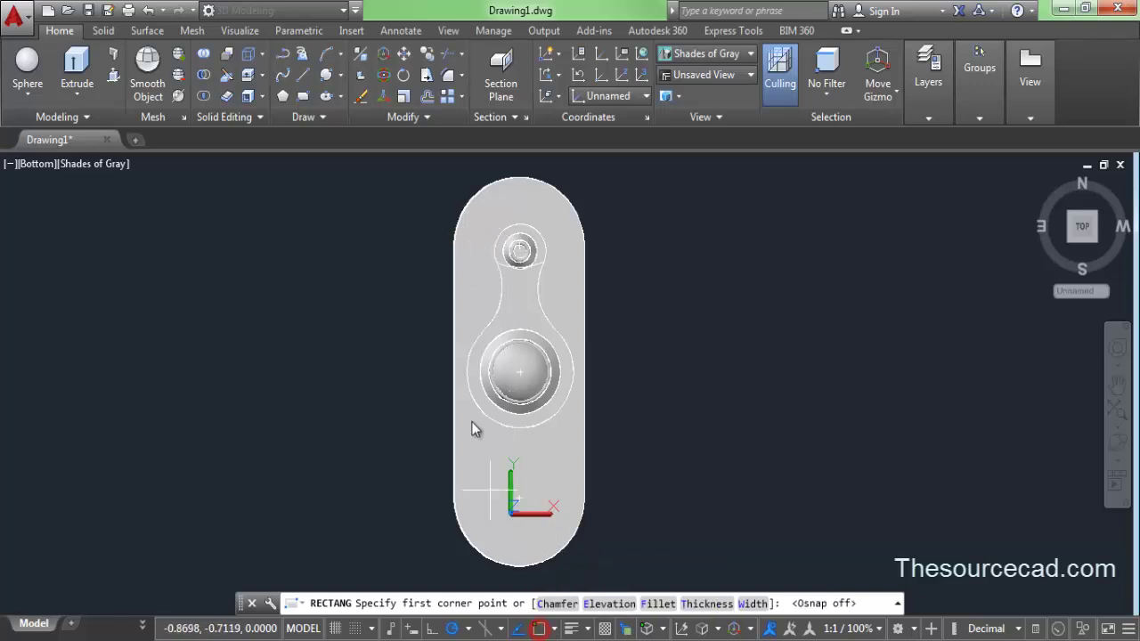
pyautogui.click(459, 216)
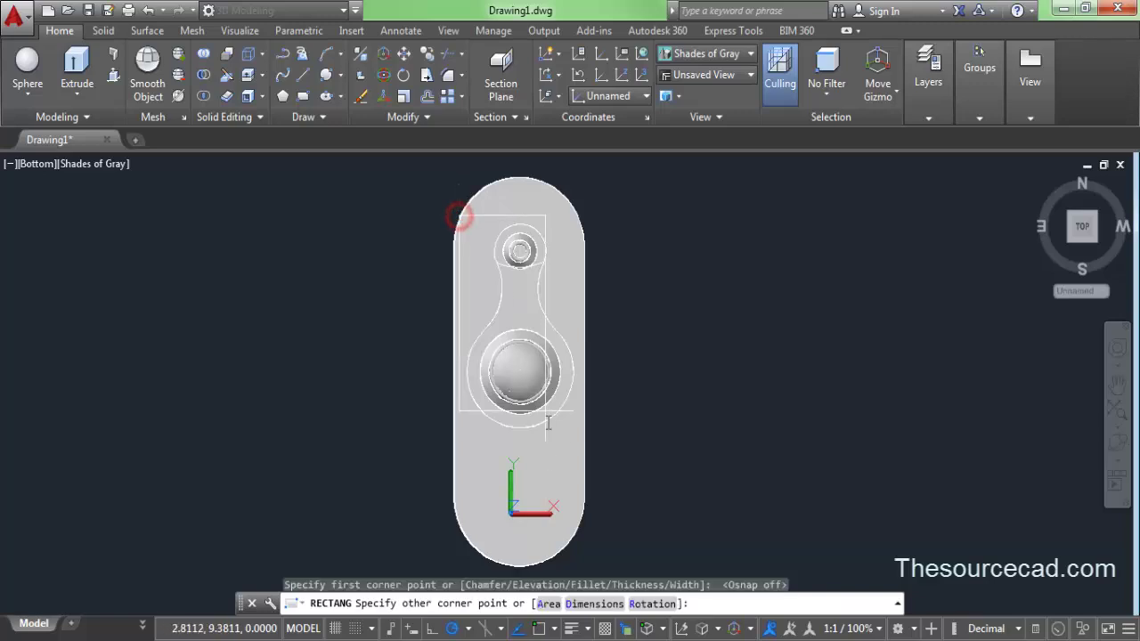
pyautogui.click(580, 486)
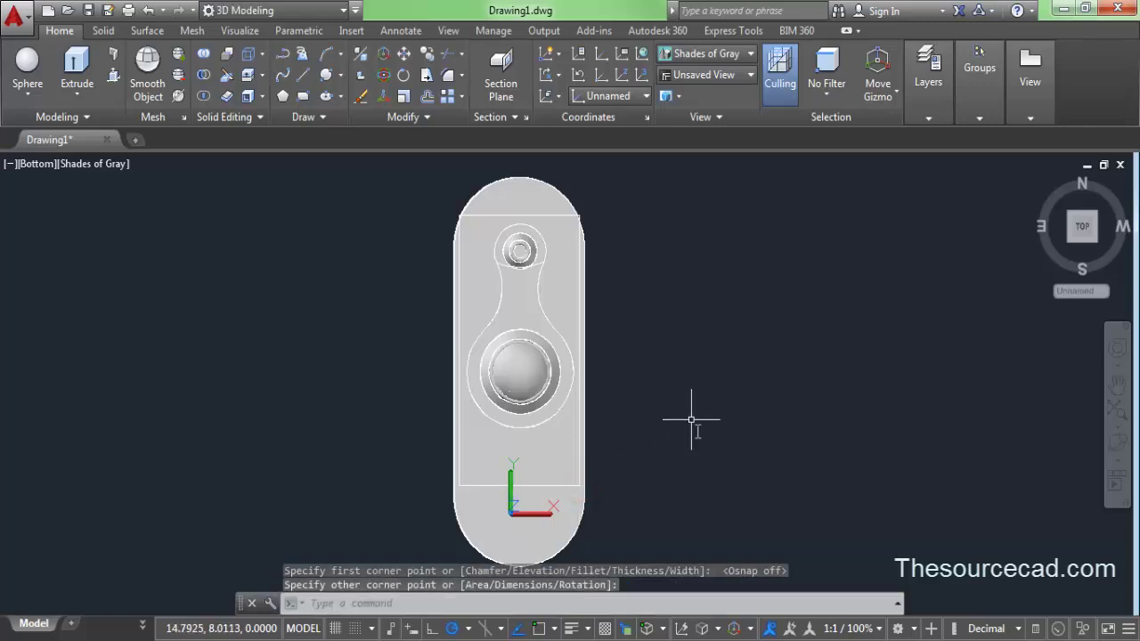
# Create five new layers, Layer1 to Layer5
pyautogui.moveTo(928, 73)
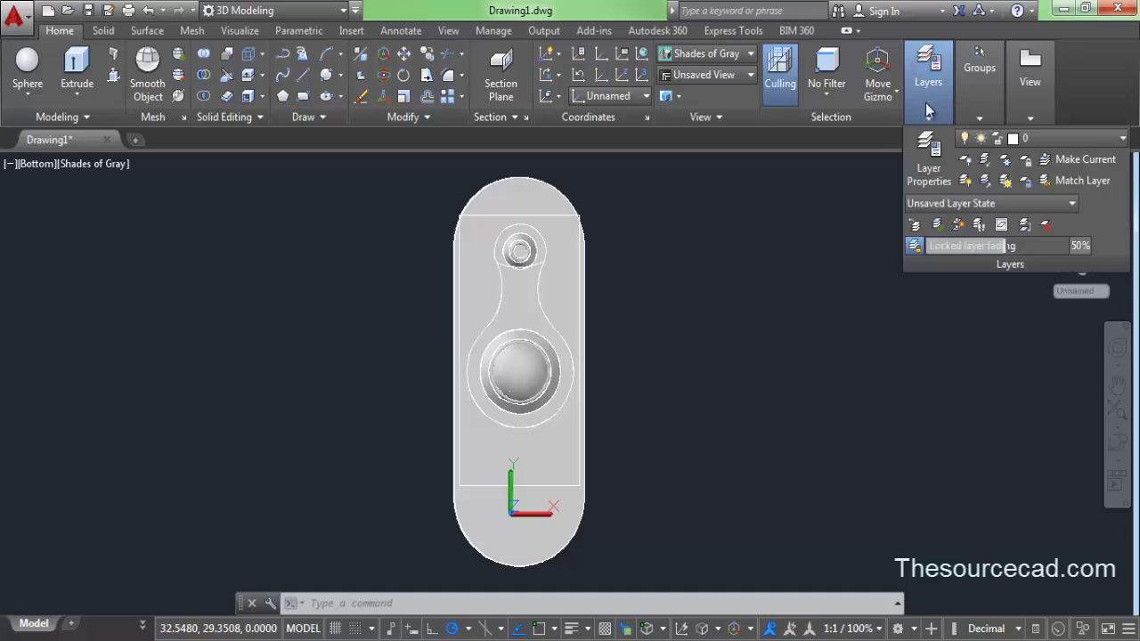
pyautogui.click(927, 166)
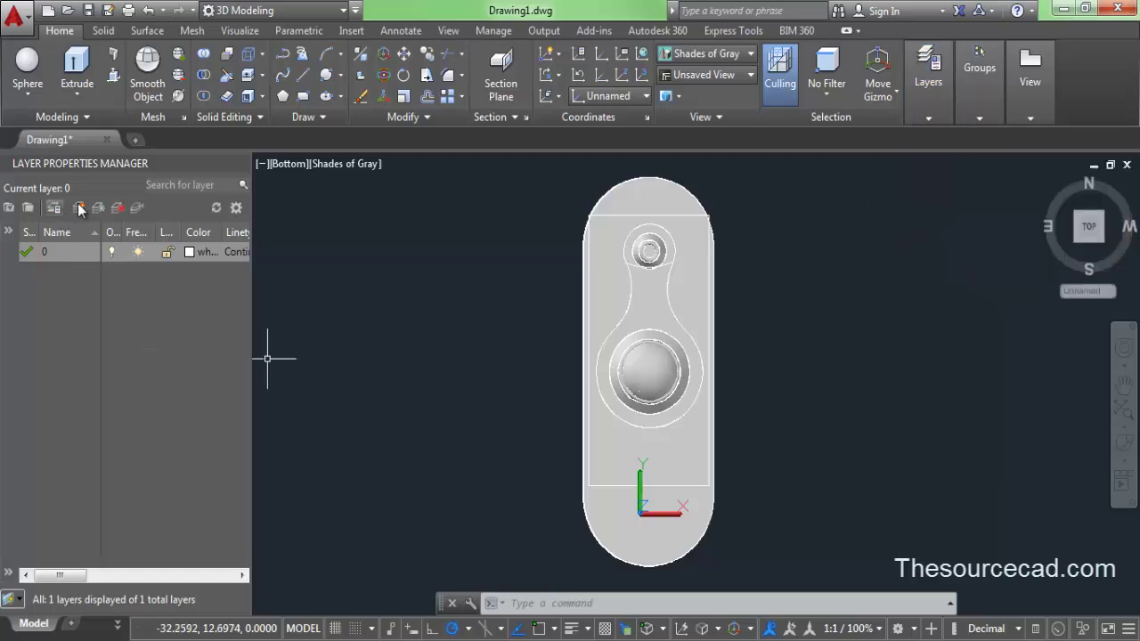
pyautogui.click(80, 208)
pyautogui.click(79, 207)
pyautogui.click(79, 208)
pyautogui.click(79, 207)
pyautogui.click(80, 208)
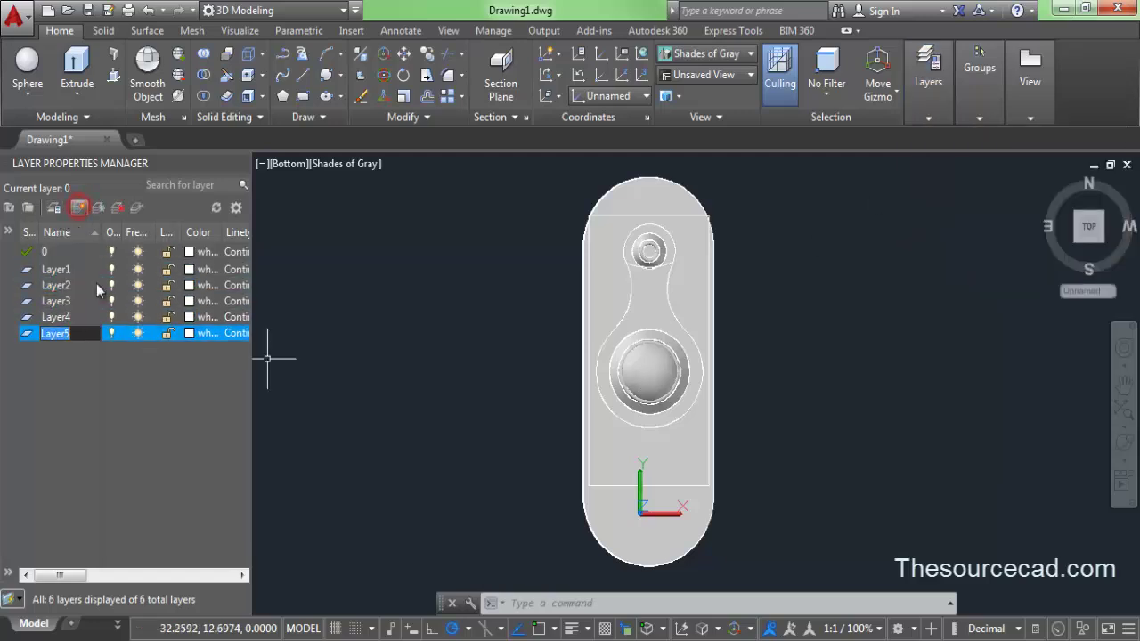
# Set Layer1's colour to red and turn the layer off, closing the layer manager
pyautogui.click(189, 269)
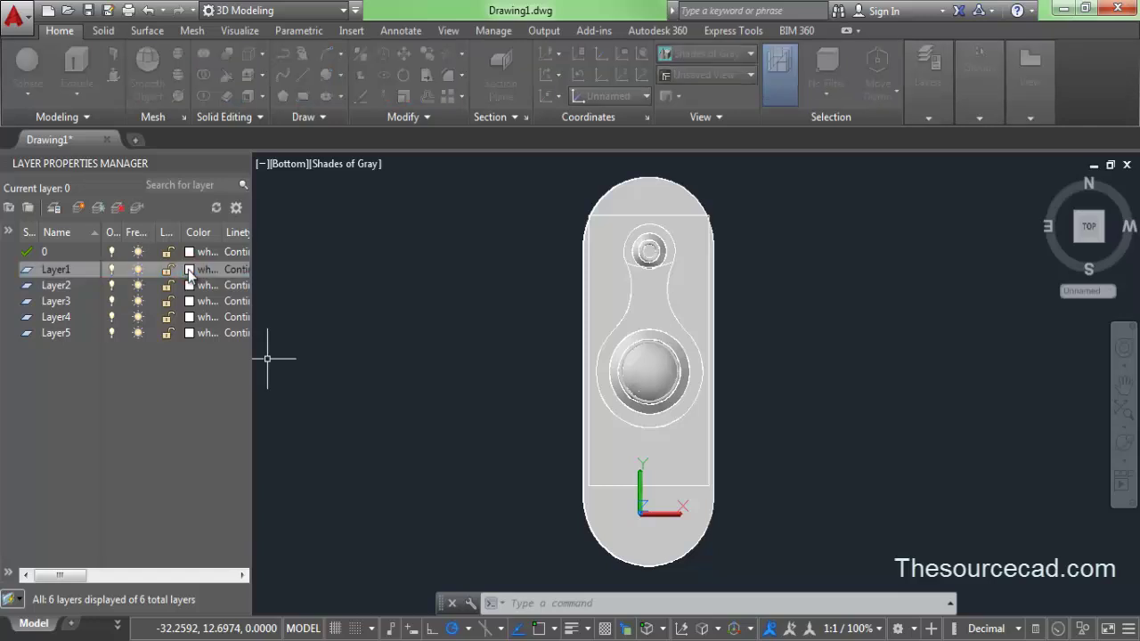
pyautogui.click(188, 269)
pyautogui.click(444, 371)
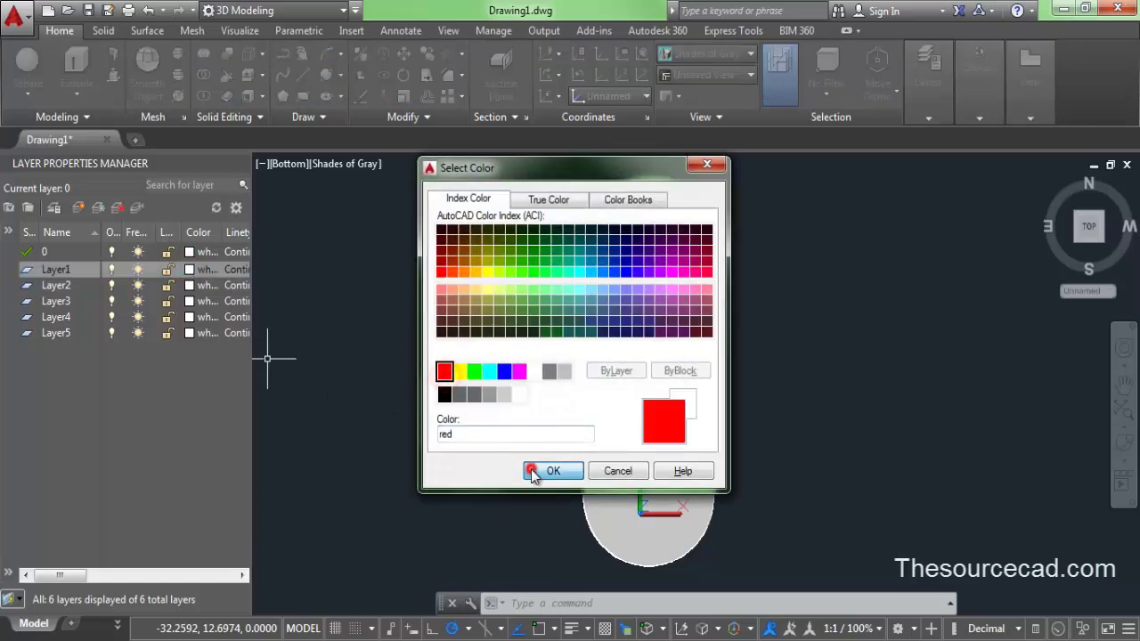
pyautogui.click(532, 470)
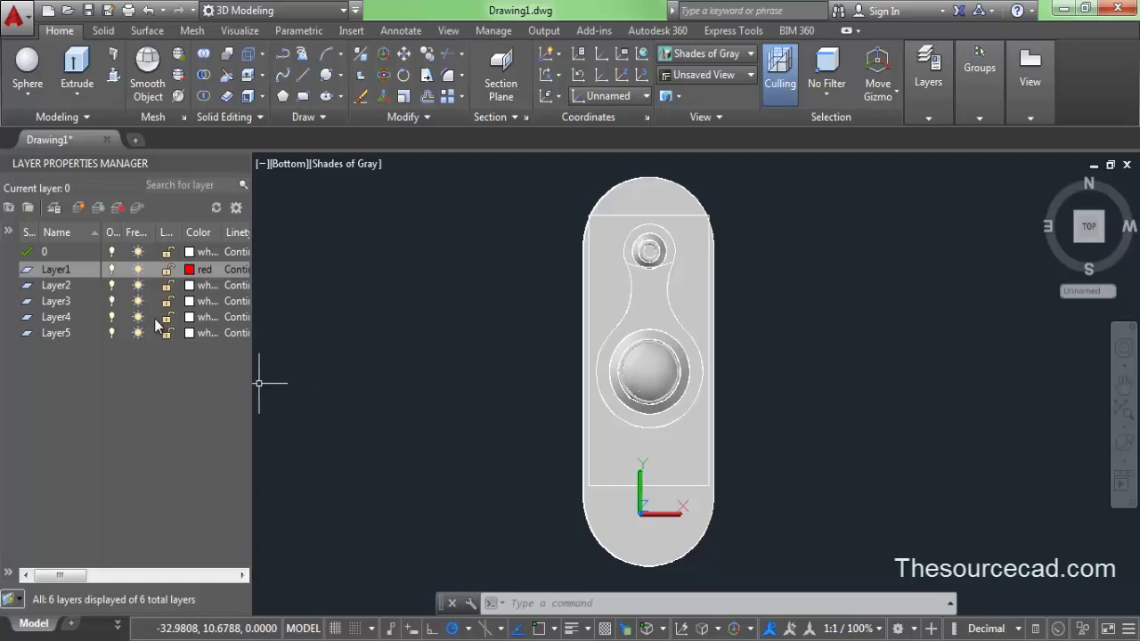
pyautogui.click(112, 269)
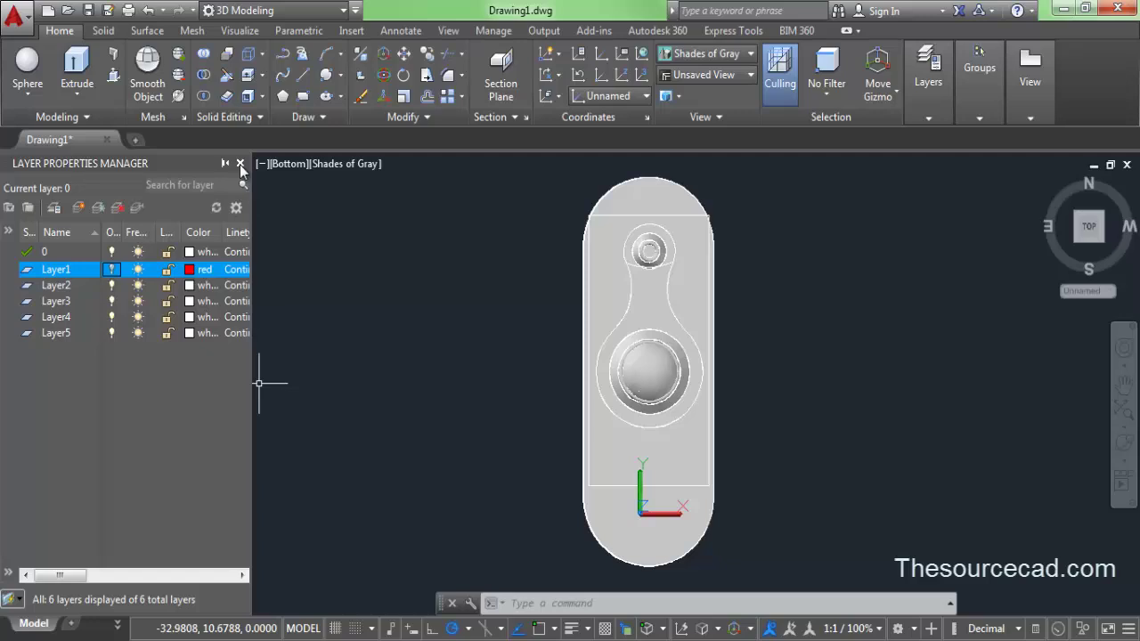
pyautogui.click(240, 164)
# Move the slot-shaped slab onto the turned-off Layer1 to hide it
pyautogui.click(541, 192)
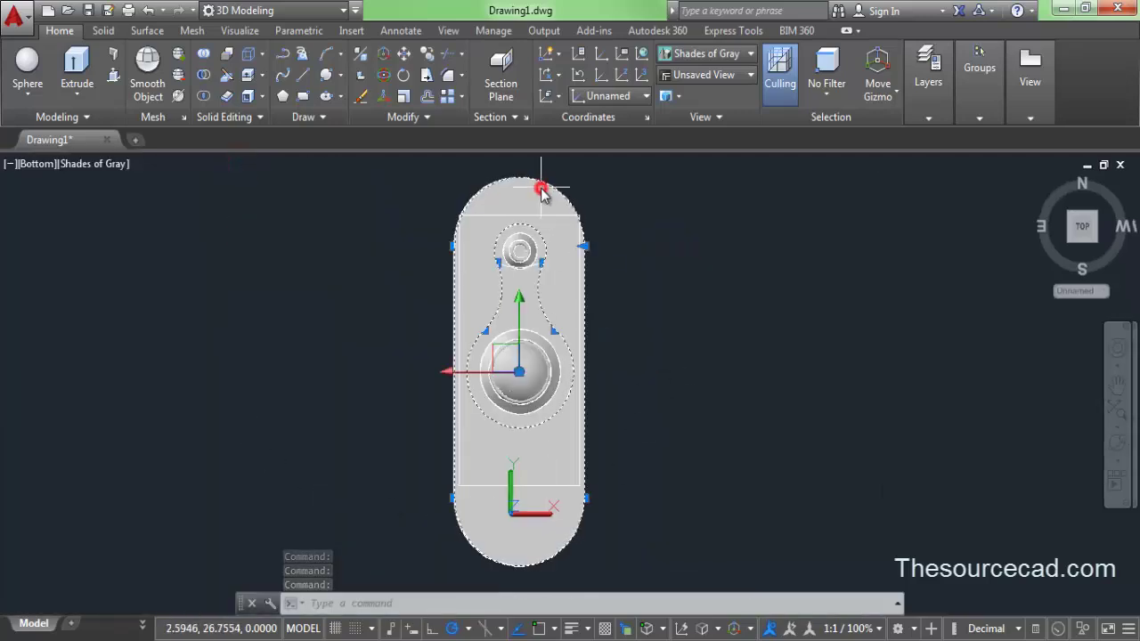
pyautogui.click(931, 98)
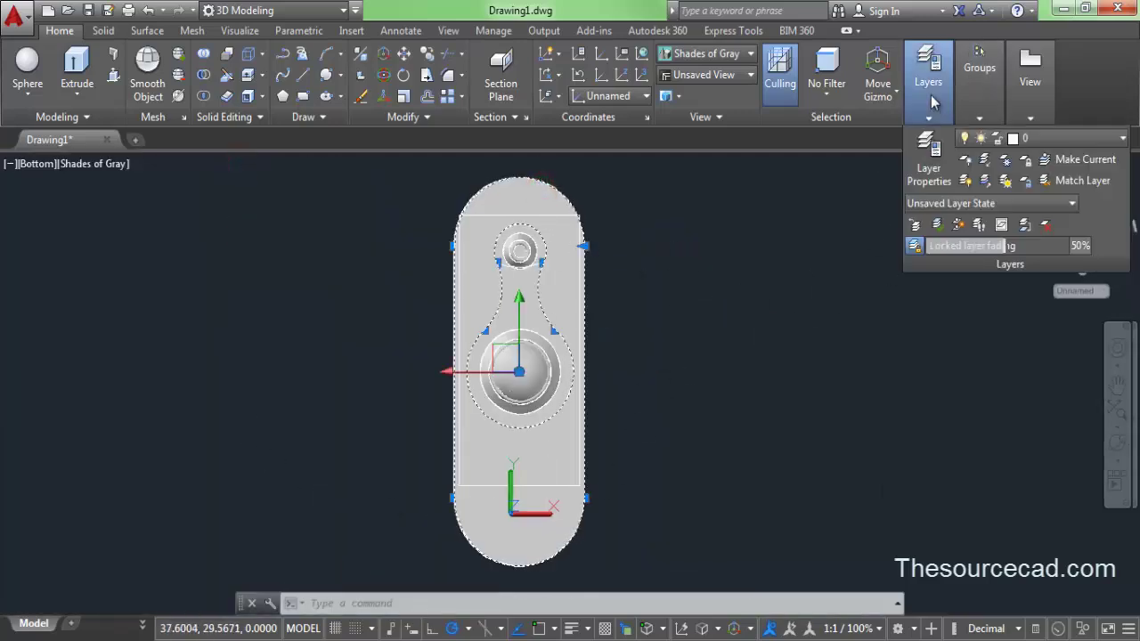
pyautogui.click(1046, 142)
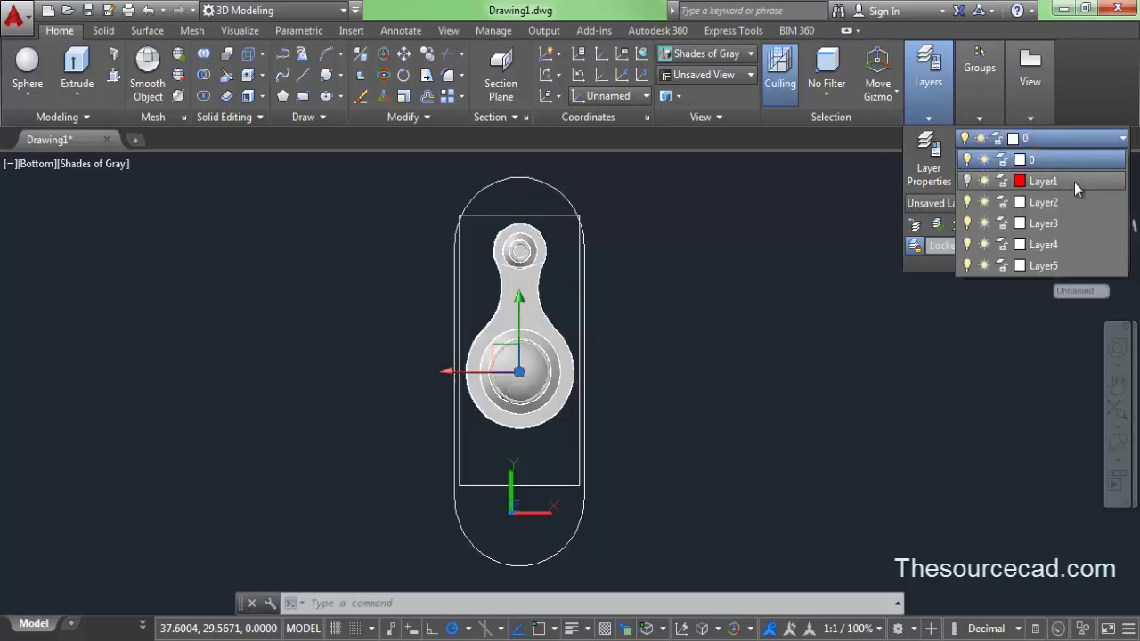
pyautogui.click(1074, 182)
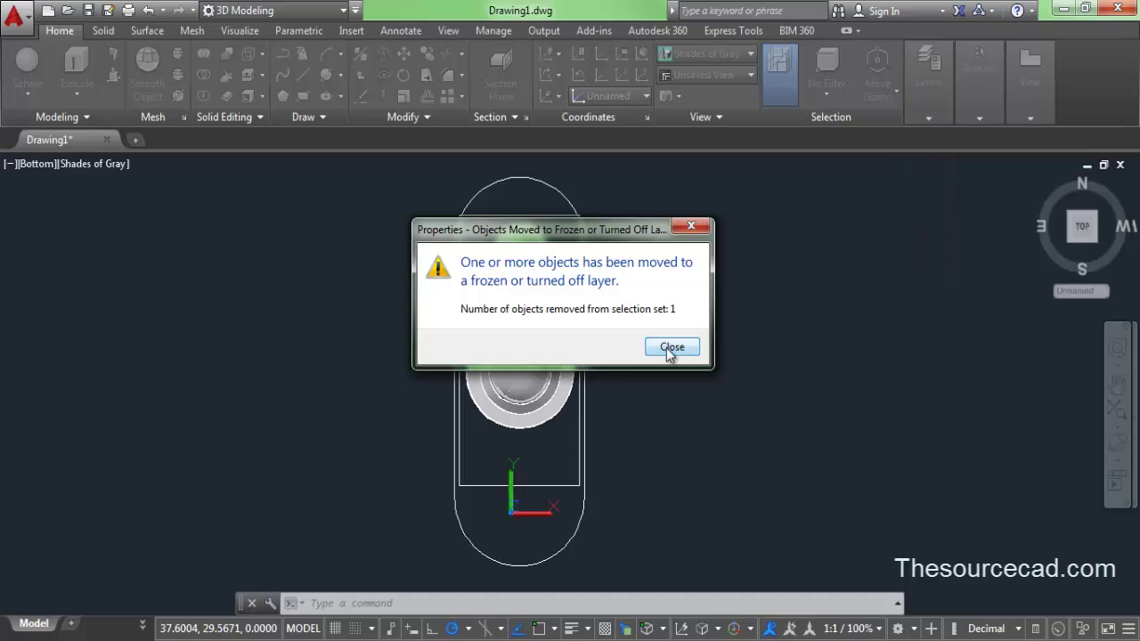
pyautogui.click(669, 348)
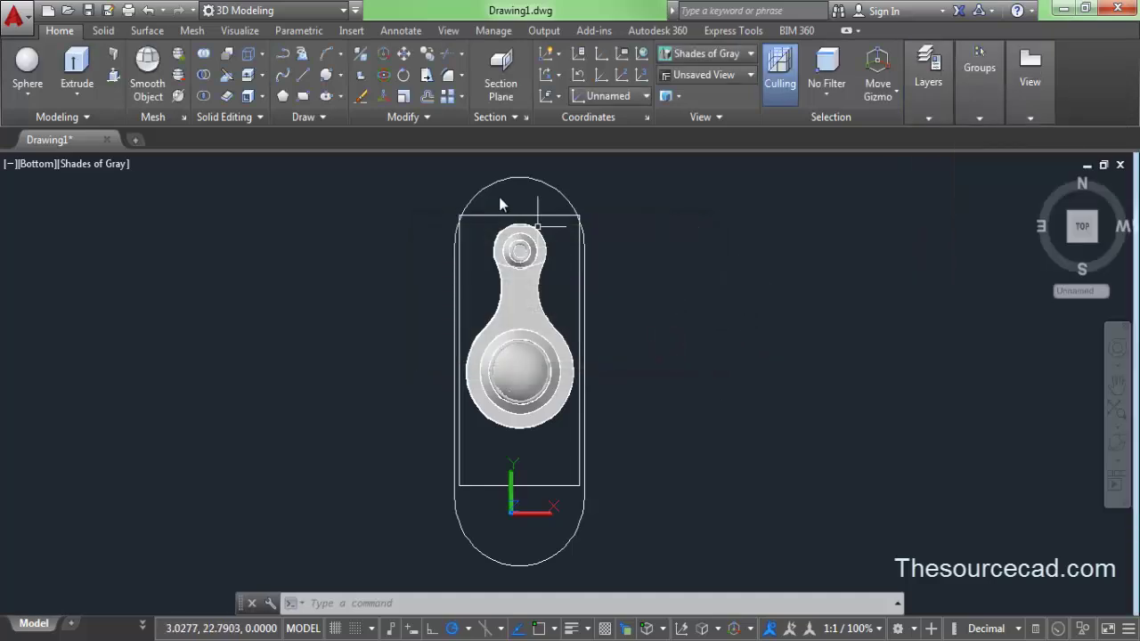
# Fillet all corners of the rectangle as a polyline with radius 2
pyautogui.click(448, 78)
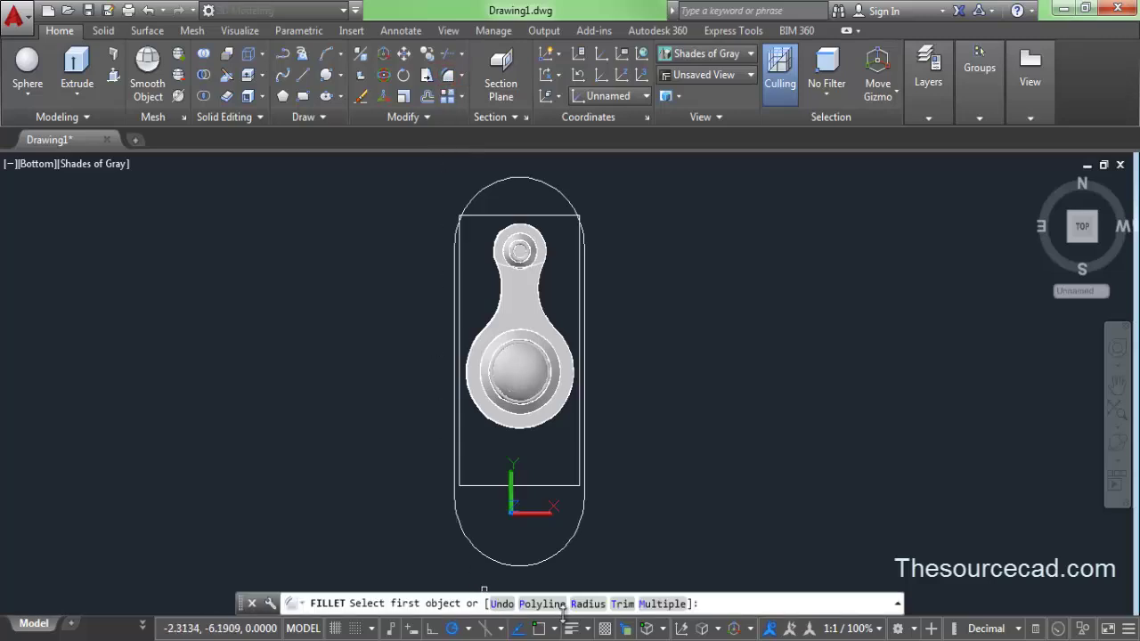
pyautogui.click(585, 604)
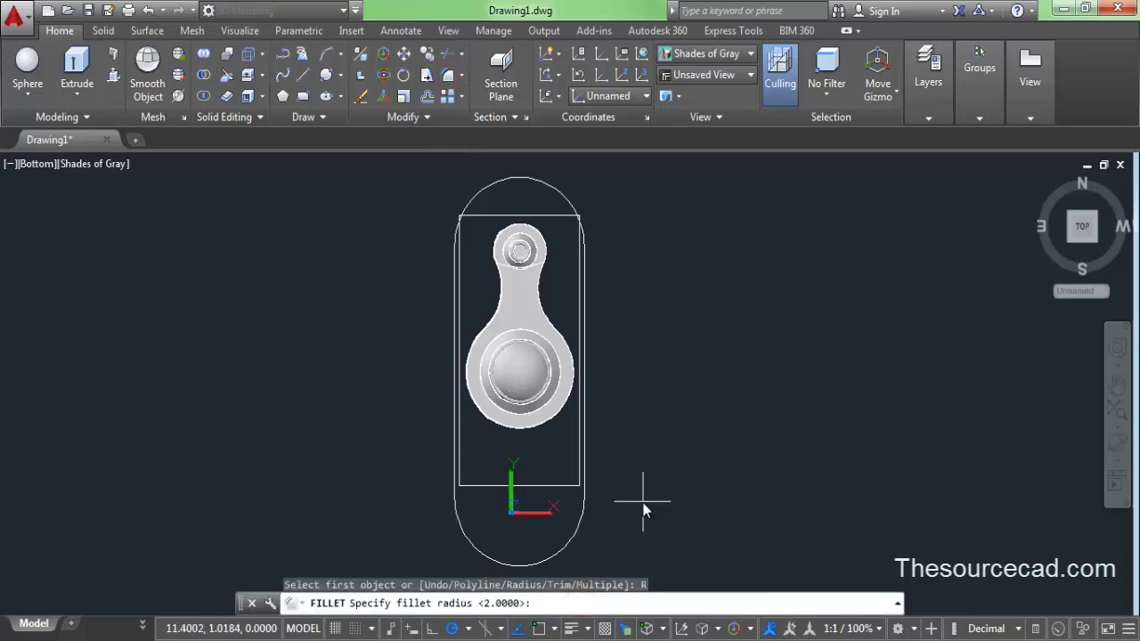
pyautogui.write('2')
pyautogui.press('Return')
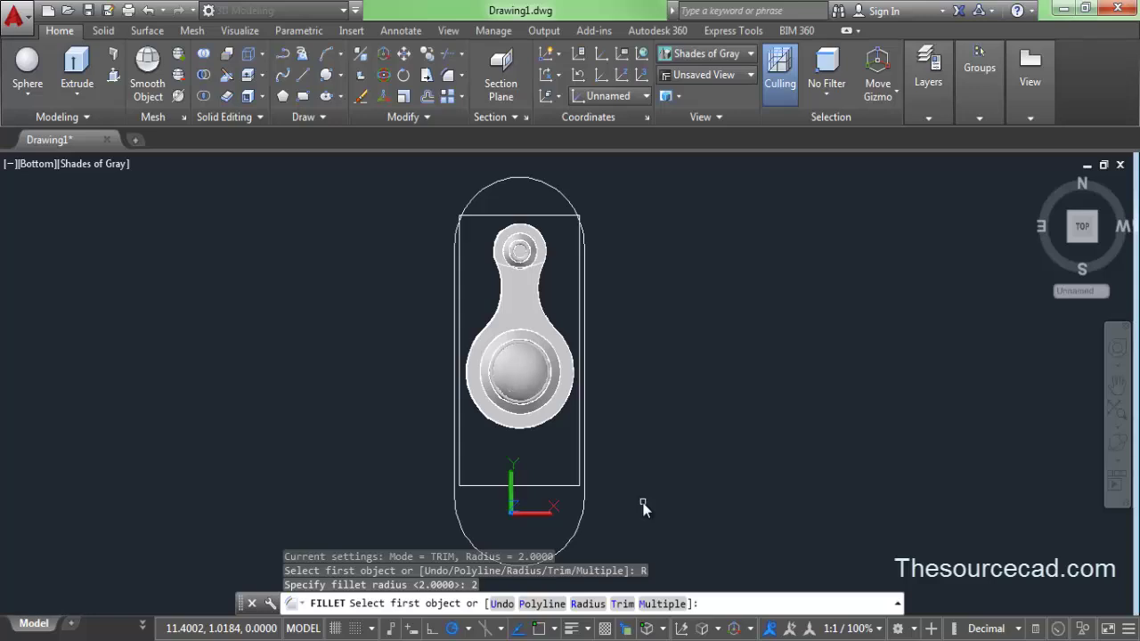
pyautogui.click(536, 604)
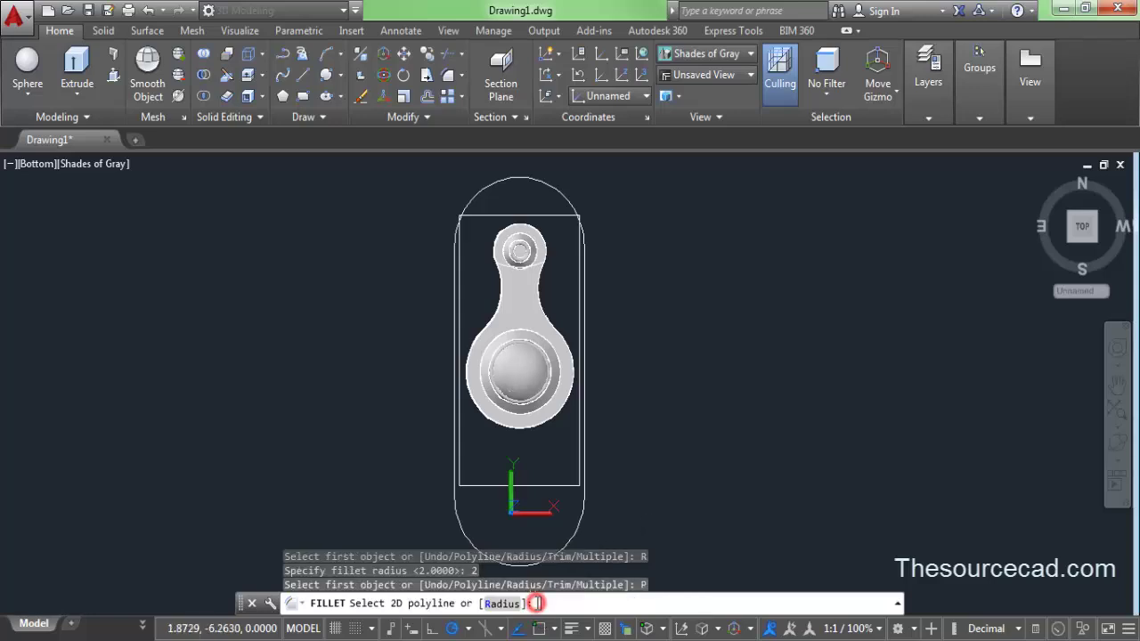
pyautogui.click(548, 490)
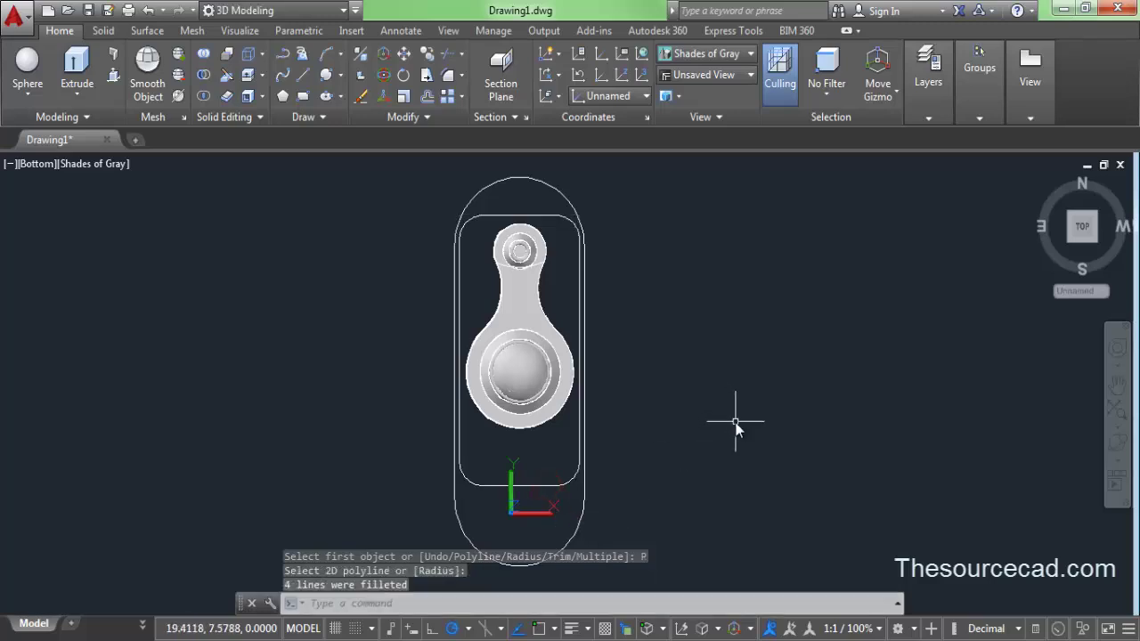
# Draw a smaller rectangle inside the rounded one, from beside the small hole to below the large hole
pyautogui.click(303, 98)
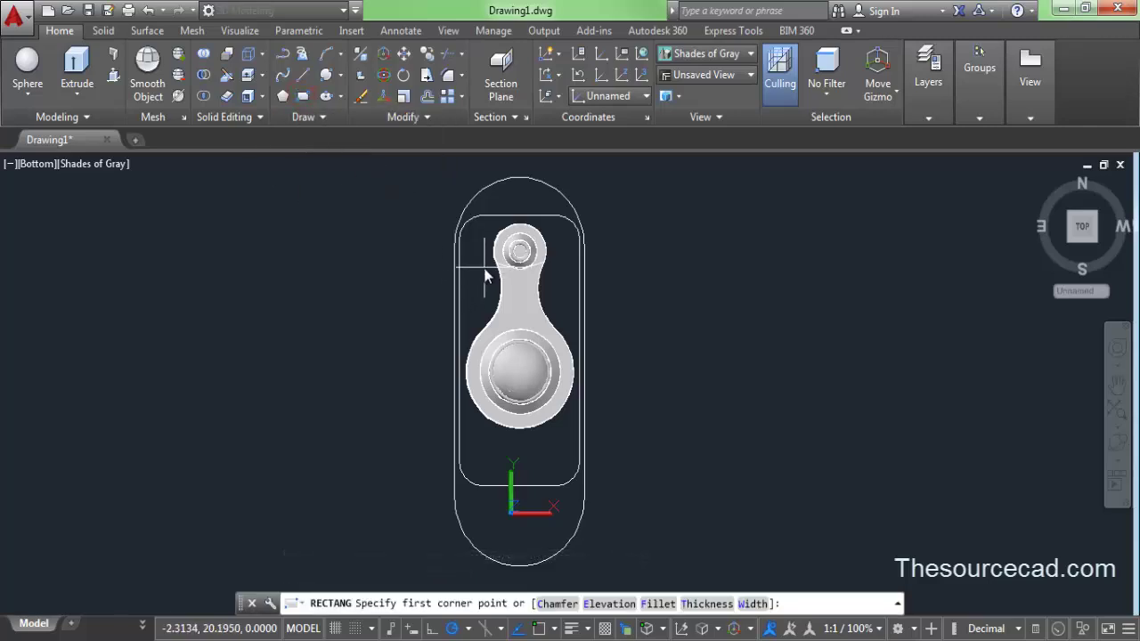
pyautogui.click(489, 267)
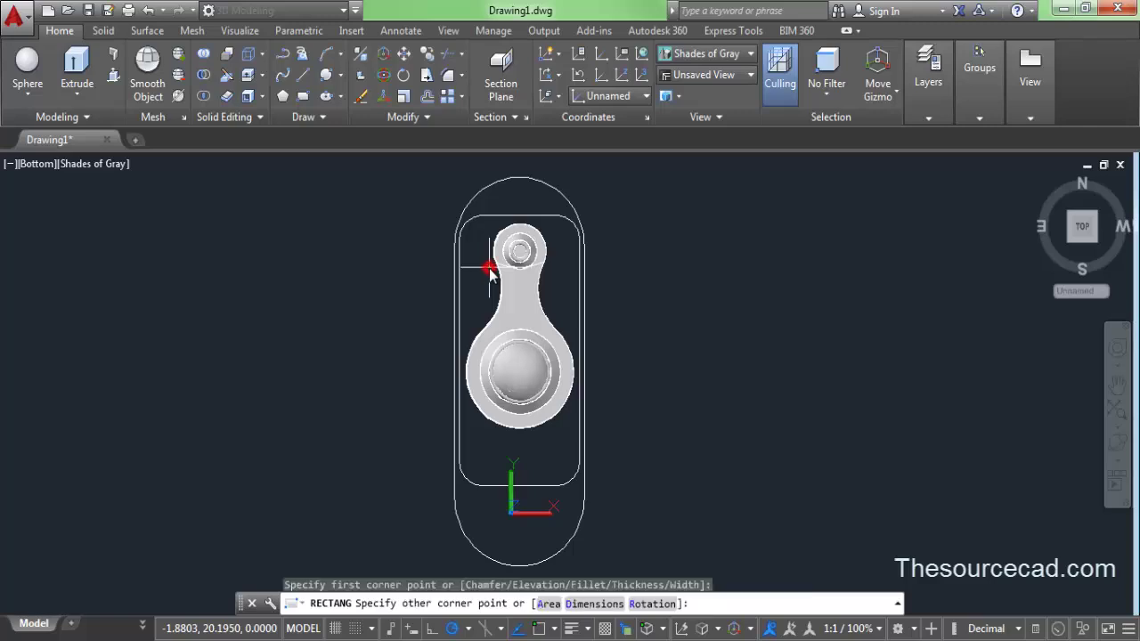
pyautogui.click(560, 444)
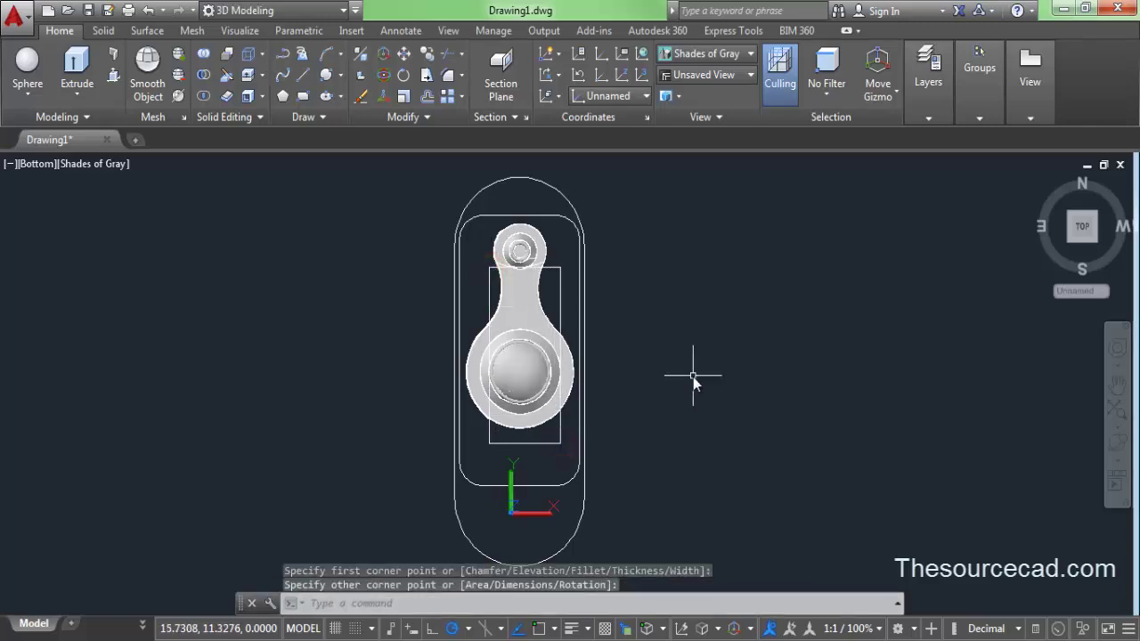
# Narrow the smaller inner rectangle by stretching the midpoint of one long edge inward about 0.8 units
pyautogui.click(559, 296)
pyautogui.click(560, 354)
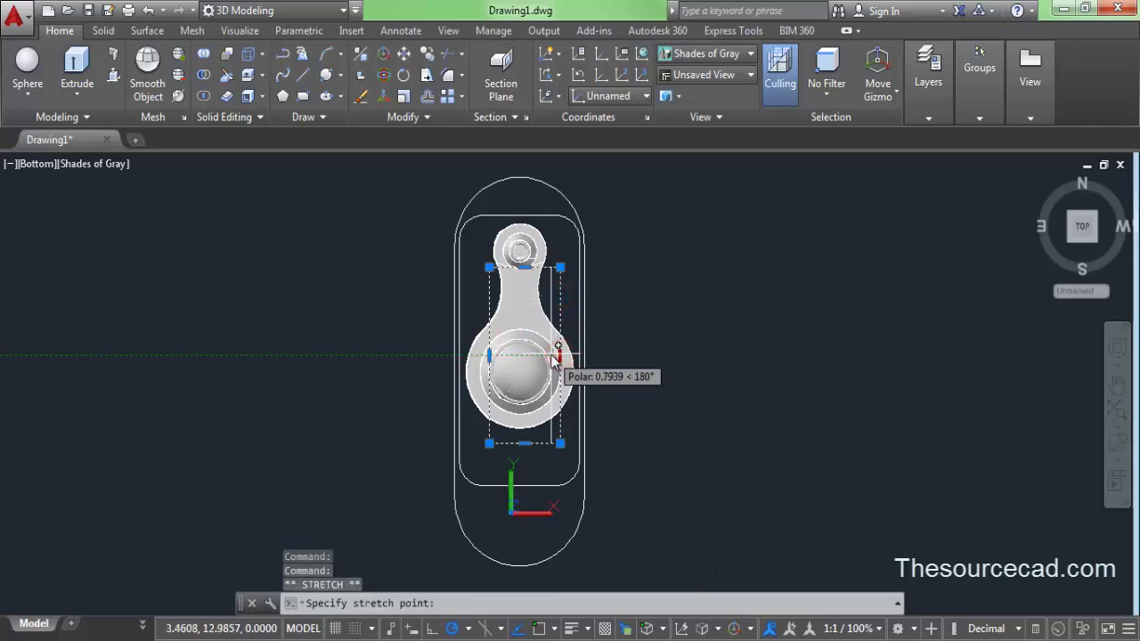
pyautogui.click(553, 356)
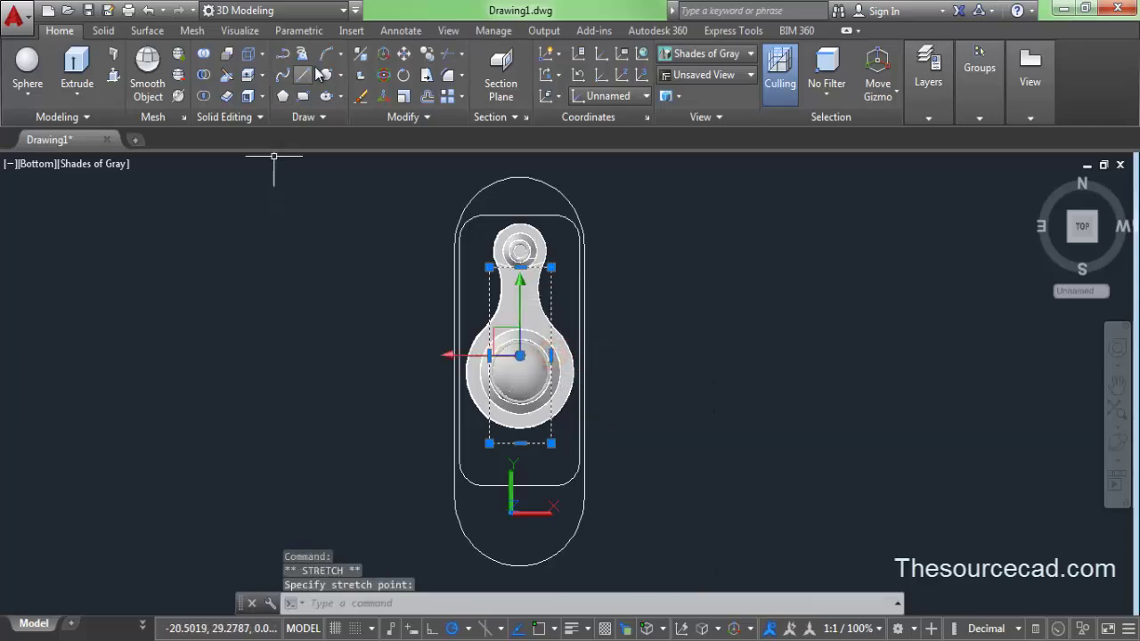
# Fillet all corners of the narrowed inner rectangle as a polyline with radius 2
pyautogui.click(445, 76)
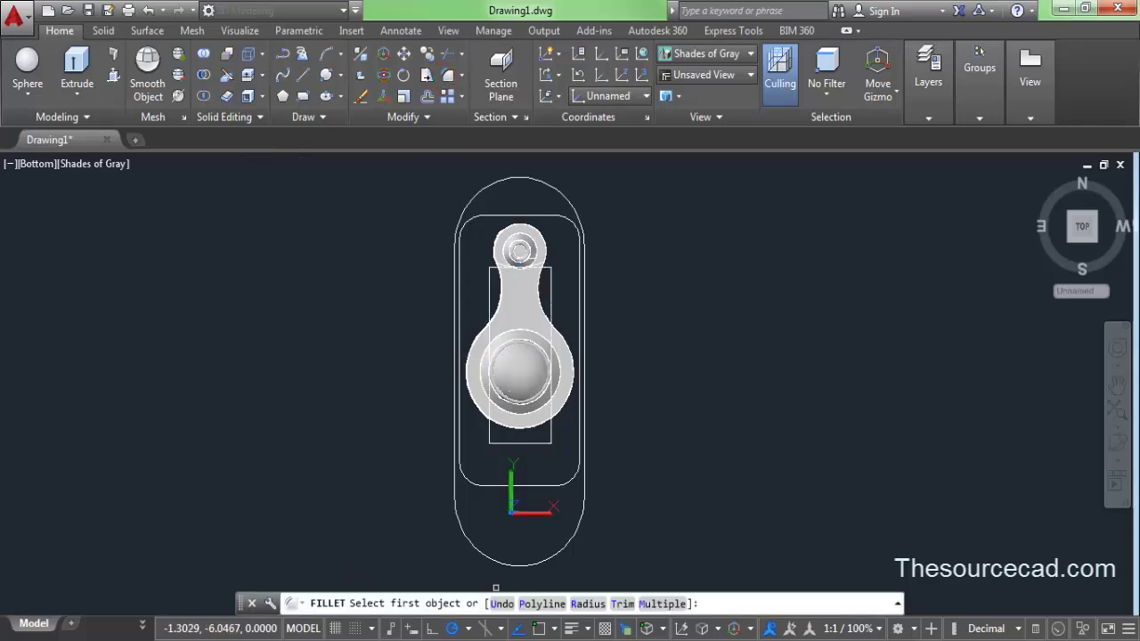
pyautogui.click(592, 604)
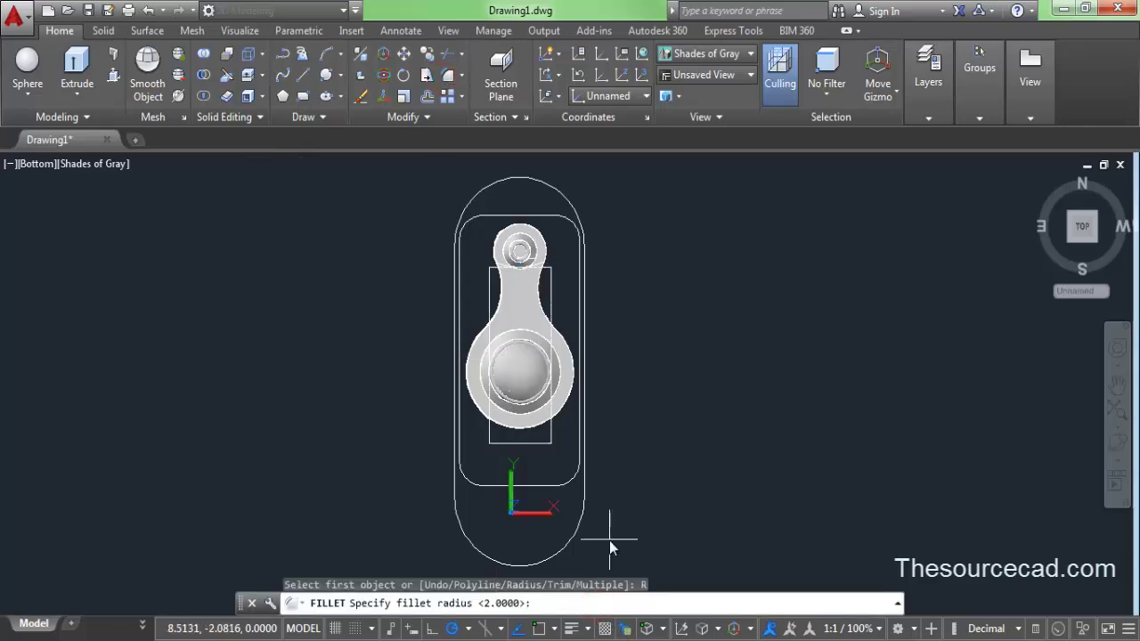
pyautogui.press('Return')
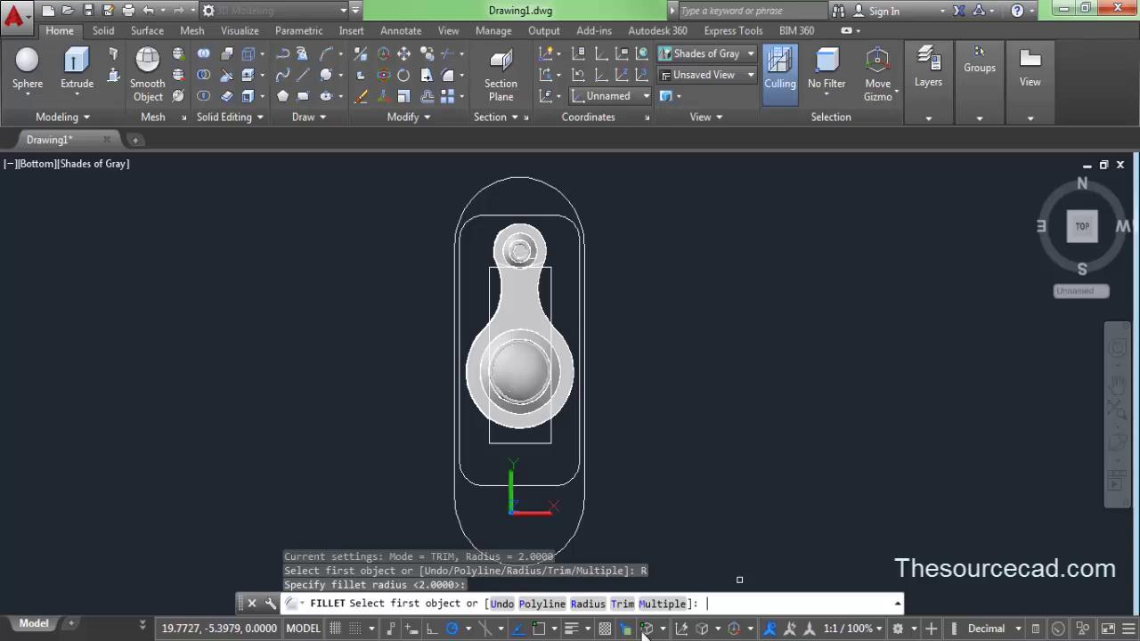
pyautogui.click(550, 603)
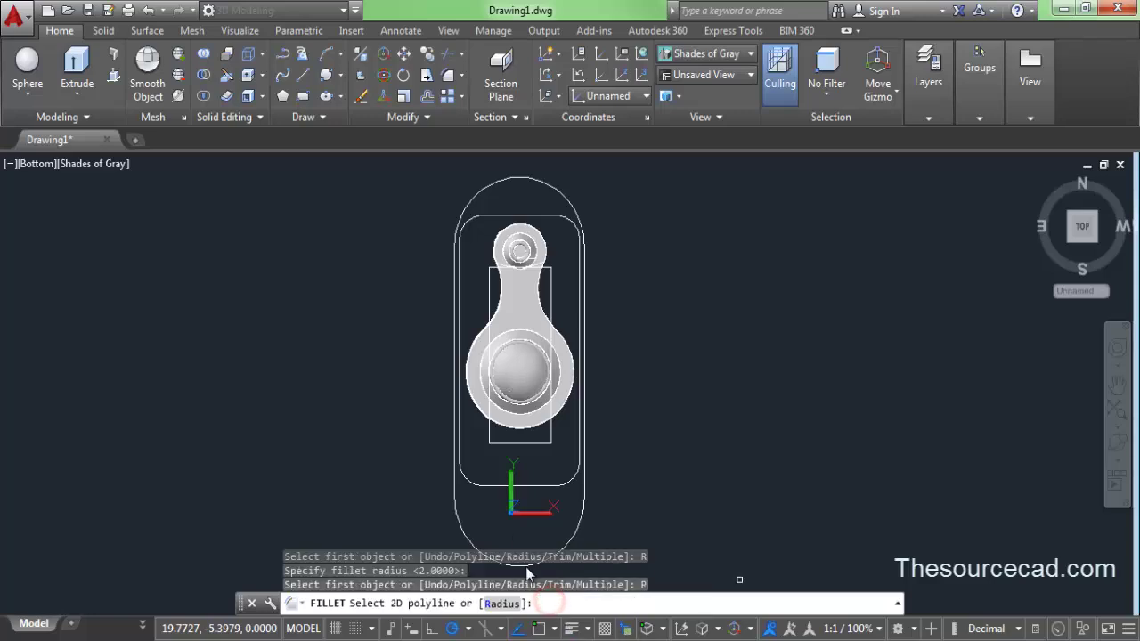
pyautogui.click(534, 444)
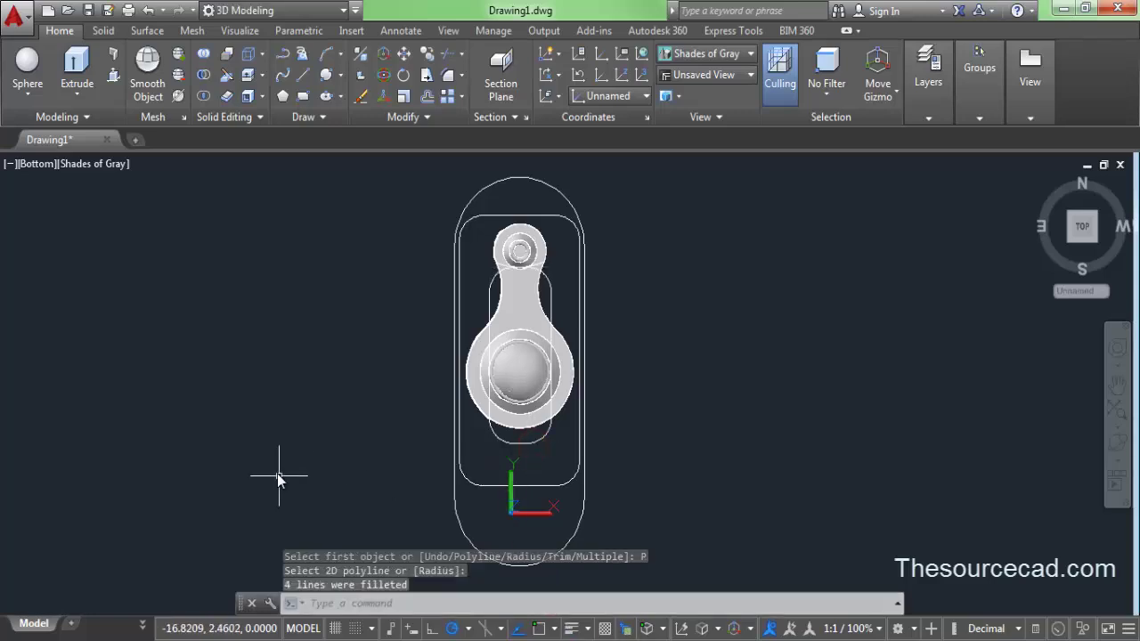
# Switch to an angled parallel-projection view and move the smaller rounded rectangle just over 3 units along the negative Z axis of the move gizmo
pyautogui.click(1047, 187)
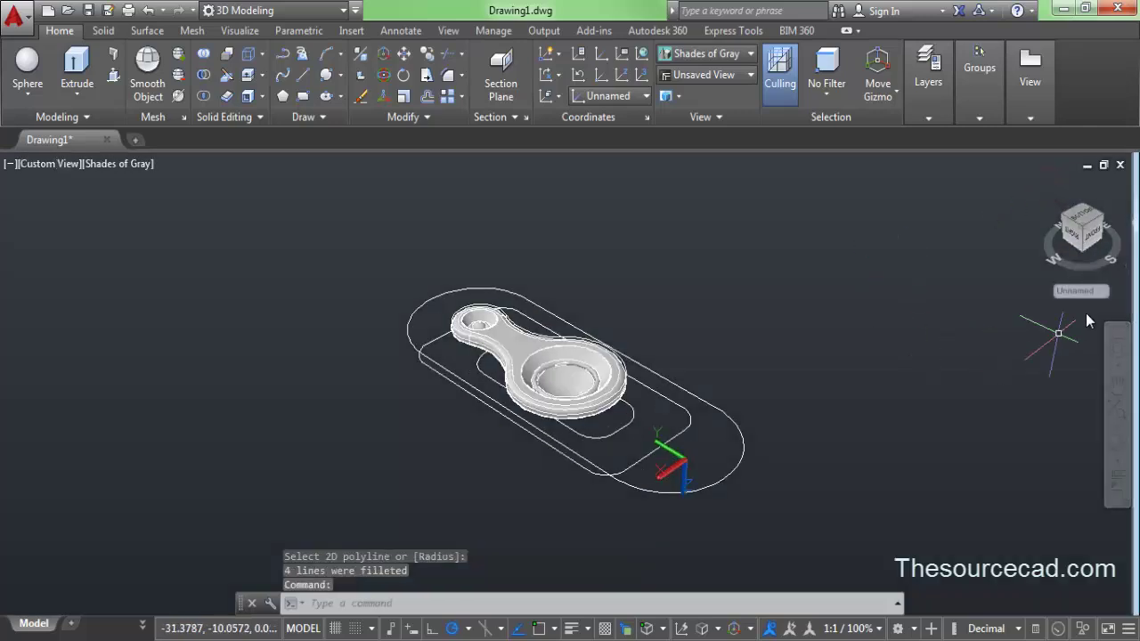
pyautogui.rightClick(1073, 229)
pyautogui.click(1007, 259)
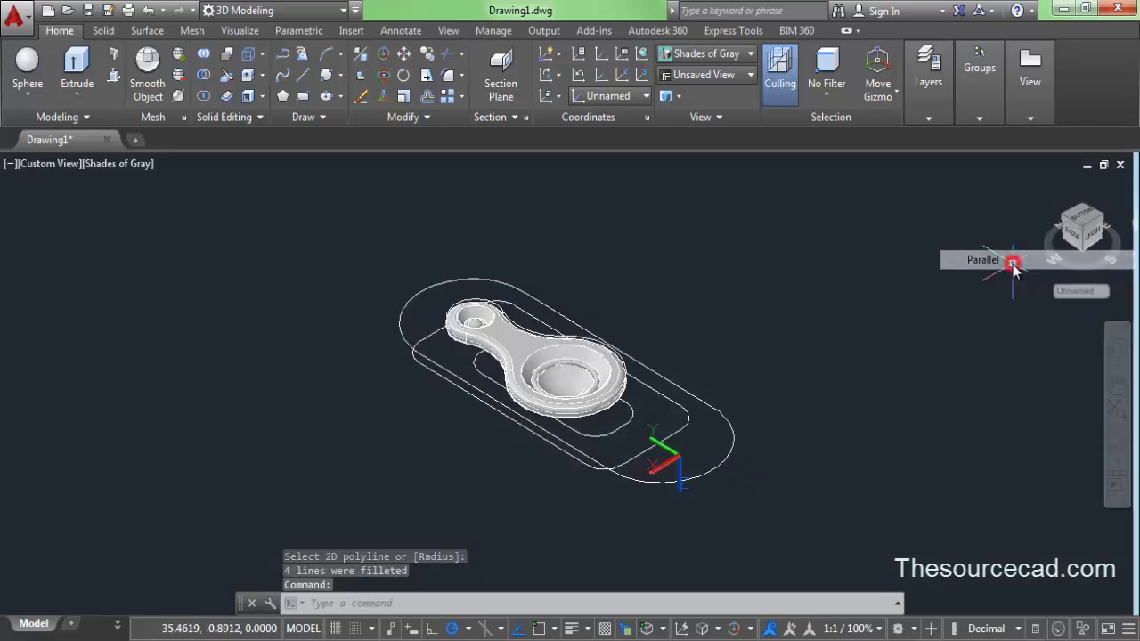
pyautogui.click(477, 381)
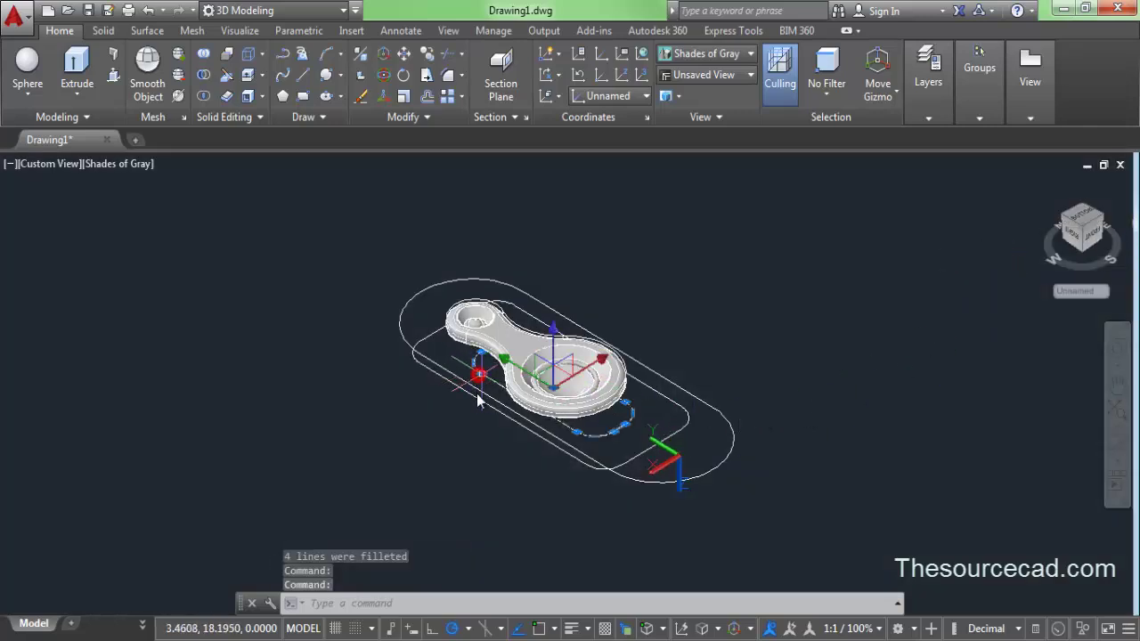
pyautogui.click(553, 330)
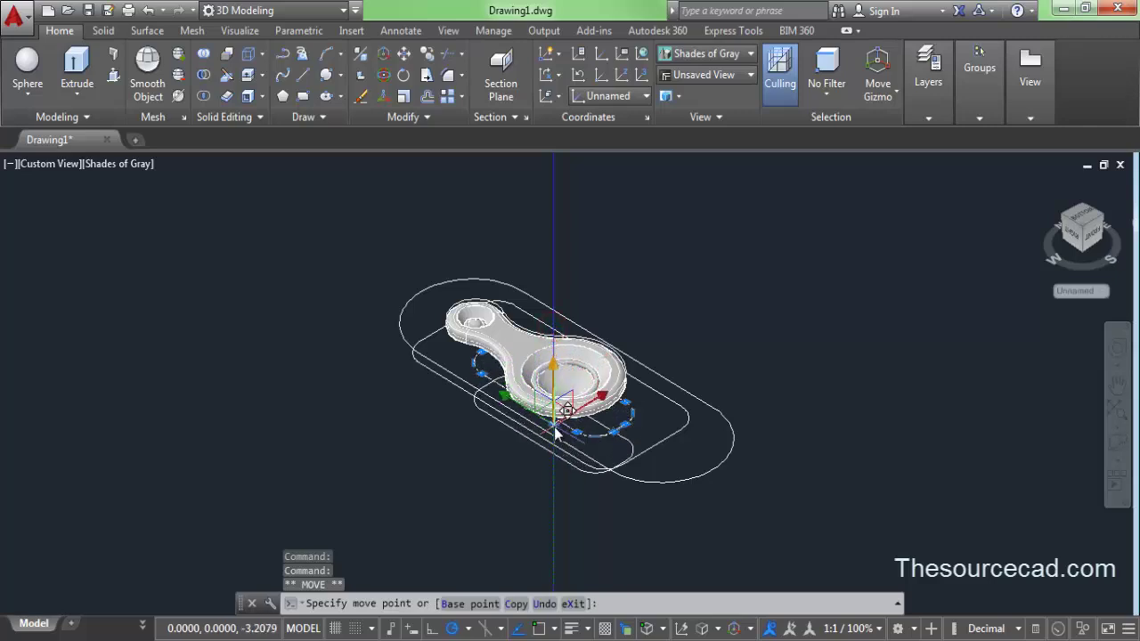
pyautogui.click(554, 434)
pyautogui.rightClick(770, 512)
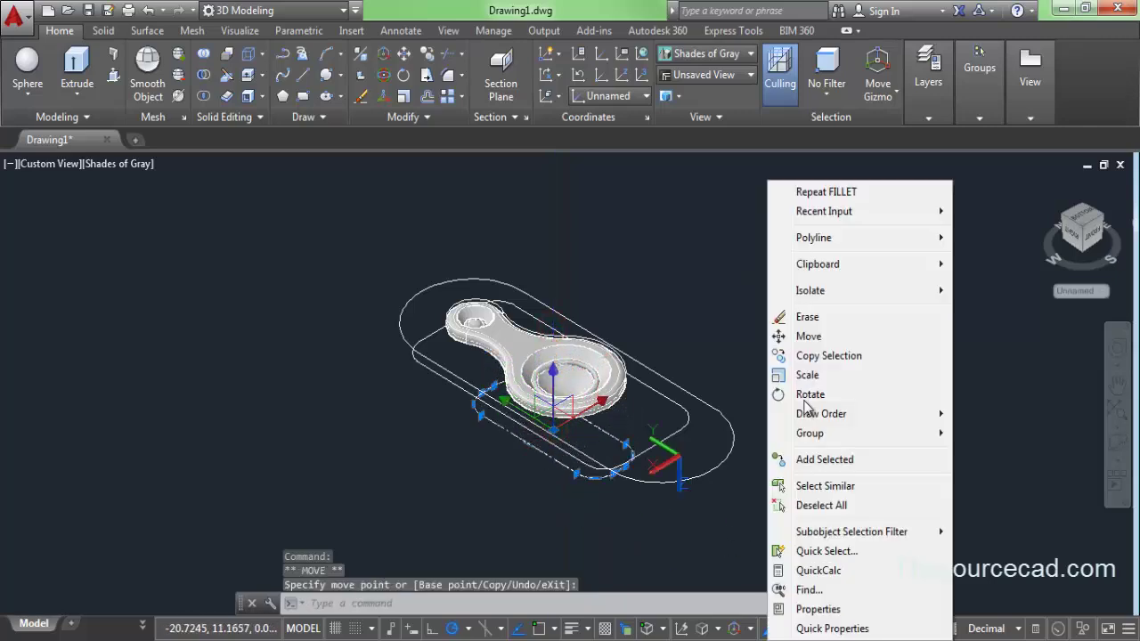
pyautogui.click(814, 506)
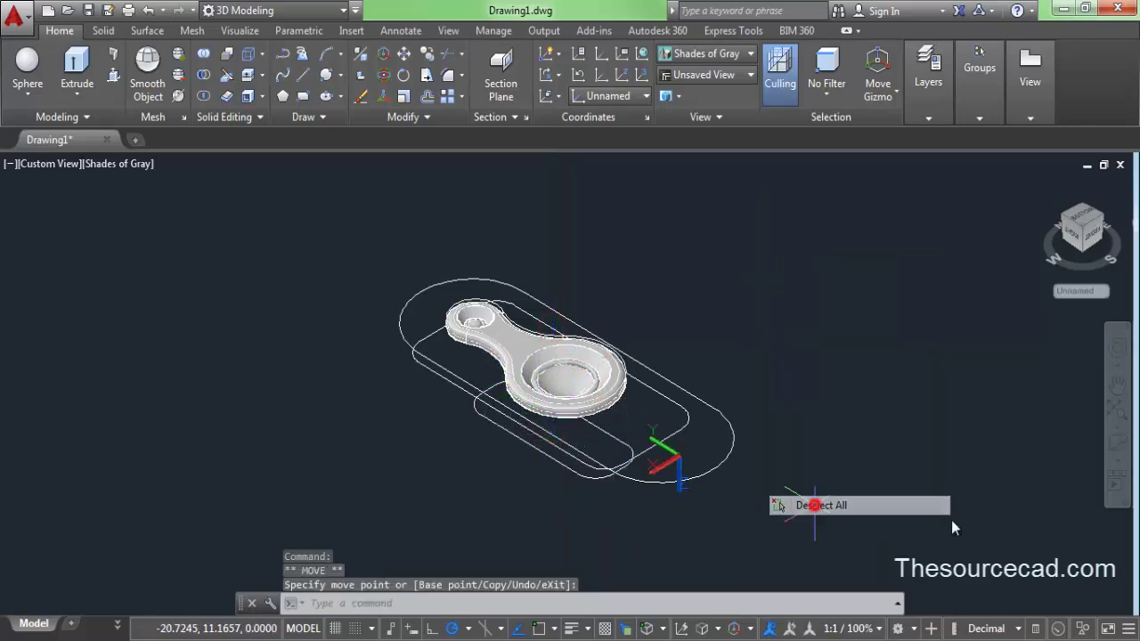
# Move the smaller rounded rectangle about 1 unit farther from the link along its Z axis and deselect it
pyautogui.click(1117, 444)
pyautogui.moveTo(530, 375)
pyautogui.mouseDown()
pyautogui.moveTo(616, 316)
pyautogui.moveTo(667, 306)
pyautogui.moveTo(664, 368)
pyautogui.moveTo(689, 341)
pyautogui.moveTo(642, 398)
pyautogui.moveTo(685, 359)
pyautogui.moveTo(627, 348)
pyautogui.mouseUp()
pyautogui.moveTo(470, 307)
pyautogui.mouseDown()
pyautogui.moveTo(526, 305)
pyautogui.moveTo(504, 338)
pyautogui.moveTo(541, 336)
pyautogui.mouseUp()
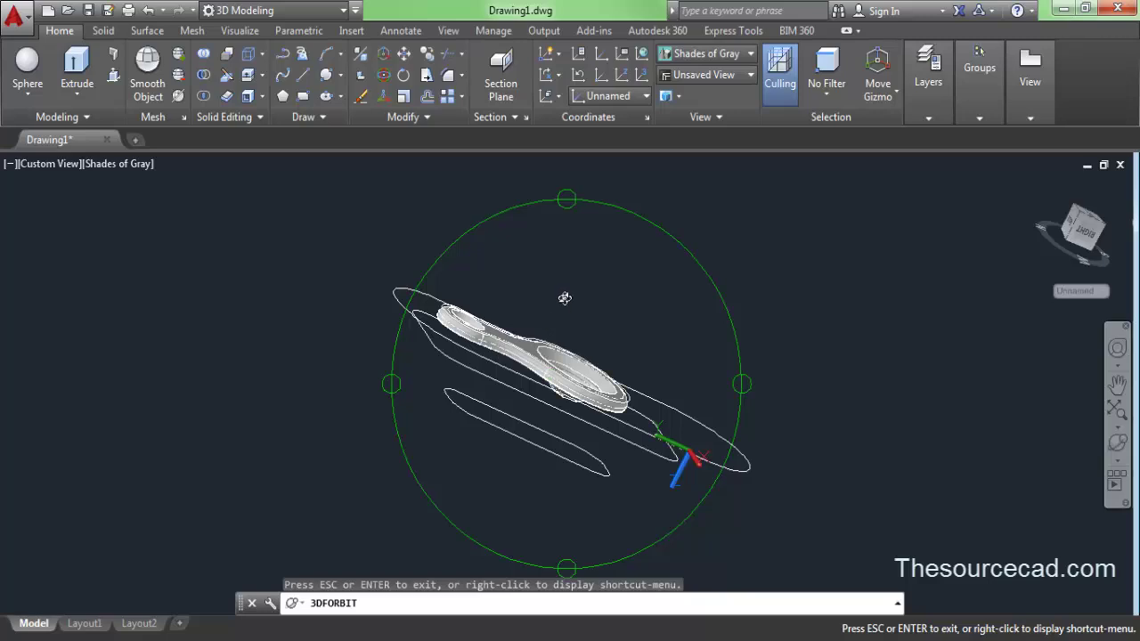
pyautogui.rightClick(566, 298)
pyautogui.click(597, 305)
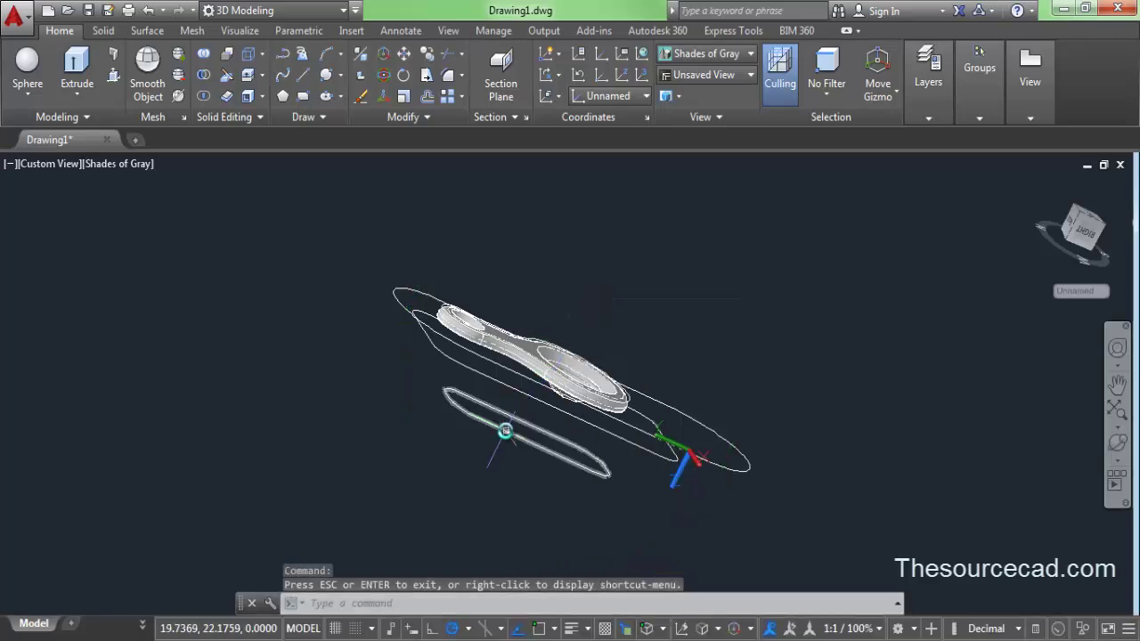
pyautogui.click(504, 420)
pyautogui.click(556, 385)
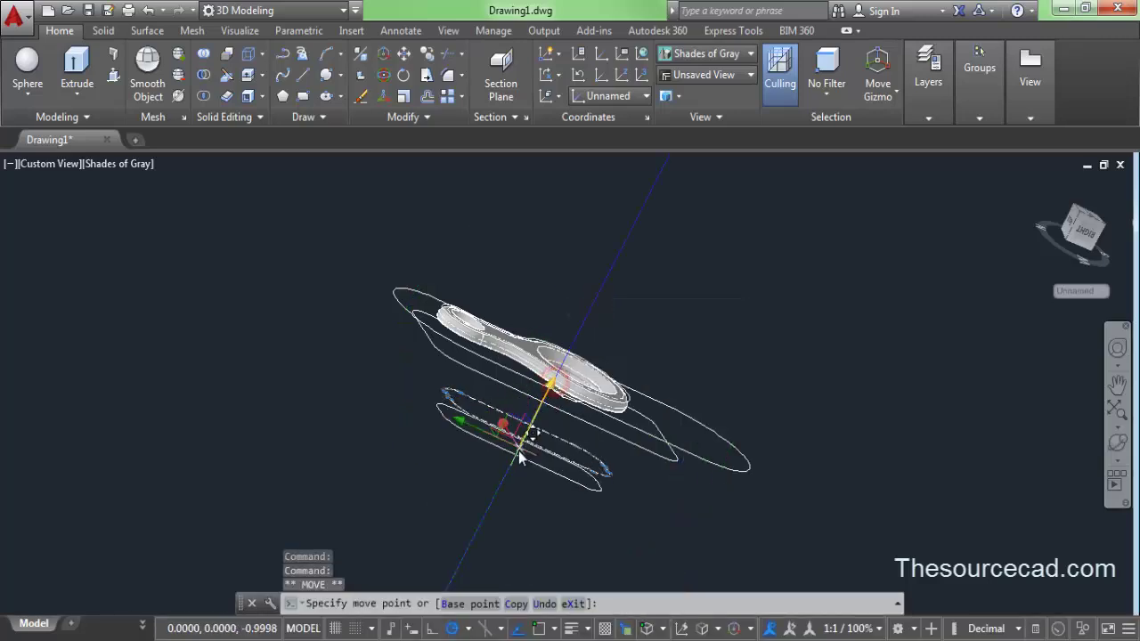
pyautogui.rightClick(655, 399)
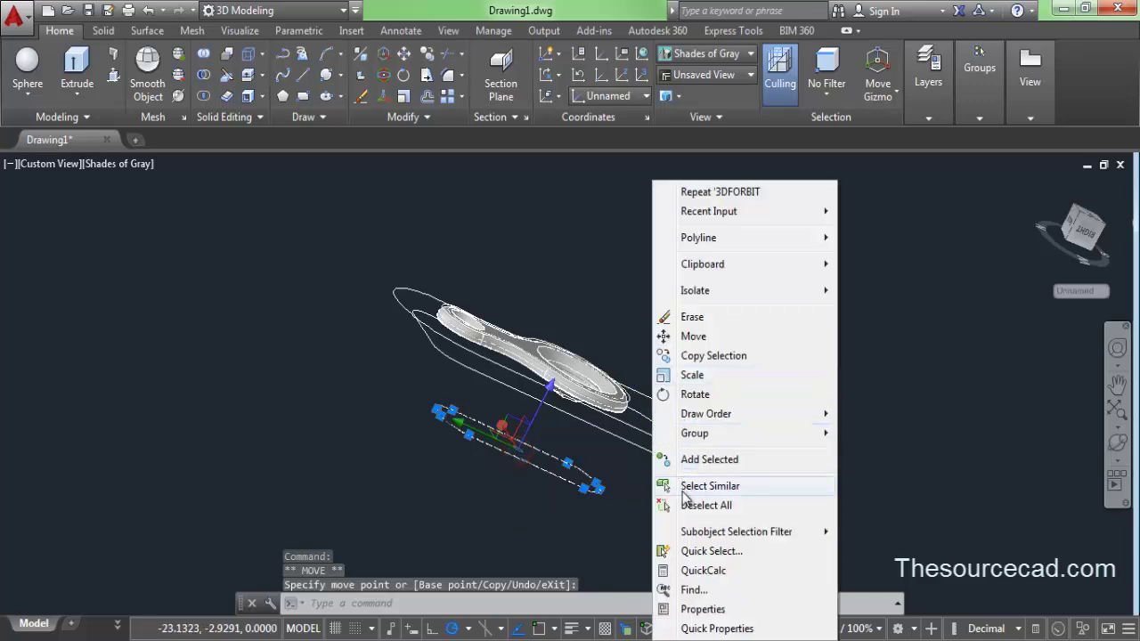
pyautogui.click(681, 504)
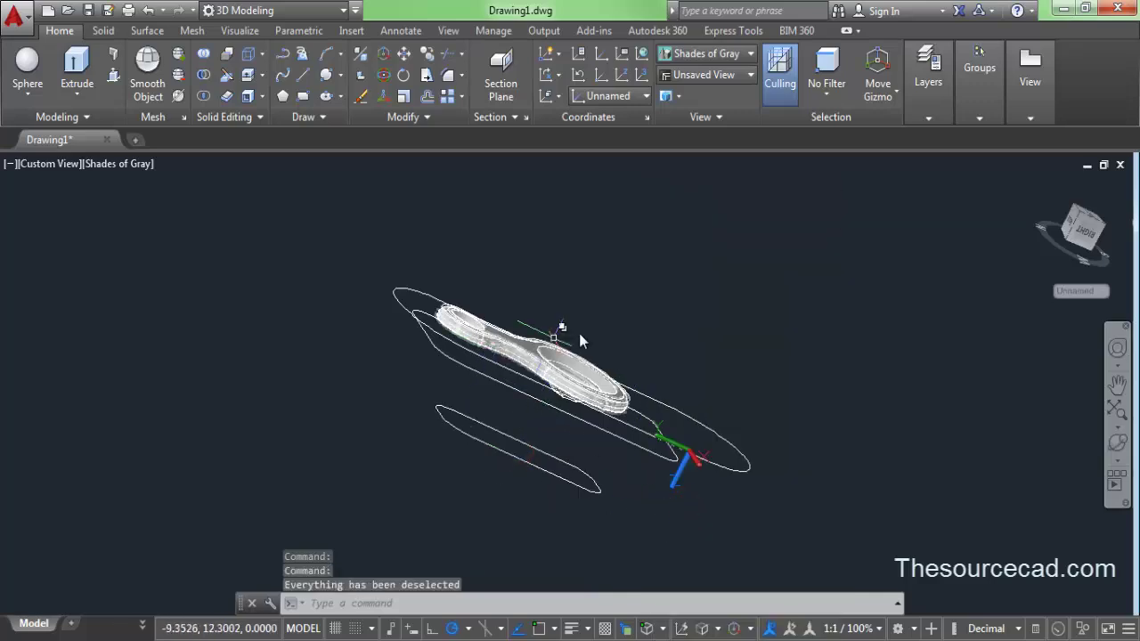
# Loft a surface from the larger rounded rectangle to the smaller offset one, using cross sections only
pyautogui.click(142, 32)
pyautogui.click(33, 75)
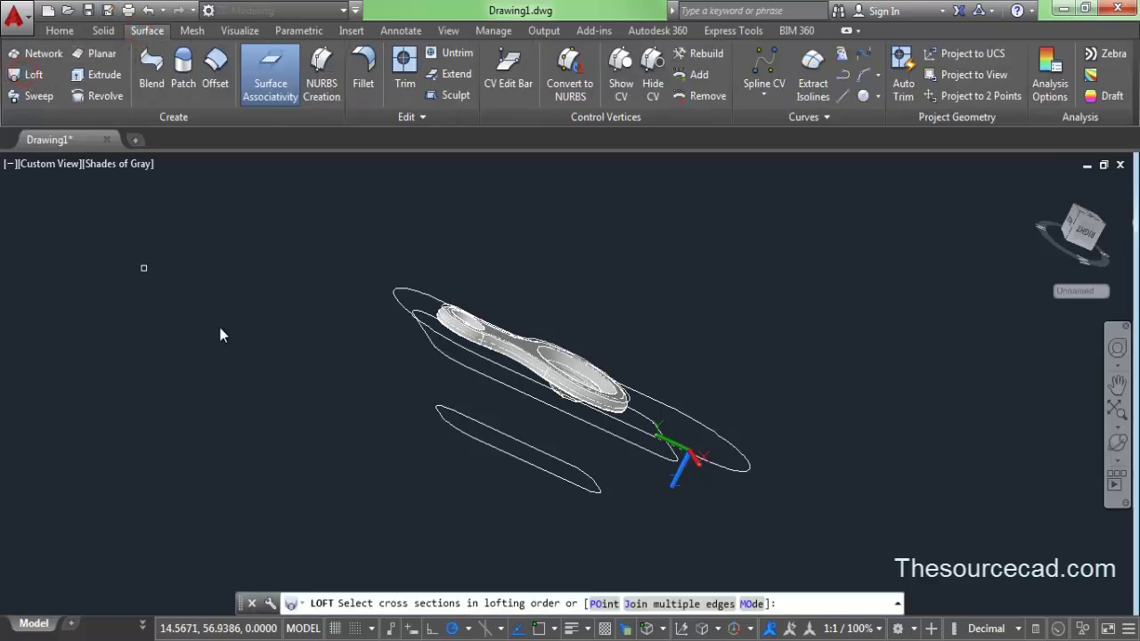
pyautogui.click(458, 366)
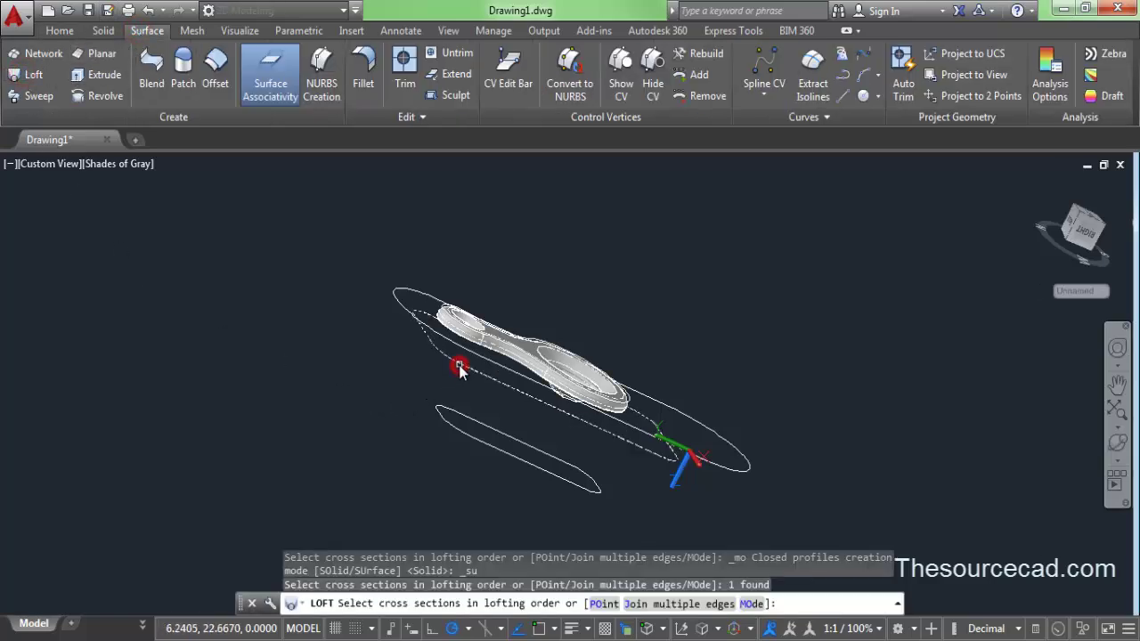
pyautogui.click(465, 413)
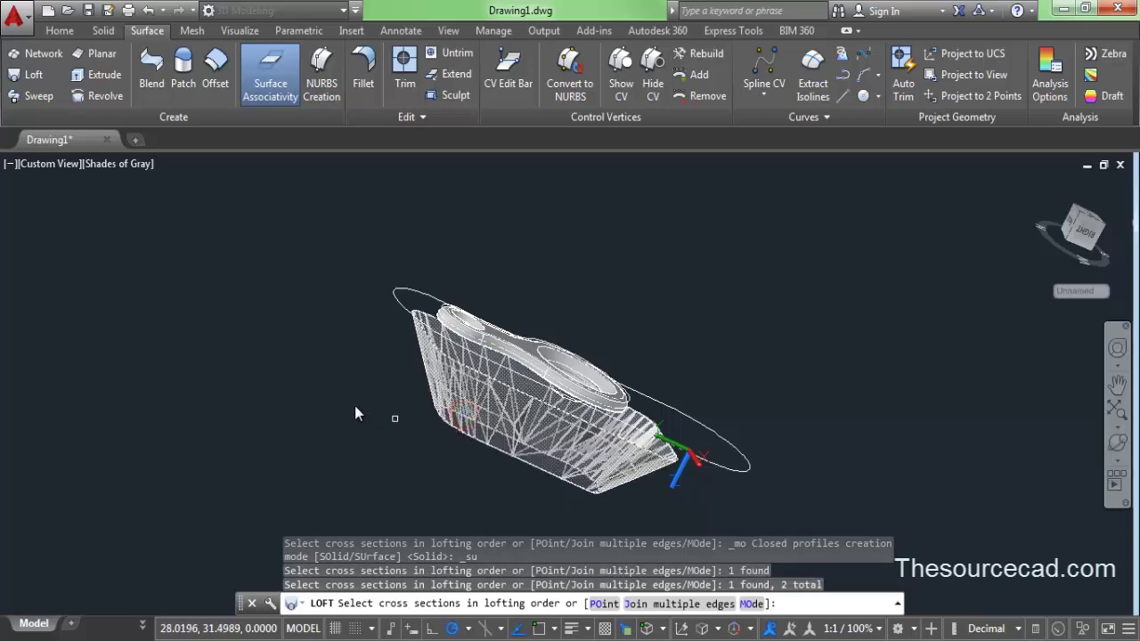
pyautogui.rightClick(324, 350)
pyautogui.click(347, 359)
pyautogui.rightClick(326, 295)
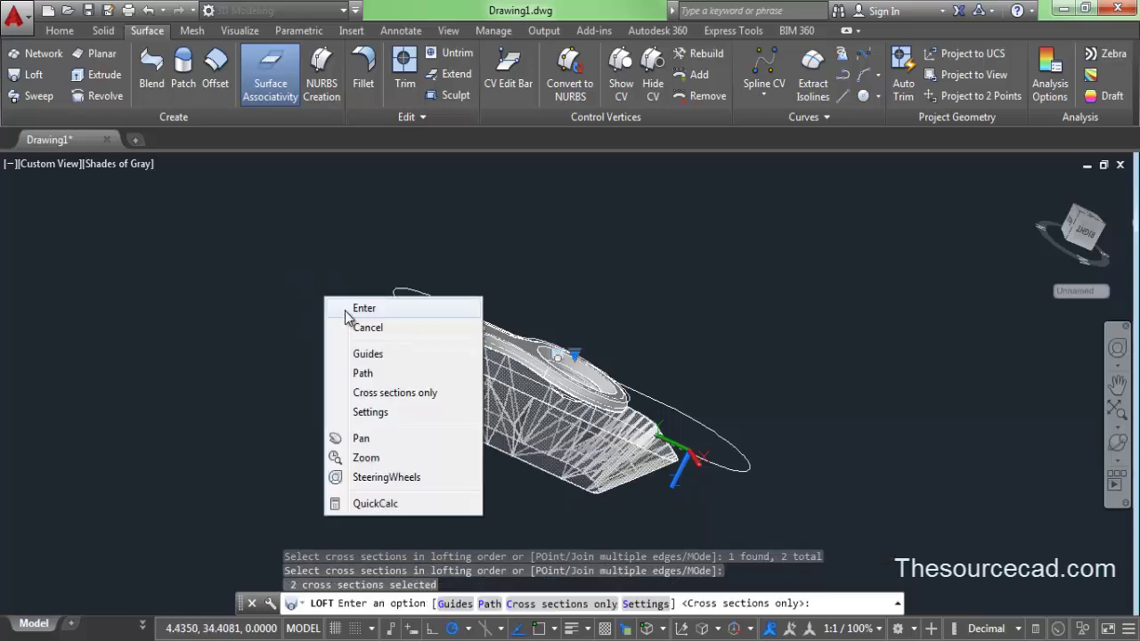
pyautogui.click(346, 312)
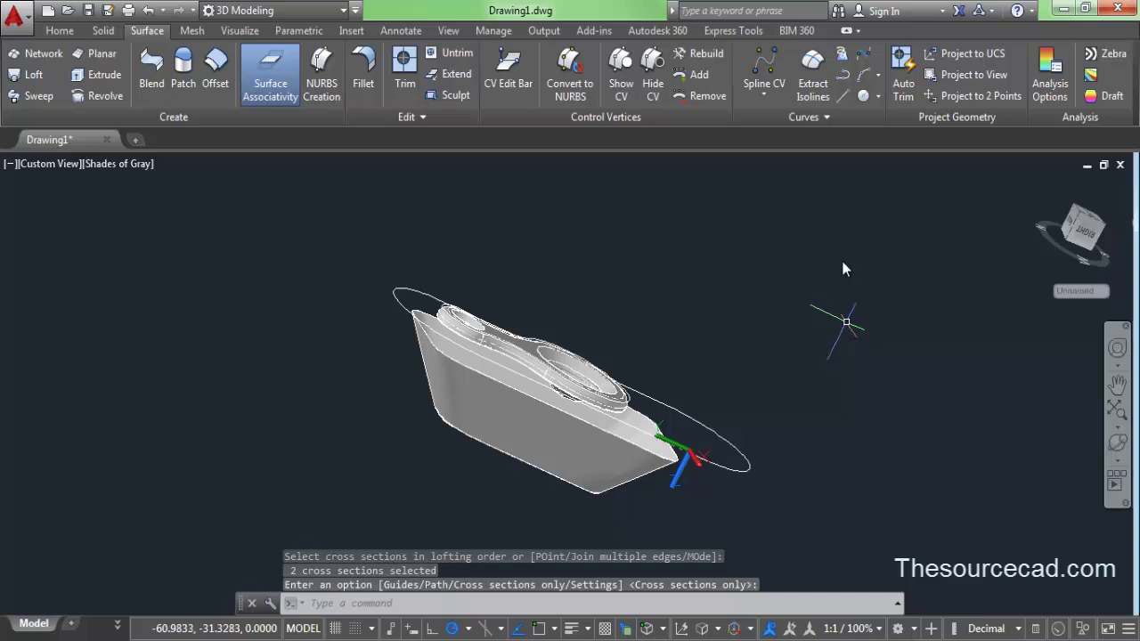
# Turn Layer1 back on to show the slot-shaped slab
pyautogui.click(59, 30)
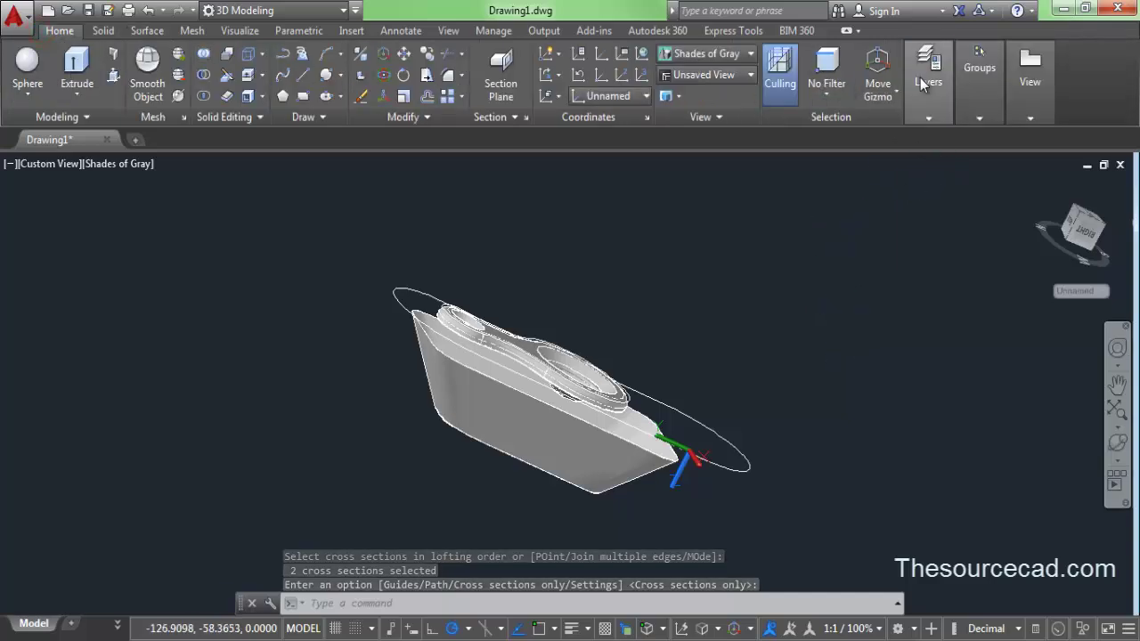
pyautogui.click(920, 79)
pyautogui.click(1055, 138)
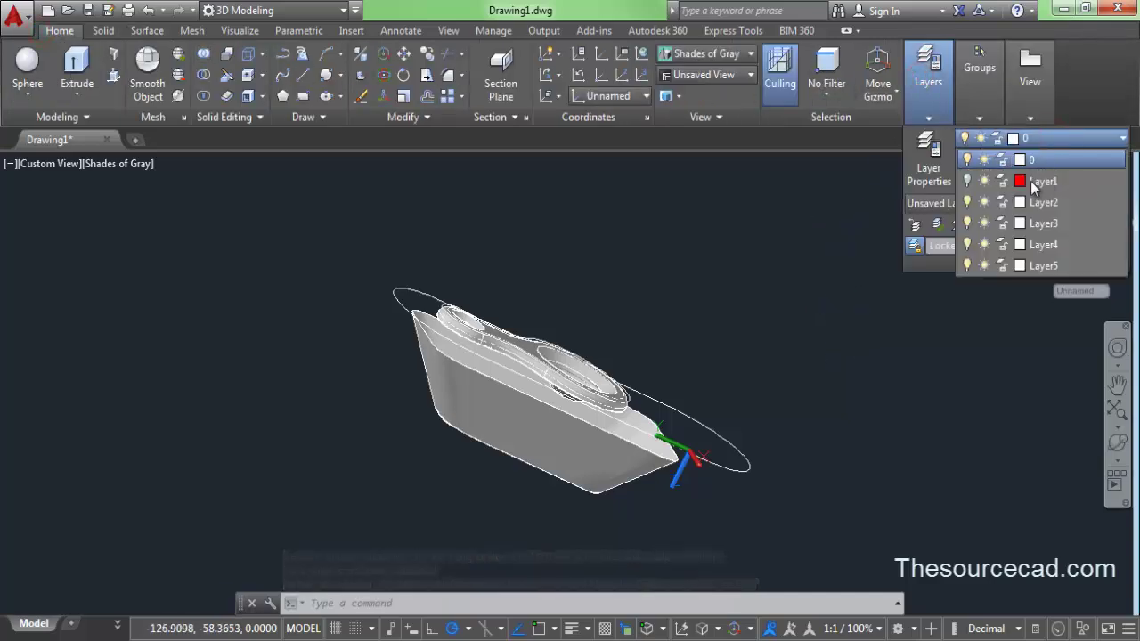
pyautogui.click(968, 180)
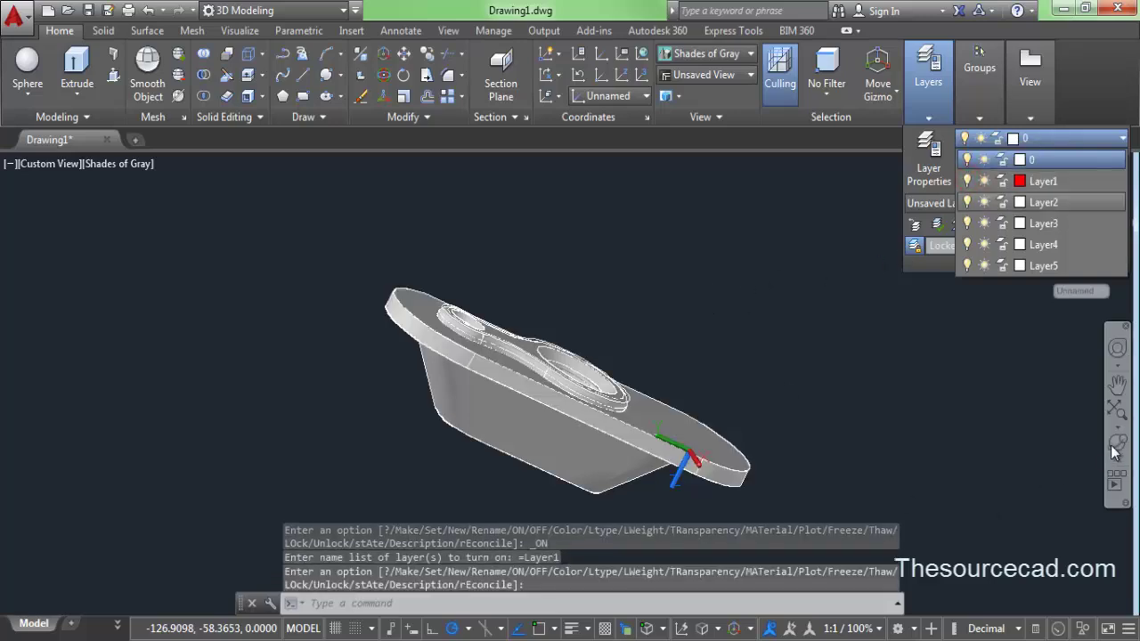
pyautogui.click(824, 350)
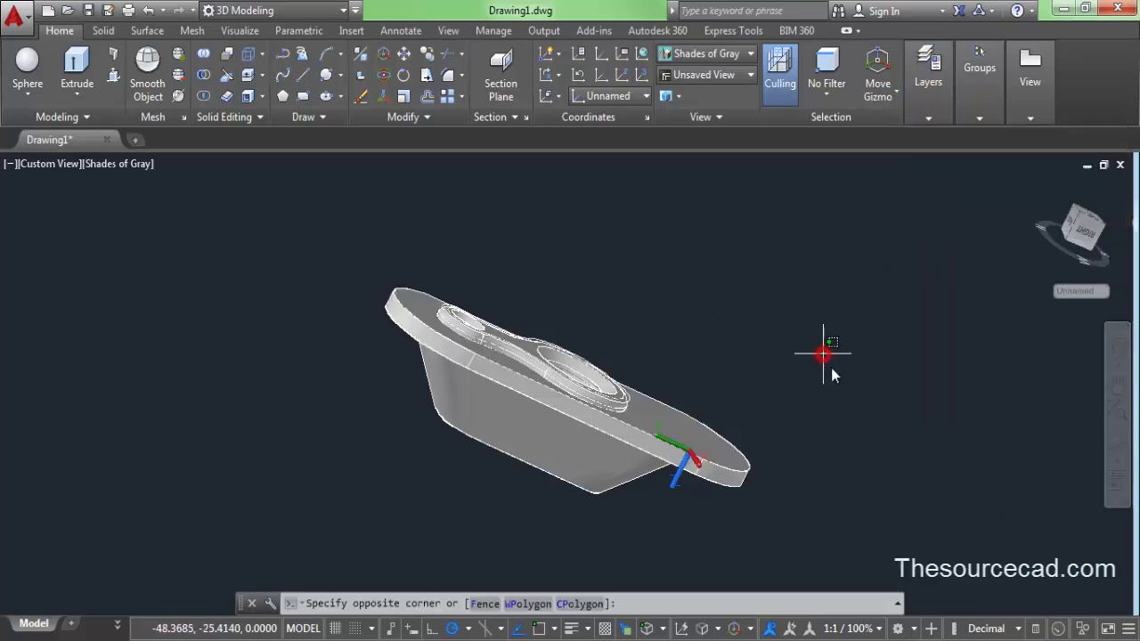
pyautogui.click(907, 467)
# Create a surface patch across the open end of the lofted surface, selecting its rim edges with the Chain option
pyautogui.click(1118, 446)
pyautogui.moveTo(624, 339); pyautogui.dragTo(764, 282)
pyautogui.moveTo(529, 377); pyautogui.dragTo(636, 311)
pyautogui.rightClick(638, 294)
pyautogui.click(671, 302)
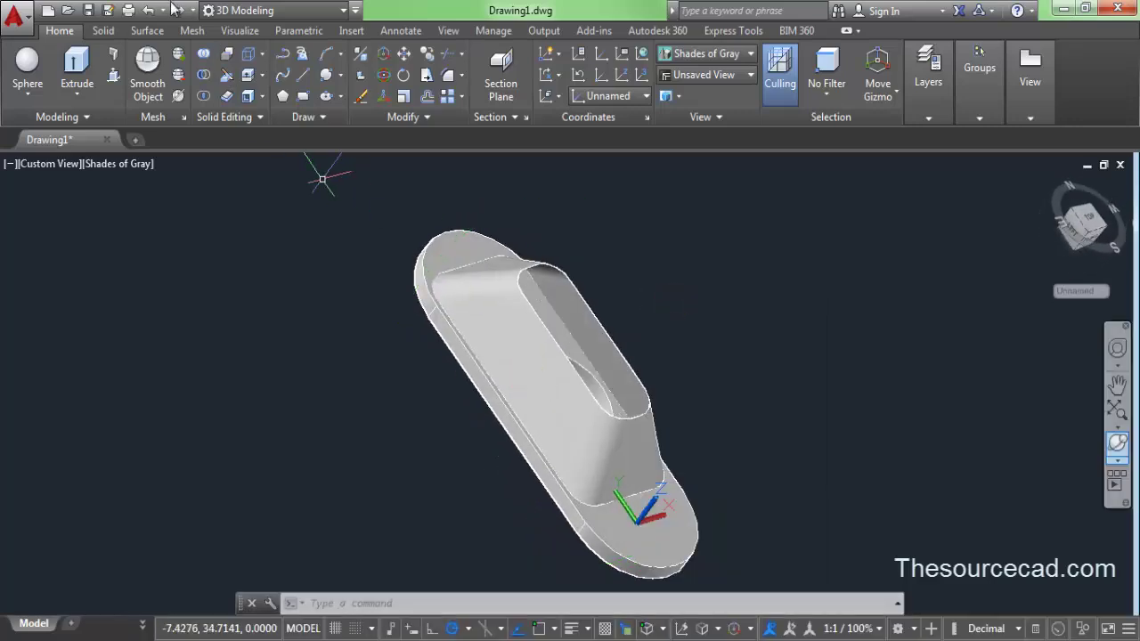
pyautogui.click(147, 31)
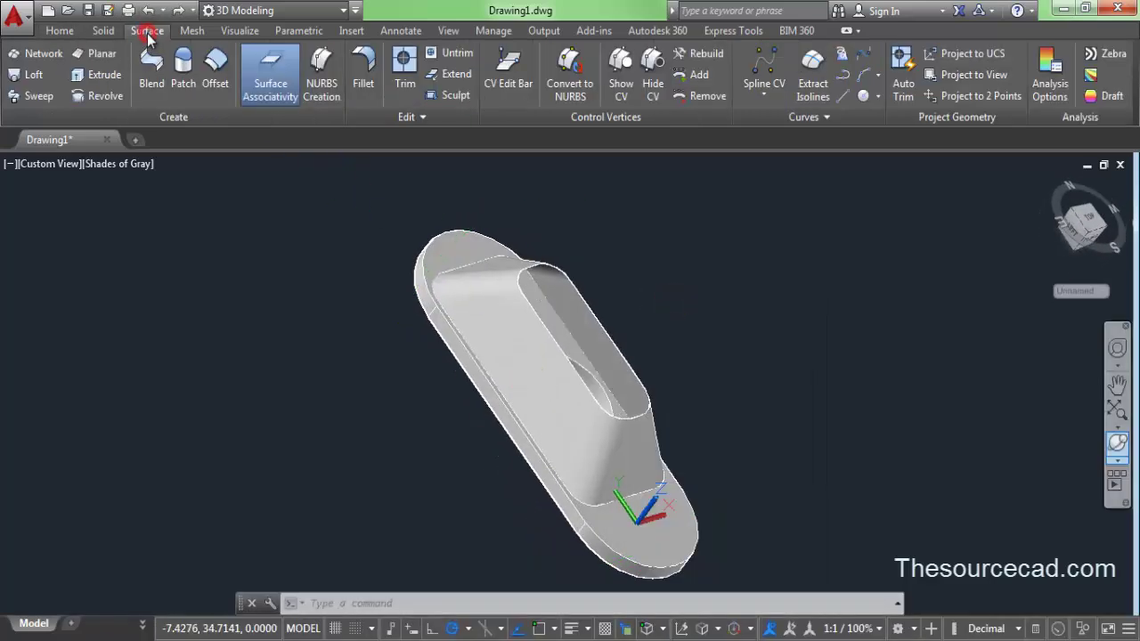
pyautogui.click(183, 66)
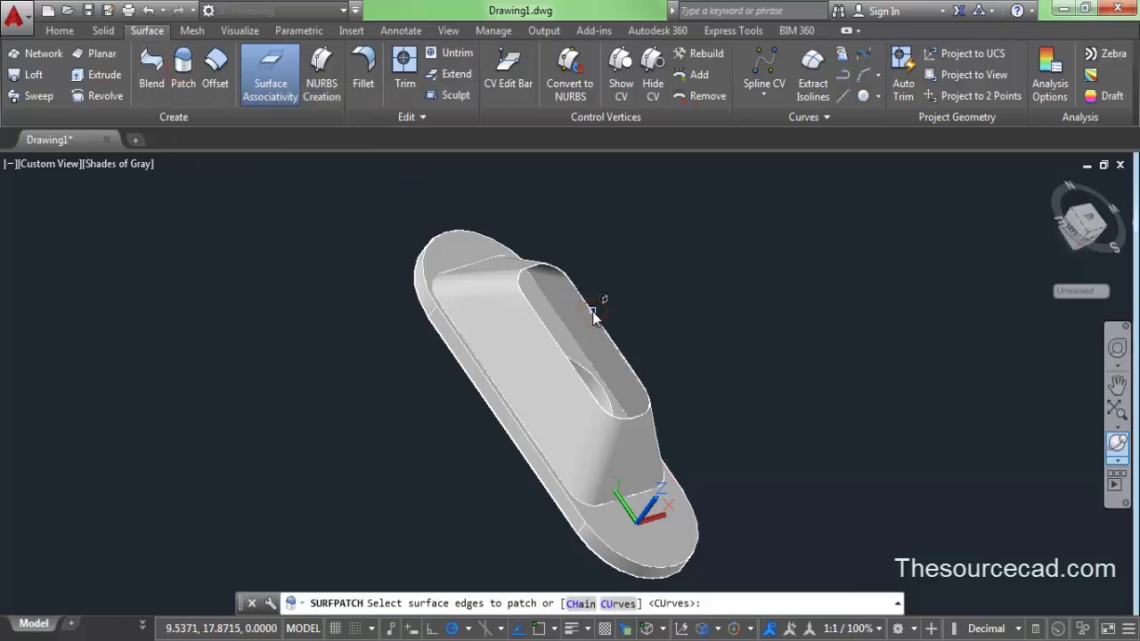
pyautogui.click(578, 603)
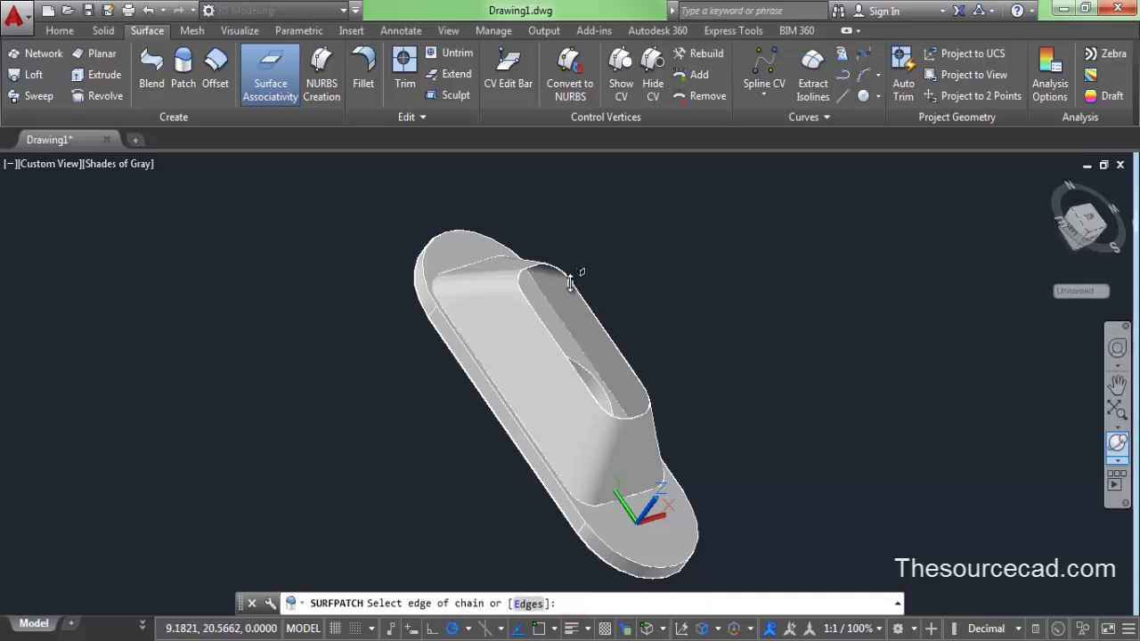
pyautogui.rightClick(639, 300)
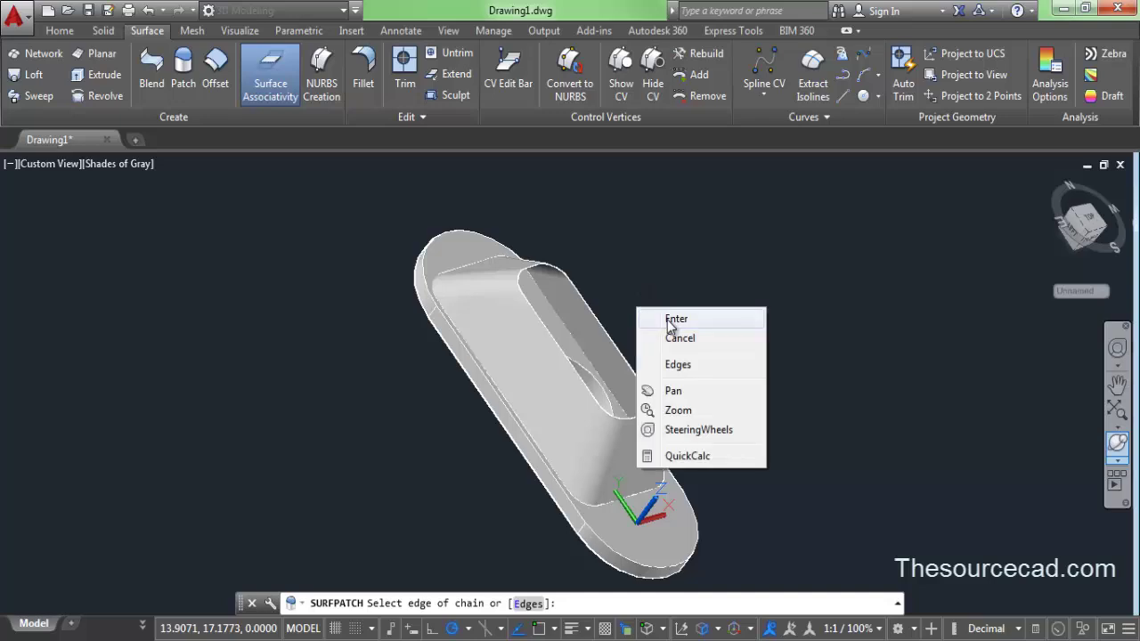
pyautogui.click(668, 320)
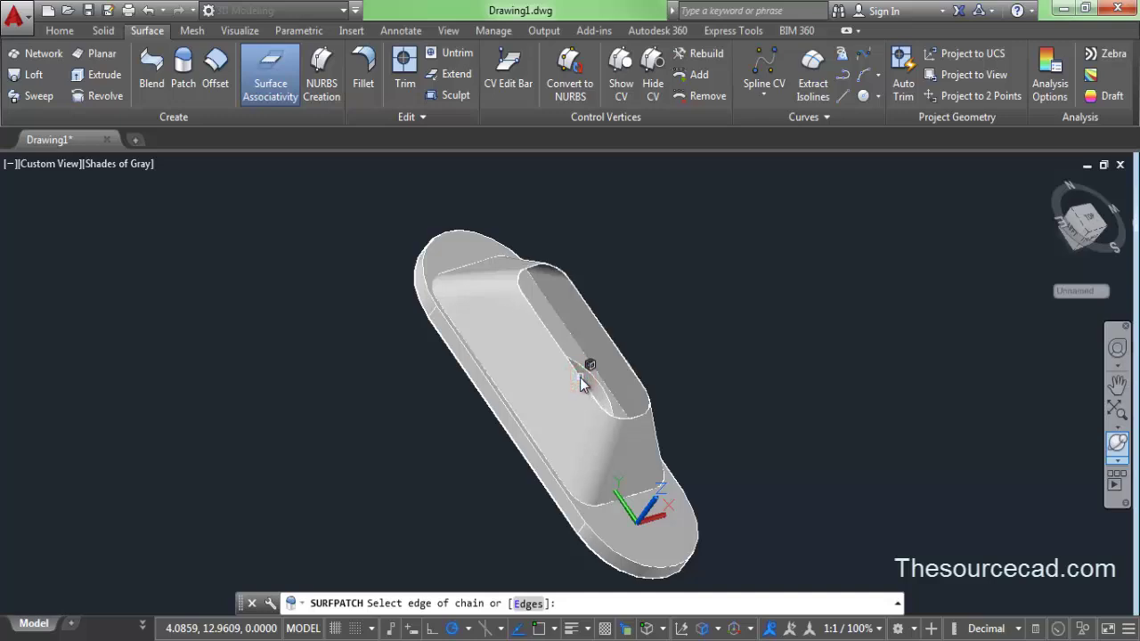
pyautogui.click(620, 419)
pyautogui.rightClick(621, 276)
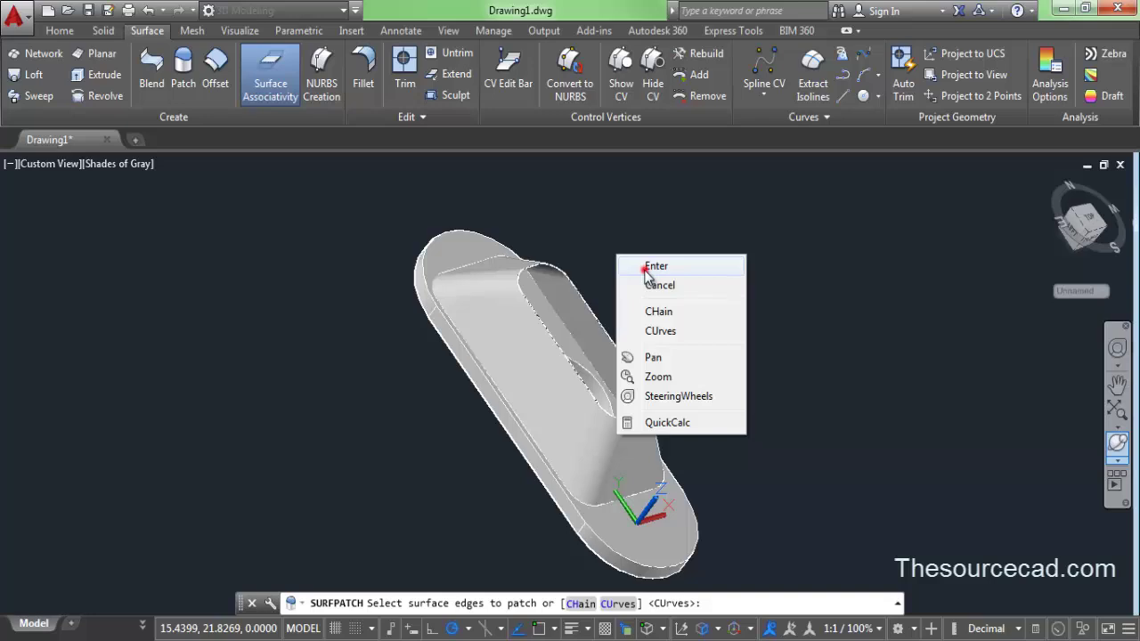
pyautogui.click(656, 266)
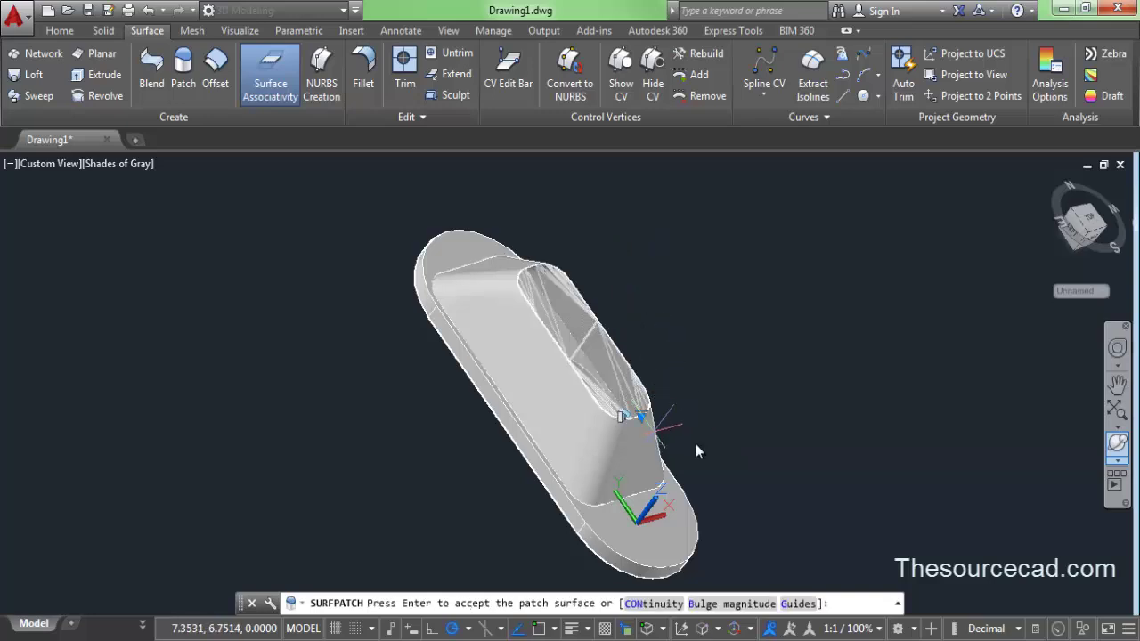
# Set the patch's continuity to Tangent (G1) and accept the patch surface
pyautogui.click(1112, 450)
pyautogui.moveTo(555, 454); pyautogui.dragTo(636, 318)
pyautogui.rightClick(634, 271)
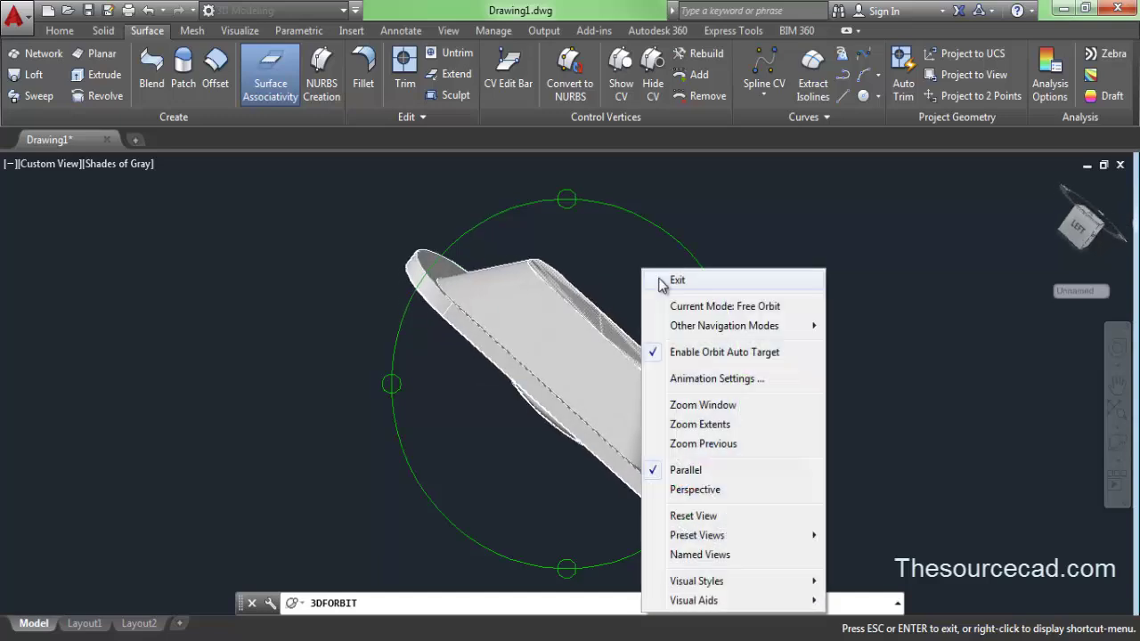
pyautogui.click(664, 284)
pyautogui.click(670, 385)
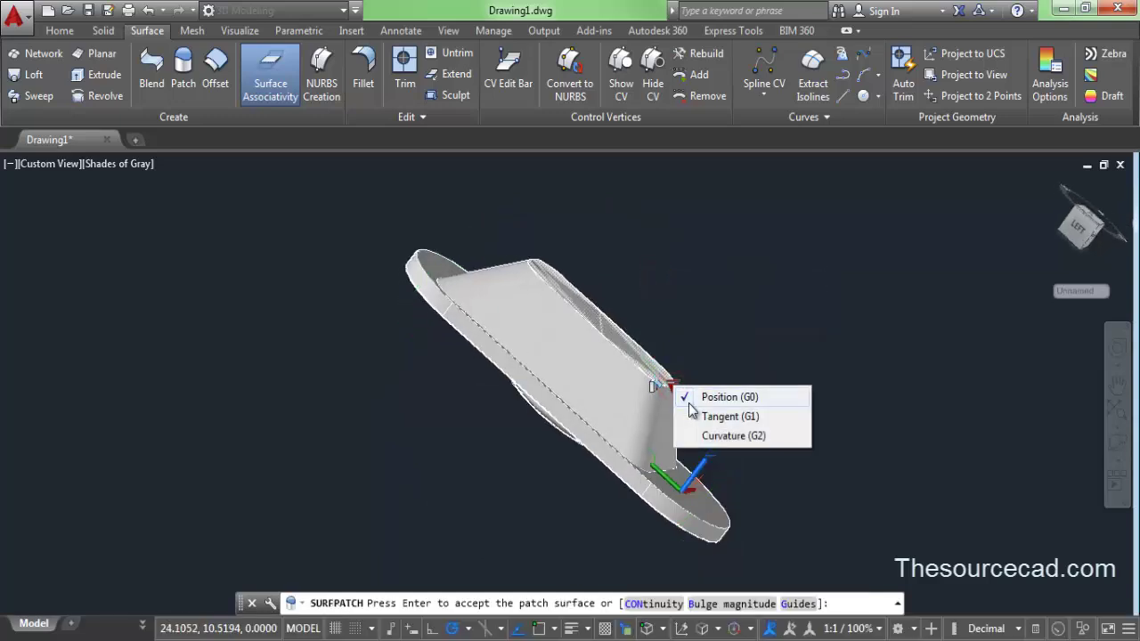
pyautogui.click(726, 417)
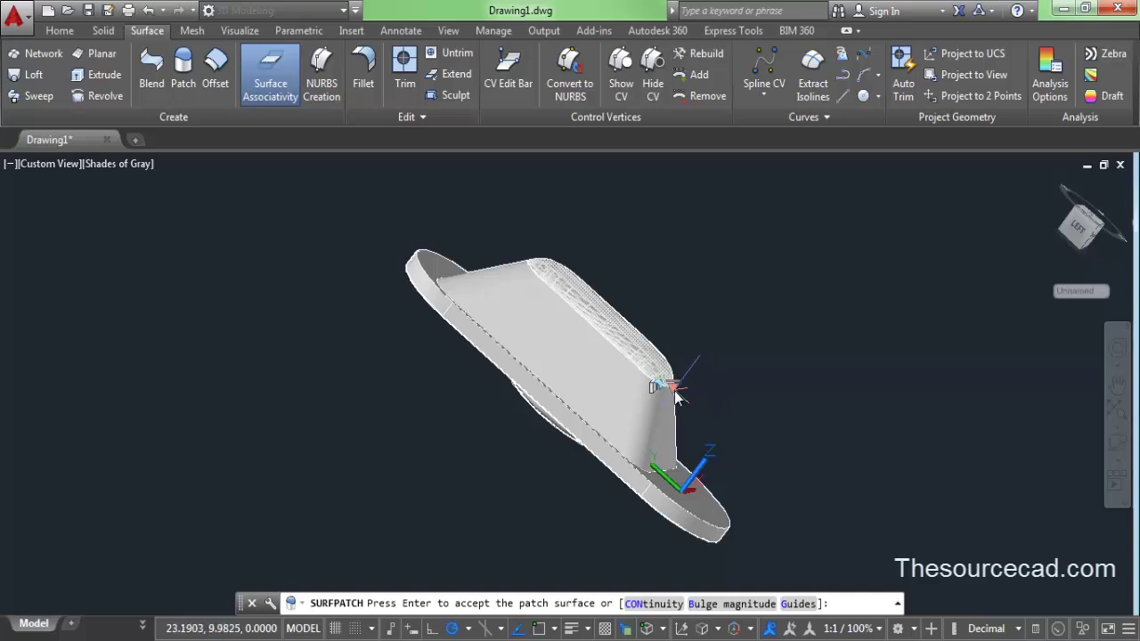
pyautogui.rightClick(658, 312)
pyautogui.click(692, 324)
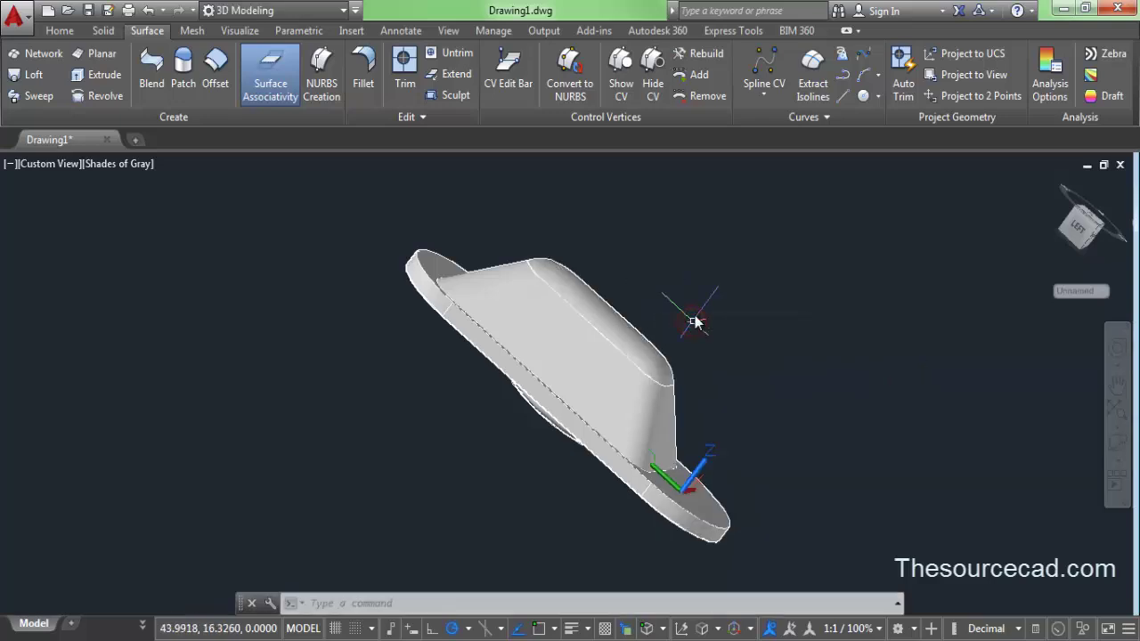
# Fillet the slab's outer perimeter edge on the link side with a 0.5 radius, selecting it as an edge chain
pyautogui.click(1118, 440)
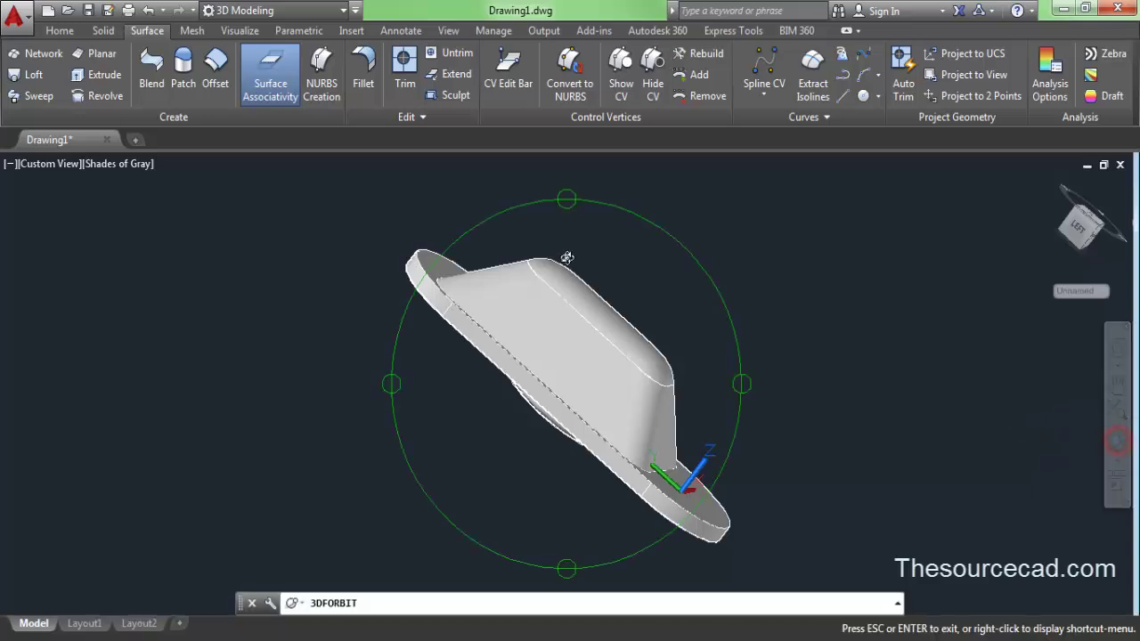
pyautogui.moveTo(567, 258); pyautogui.dragTo(643, 426)
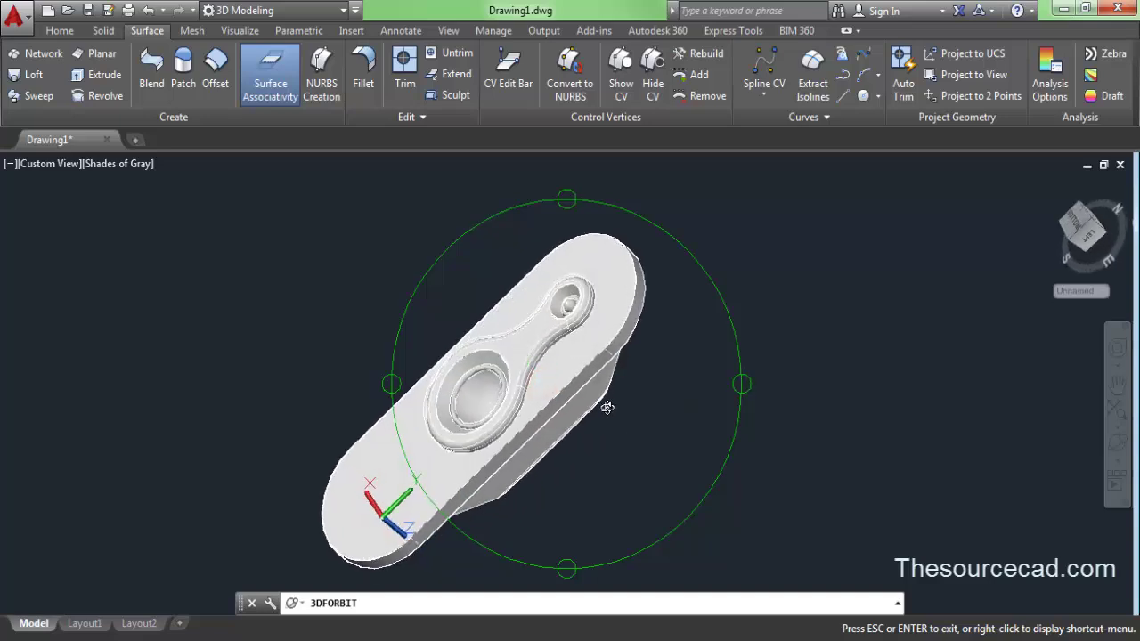
pyautogui.rightClick(338, 215)
pyautogui.click(348, 216)
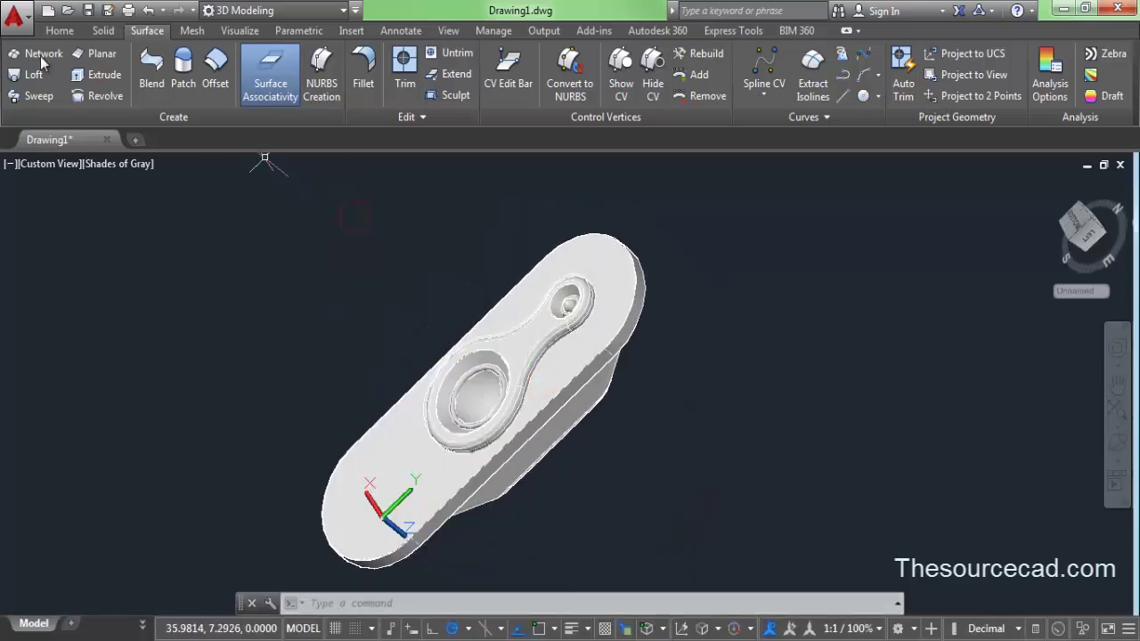
pyautogui.click(105, 32)
pyautogui.click(602, 67)
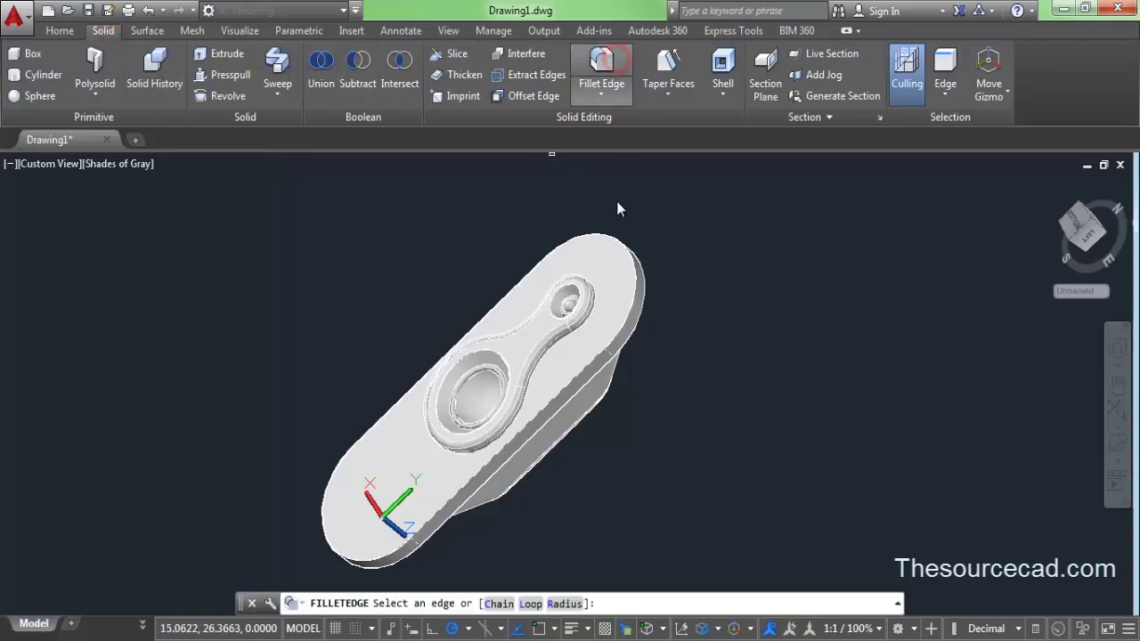
pyautogui.click(564, 604)
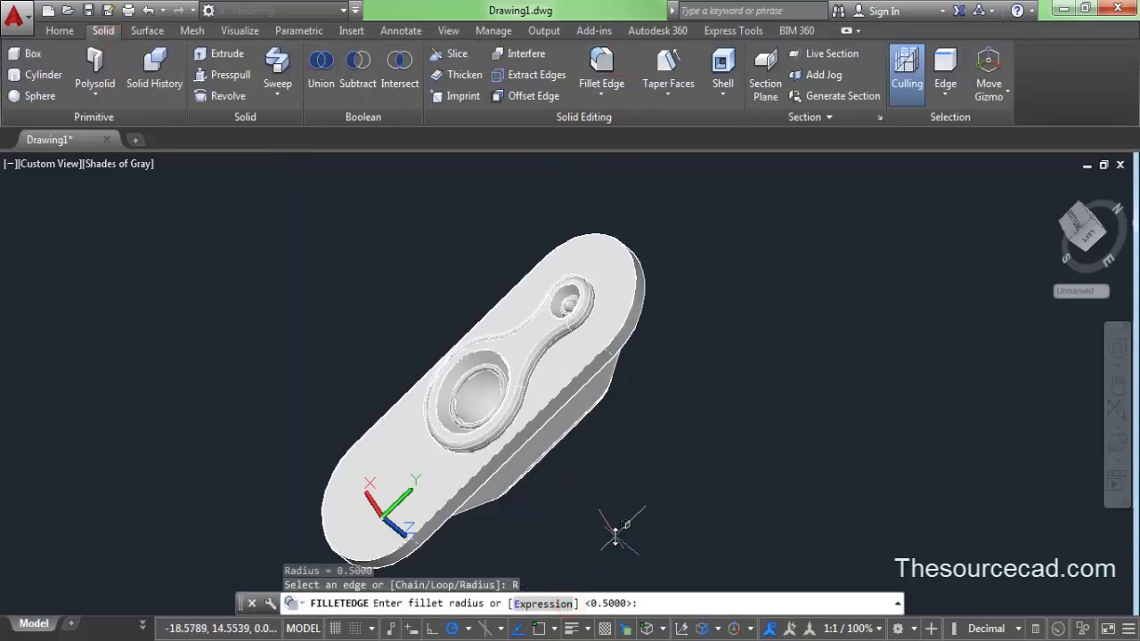
pyautogui.press('Return')
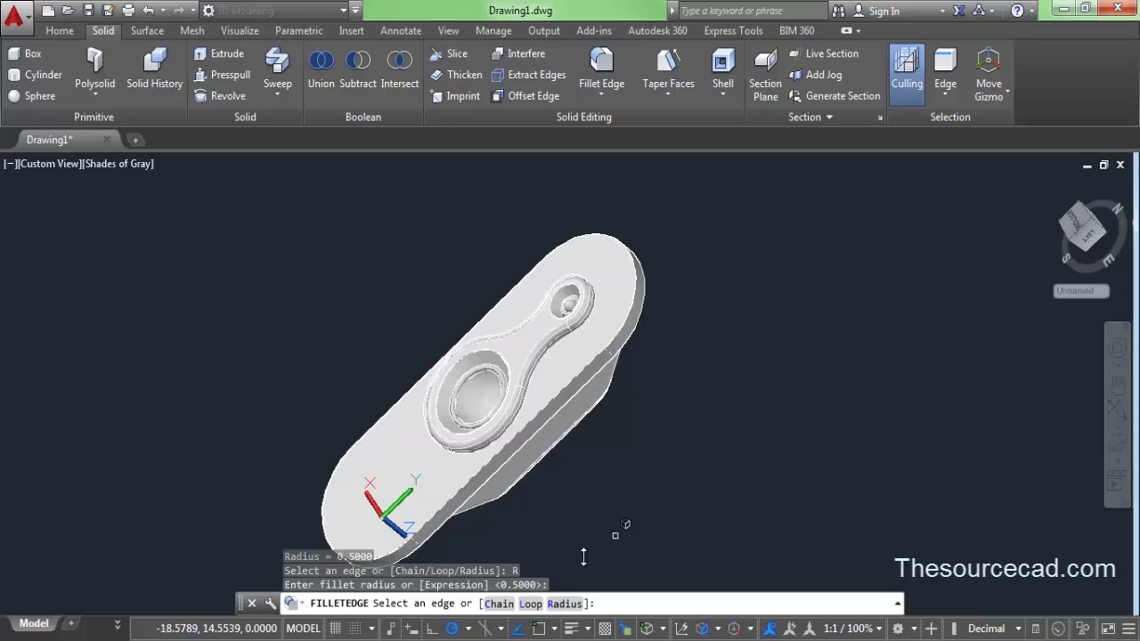
pyautogui.click(498, 604)
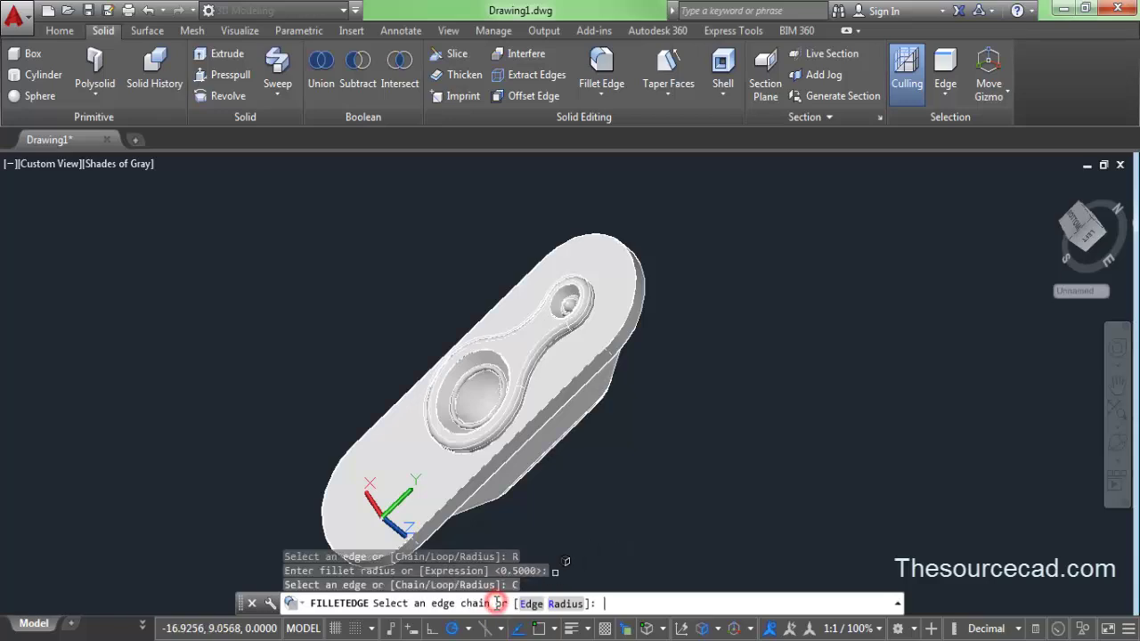
pyautogui.click(541, 415)
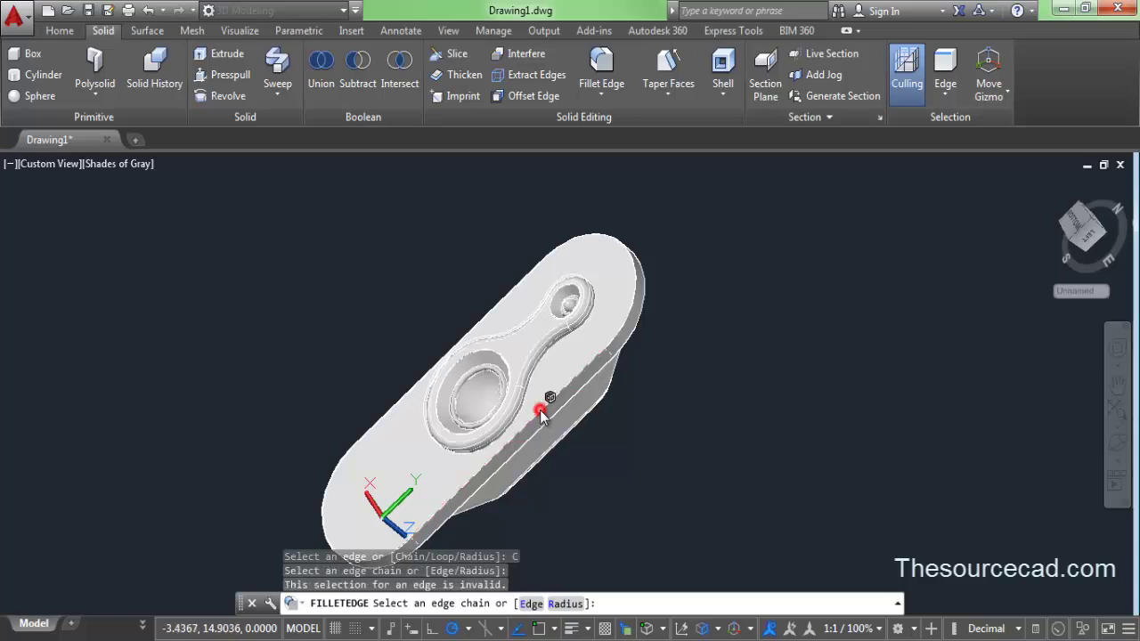
pyautogui.click(615, 346)
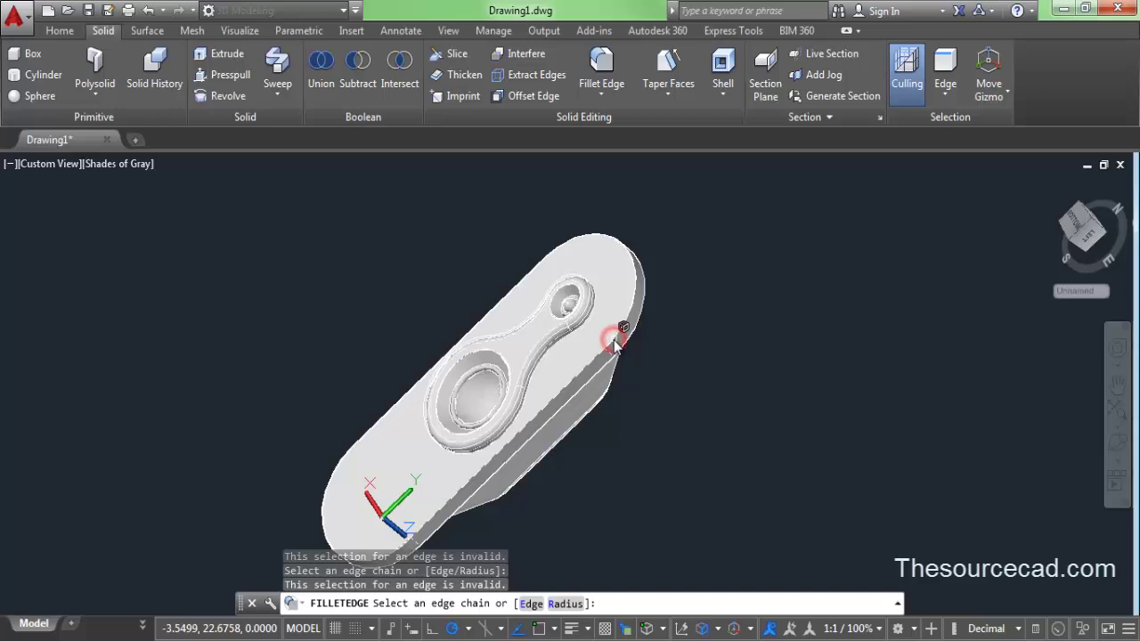
pyautogui.scroll(-2, 614, 346)
pyautogui.scroll(8, 614, 343)
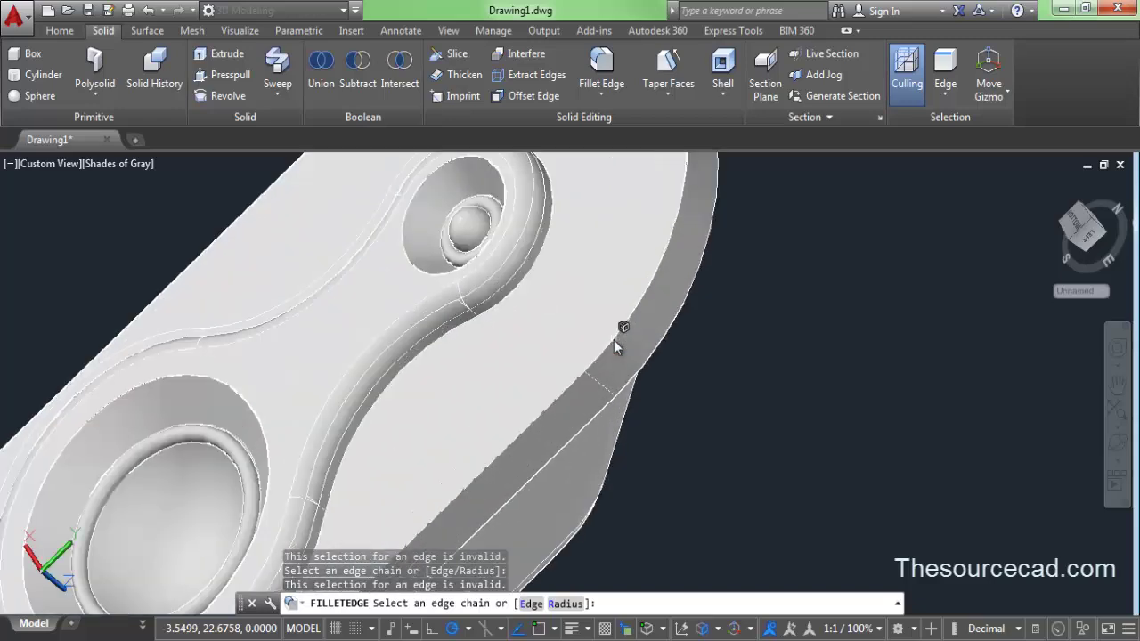
pyautogui.click(615, 339)
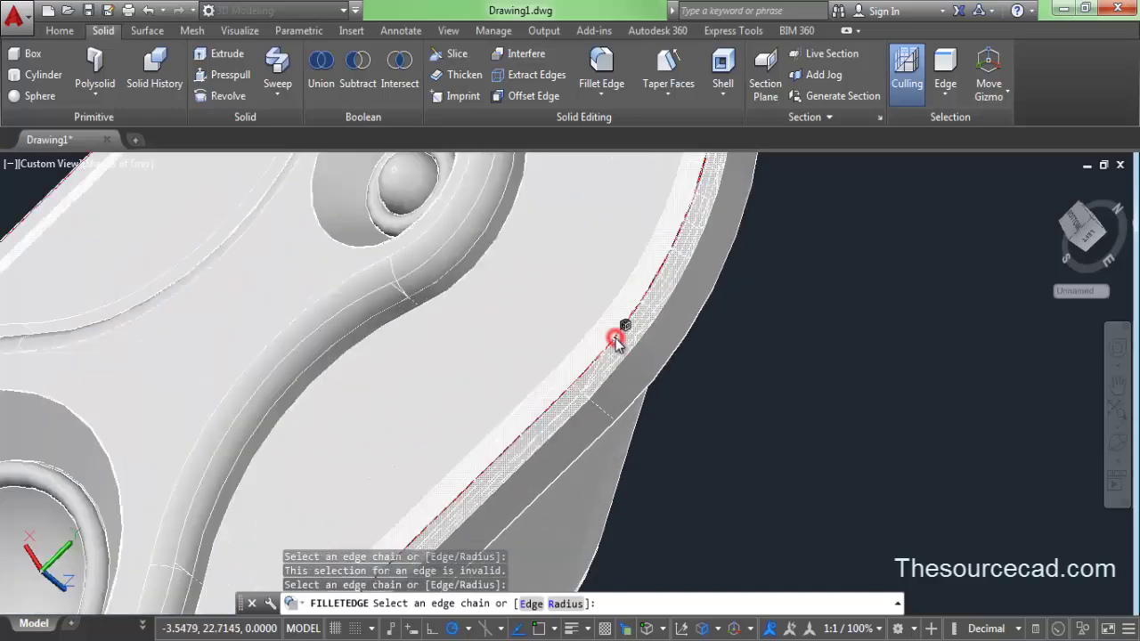
pyautogui.scroll(-7, 621, 347)
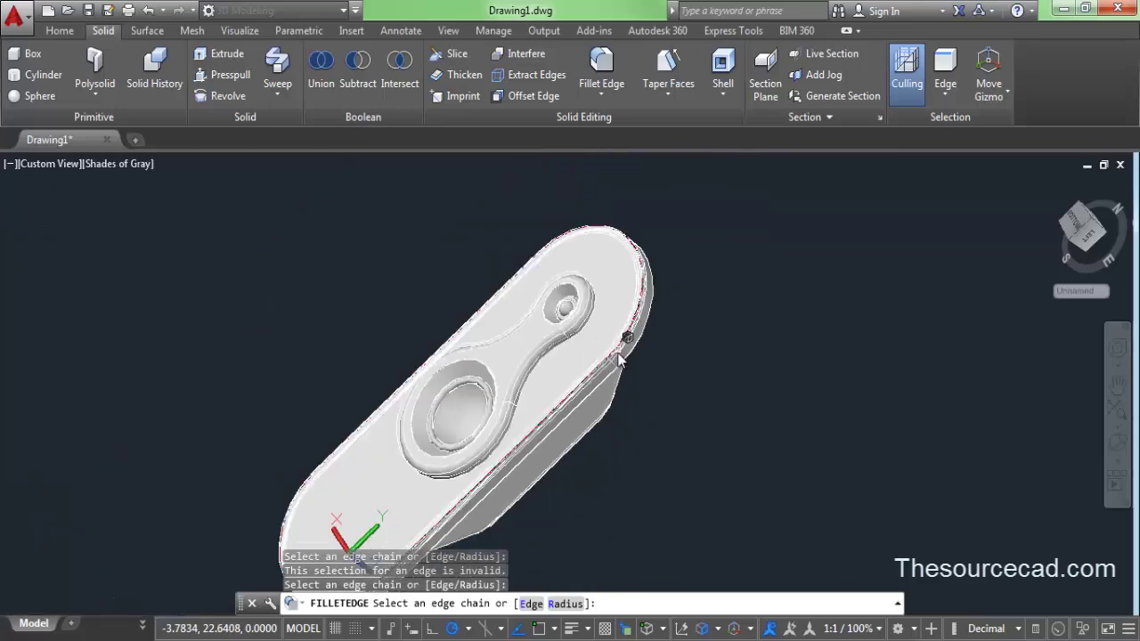
pyautogui.rightClick(639, 281)
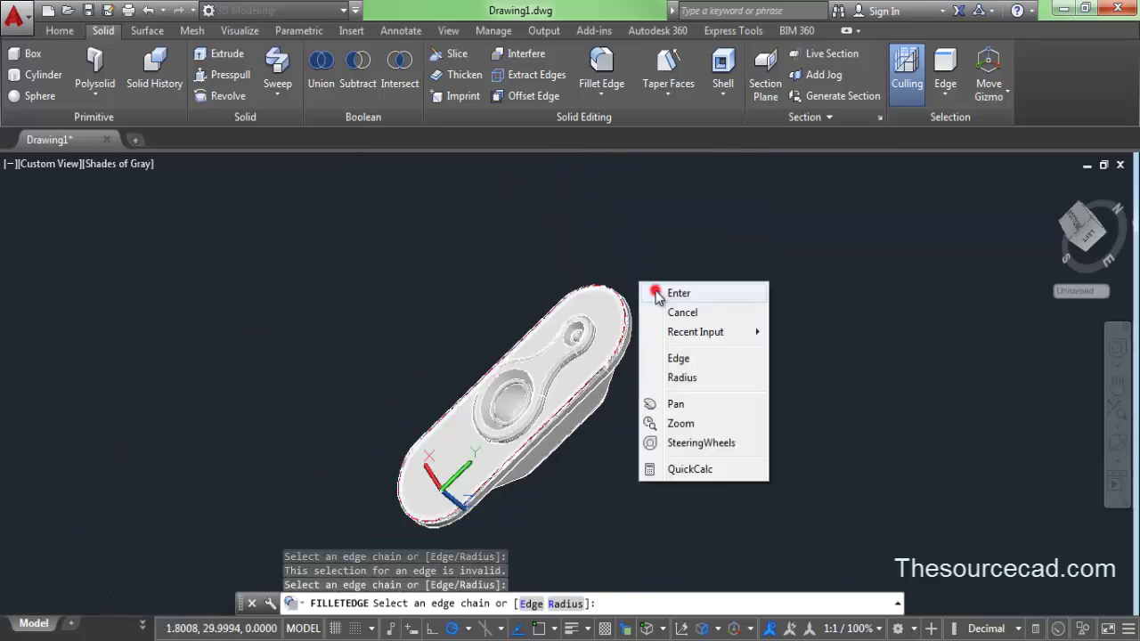
pyautogui.click(650, 289)
pyautogui.rightClick(645, 273)
pyautogui.click(654, 281)
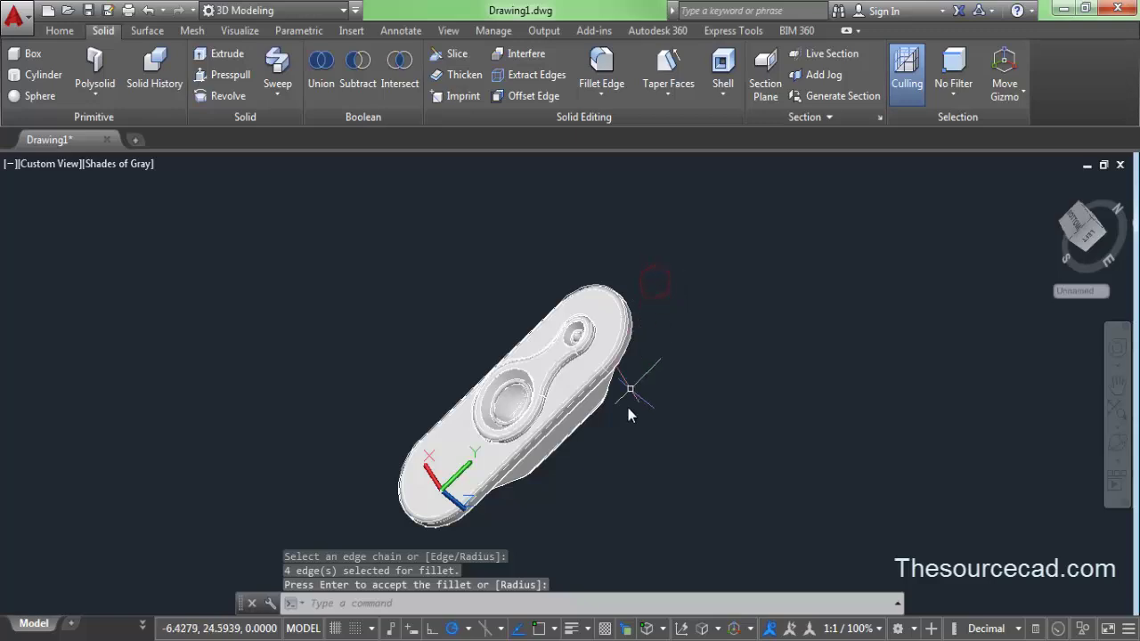
# Shift the UCS origin along its negative Y axis to a point just beyond the slab's rounded end, viewed from the underside
pyautogui.click(1118, 442)
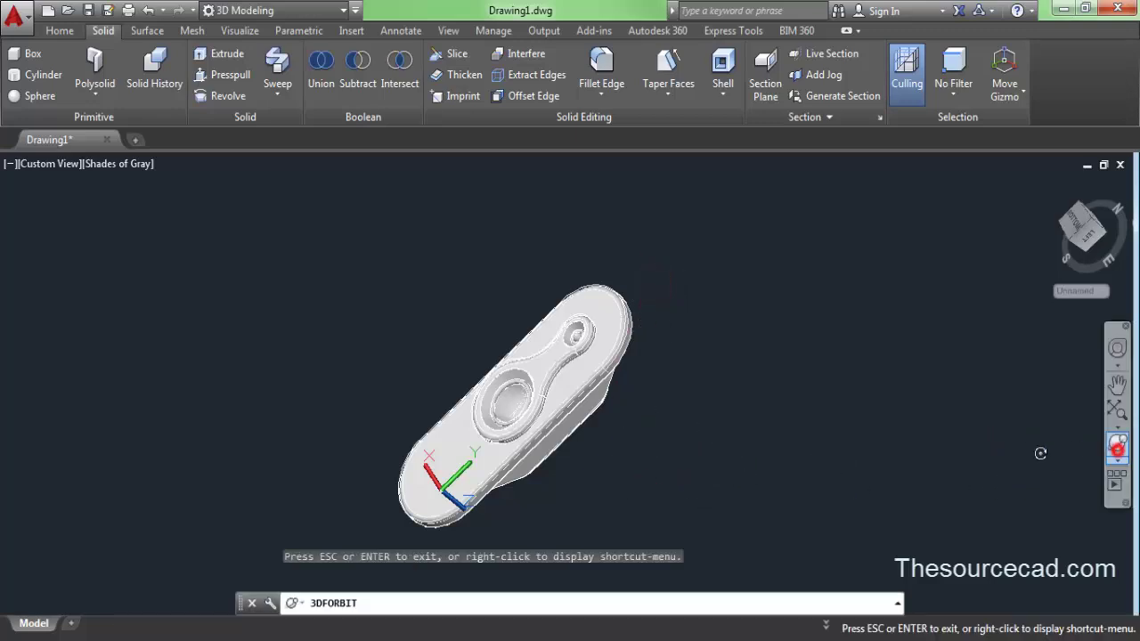
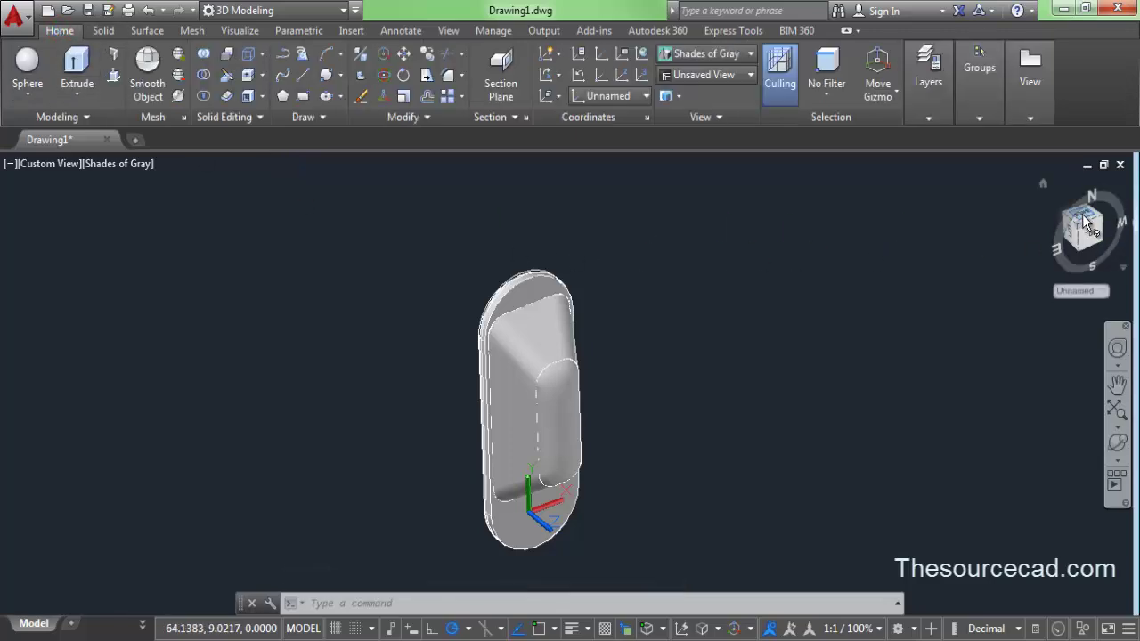
pyautogui.moveTo(590, 400); pyautogui.dragTo(527, 326, button='middle')
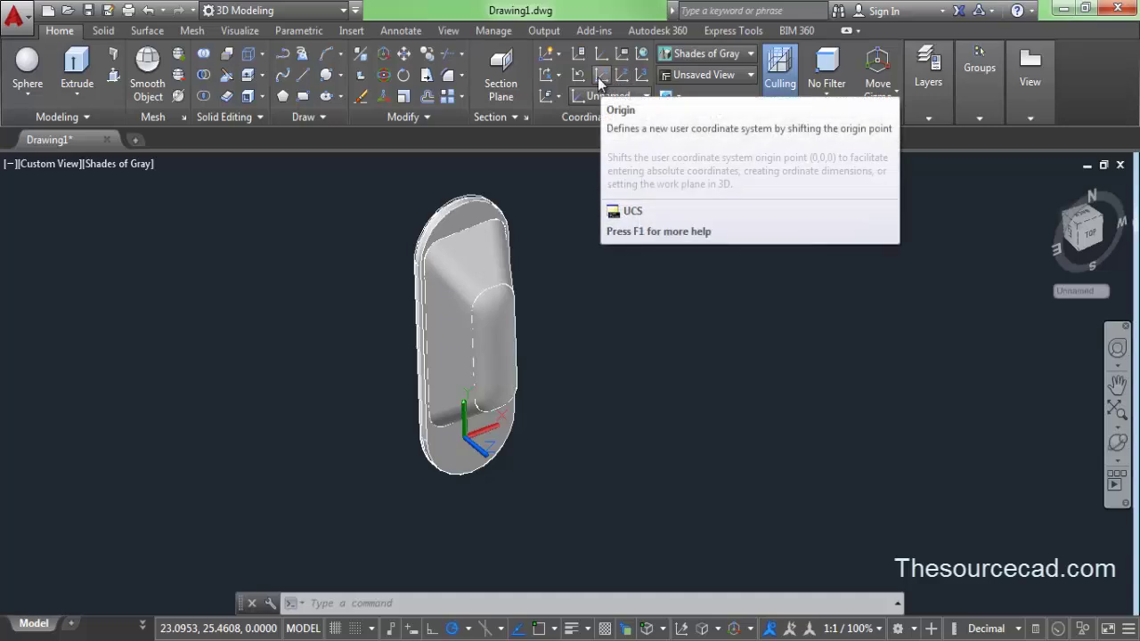
pyautogui.click(598, 78)
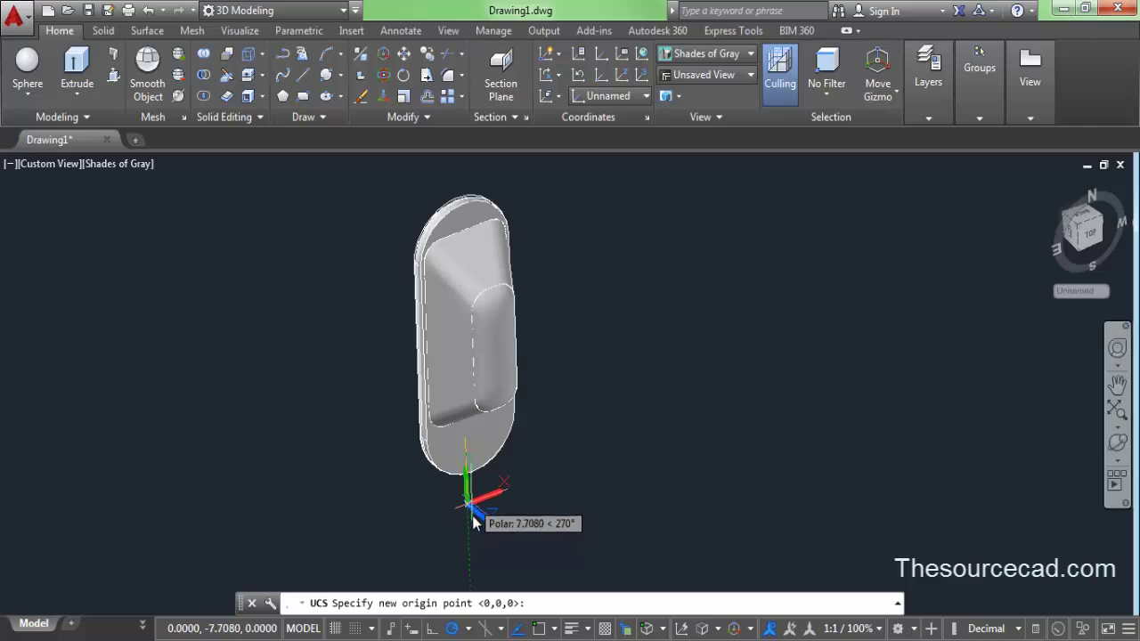
pyautogui.click(471, 519)
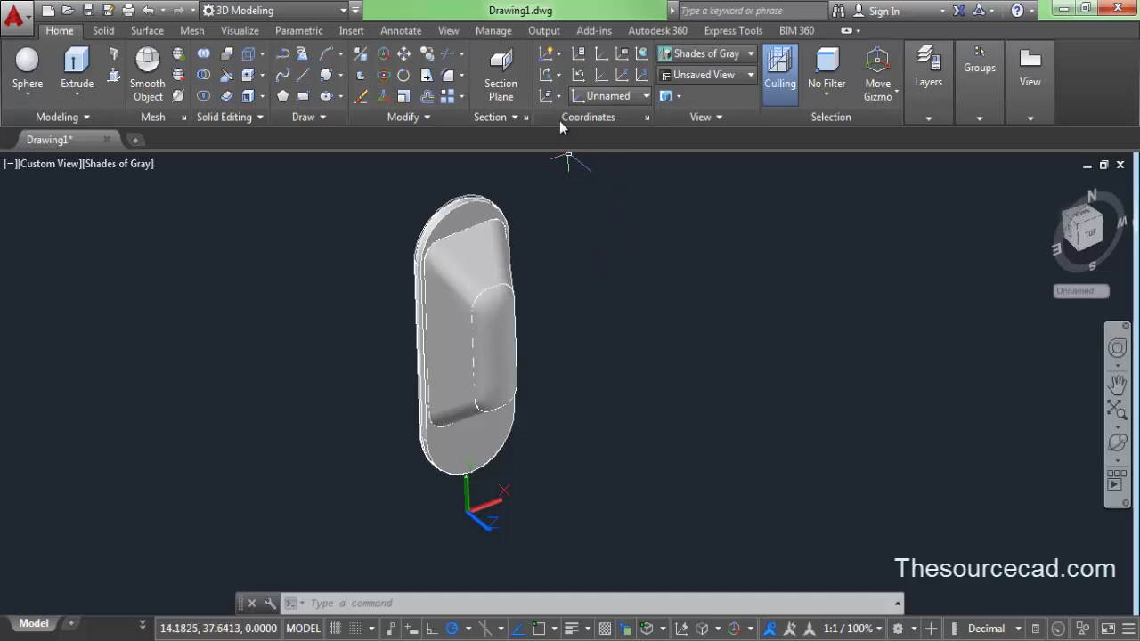
# Rotate the UCS 90 degrees about its X axis so its Z axis runs along the slab's length
pyautogui.click(553, 78)
pyautogui.click(562, 102)
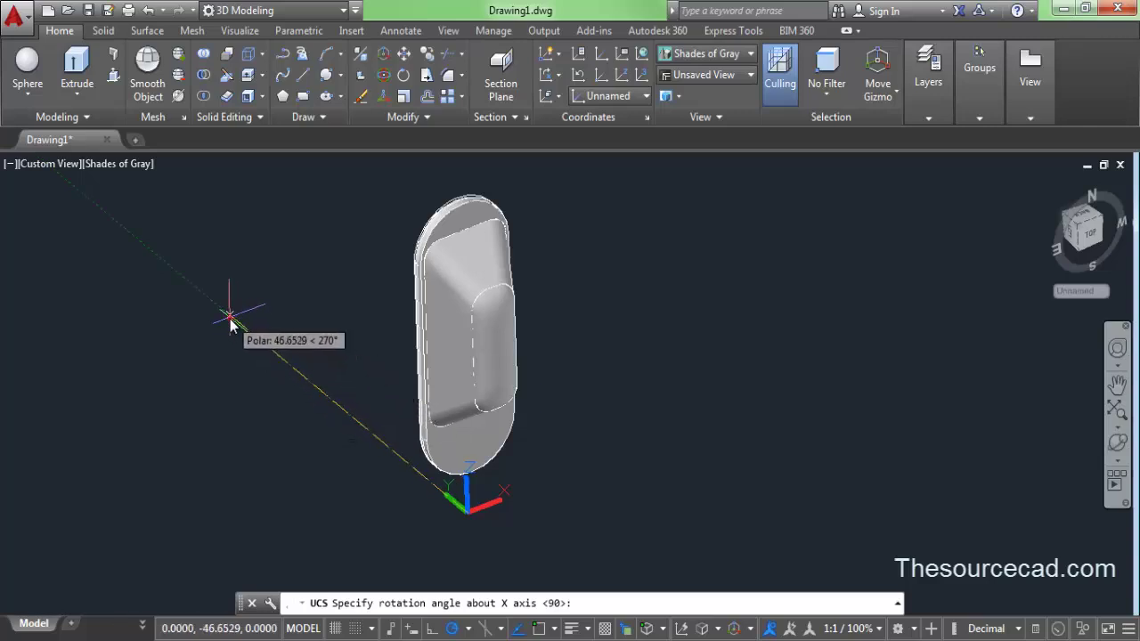
pyautogui.press('Return')
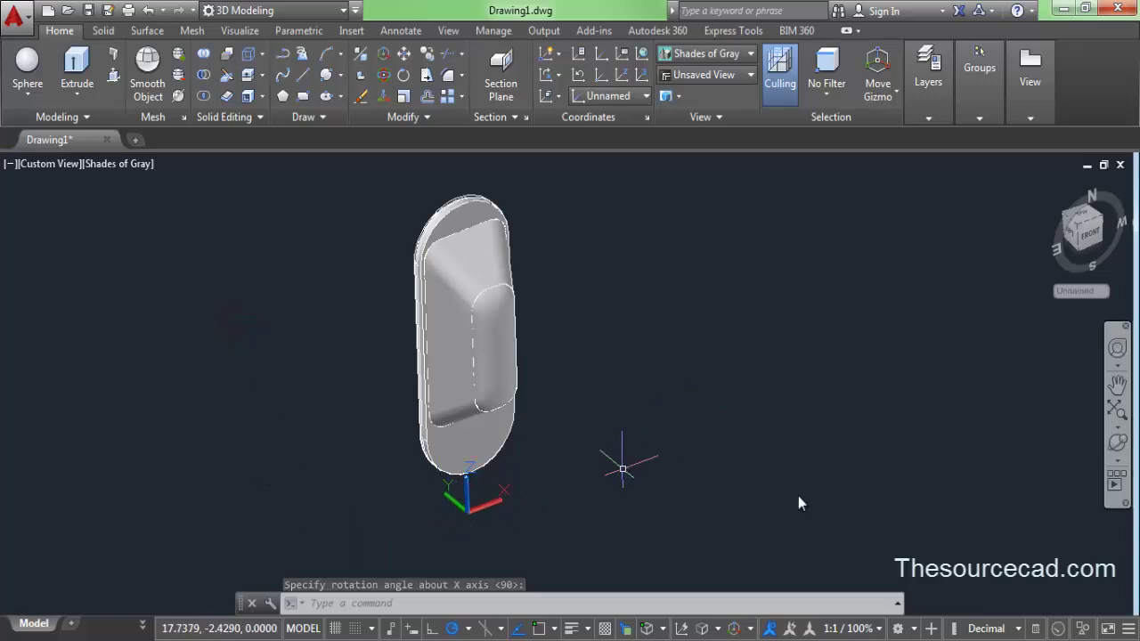
pyautogui.click(1117, 443)
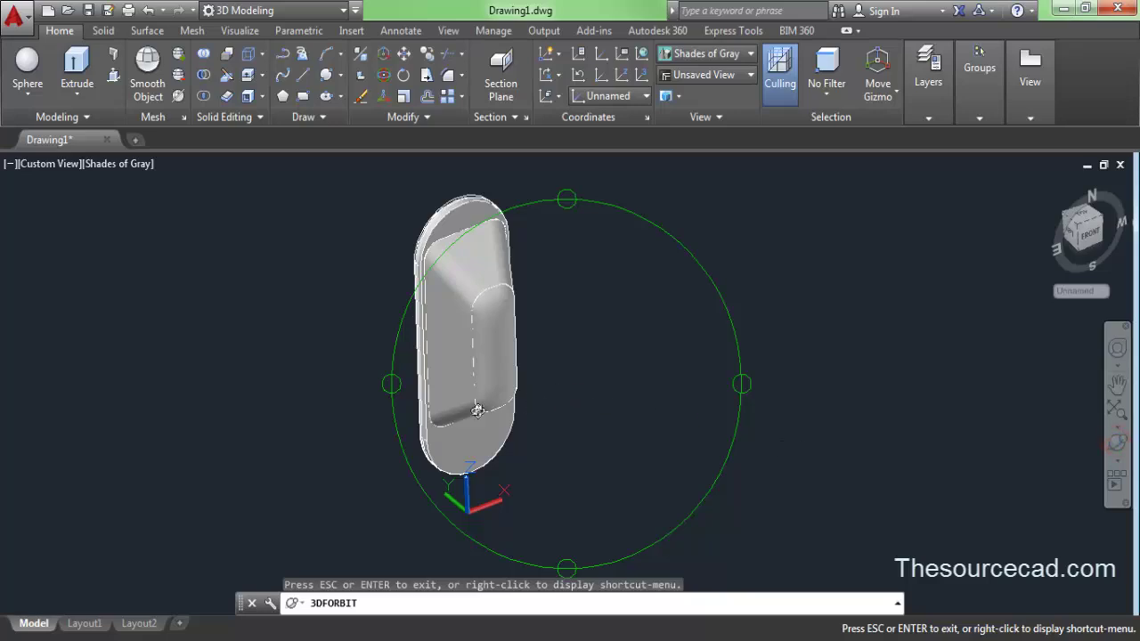
pyautogui.moveTo(478, 410); pyautogui.dragTo(565, 430)
pyautogui.rightClick(638, 297)
pyautogui.click(670, 312)
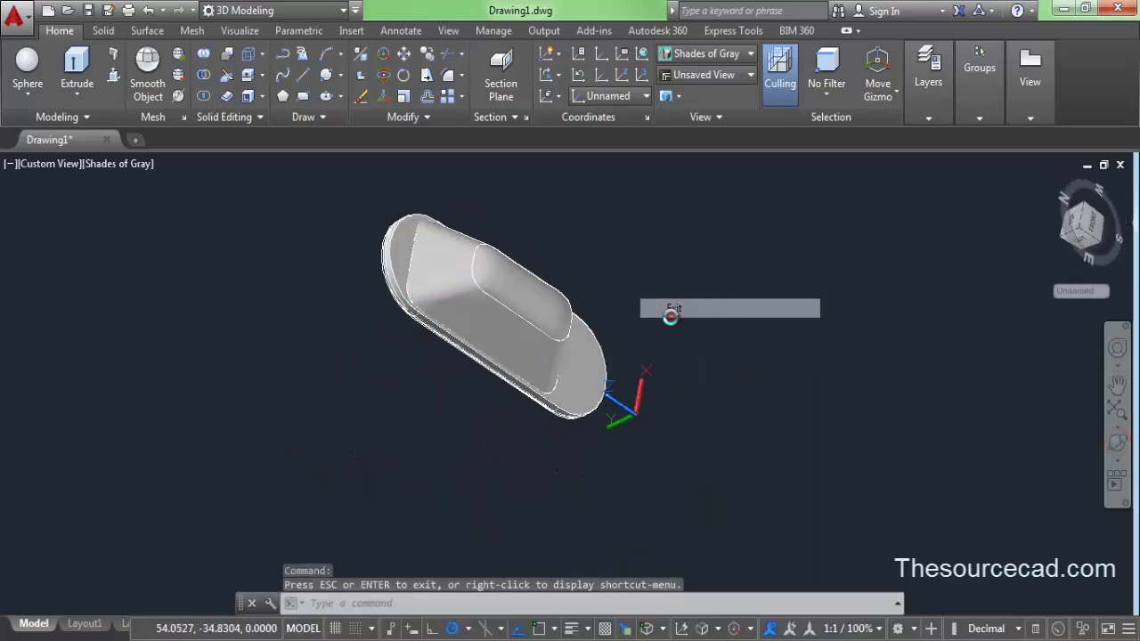
# Draw a center-radius circle of about 3.64 radius near the UCS origin beyond the slab's rounded end, viewed end-on
pyautogui.click(1077, 222)
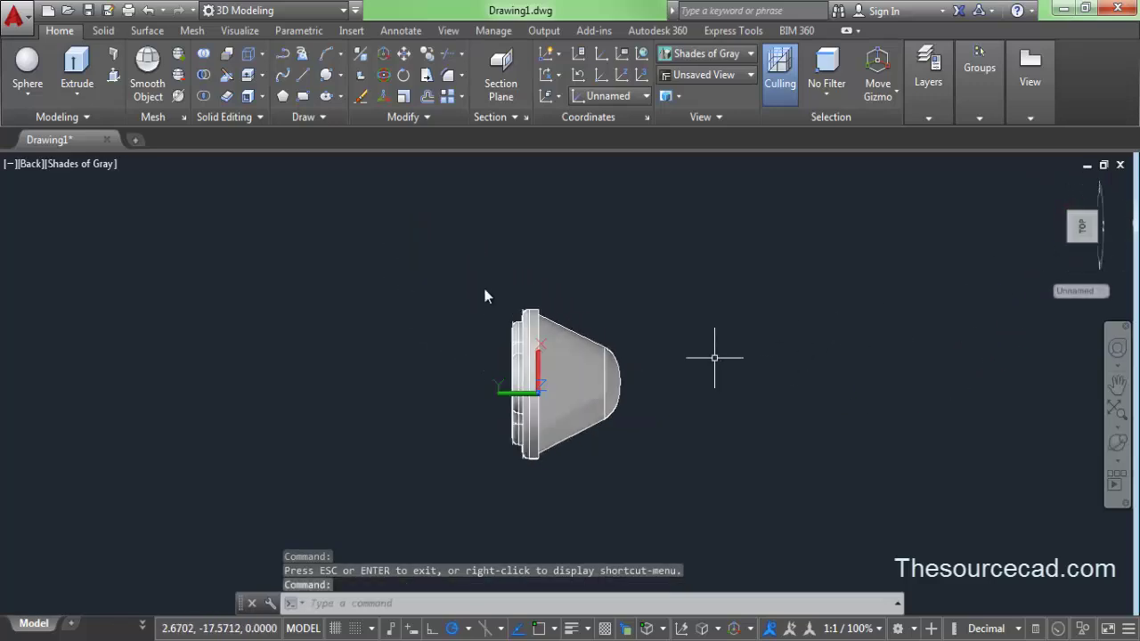
pyautogui.click(339, 75)
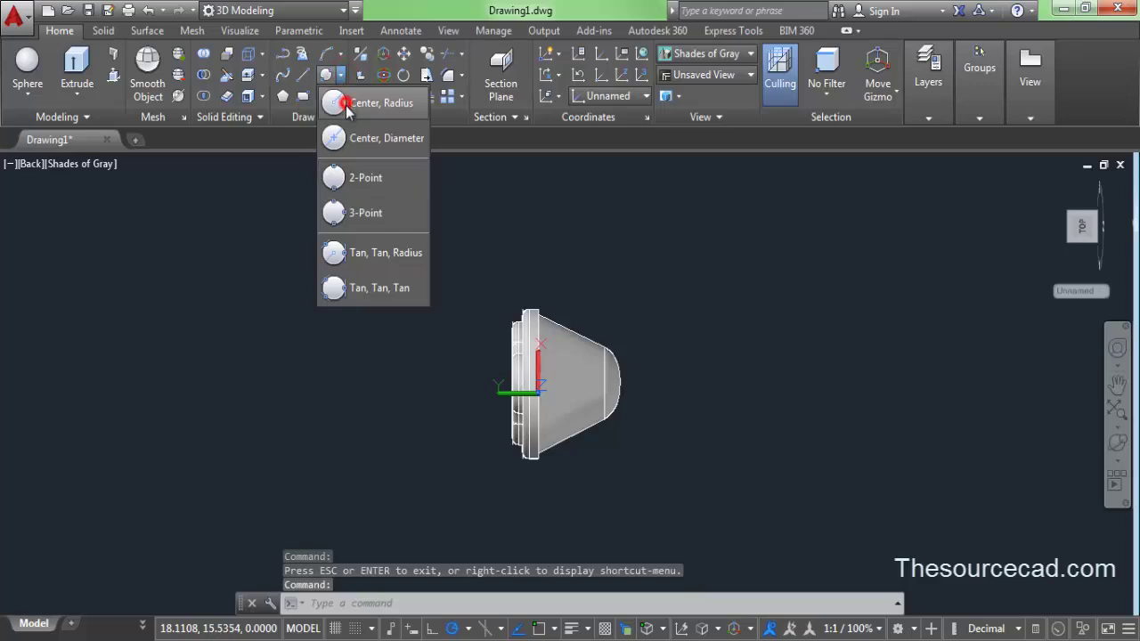
pyautogui.click(338, 100)
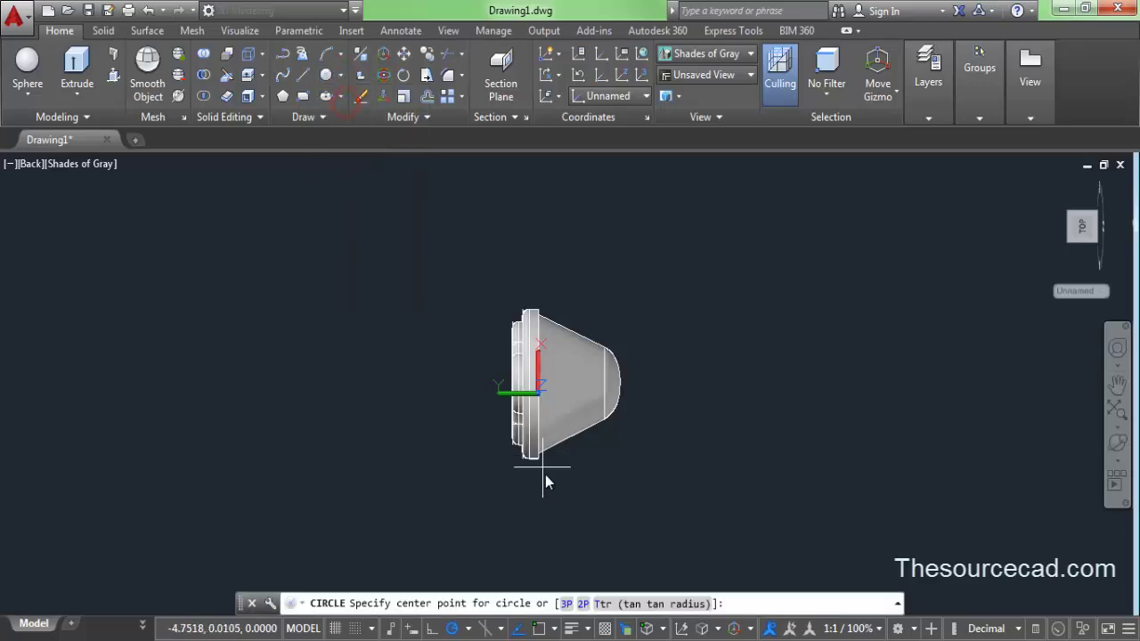
pyautogui.click(529, 392)
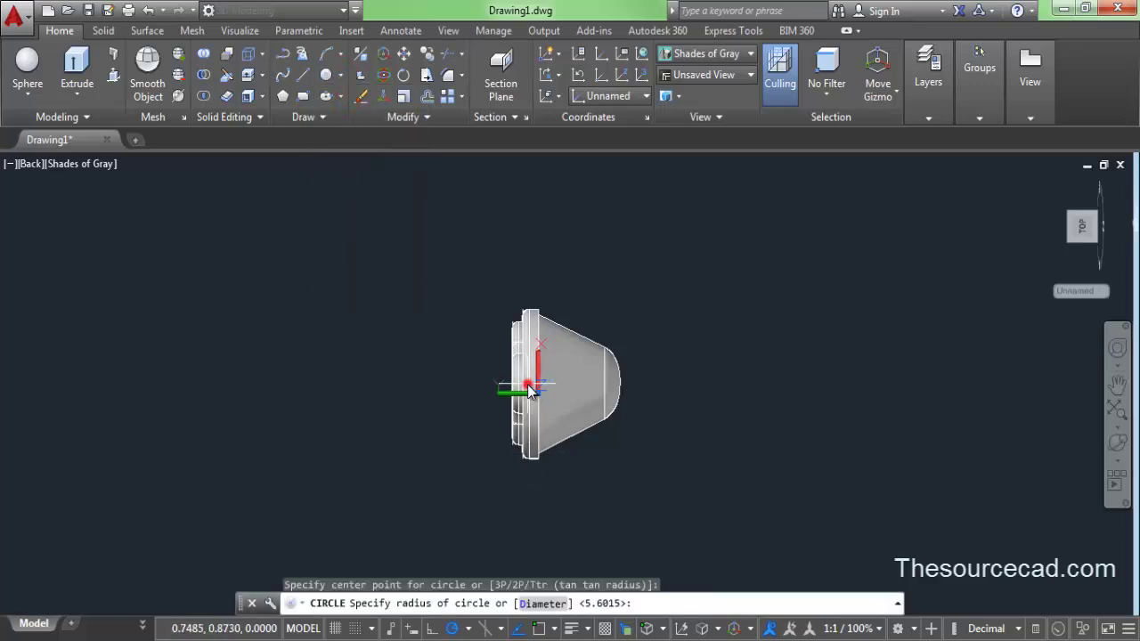
pyautogui.click(528, 437)
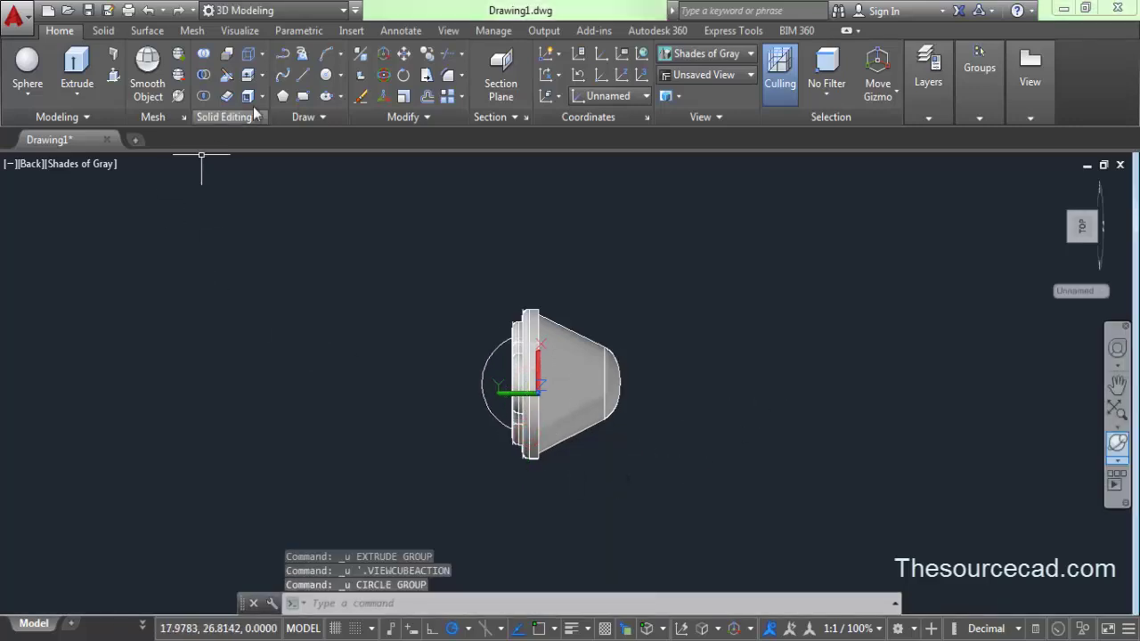
# Draw a smaller circle inside the larger one, centered just on the tapered-underside side of the slab
pyautogui.click(326, 75)
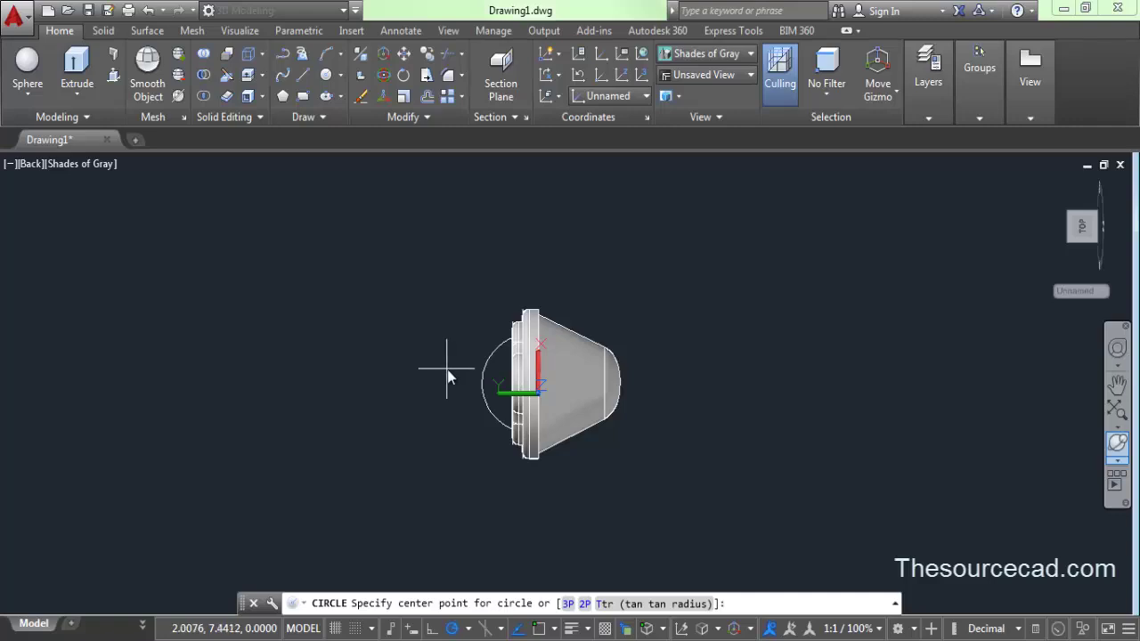
pyautogui.click(552, 389)
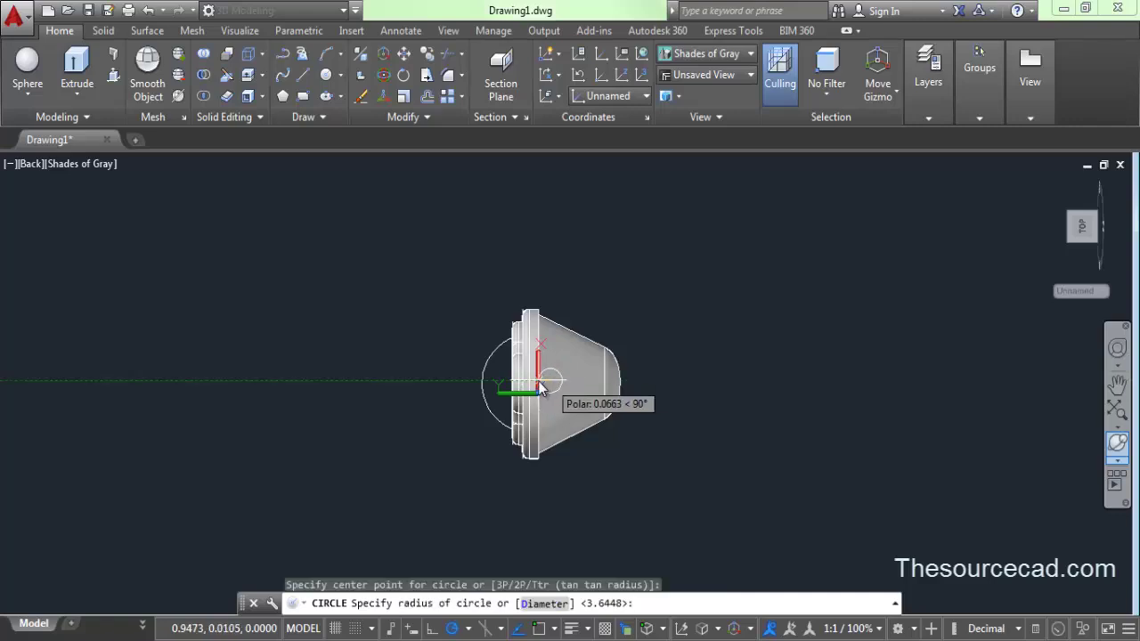
pyautogui.press('Return')
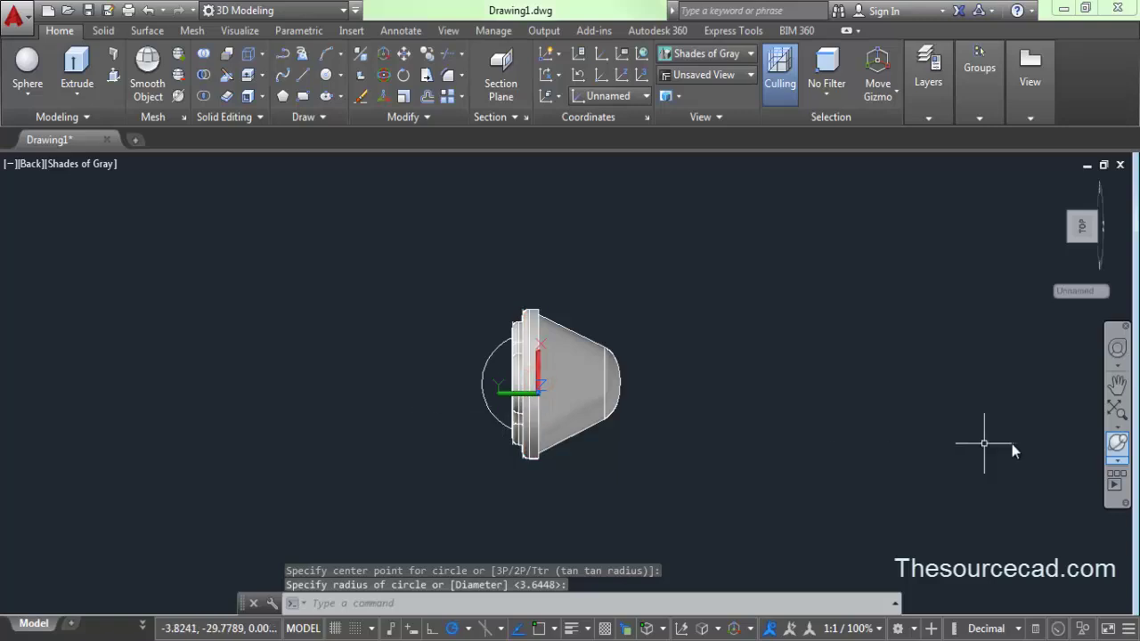
# Extrude the small circle about 14.16 along the slab's length so the rod runs into the tapered underside
pyautogui.click(1045, 185)
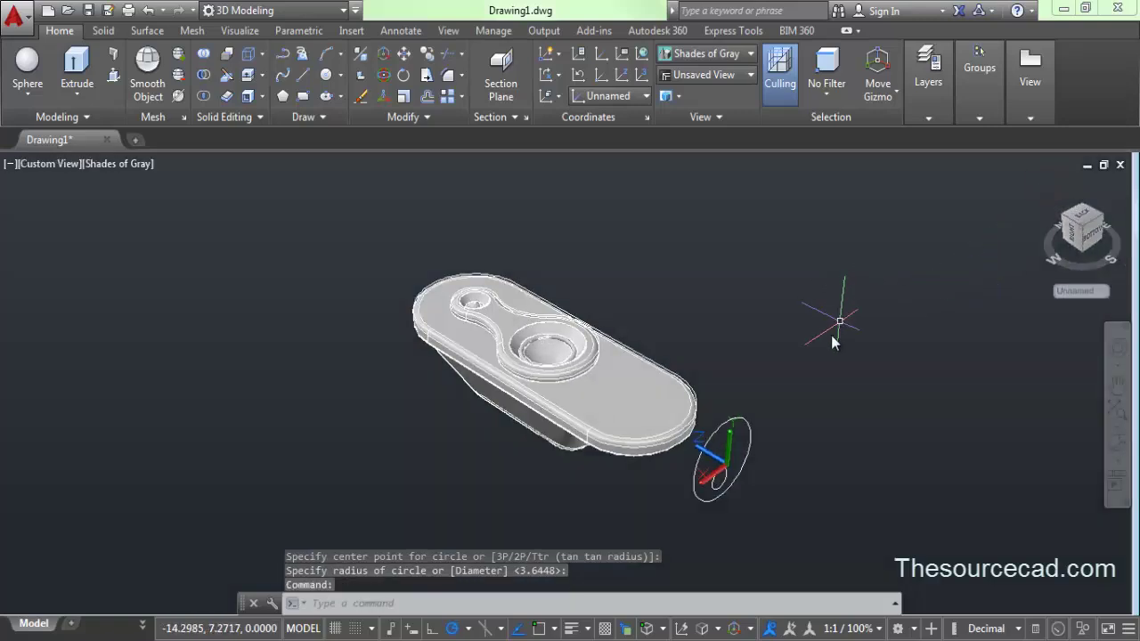
pyautogui.click(77, 67)
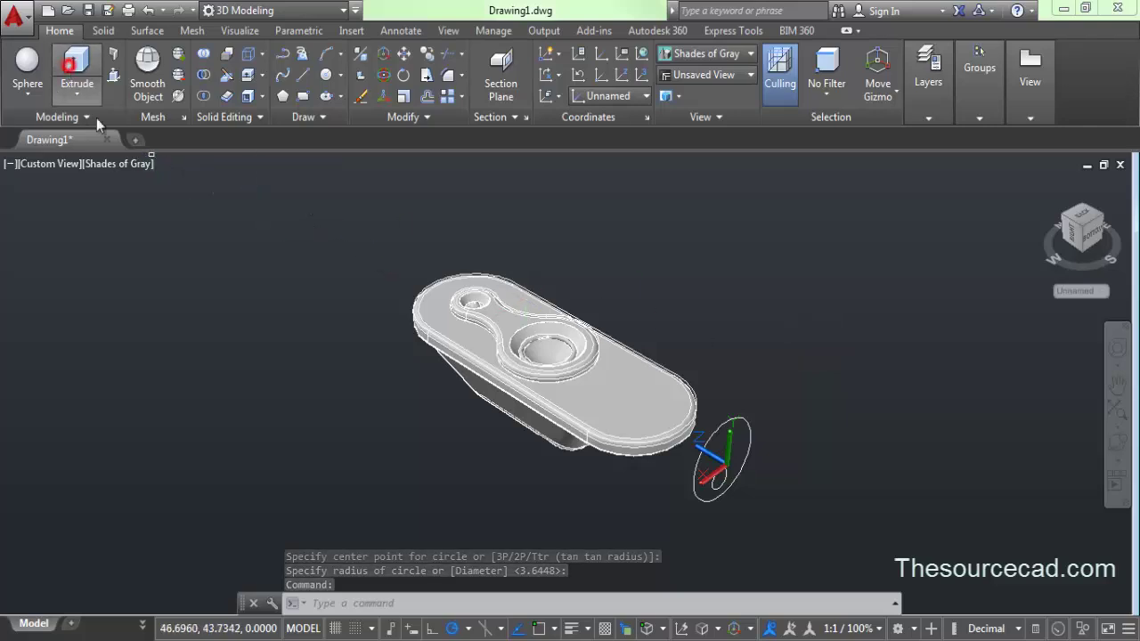
pyautogui.click(711, 497)
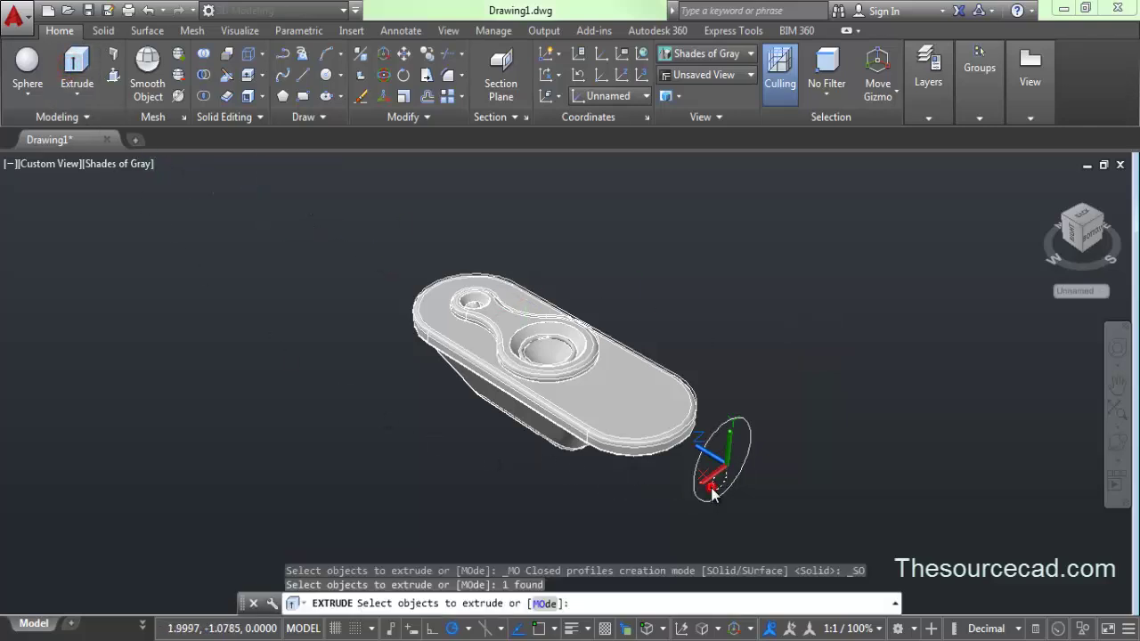
pyautogui.rightClick(608, 481)
pyautogui.click(648, 332)
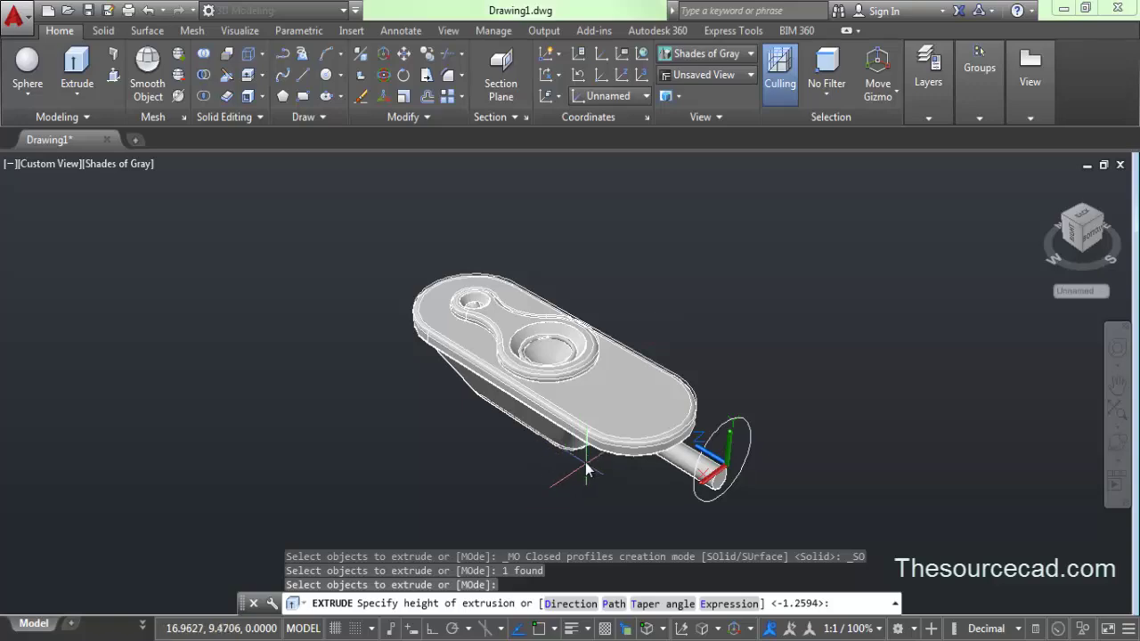
pyautogui.click(1119, 446)
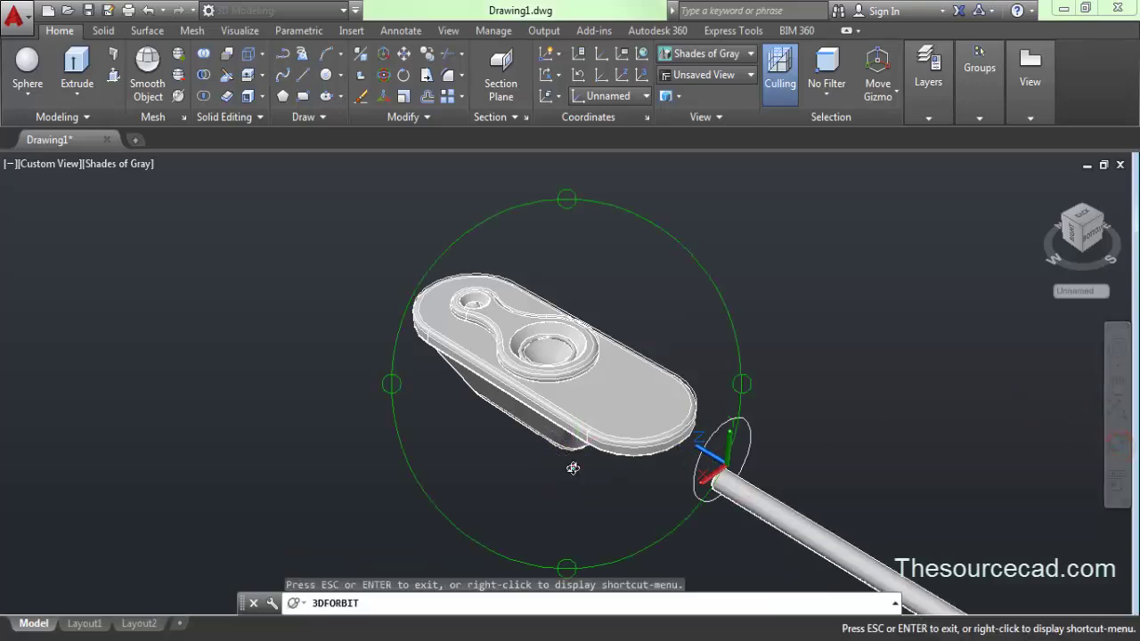
pyautogui.moveTo(573, 469); pyautogui.dragTo(654, 234)
pyautogui.rightClick(657, 235)
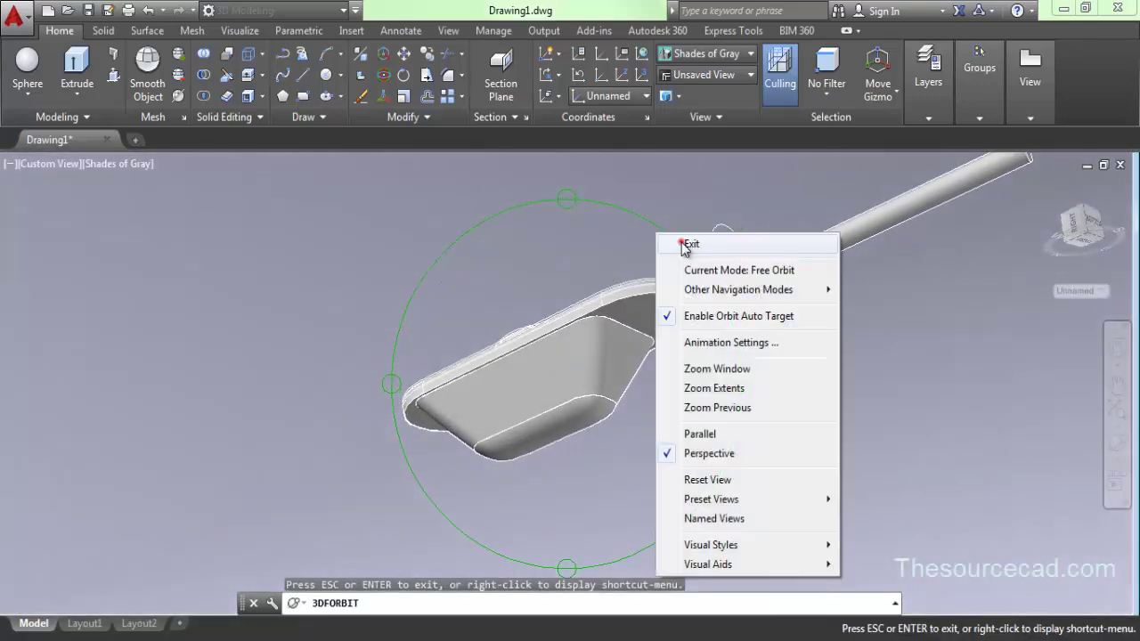
pyautogui.click(685, 245)
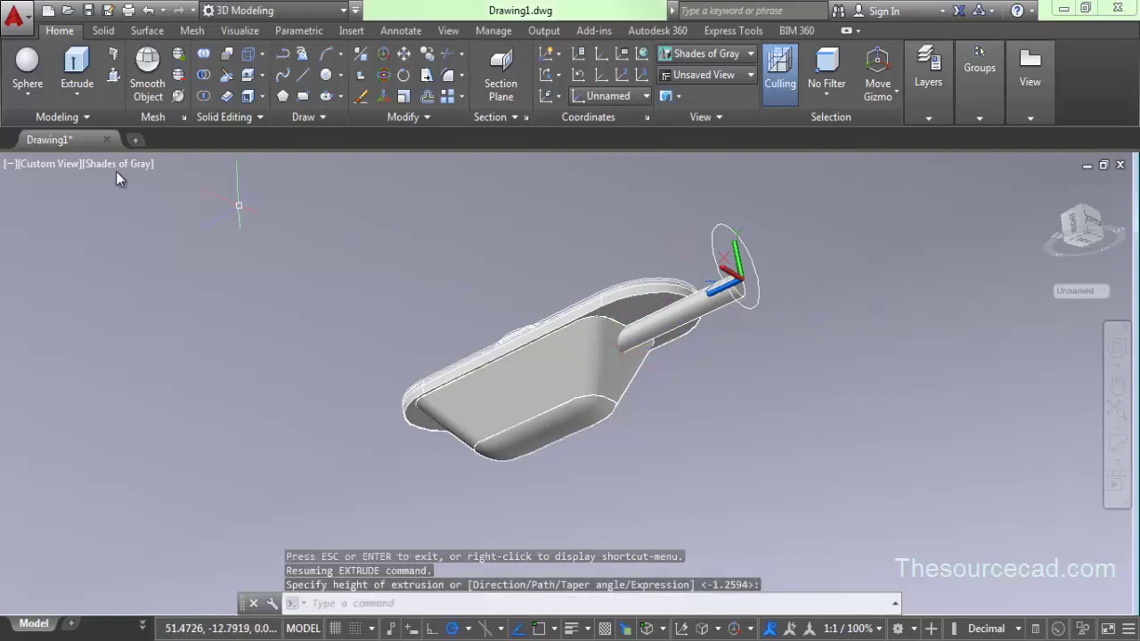
# Extrude the larger circle a short distance toward the slab to form a thin disc at the rod's end
pyautogui.click(77, 64)
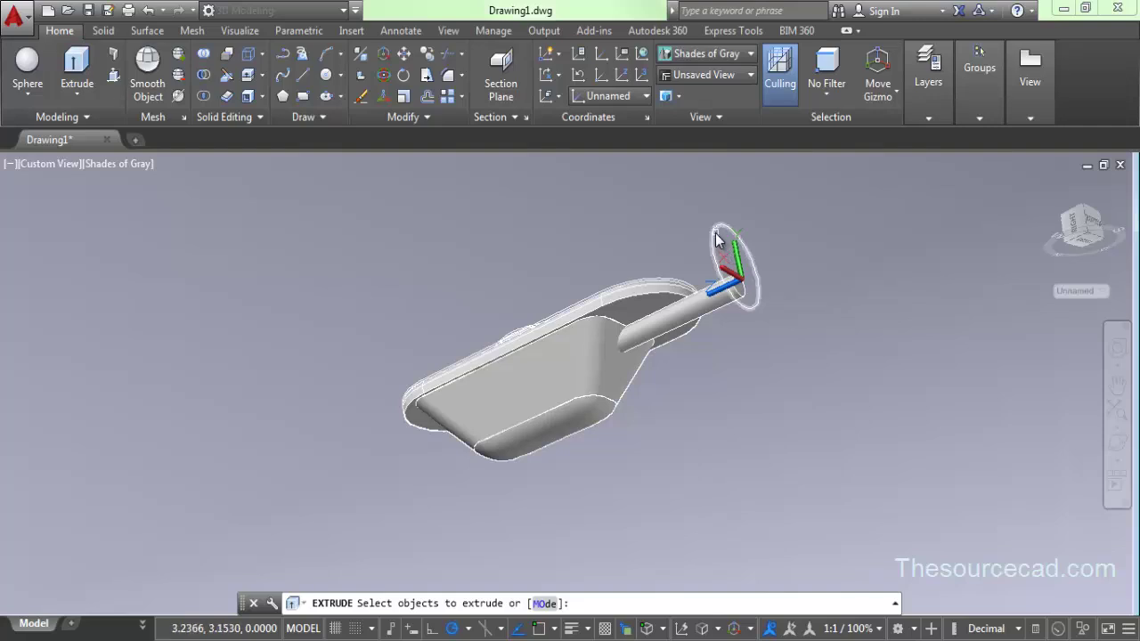
pyautogui.click(760, 284)
pyautogui.rightClick(693, 232)
pyautogui.click(712, 244)
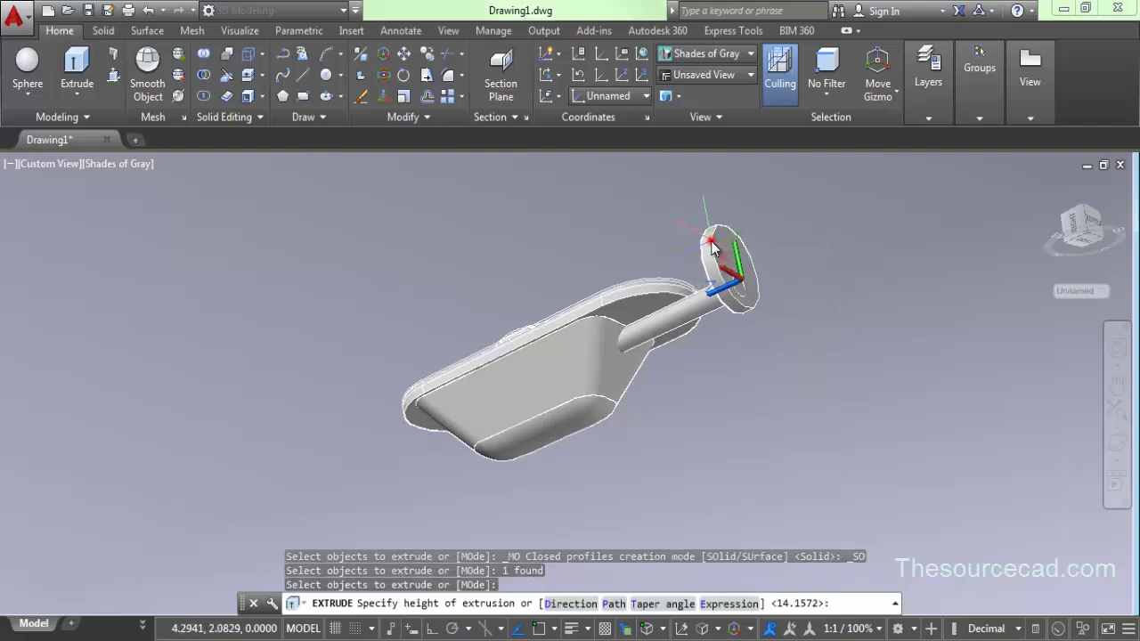
# Examine the whole model, including the new rod and disc, from several angles, finishing on the link side
pyautogui.click(1118, 442)
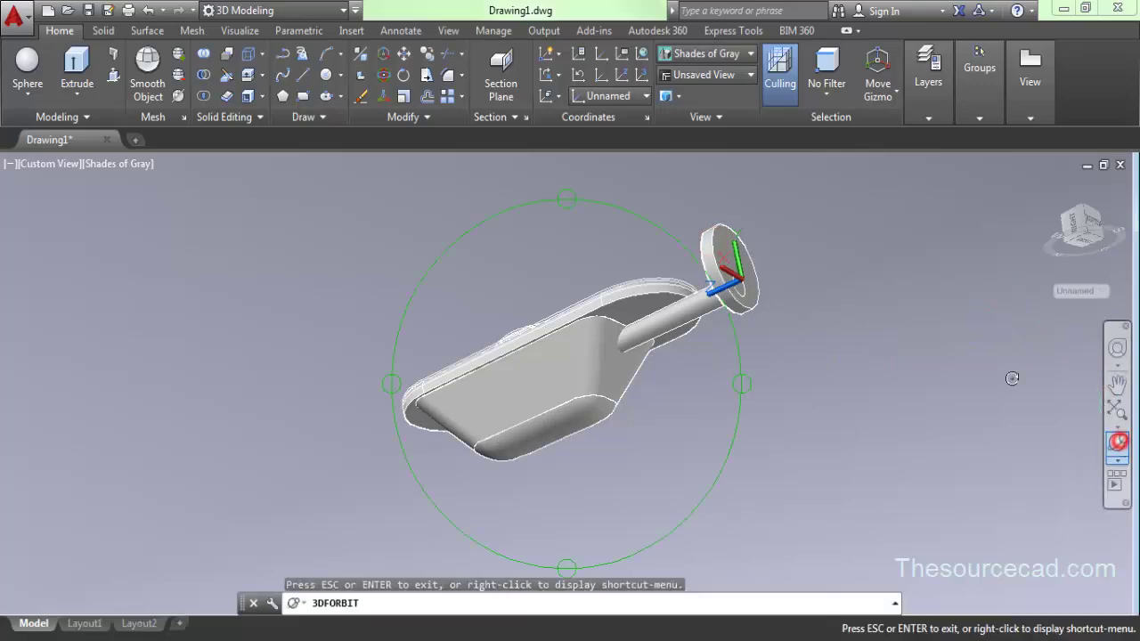
pyautogui.moveTo(655, 305)
pyautogui.mouseDown()
pyautogui.moveTo(650, 259)
pyautogui.moveTo(438, 554)
pyautogui.moveTo(541, 387)
pyautogui.moveTo(647, 377)
pyautogui.moveTo(682, 333)
pyautogui.moveTo(663, 357)
pyautogui.moveTo(588, 374)
pyautogui.moveTo(481, 356)
pyautogui.moveTo(624, 394)
pyautogui.moveTo(656, 300)
pyautogui.mouseUp()
pyautogui.scroll(3, 566, 388)
pyautogui.scroll(-5, 565, 400)
pyautogui.rightClick(667, 264)
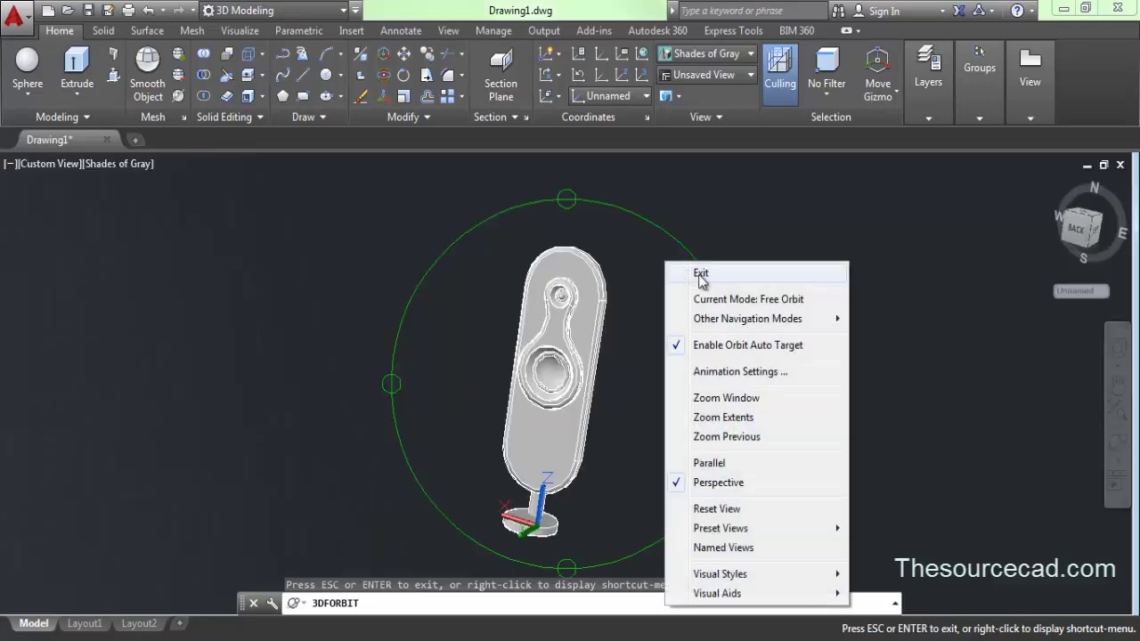
pyautogui.click(702, 274)
pyautogui.moveTo(591, 382); pyautogui.dragTo(679, 339, button='middle')
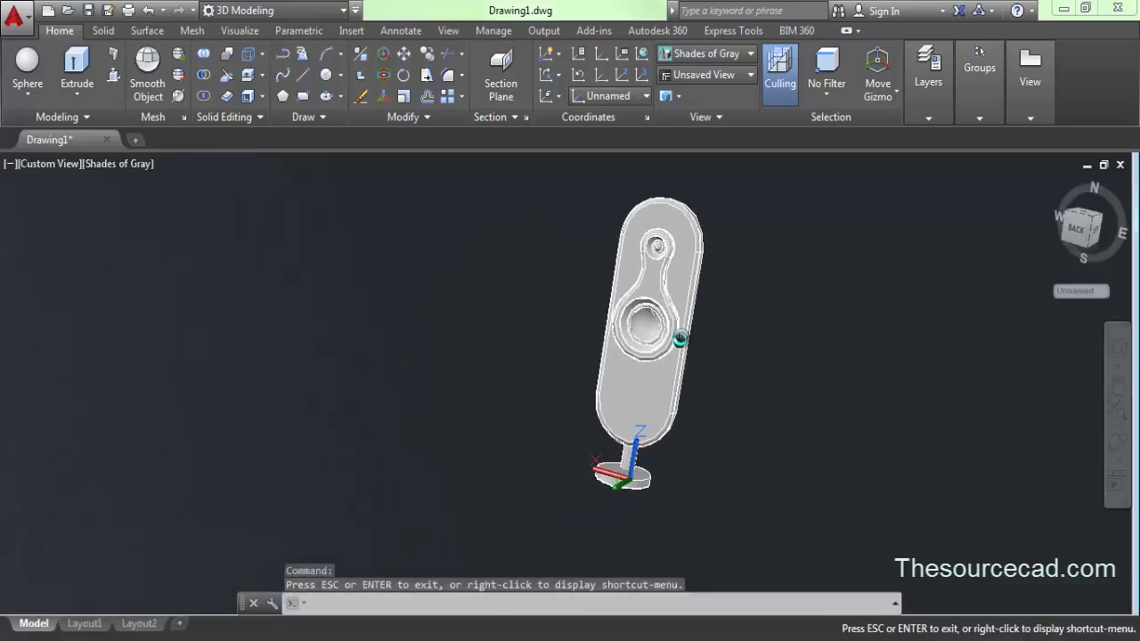